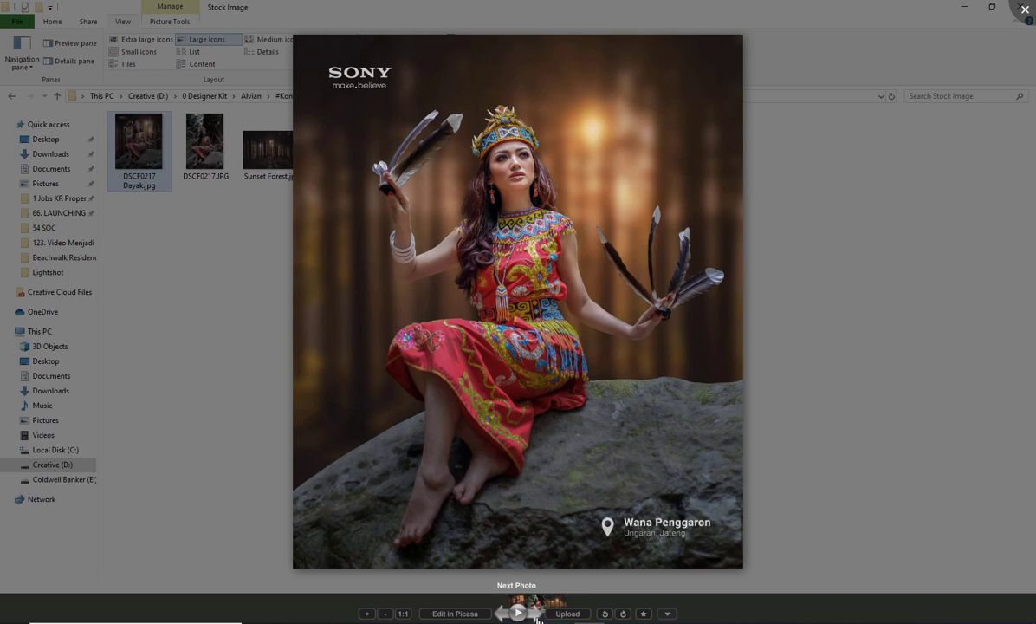
Step: Compare the finished DSCF0217 Dayak.jpg composite with the original DSCF0217.JPG in the image viewer and close it
left_click(535, 614)
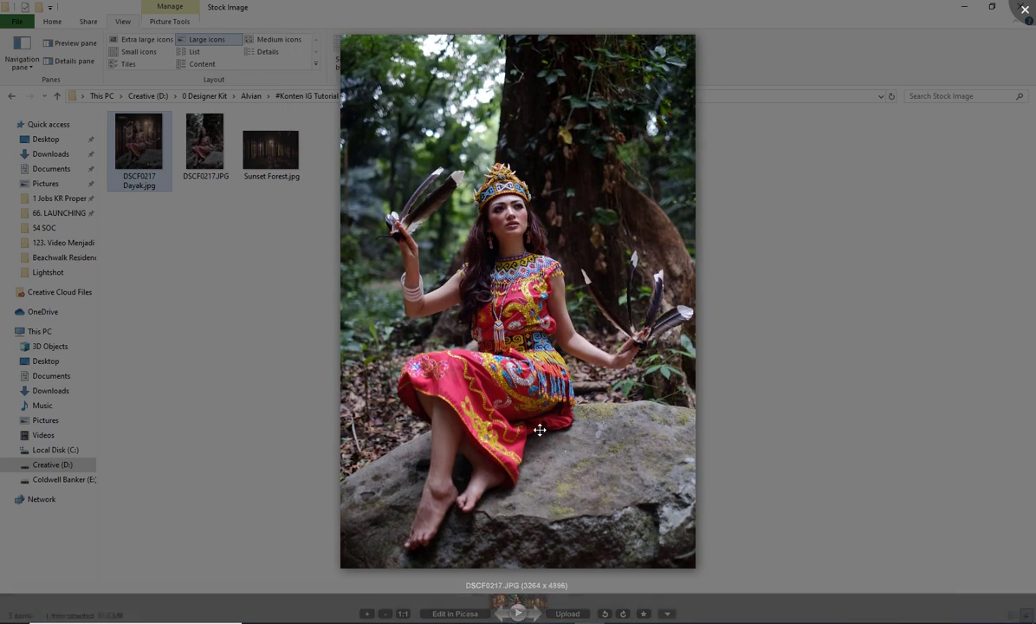
left_click(503, 613)
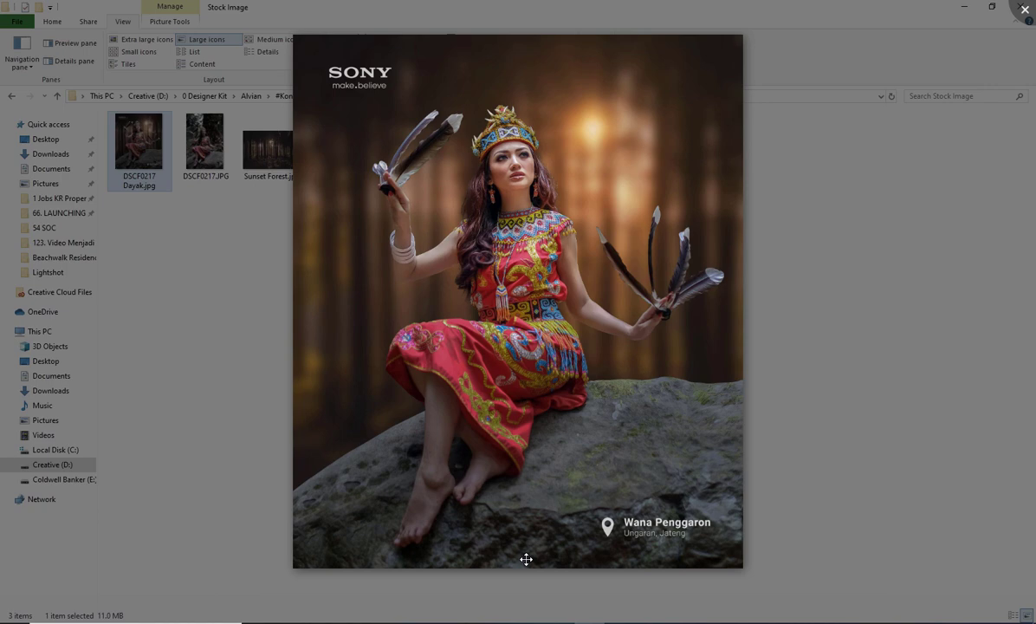
left_click(1025, 10)
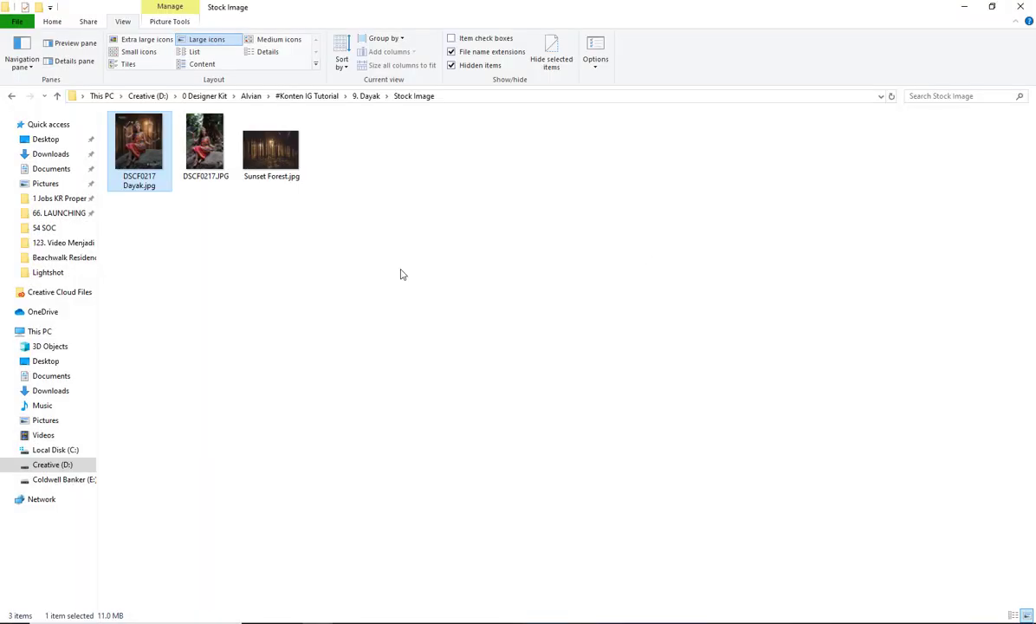
Step: Open DSCF0217.JPG from the Stock Image folder in Photoshop
left_click(208, 153)
left_click_drag(208, 154, 491, 257)
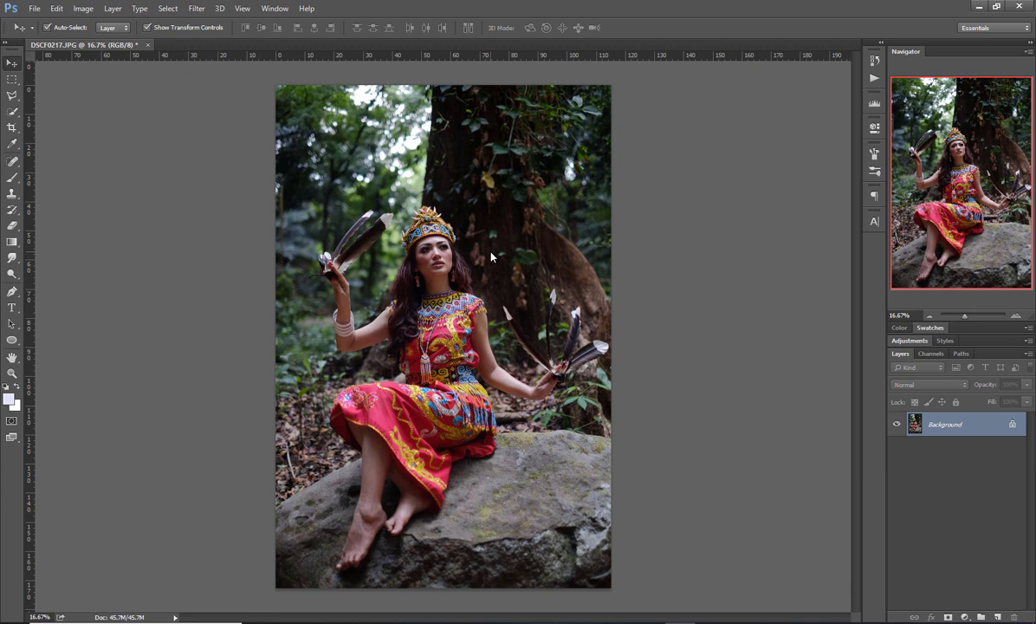
Step: Check which Photoshop release is installed and dismiss the version information
left_click(306, 8)
left_click(347, 49)
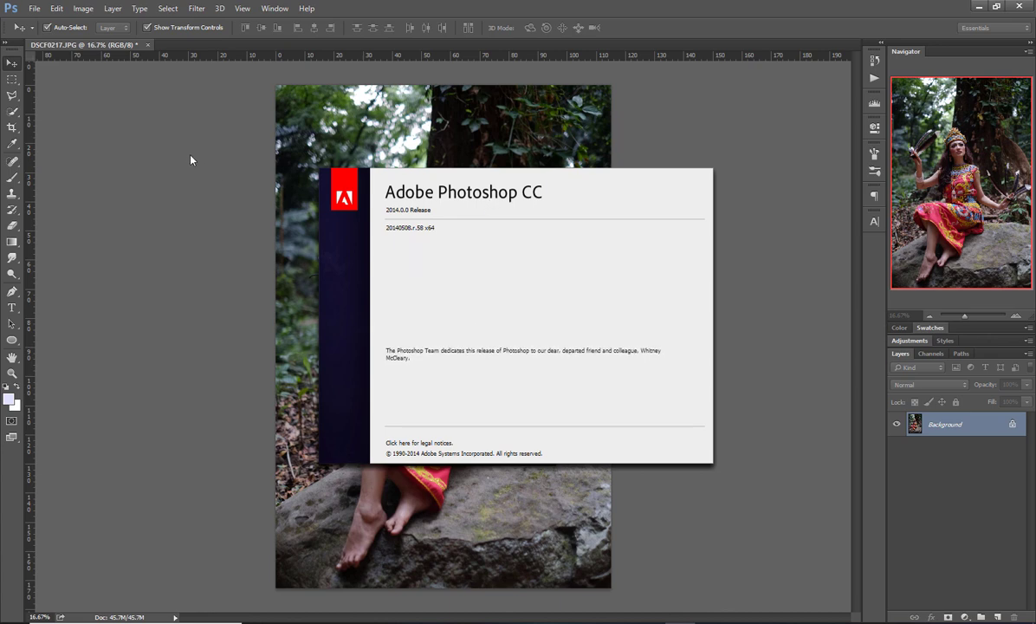
key("Escape")
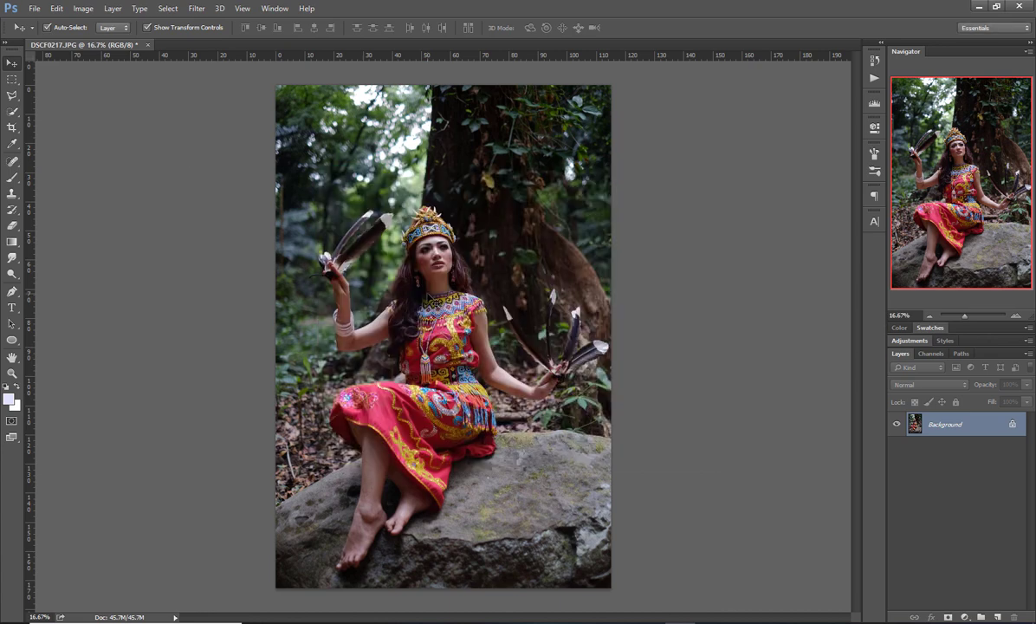
Step: Apply automatic tone to the photo in the Camera Raw Filter and set Contrast to -45
left_click(197, 8)
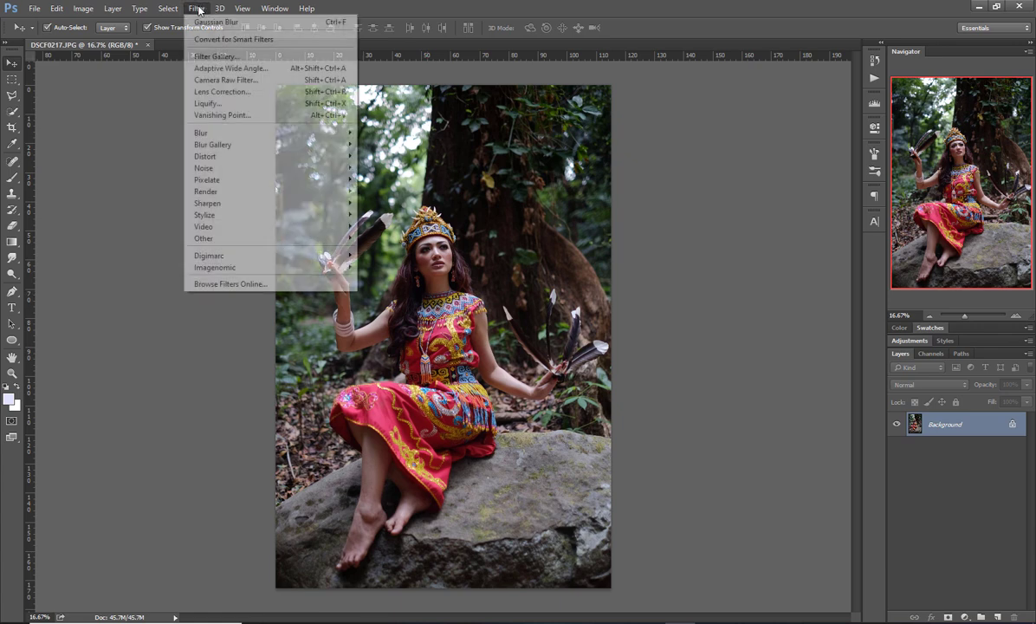
left_click(222, 79)
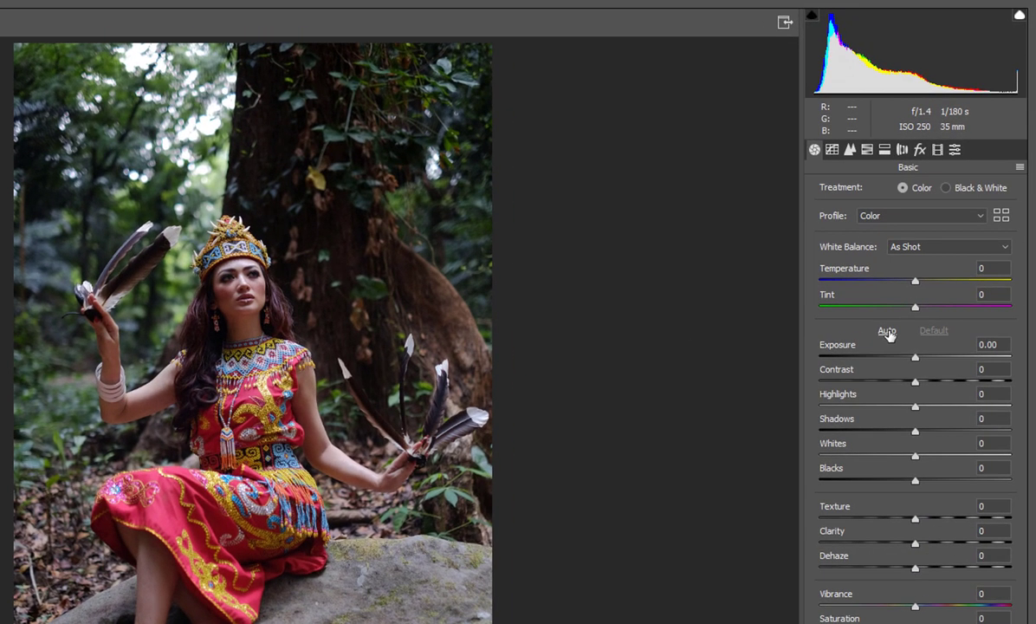
left_click(886, 331)
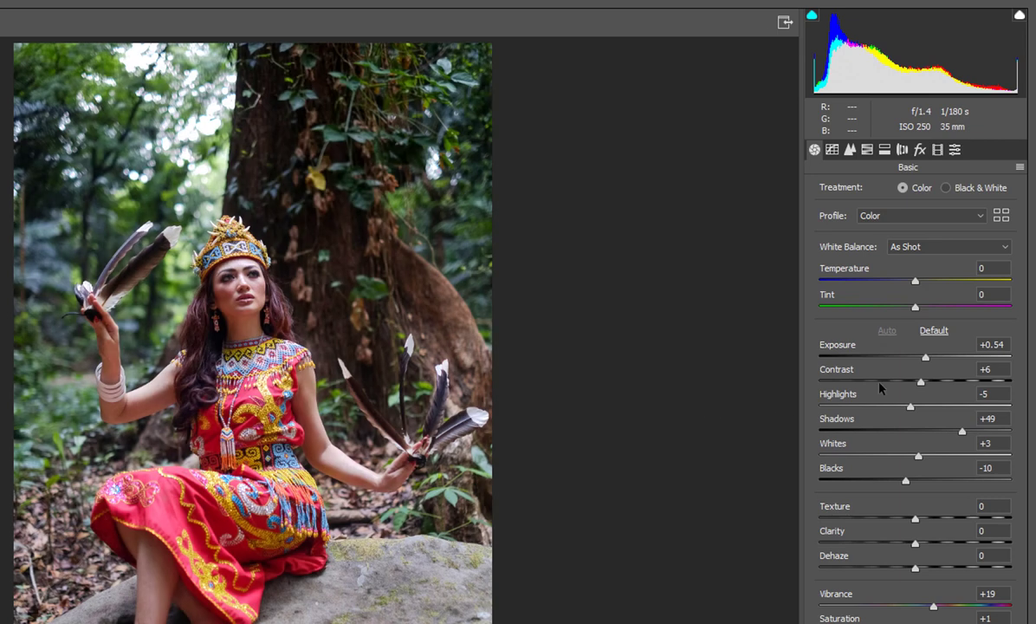
left_click_drag(921, 382, 873, 386)
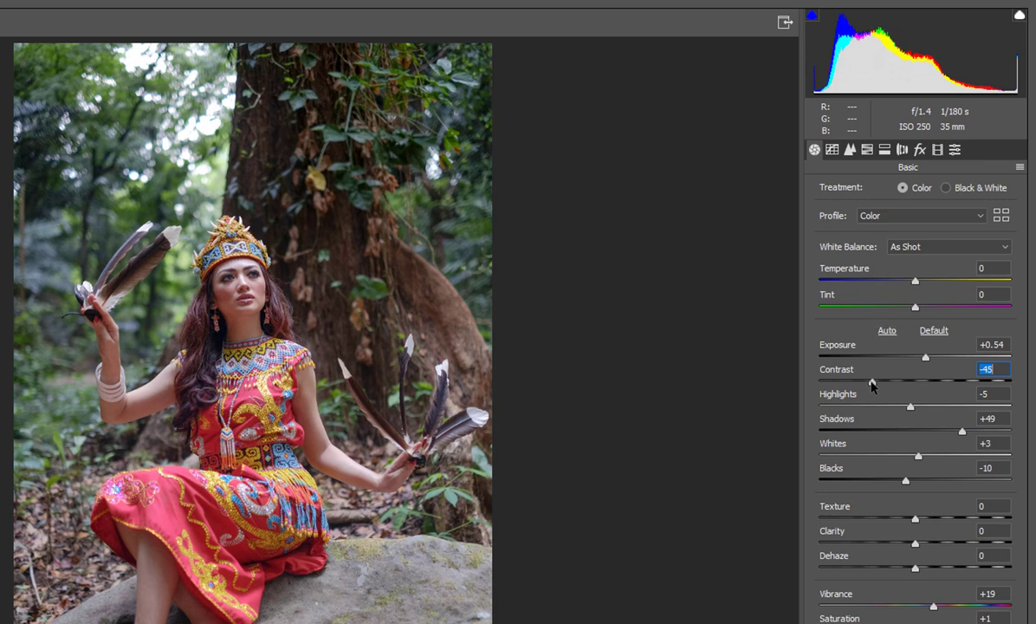
Step: Set the Camera Raw sharpening amount to 29 and apply the filter to the photo
left_click(850, 149)
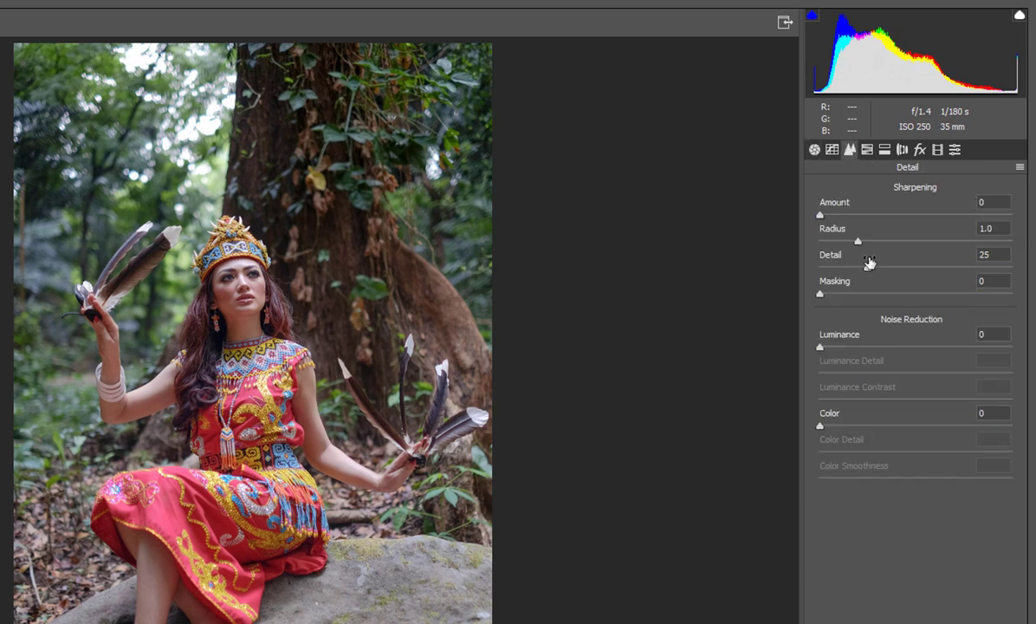
left_click_drag(821, 215, 862, 223)
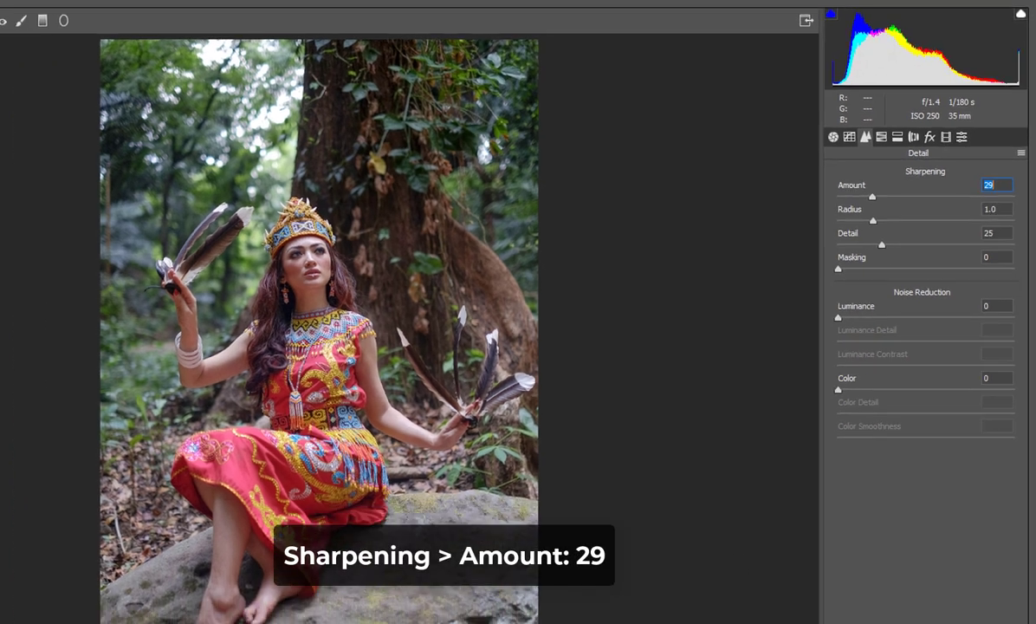
key("Return")
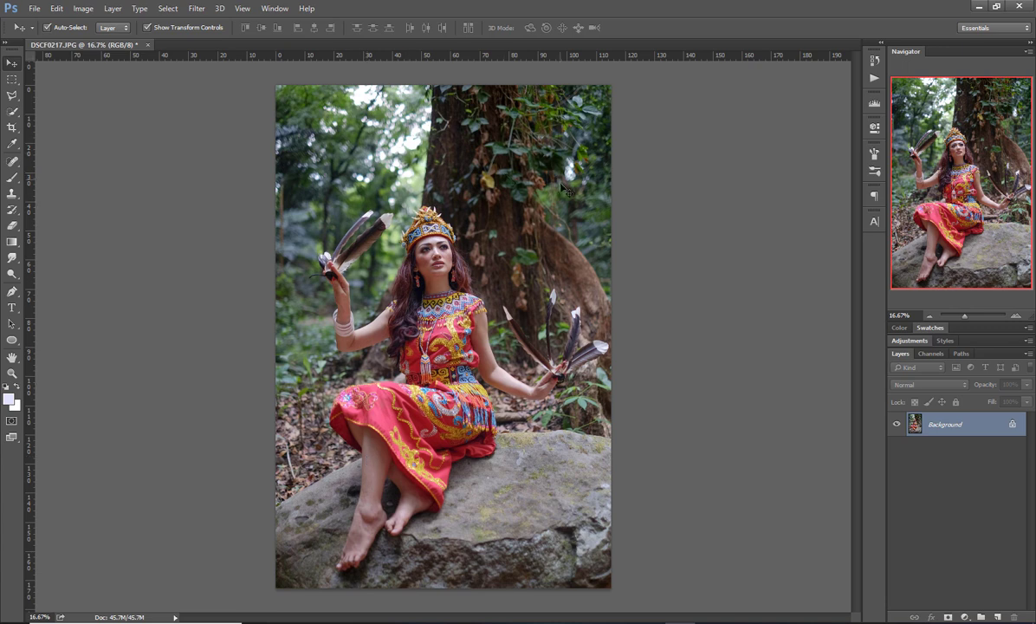
Step: Activate the Pen tool and change the workspace to full screen mode with the menu bar
key("w")
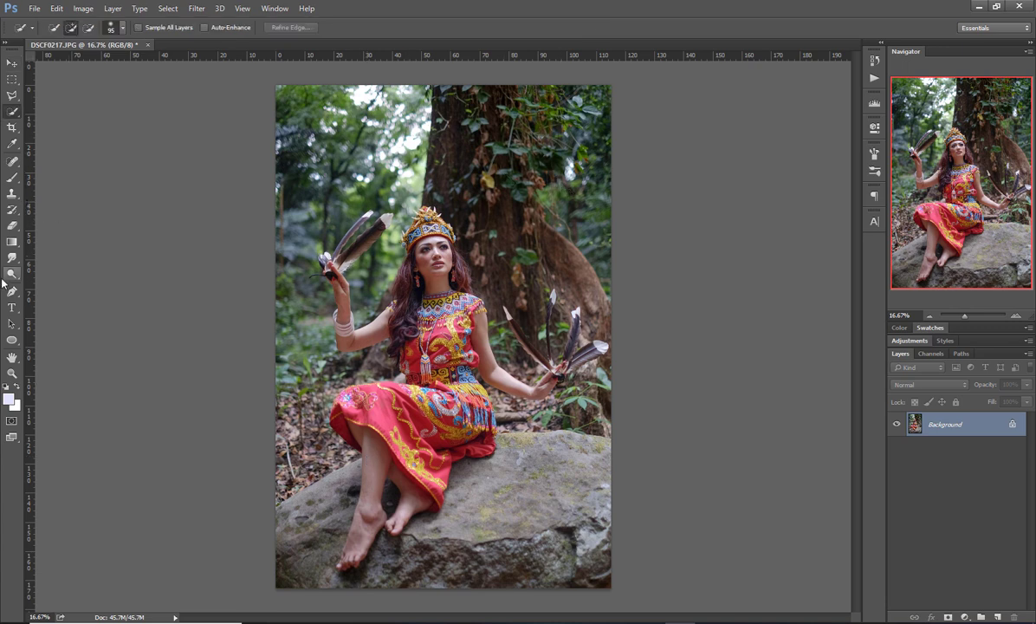
left_click(12, 62)
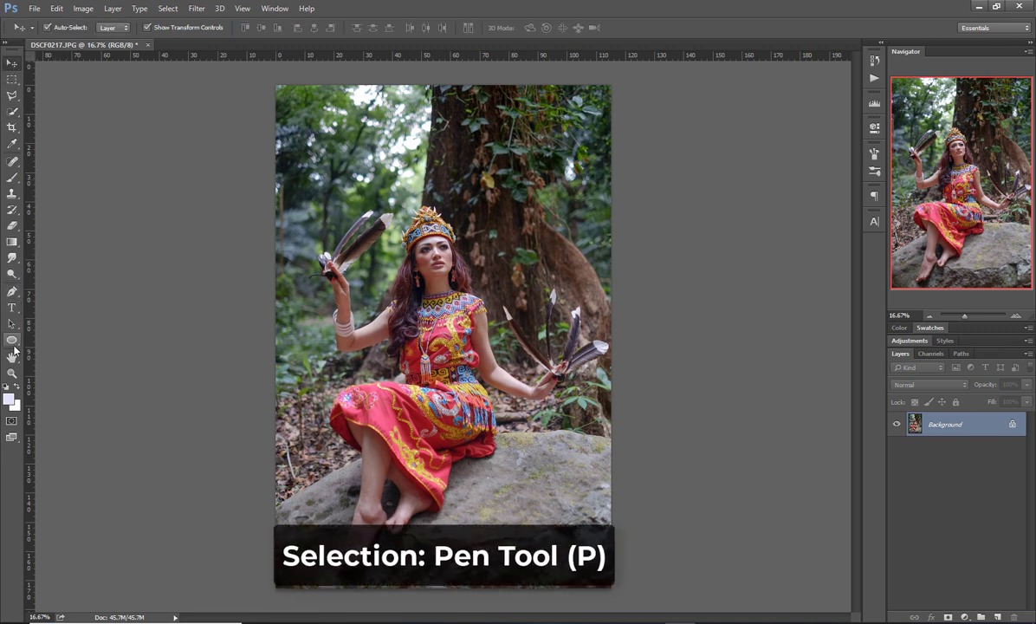
left_click(15, 293)
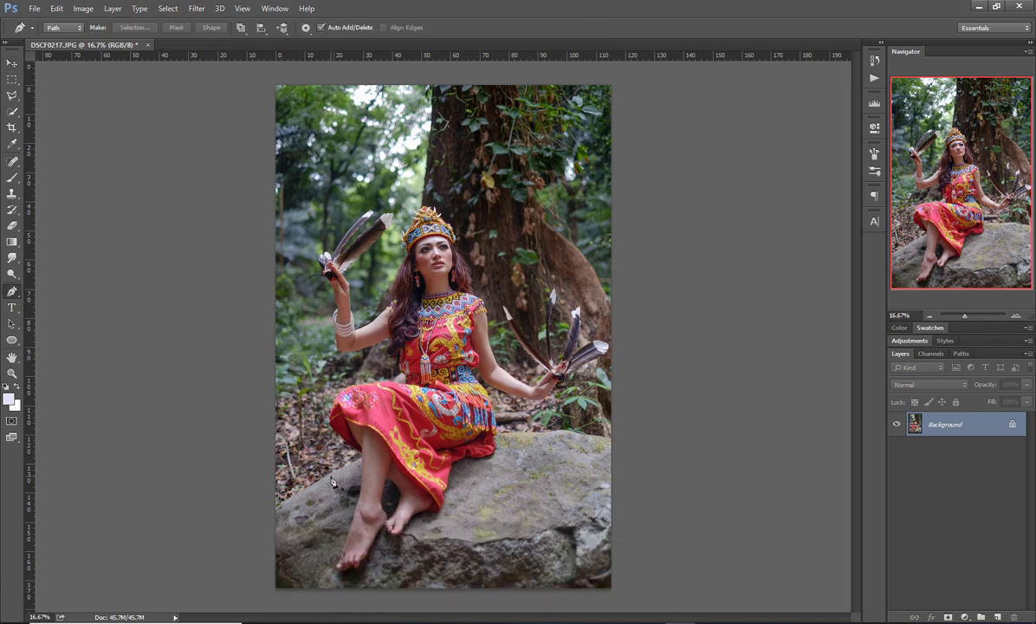
key("f")
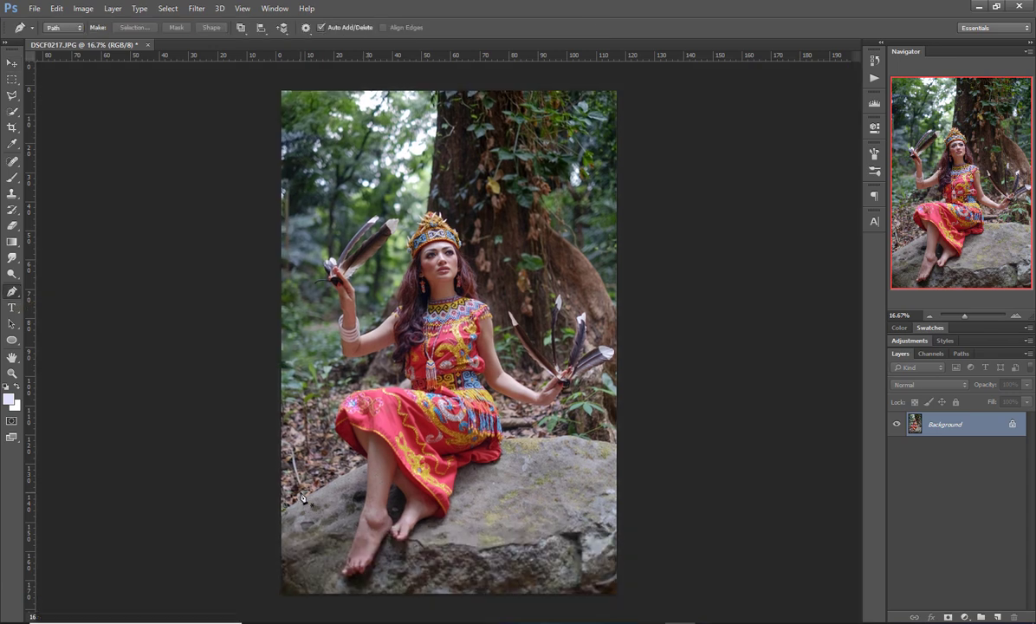
key("f")
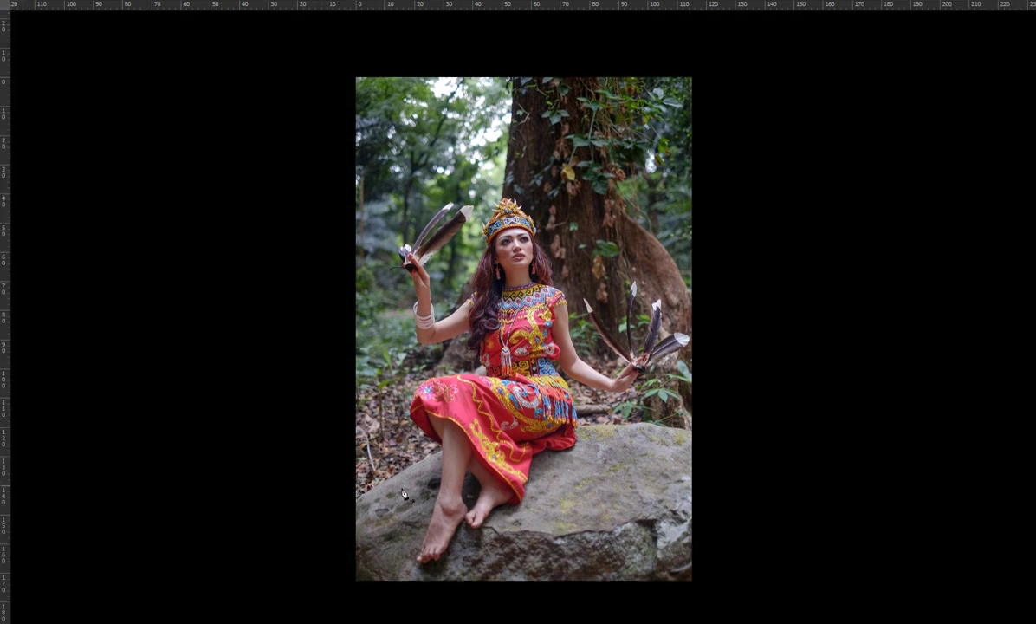
key("f")
key("f")
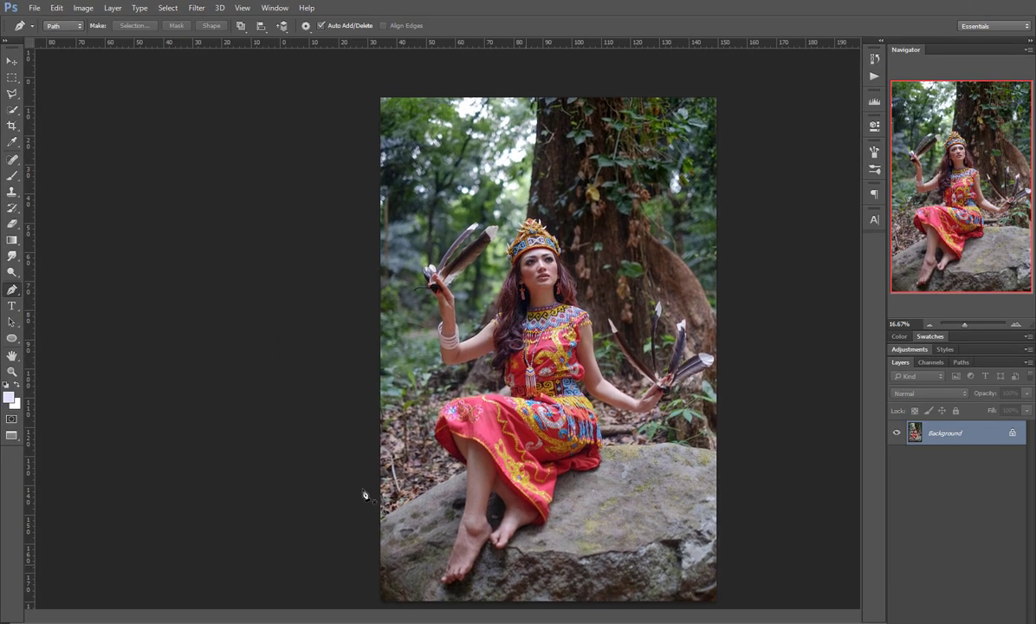
Step: Start a pen path at the photo's edge and trace the rock's upper edge and the skirt's lower hem
scroll(363, 493, "up", 5)
scroll(252, 445, "up", 3)
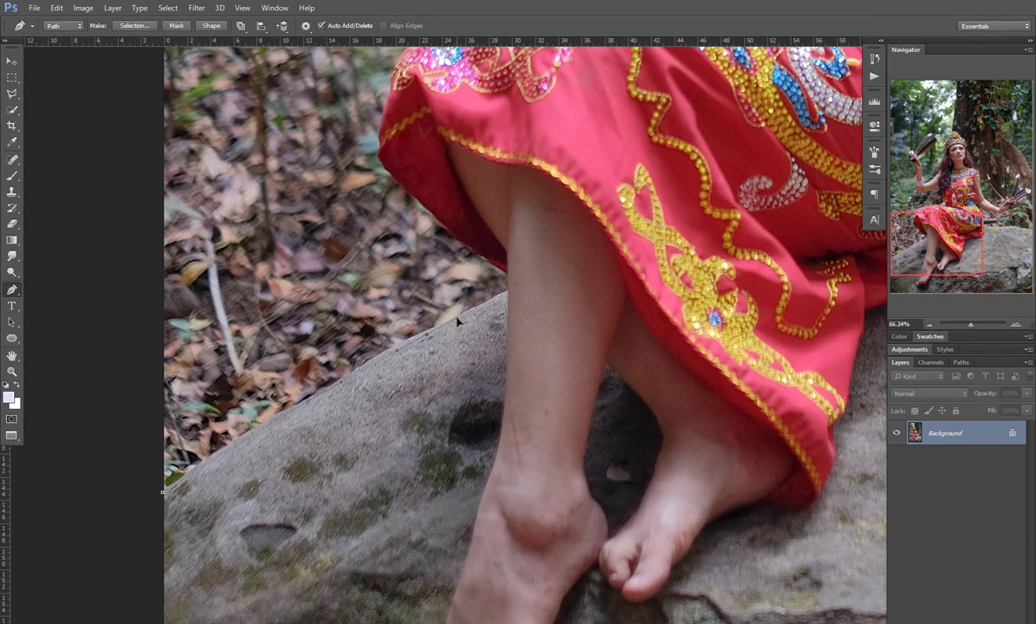
scroll(457, 322, "up", 2)
left_click(516, 295)
left_click(450, 246)
left_click(363, 171)
left_click(331, 125)
left_click_drag(338, 115, 412, 405)
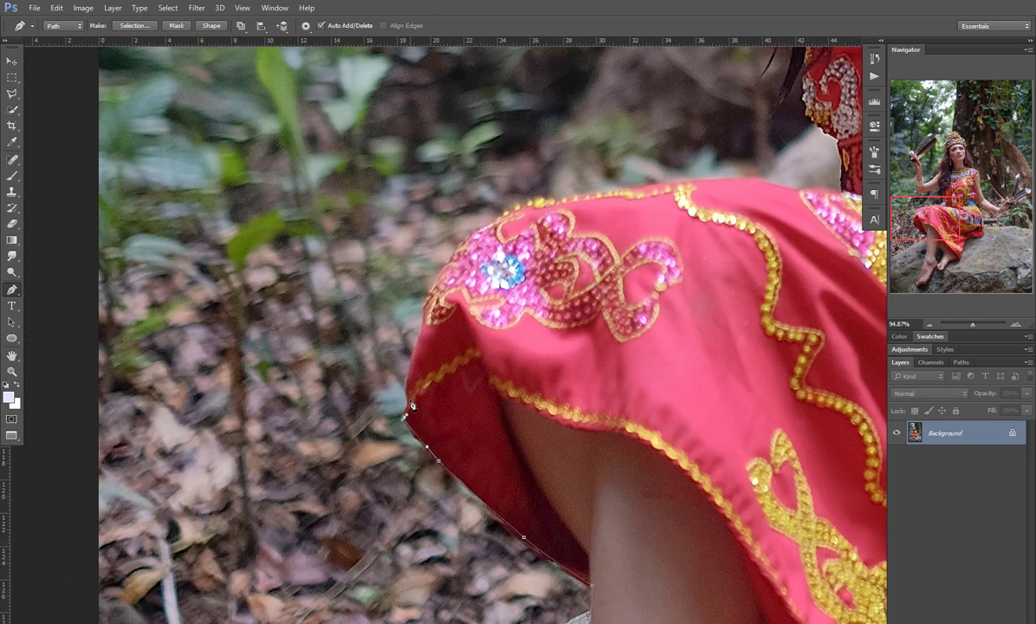
Step: Continue the pen path around the knee and along the skirt's upper edge to the waist
left_click(472, 234)
left_click(544, 197)
left_click(581, 192)
left_click_drag(666, 189, 344, 349)
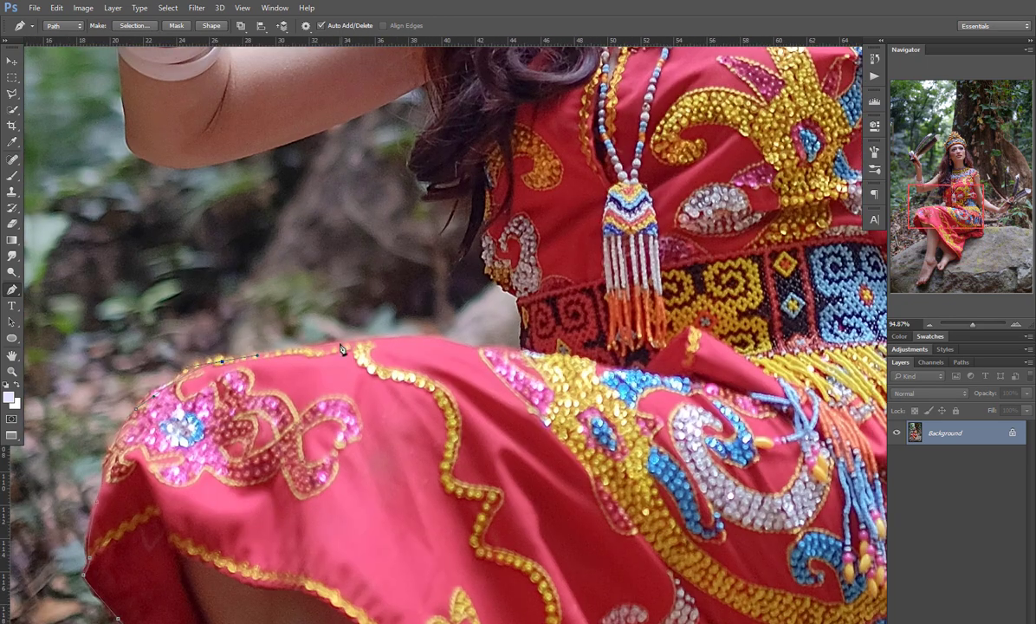
left_click(339, 346)
left_click(430, 338)
left_click(487, 352)
Step: Continue the pen path up the beaded belt and the edge of the dress at the waist
left_click(518, 335)
left_click(516, 303)
left_click(502, 291)
scroll(496, 288, "up", 2)
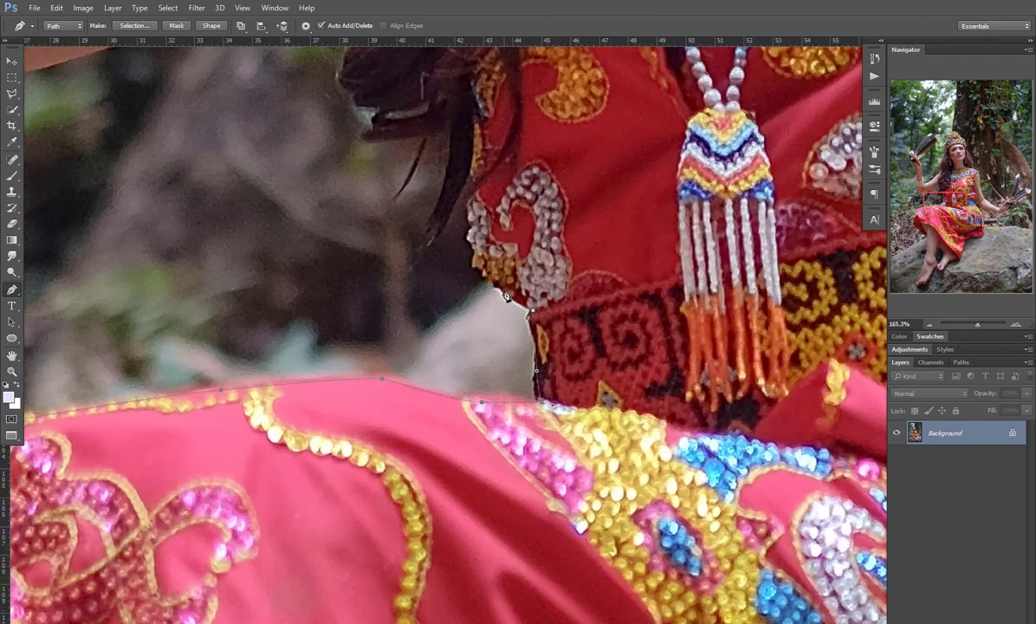
scroll(437, 186, "down", 3)
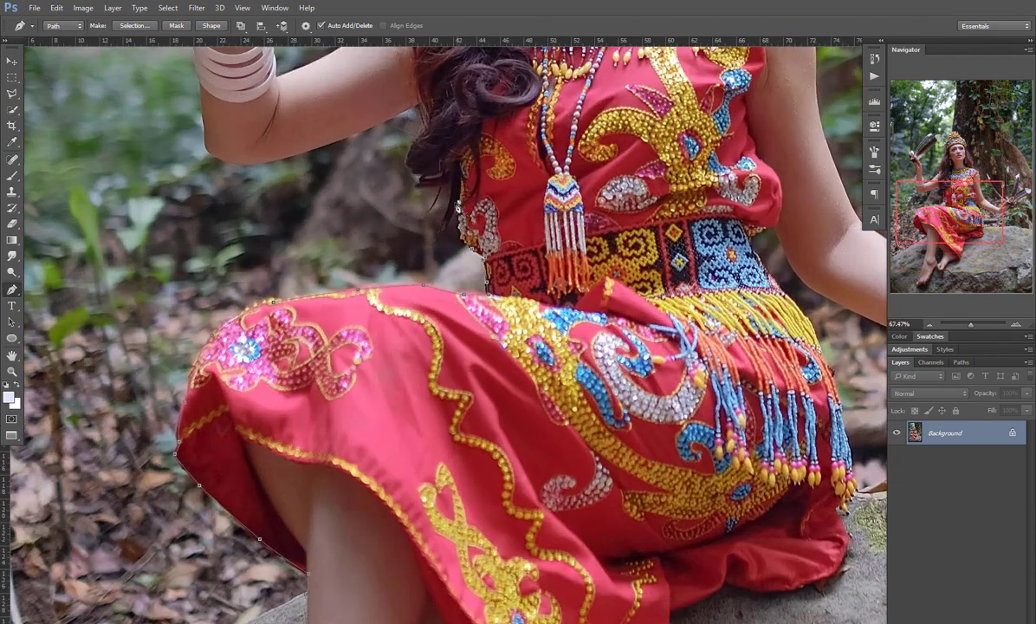
Step: Trace the path along the hanging curls, the underside of the raised arm, the elbow and the bracelets' outer edge
left_click(453, 179)
left_click(436, 124)
scroll(424, 106, "up", 4)
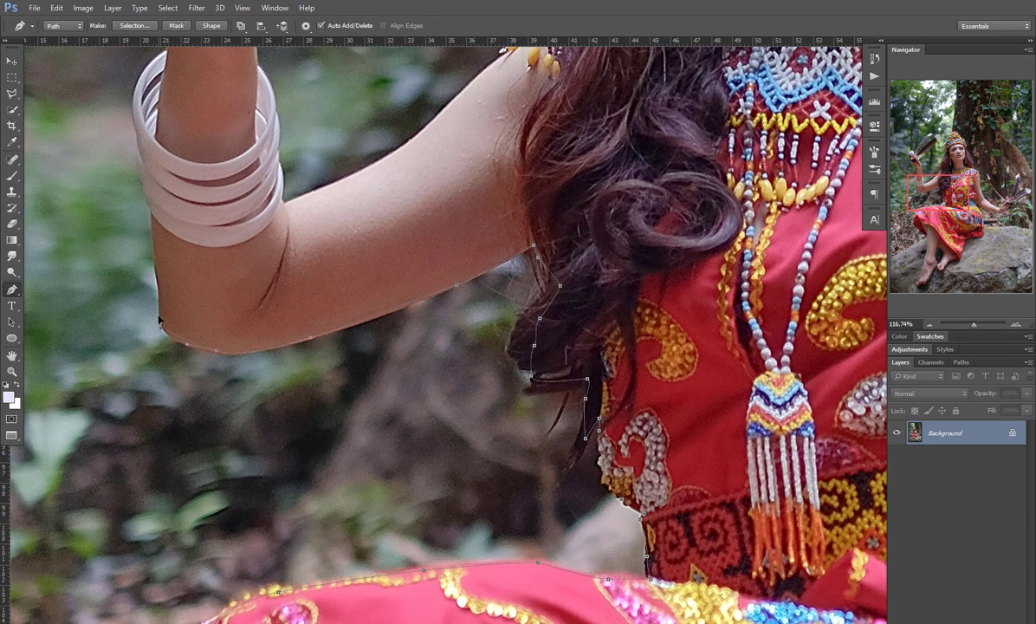
scroll(145, 208, "up", 5)
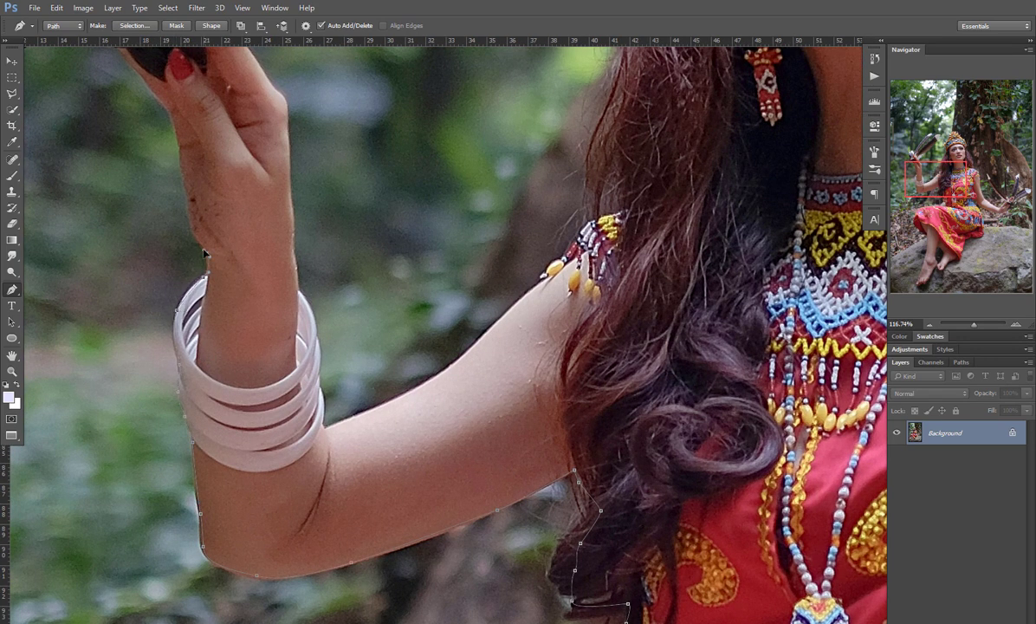
Step: Trace the path around the raised hand's outer edge, the curved black quill, the short feathers and the narrow feather's outer edge
left_click_drag(178, 206, 348, 371)
left_click(346, 333)
left_click(333, 318)
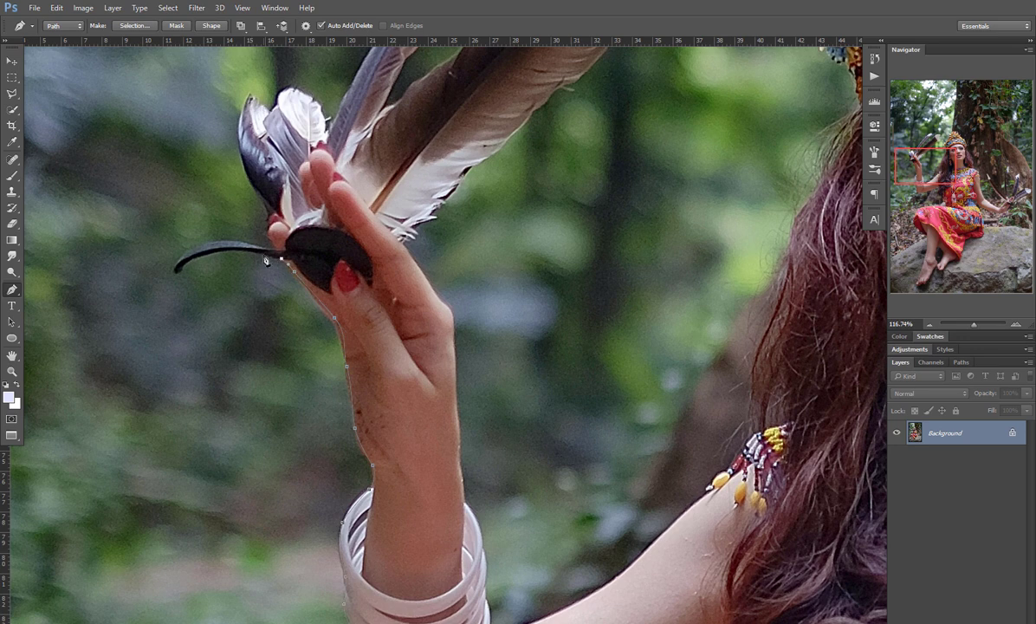
left_click_drag(178, 268, 166, 260)
left_click(268, 232)
left_click(265, 204)
left_click_drag(308, 122, 268, 358)
left_click_drag(481, 74, 325, 313)
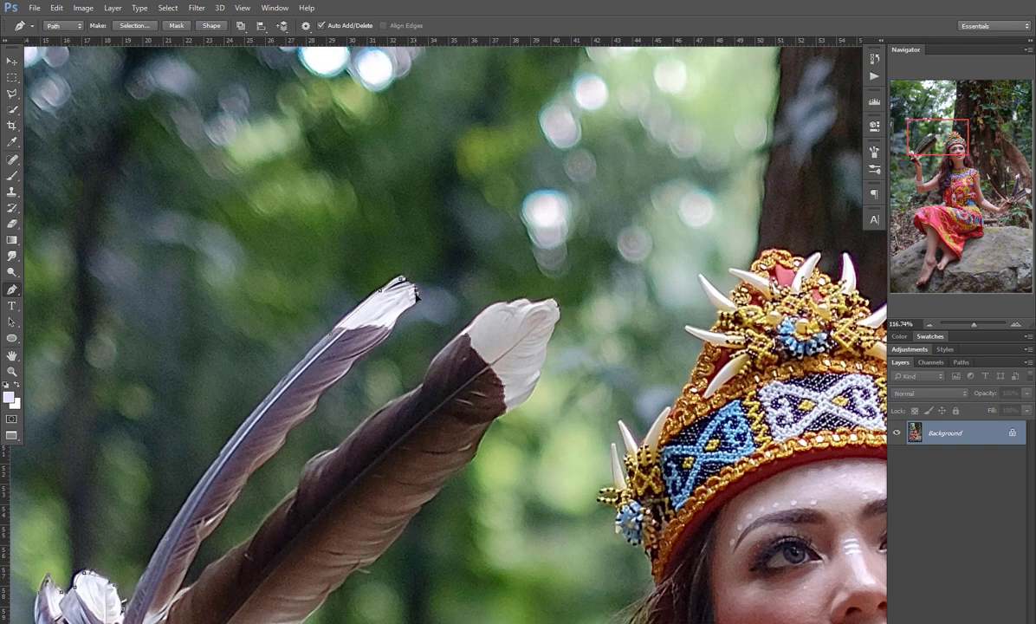
Step: Trace the pen path from the narrow feather's tip down its inner edge
left_click(360, 354)
left_click(342, 376)
left_click(319, 399)
left_click_drag(303, 422, 370, 321)
left_click(357, 328)
left_click(344, 348)
left_click(313, 377)
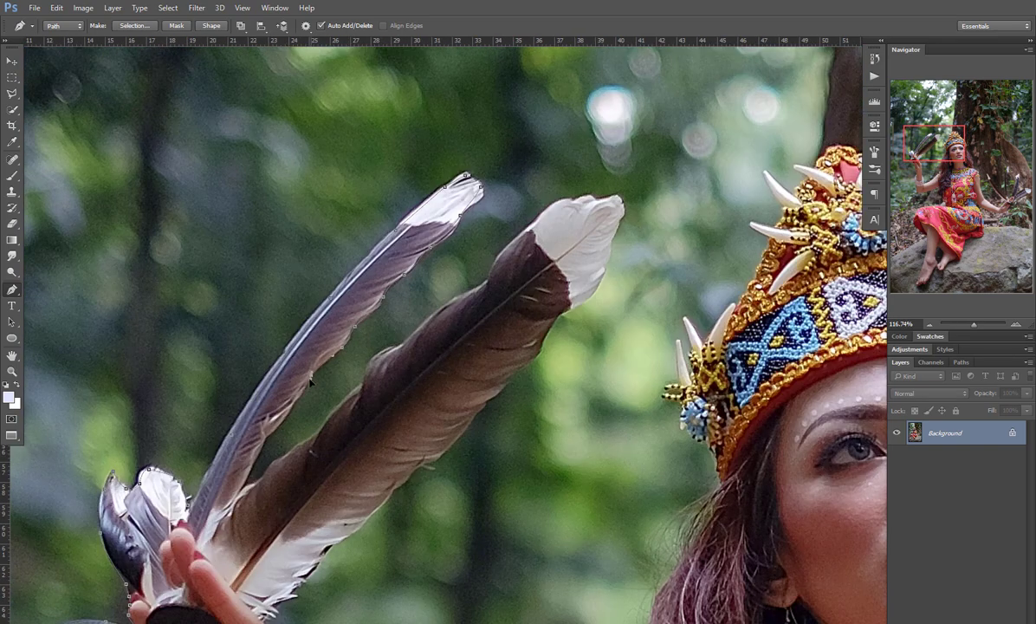
left_click_drag(295, 400, 357, 284)
Step: Continue the pen path up the large feather's upper edge and around its white tip
left_click(355, 336)
left_click(399, 296)
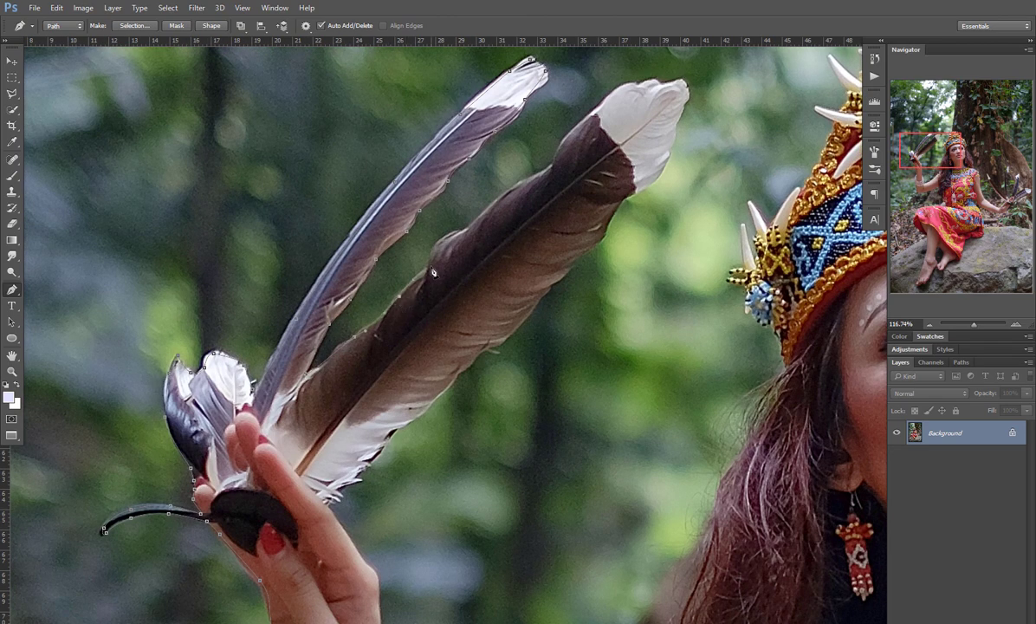
left_click(430, 269)
left_click(503, 199)
left_click(552, 167)
left_click(613, 94)
left_click(636, 83)
left_click(667, 85)
left_click(685, 83)
Step: Trace the pen path down the large feather's lower edge to the frayed white barbs near the fingers
left_click(672, 132)
left_click(631, 192)
left_click(606, 227)
left_click(575, 260)
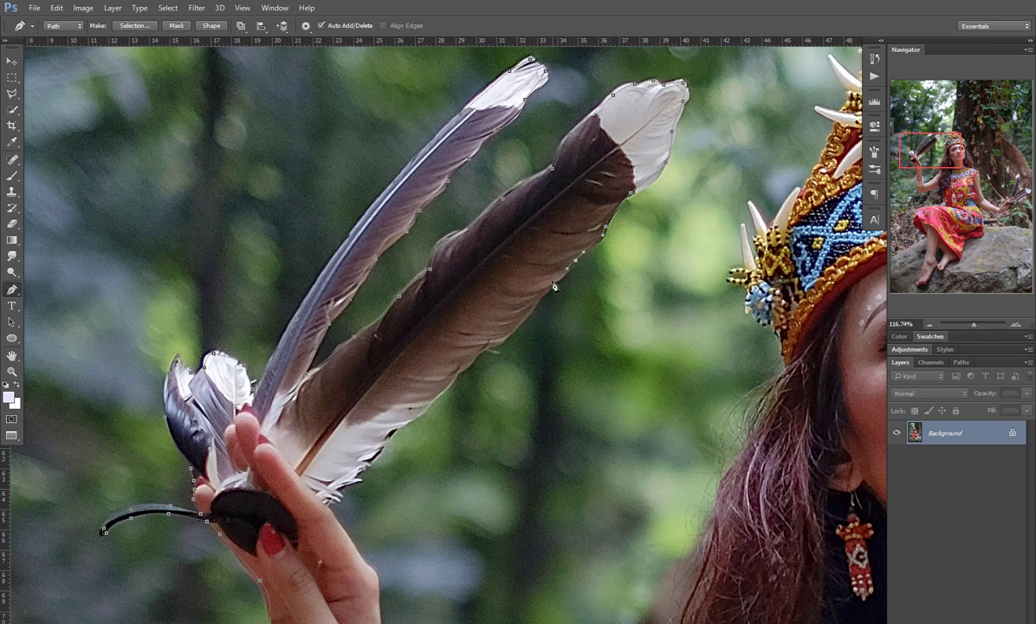
left_click(549, 282)
left_click(522, 321)
left_click(482, 352)
left_click(442, 393)
left_click(410, 419)
left_click(371, 461)
left_click(342, 486)
Step: Continue the pen path down the raised hand's inner edge, the wrist and the inner side of the bracelets
left_click_drag(360, 546, 216, 265)
left_click(233, 294)
left_click(237, 333)
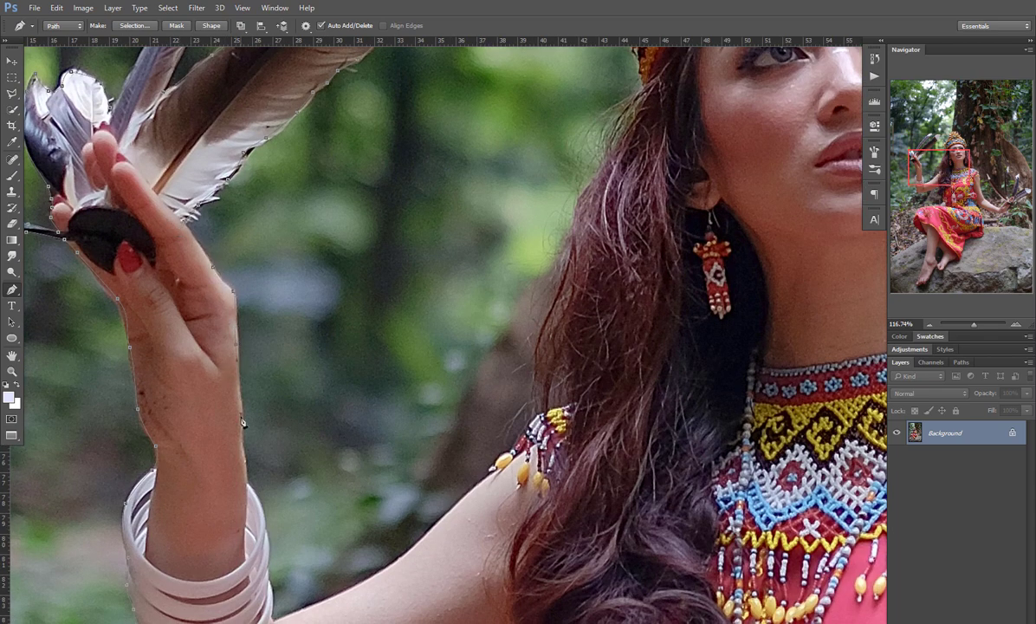
left_click(263, 514)
left_click(268, 544)
left_click_drag(269, 548, 276, 429)
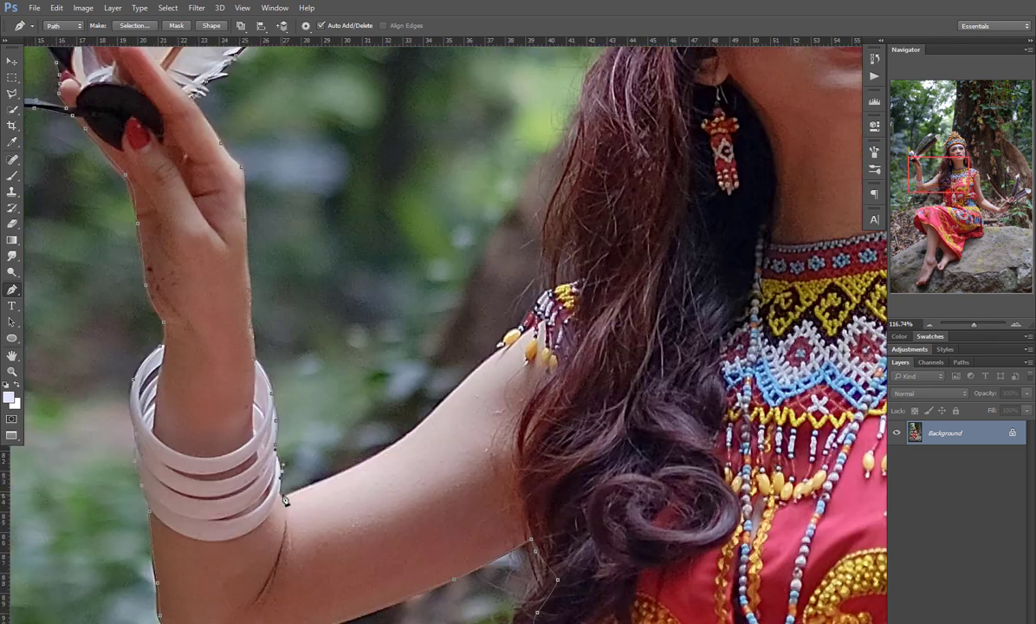
left_click(278, 474)
Step: Trace the pen path along the upper edge of the raised arm to the shoulder's beaded tassels
left_click(360, 466)
left_click(379, 456)
left_click(435, 415)
left_click(470, 379)
left_click(479, 366)
left_click(501, 347)
Step: Continue the pen path up the outer edge of the hair on the raised-arm side and around the beaded headdress
left_click(588, 238)
left_click_drag(565, 108, 437, 386)
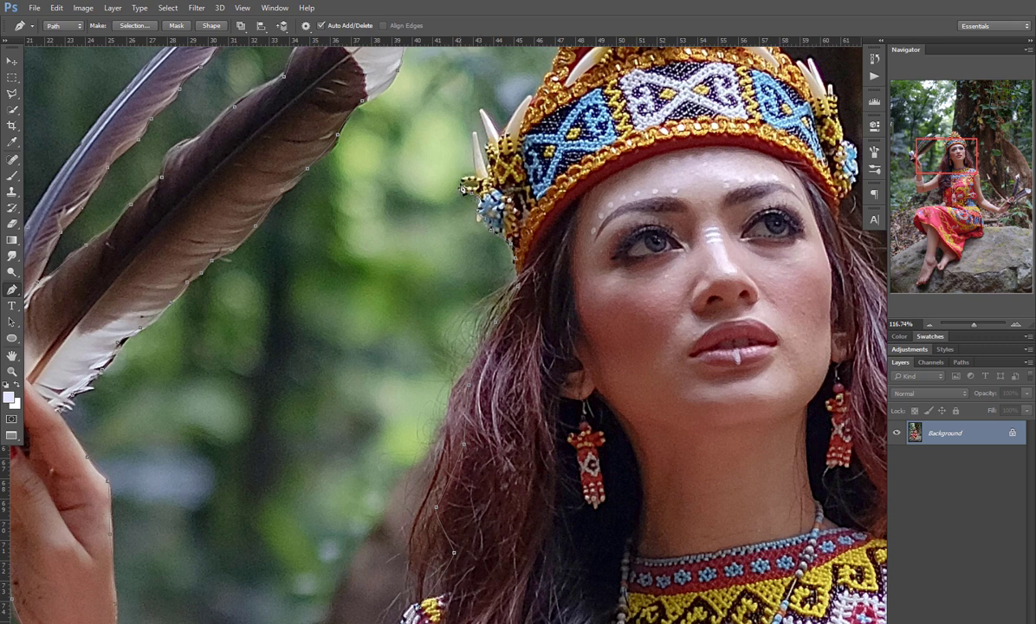
left_click_drag(465, 166, 424, 262)
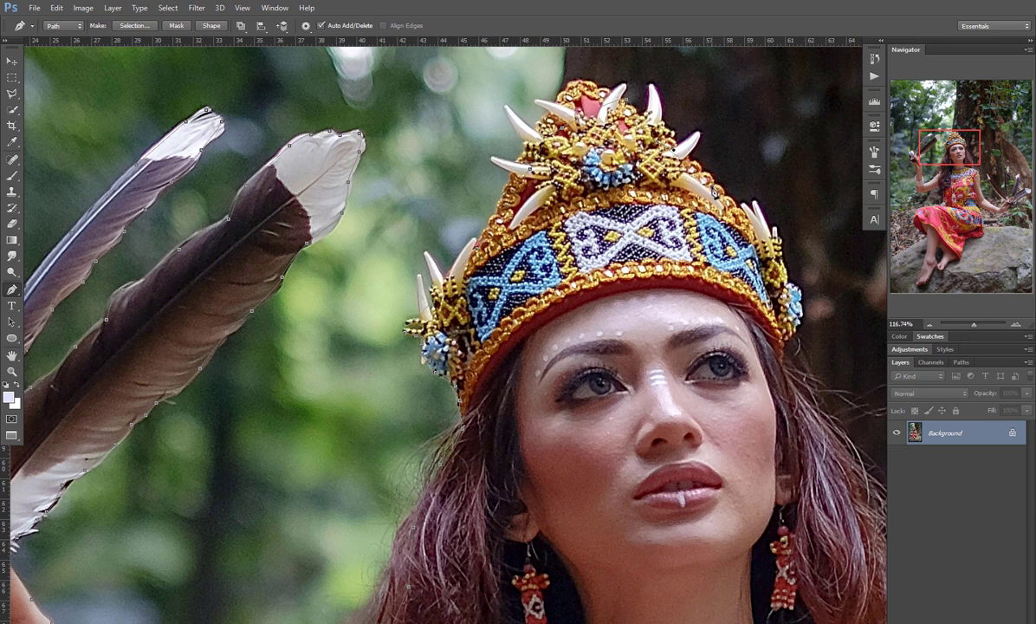
left_click_drag(724, 256, 373, 161)
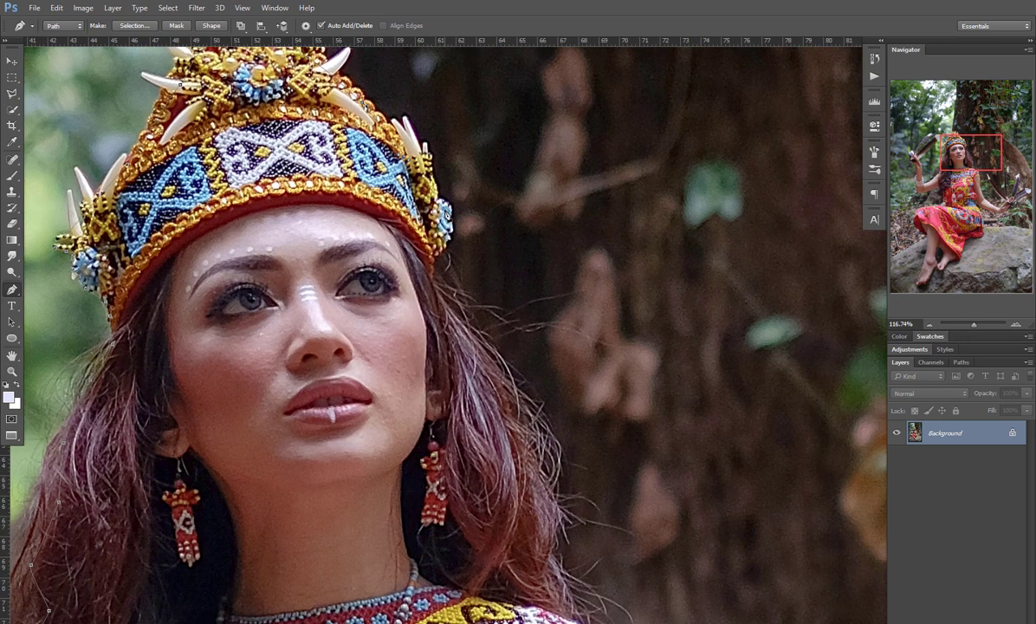
Step: Trace the pen path down the hair on the lowered-arm side to the beaded shoulder collar
left_click_drag(445, 253, 471, 331)
left_click_drag(487, 369, 497, 413)
left_click_drag(511, 451, 527, 483)
left_click_drag(546, 602, 446, 291)
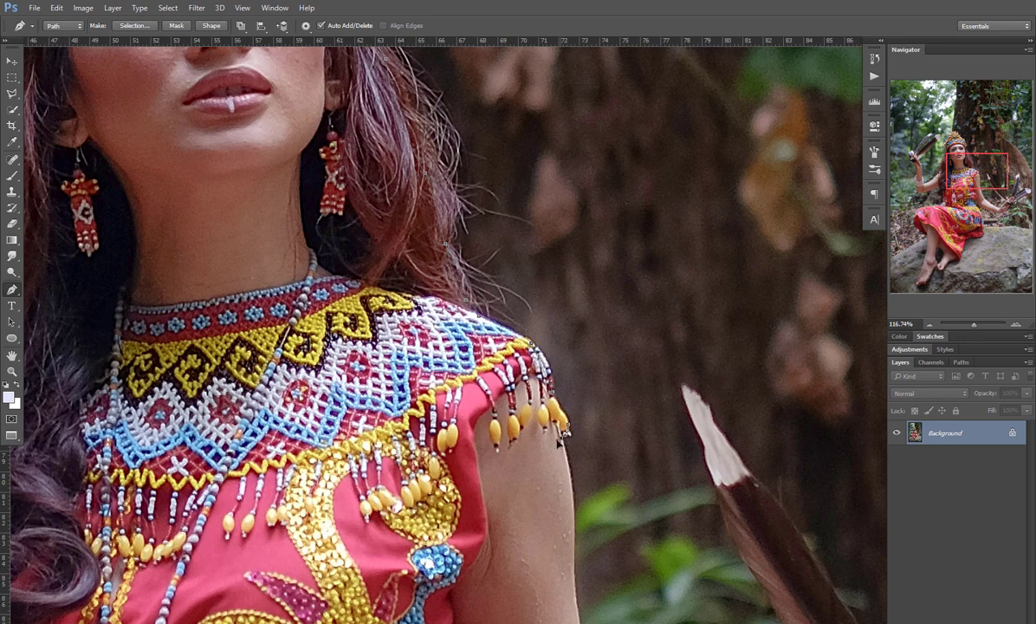
Step: Continue the pen path around the shoulder's yellow bead tassels and down the lowered upper arm to the elbow crease
left_click_drag(560, 446, 539, 346)
left_click_drag(551, 399, 551, 413)
left_click_drag(560, 531, 448, 221)
left_click_drag(469, 272, 478, 299)
left_click_drag(502, 351, 505, 360)
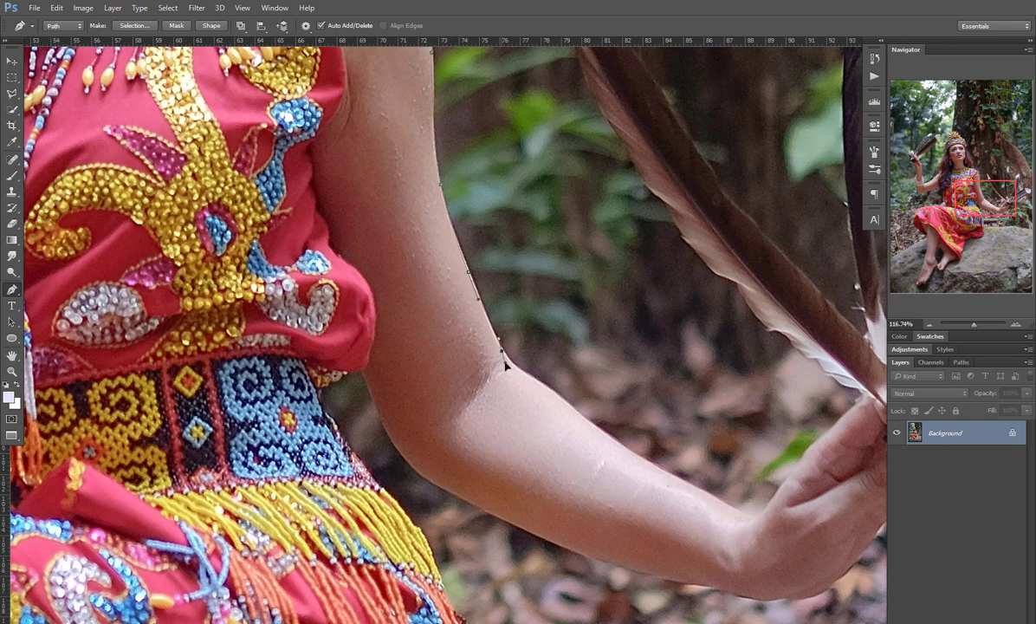
Step: Trace the pen path along the forearm's upper edge and the open hand to the base of the first brown feather
left_click_drag(564, 399, 566, 404)
left_click_drag(658, 469, 660, 474)
left_click_drag(731, 508, 790, 483)
left_click_drag(841, 426, 580, 512)
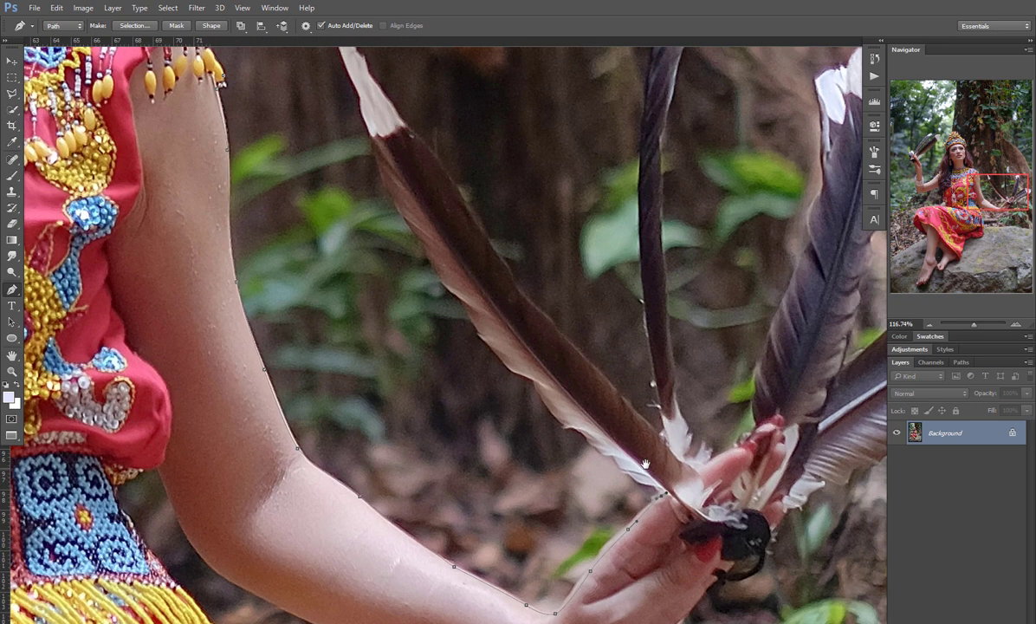
scroll(581, 431, "up", 2)
Step: Continue the pen path up the first brown feather's frayed outer edge to its pointed white tip
left_click_drag(569, 422, 561, 421)
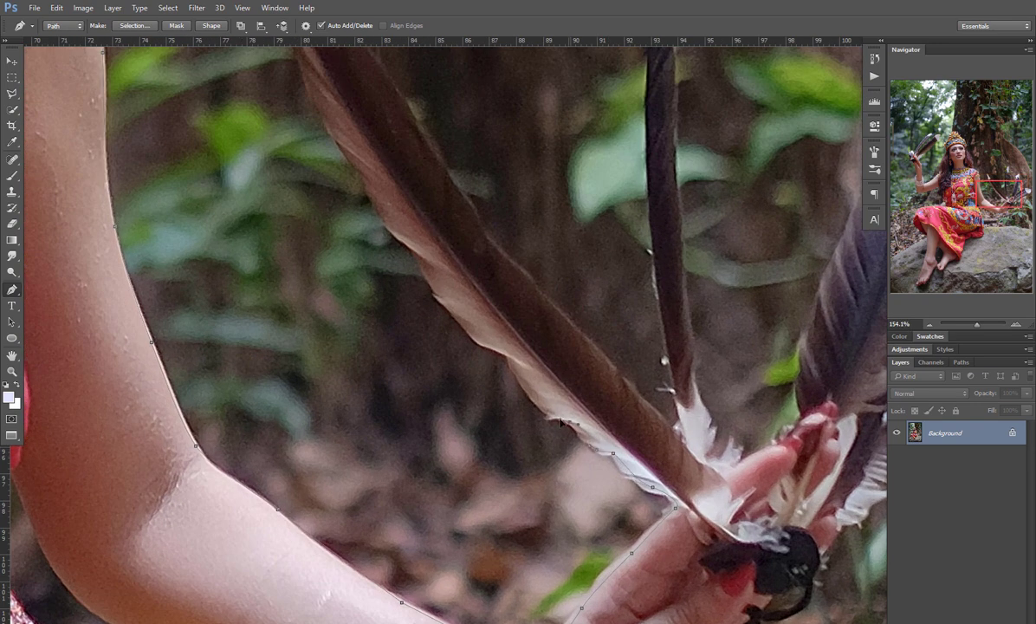
left_click_drag(383, 229, 498, 422)
left_click(461, 347)
left_click(438, 307)
left_click(419, 276)
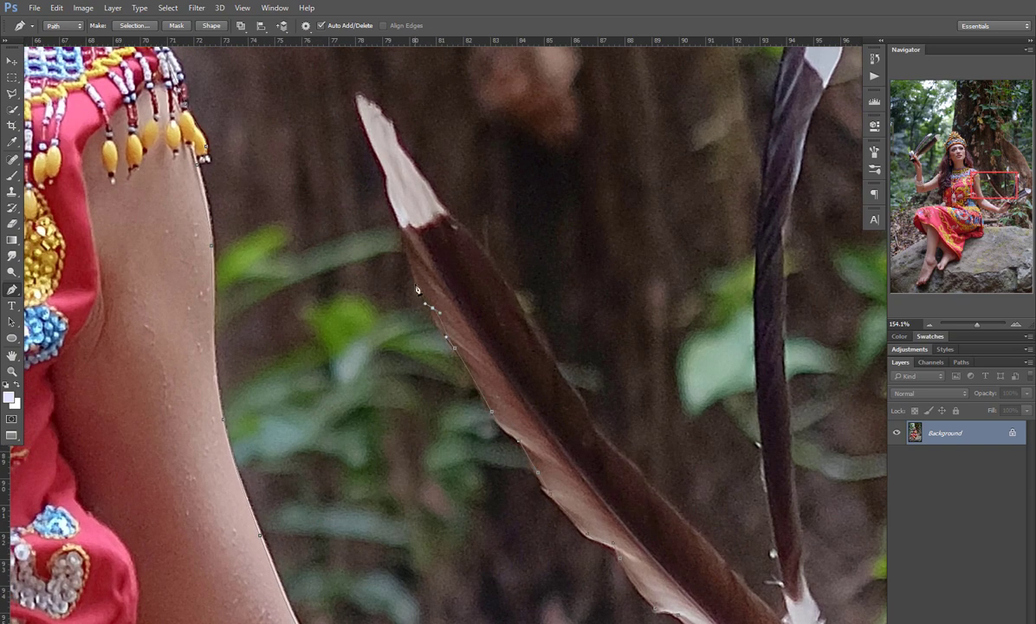
left_click(412, 240)
left_click(406, 214)
left_click(395, 177)
left_click_drag(376, 123, 416, 379)
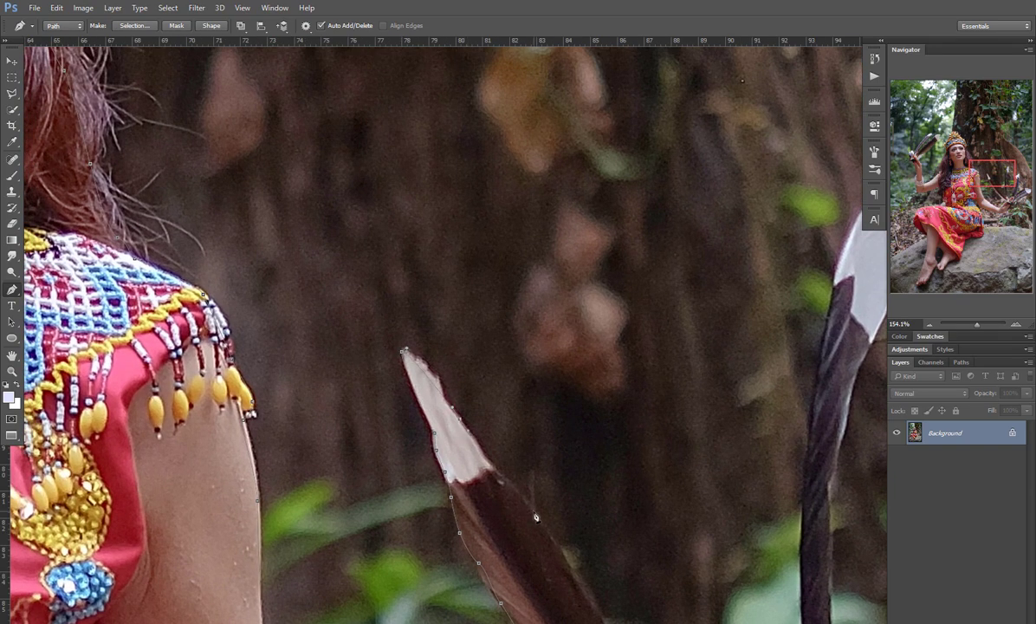
Step: Trace the pen path from the first feather's white tip down its inner edge to the white barbs at its base
left_click_drag(535, 517, 399, 286)
left_click(412, 337)
left_click(448, 392)
left_click(523, 470)
left_click_drag(523, 472, 370, 282)
left_click(431, 346)
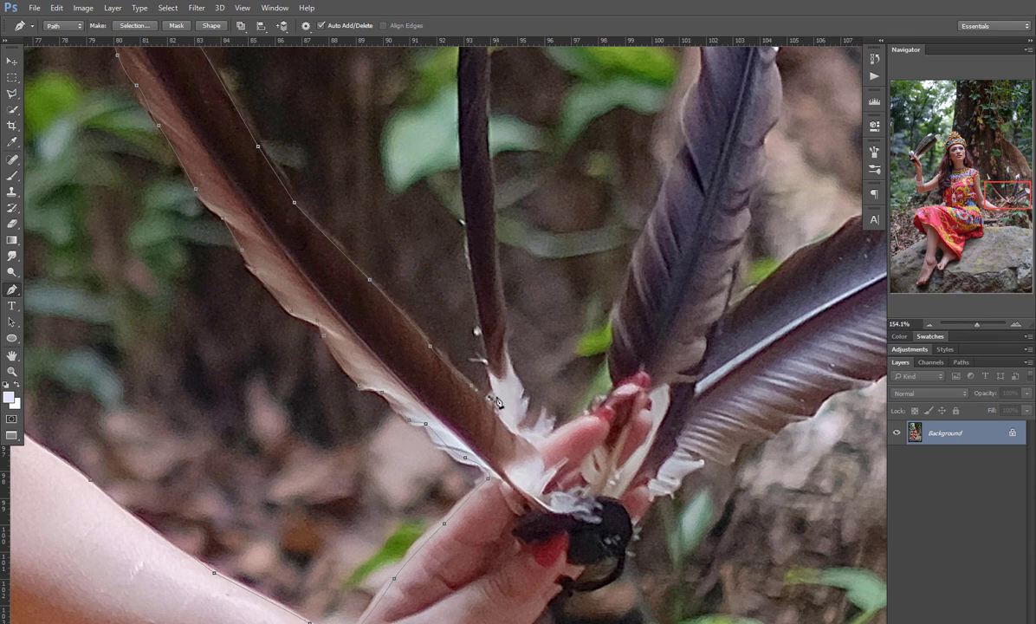
Step: Continue the pen path up the near edge of the thin dark feather to its white tip
left_click(492, 375)
left_click(469, 255)
left_click(461, 145)
left_click_drag(465, 150, 406, 449)
left_click(407, 279)
left_click_drag(426, 149, 429, 137)
left_click_drag(446, 71, 449, 60)
left_click_drag(460, 88, 444, 257)
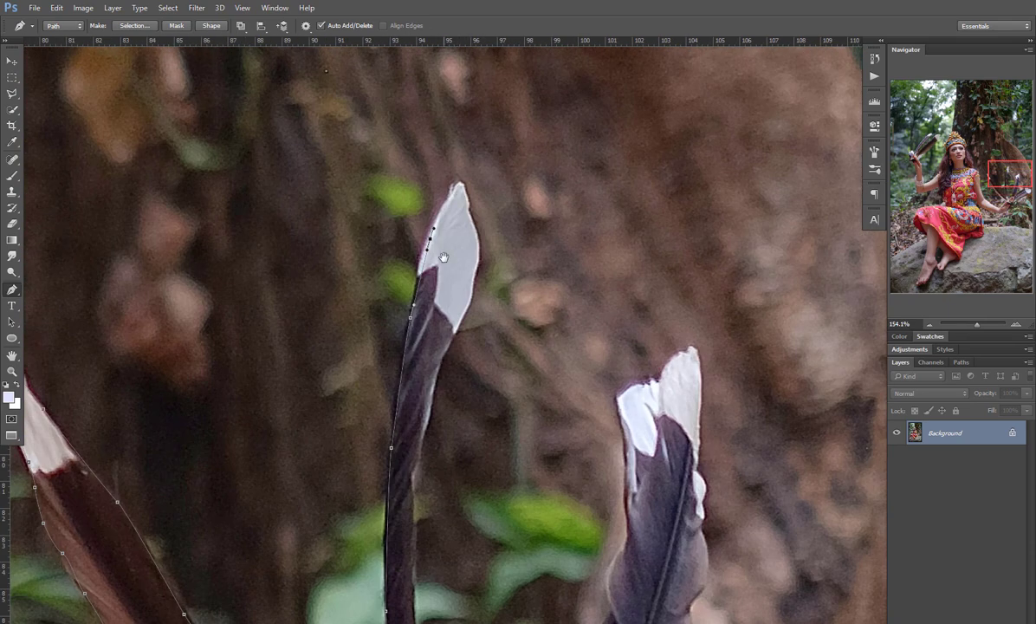
Step: Trace the pen path around the thin feather's white tip and down its far edge to the fingers
left_click(458, 184)
left_click(475, 241)
left_click(467, 296)
left_click_drag(467, 297, 483, 208)
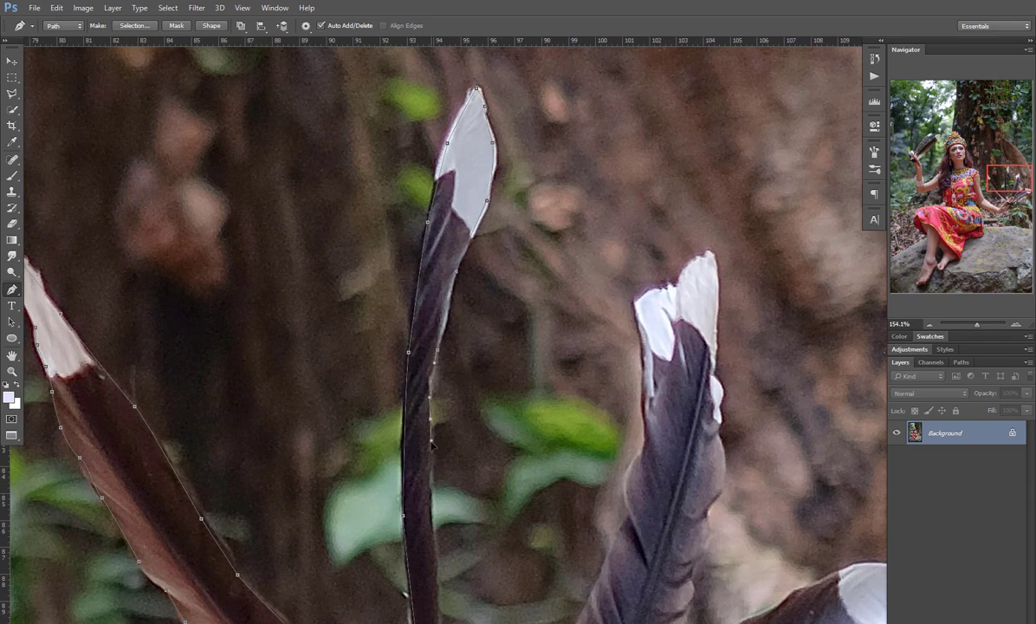
left_click_drag(432, 444, 427, 219)
left_click(475, 584)
left_click(525, 562)
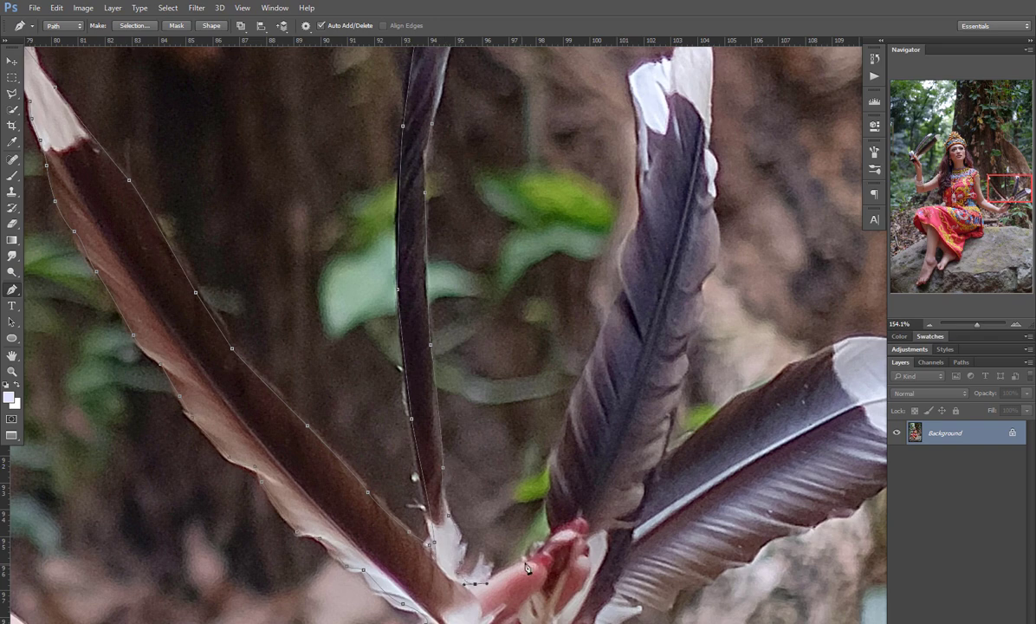
Step: Trace the pen path up the third feather's near edge, around its notched white tip and down its far edge
left_click(552, 528)
left_click(546, 500)
left_click_drag(586, 222, 481, 415)
left_click(537, 300)
left_click(554, 296)
left_click(566, 275)
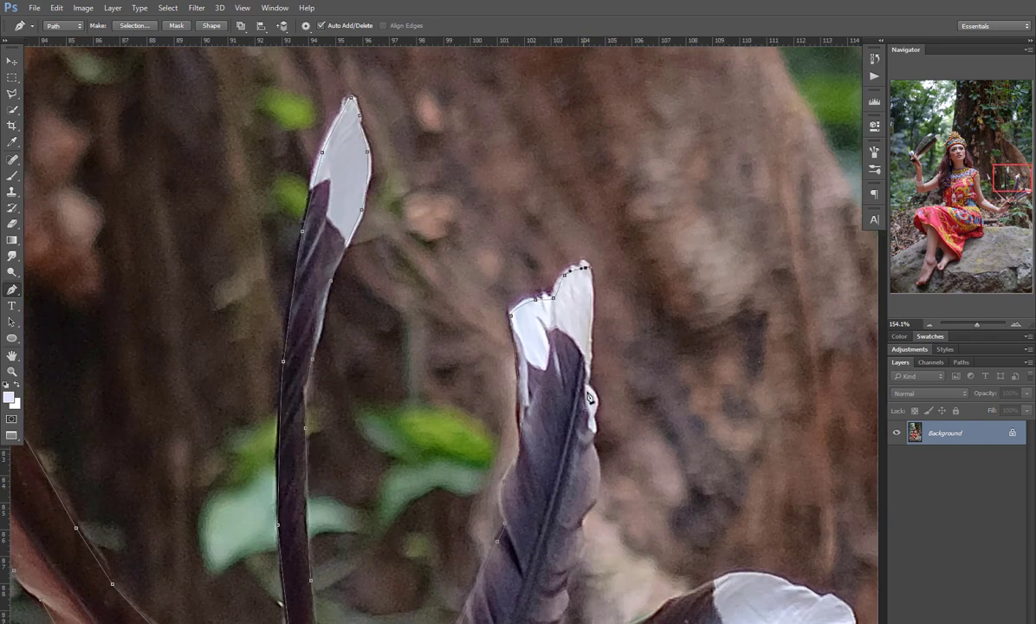
left_click(587, 267)
left_click(591, 325)
scroll(562, 408, "down", 4)
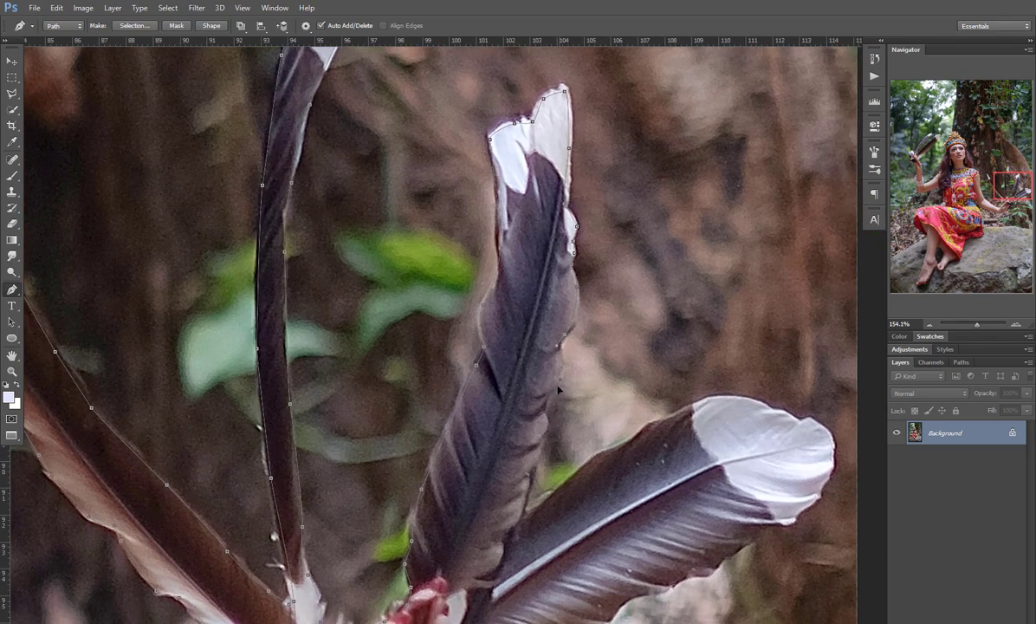
Step: Continue the pen path from the third feather's base along the fourth feather's upper edge and over its white tip
left_click(527, 499)
left_click(582, 472)
left_click(621, 449)
left_click(648, 427)
left_click(699, 403)
left_click(750, 400)
left_click(780, 411)
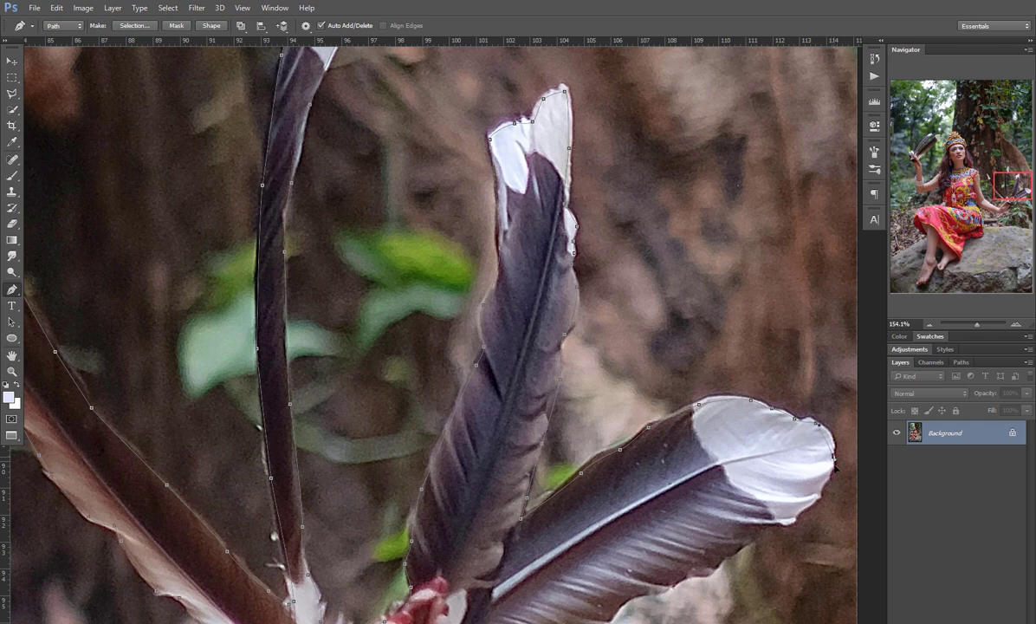
Step: Trace the pen path around the end of the fourth feather and back along its lower edge to the hand
left_click(817, 496)
left_click(786, 520)
left_click(765, 527)
left_click(748, 539)
left_click(724, 558)
left_click(699, 573)
left_click(676, 586)
scroll(623, 369, "down", 5)
scroll(622, 369, "down", 3)
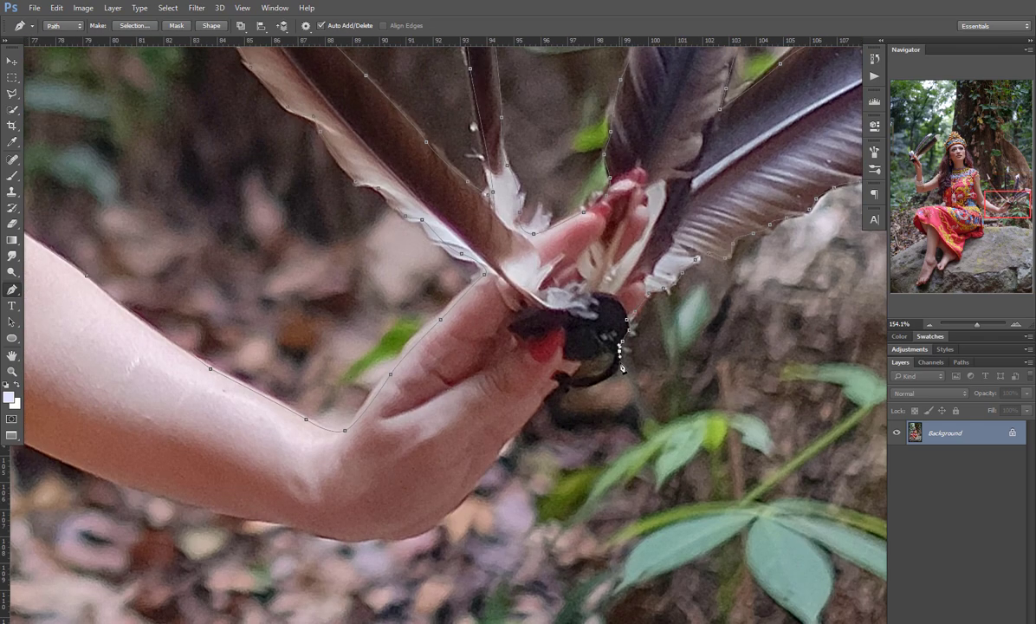
Step: Continue the pen path around the black binding at the feather bases and along the underside of the hand
left_click(611, 376)
left_click(596, 383)
left_click(581, 386)
left_click(567, 389)
left_click(555, 392)
left_click_drag(433, 491, 658, 343)
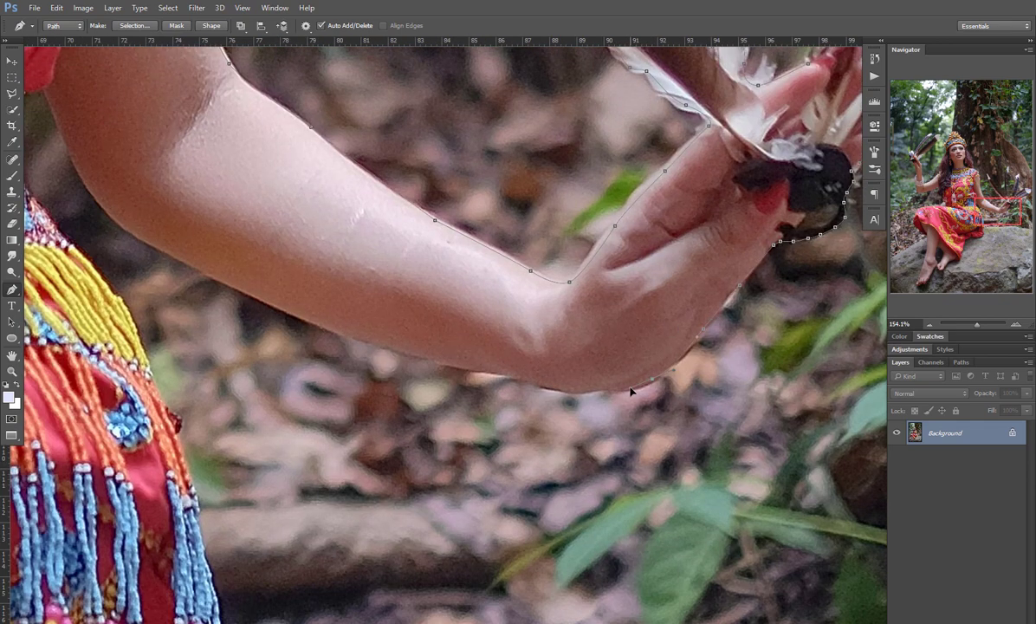
Step: Trace the pen path along the forearm's underside to the waist and down the skirt's beaded fringe
left_click_drag(101, 204, 427, 346)
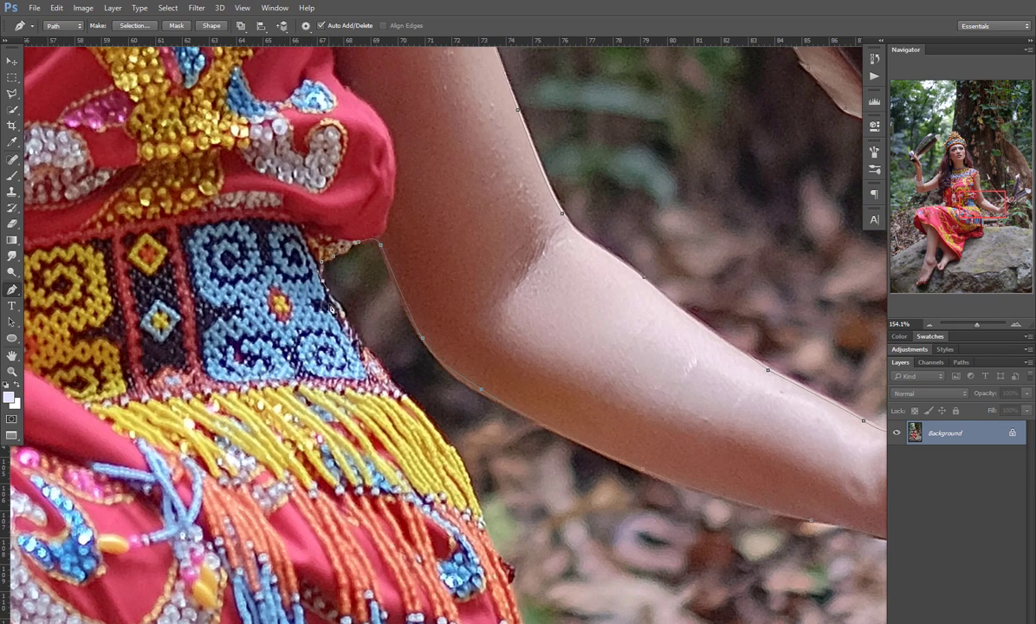
left_click_drag(513, 598, 460, 312)
left_click_drag(500, 523, 526, 376)
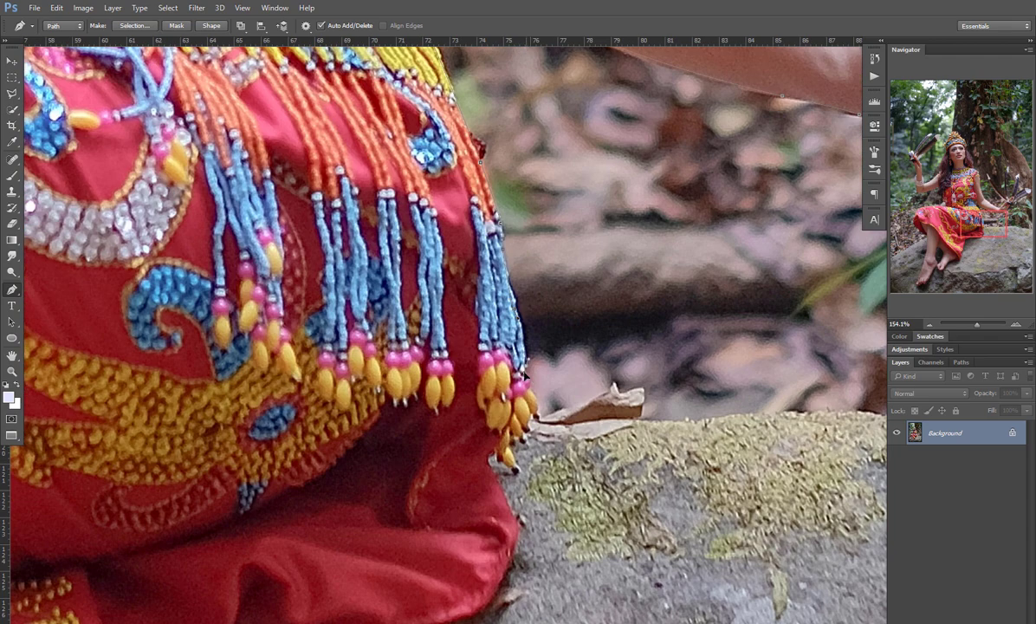
Step: Extend the pen path along the rock's top edge and close it outside the canvas around the rock's sides and base
left_click_drag(592, 428, 404, 275)
scroll(404, 276, "down", 5)
left_click(621, 462)
left_click(410, 483)
left_click(278, 463)
left_click(289, 442)
scroll(290, 442, "up", 1)
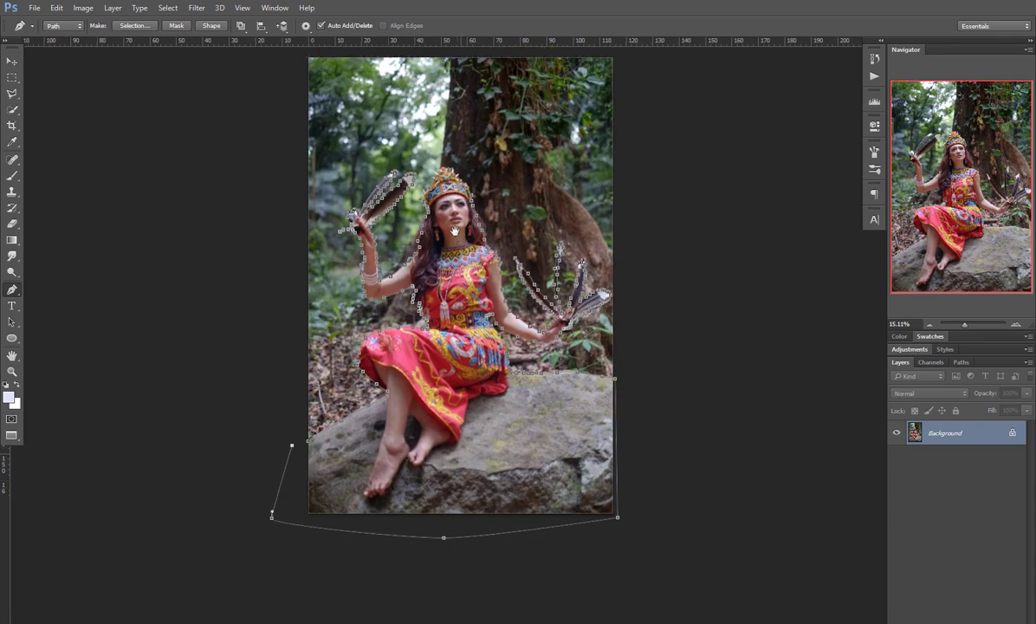
Step: Convert the closed pen path into a new anti-aliased selection with a feathered edge
right_click(445, 327)
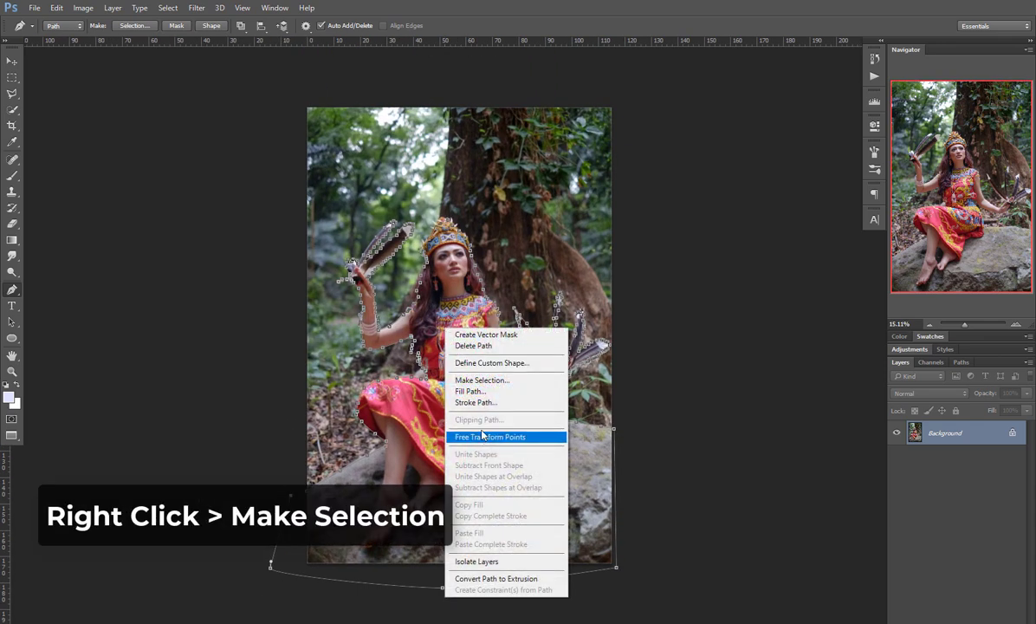
left_click(484, 380)
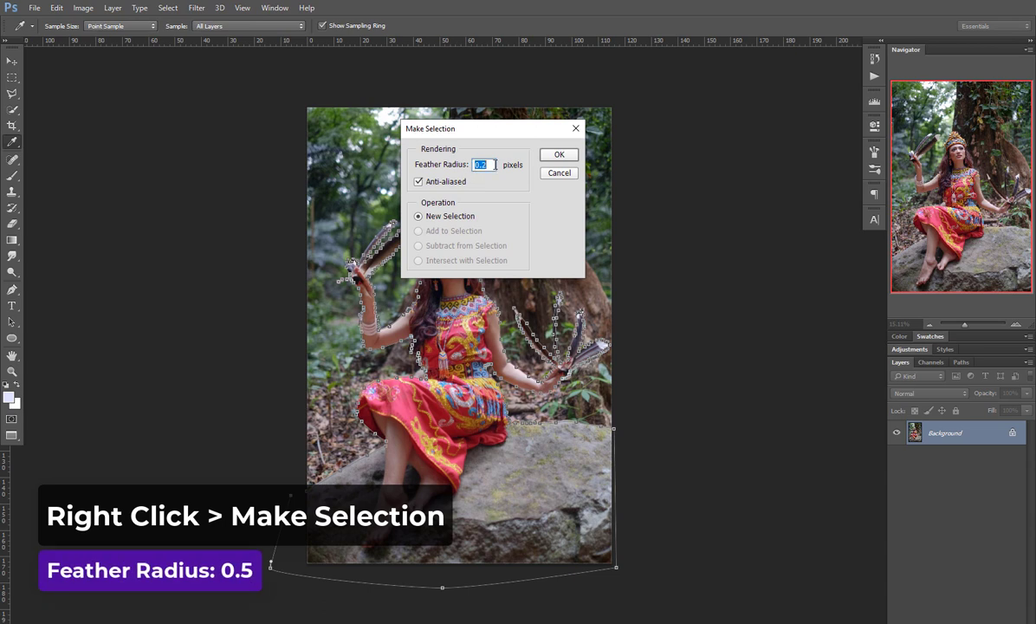
left_click(558, 155)
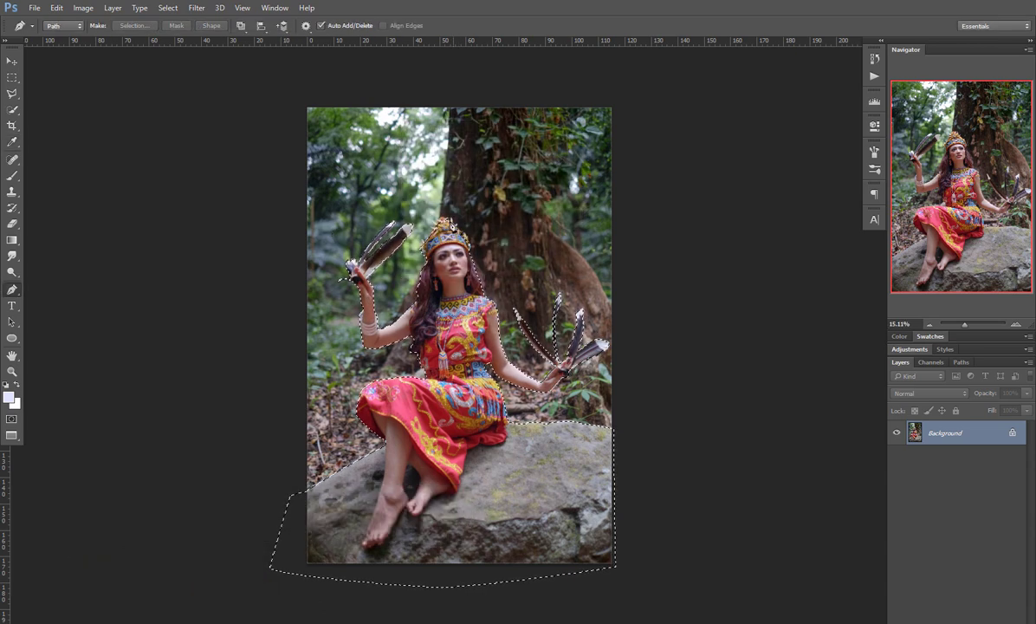
Step: Open Refine Edge for the selection and set Radius to 0.6 px, Smooth to 1 and Feather to 0.5 px
scroll(449, 210, "up", 5)
scroll(449, 211, "up", 1)
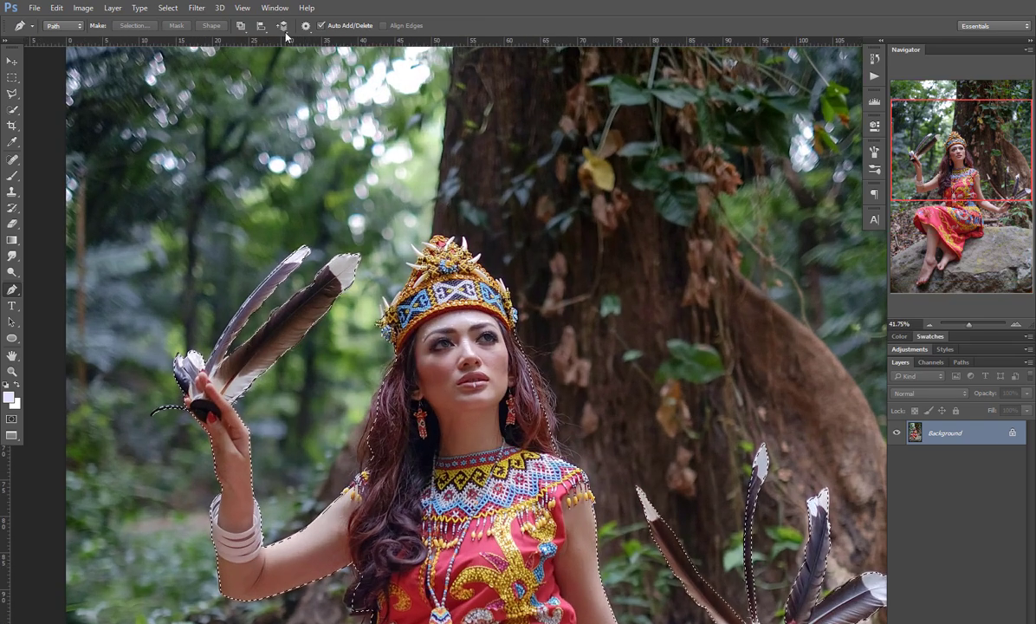
left_click(197, 9)
mouse_move(167, 9)
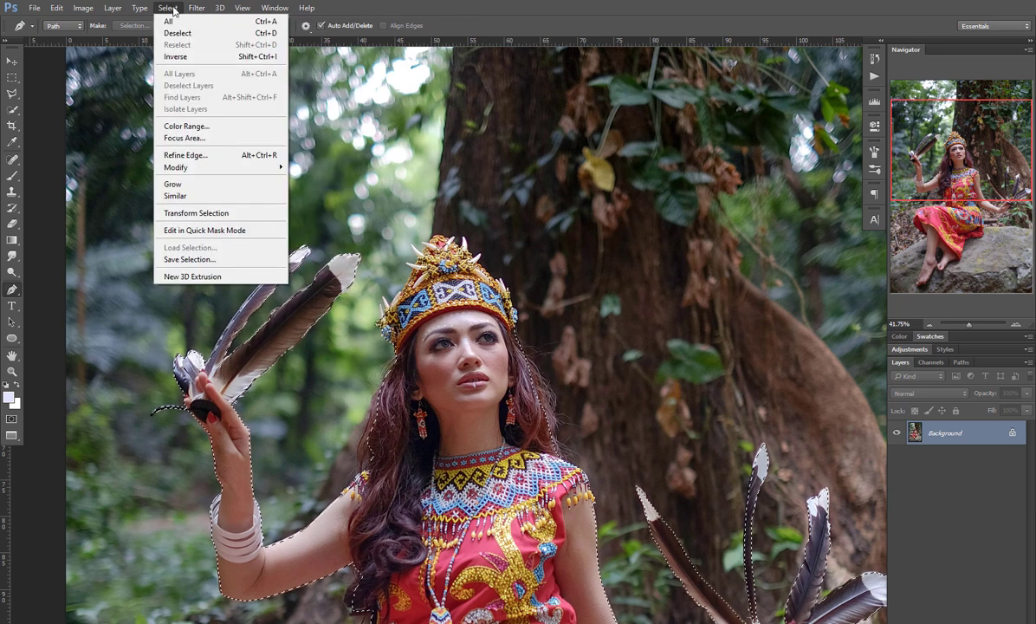
left_click(206, 155)
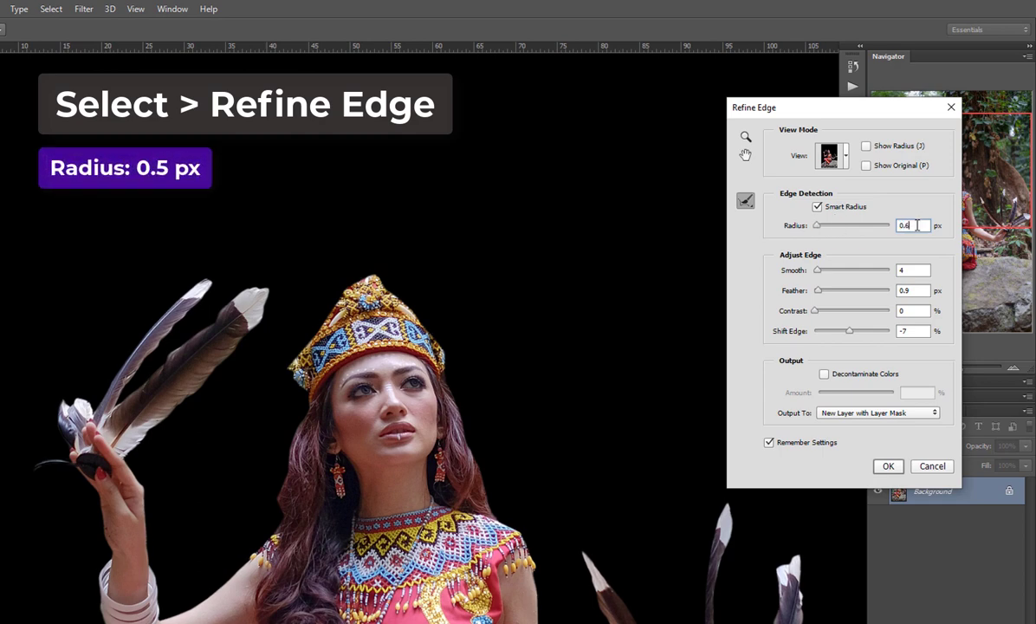
key("Tab")
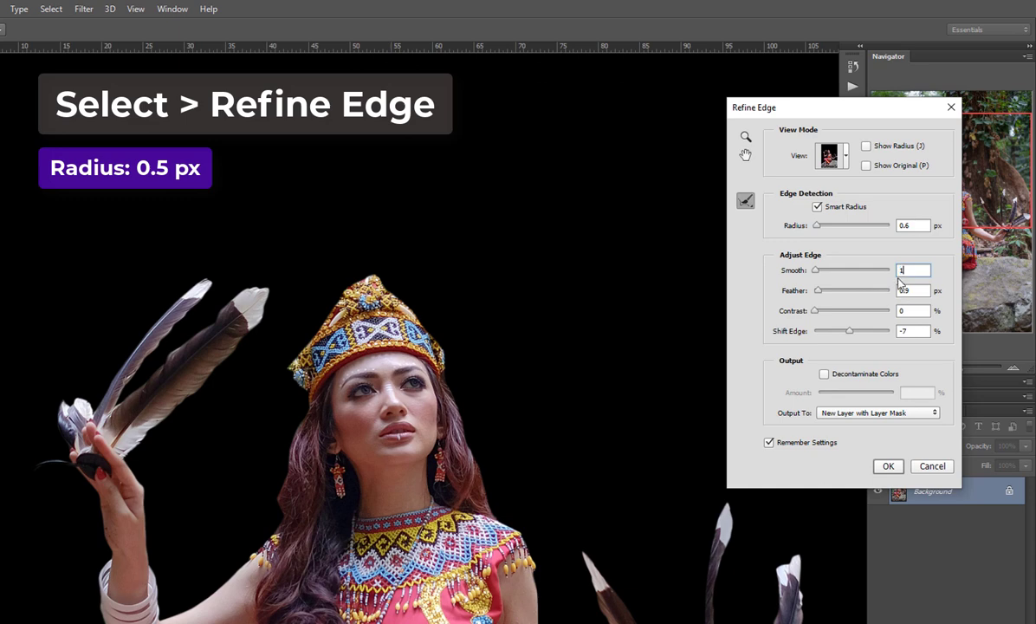
type("1")
key("Tab")
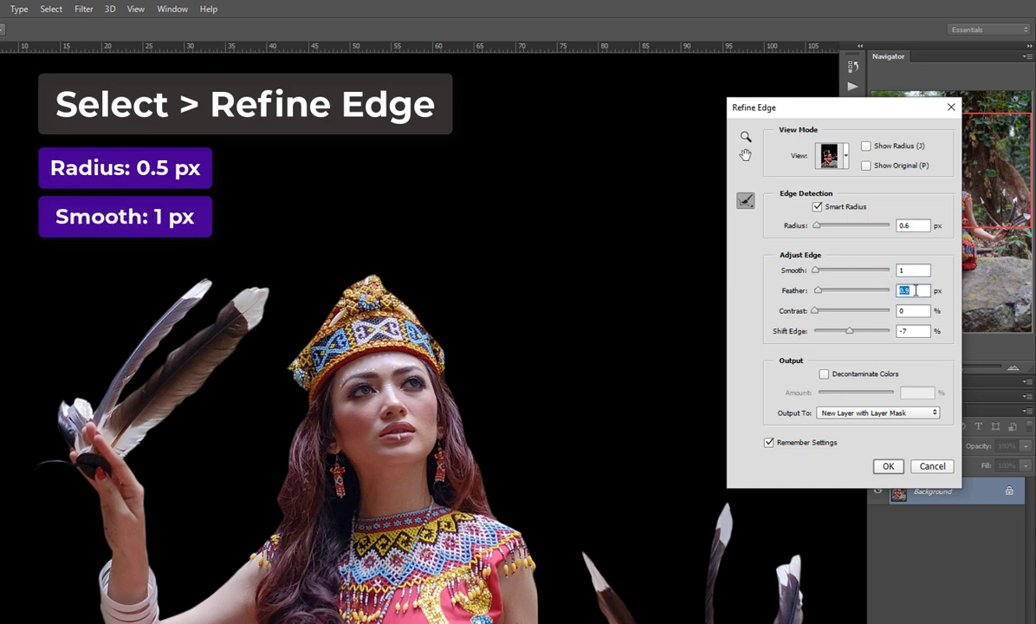
type("0")
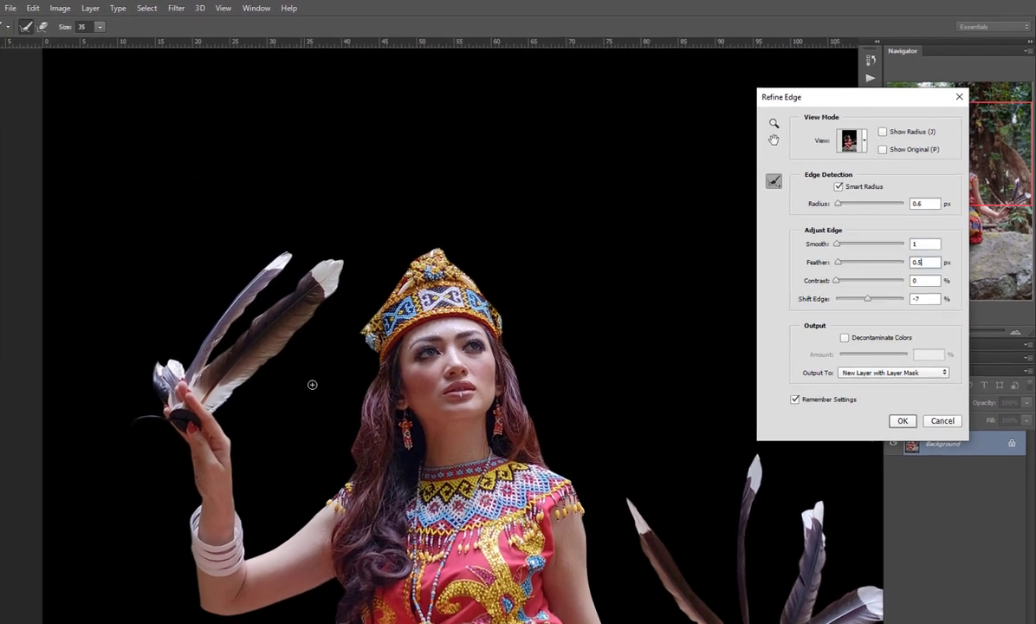
Step: Brush the Refine Radius tool along the outer hair edge on the raised-arm side, from the headdress to the shoulder
mouse_move(351, 360)
left_mouse_down()
mouse_move(377, 300)
mouse_move(382, 310)
left_mouse_up()
mouse_move(390, 377)
left_mouse_down()
mouse_move(360, 382)
mouse_move(388, 357)
mouse_move(351, 390)
mouse_move(343, 423)
mouse_move(358, 475)
mouse_move(328, 451)
mouse_move(359, 388)
left_mouse_up()
left_click_drag(364, 435, 365, 439)
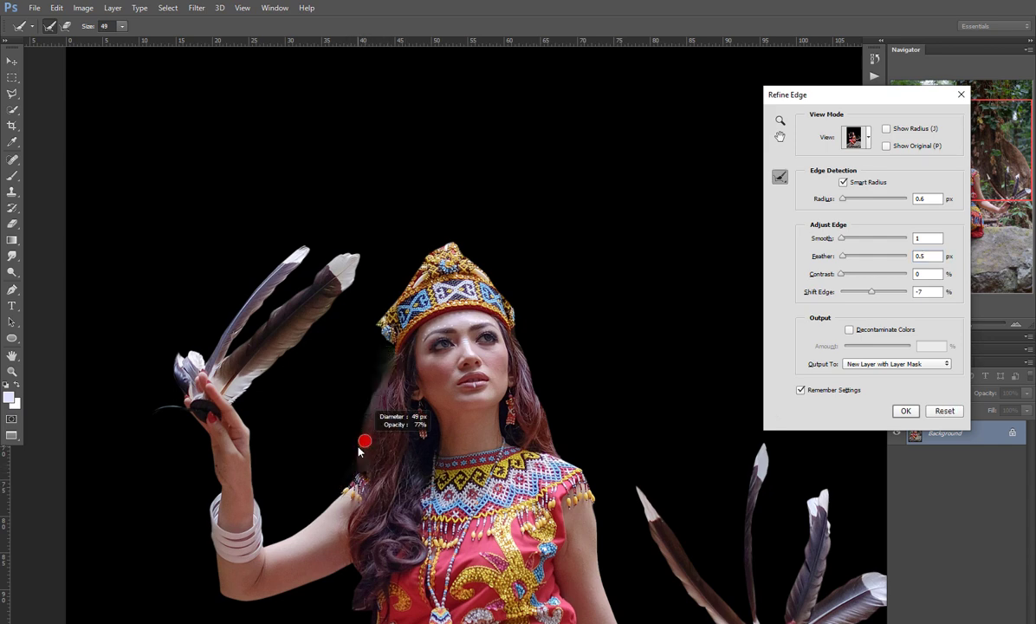
mouse_move(362, 478)
left_mouse_down()
mouse_move(334, 417)
mouse_move(345, 382)
mouse_move(322, 449)
mouse_move(360, 422)
mouse_move(393, 366)
left_mouse_up()
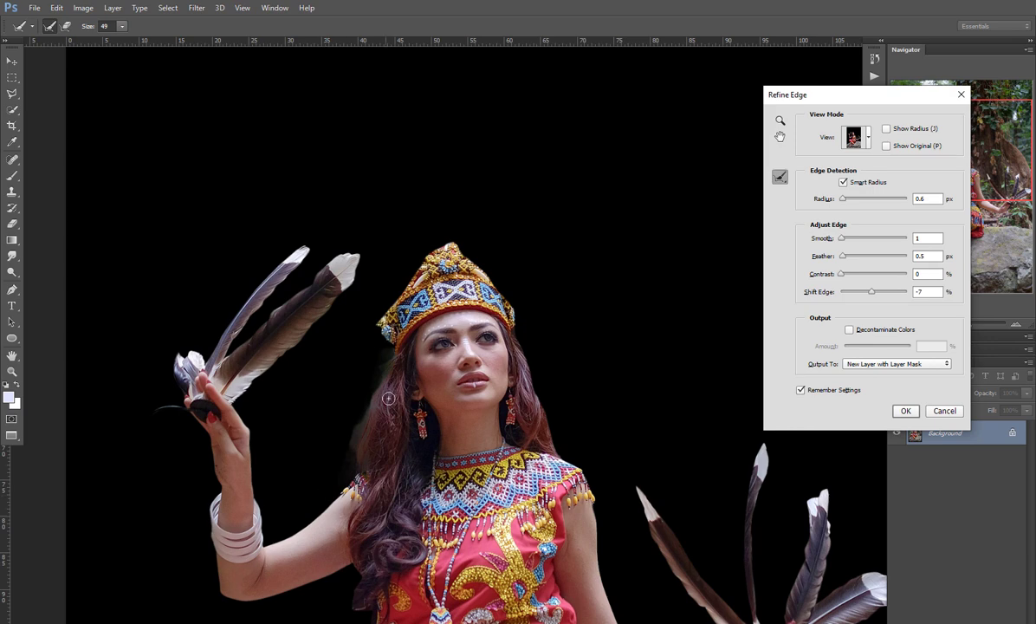
left_click_drag(383, 376, 340, 438)
Step: Refine the hair edge on the lowered-arm side and brush again over the opposite side down to the lower curls
mouse_move(515, 330)
left_mouse_down()
mouse_move(490, 337)
mouse_move(503, 368)
mouse_move(491, 333)
mouse_move(528, 357)
left_mouse_up()
mouse_move(547, 405)
left_mouse_down()
mouse_move(563, 455)
mouse_move(582, 464)
mouse_move(540, 435)
mouse_move(545, 405)
mouse_move(521, 349)
left_mouse_up()
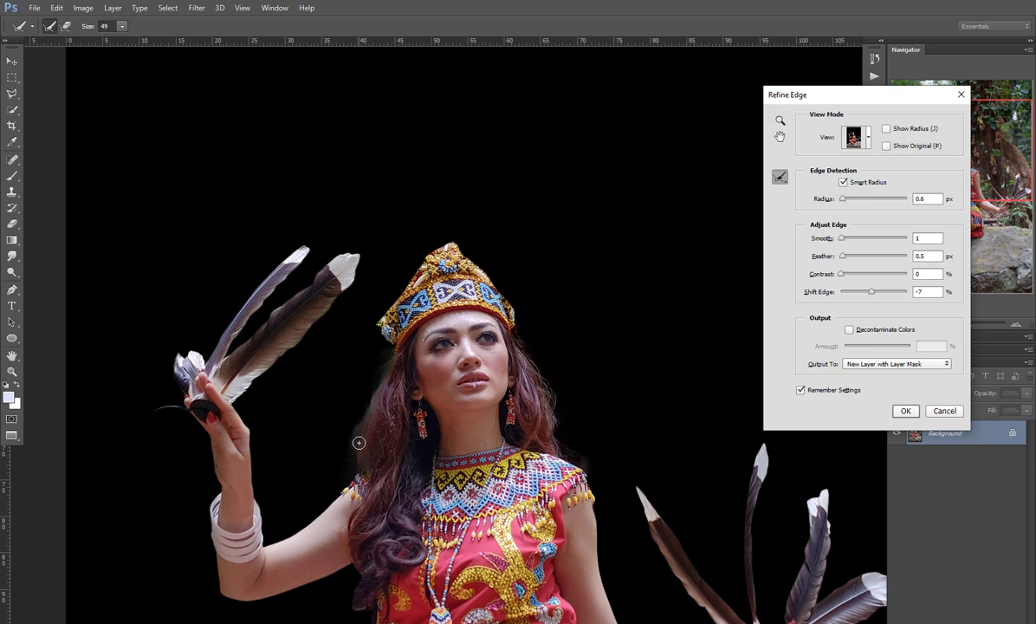
mouse_move(373, 334)
left_mouse_down()
mouse_move(351, 348)
mouse_move(342, 374)
mouse_move(356, 469)
left_mouse_up()
scroll(348, 460, "down", 3)
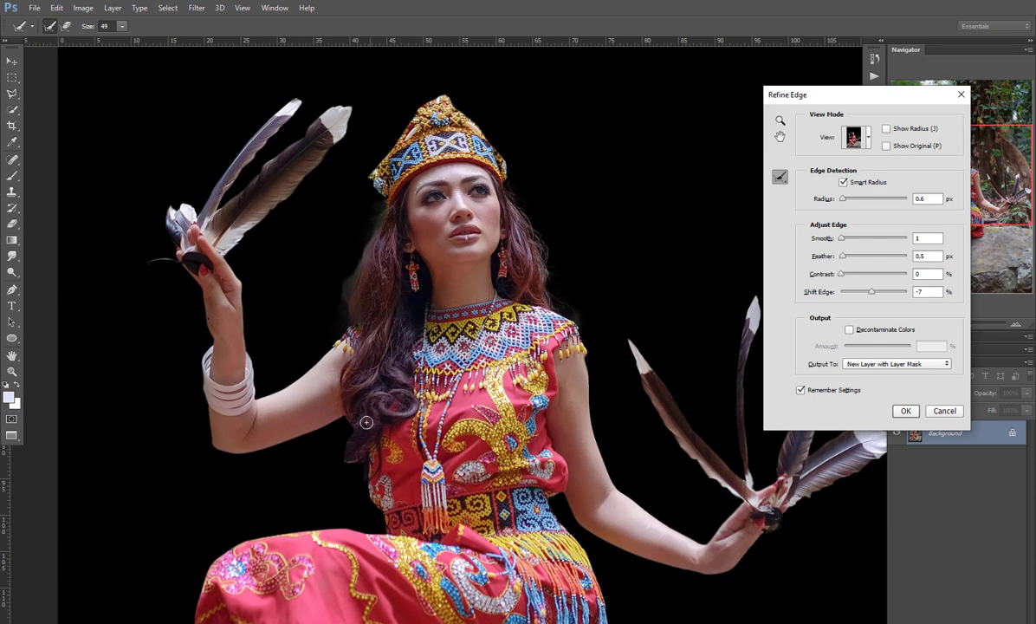
mouse_move(343, 417)
left_mouse_down()
mouse_move(343, 473)
mouse_move(334, 470)
mouse_move(335, 446)
mouse_move(350, 472)
mouse_move(366, 467)
mouse_move(349, 512)
mouse_move(343, 502)
mouse_move(362, 492)
mouse_move(263, 508)
mouse_move(310, 500)
left_mouse_up()
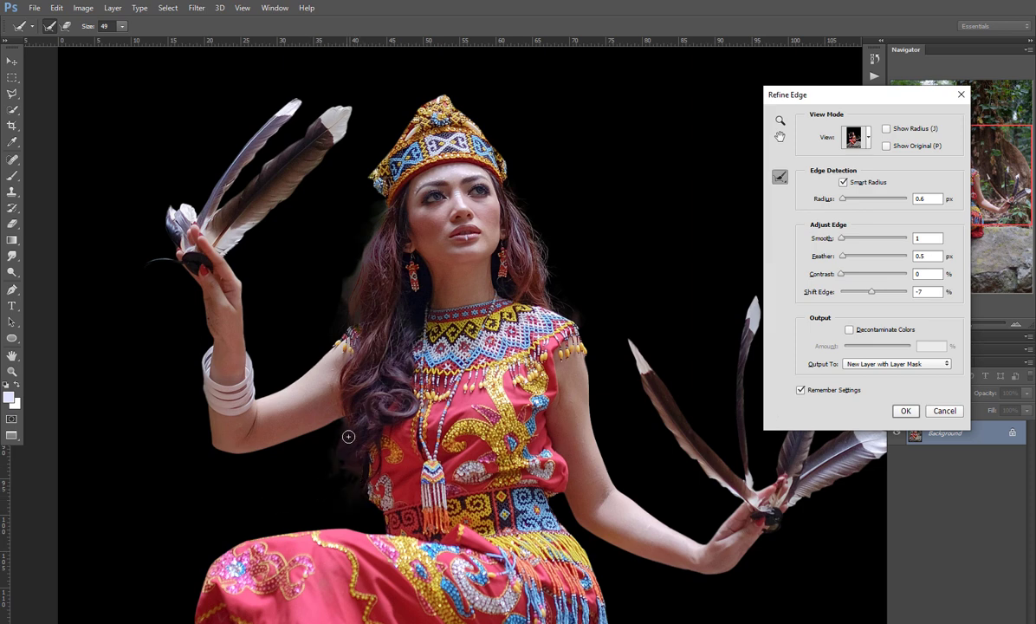
Step: Brush the Refine Radius tool over the hair edge on the raised-arm side and set Shift Edge to -10%
mouse_move(348, 437)
left_mouse_down()
mouse_move(364, 476)
mouse_move(354, 480)
mouse_move(347, 421)
mouse_move(334, 456)
mouse_move(351, 498)
left_mouse_up()
scroll(416, 347, "down", 3)
scroll(368, 346, "up", 6)
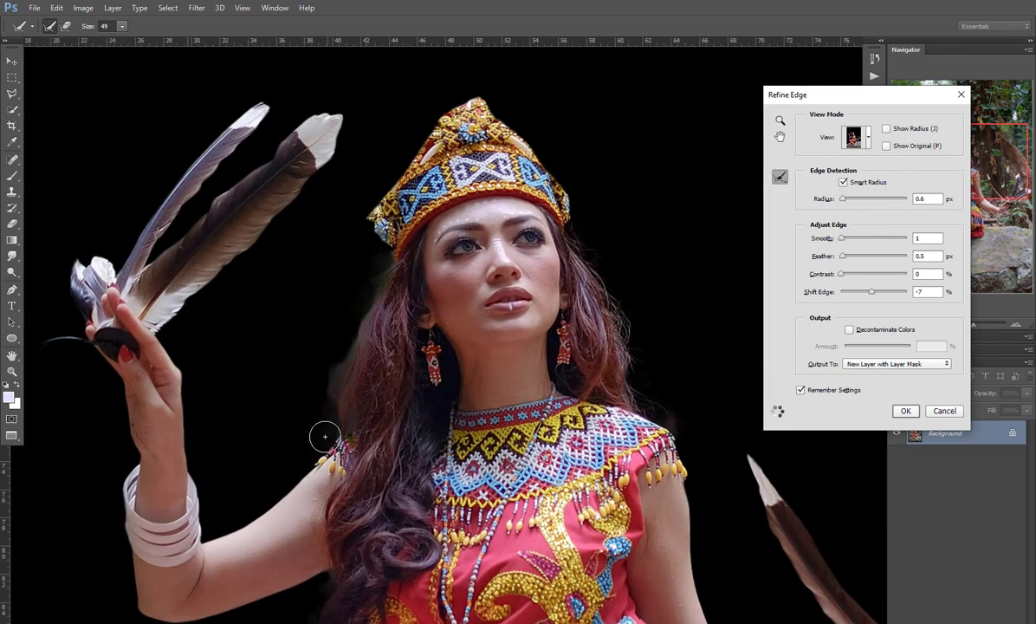
scroll(333, 407, "up", 3)
mouse_move(359, 352)
left_mouse_down()
mouse_move(374, 295)
mouse_move(363, 370)
mouse_move(376, 262)
mouse_move(354, 391)
mouse_move(338, 412)
mouse_move(389, 222)
mouse_move(343, 314)
mouse_move(332, 375)
mouse_move(353, 438)
mouse_move(317, 500)
left_mouse_up()
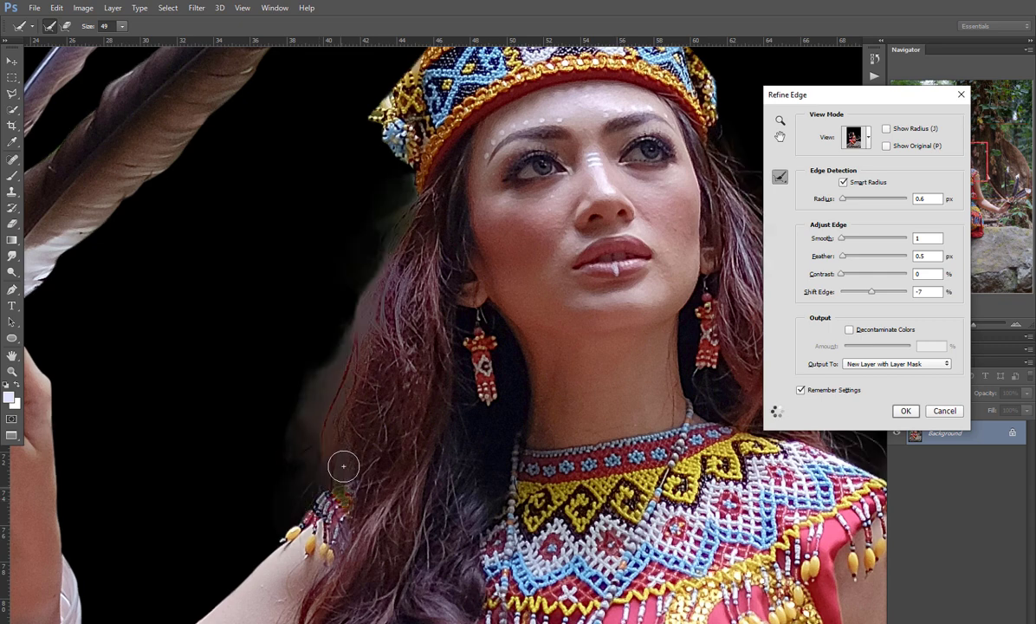
right_click(340, 474, "alt")
mouse_move(334, 426)
left_mouse_down()
mouse_move(311, 489)
mouse_move(319, 500)
mouse_move(337, 387)
mouse_move(302, 495)
left_mouse_up()
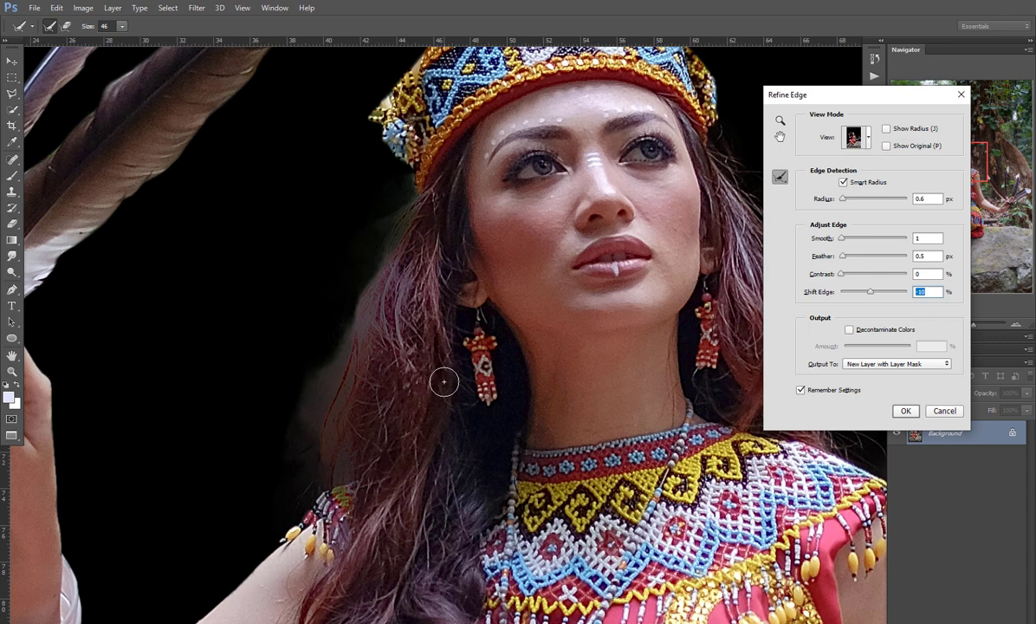
Step: Output the refined selection as a new layer with layer mask and apply Refine Edge
key("z")
left_click(443, 381)
left_click(444, 381, "alt")
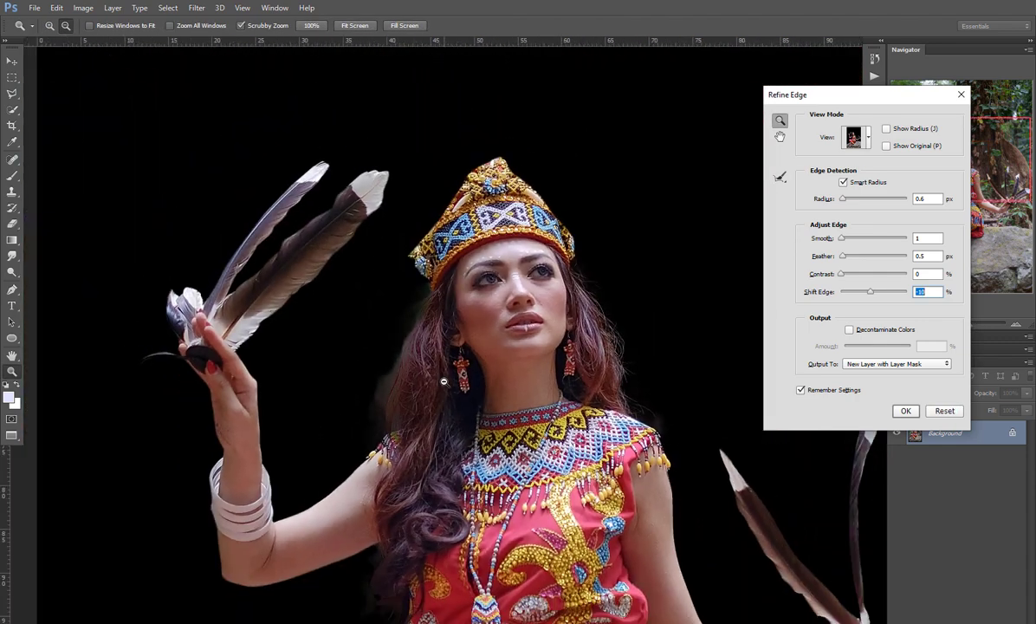
left_click(443, 382, "alt")
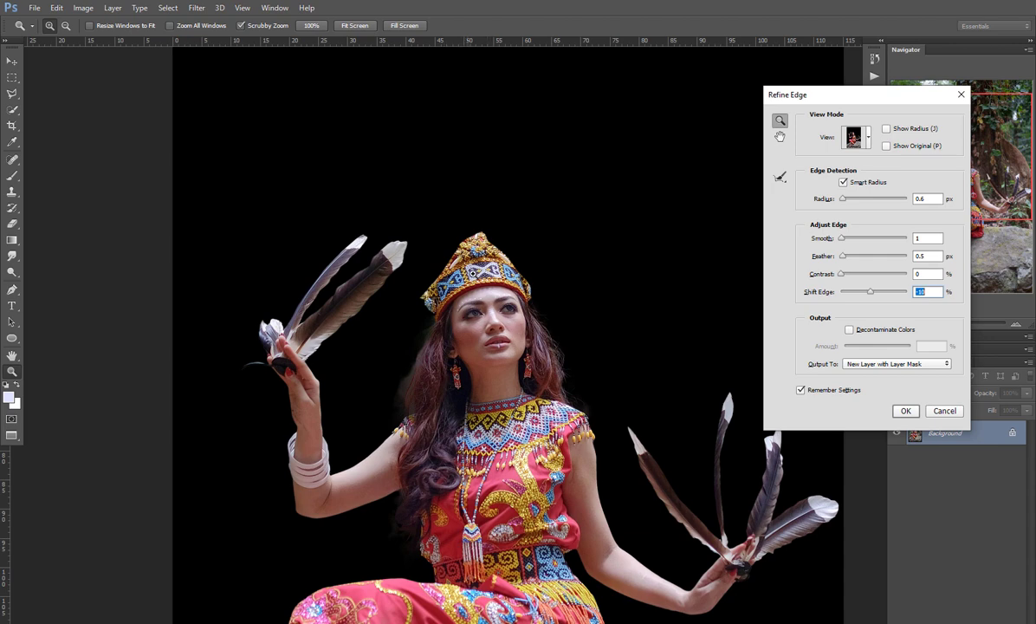
left_click(896, 364)
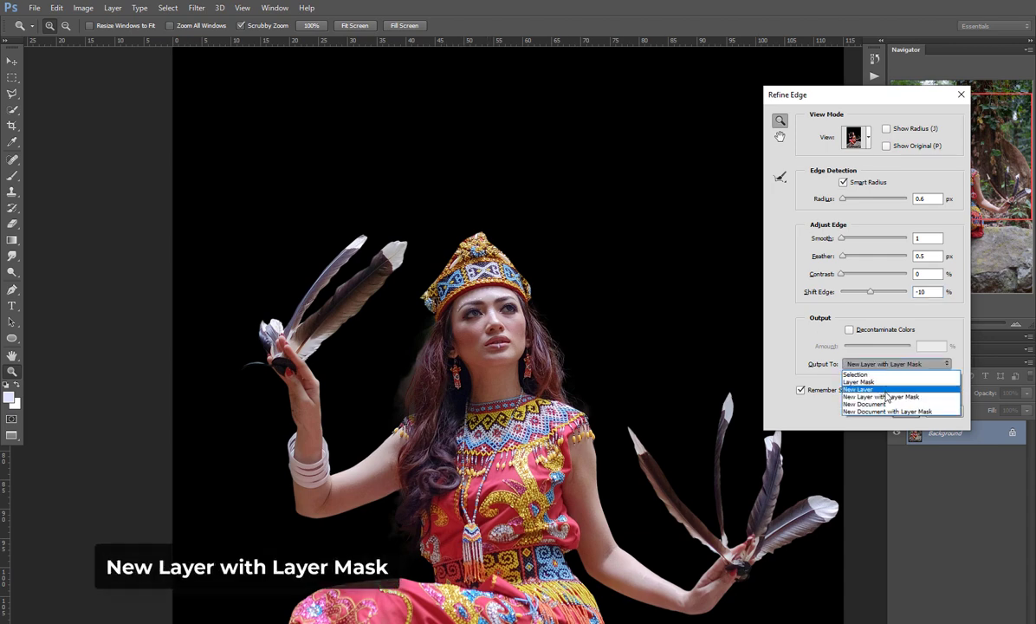
left_click(886, 397)
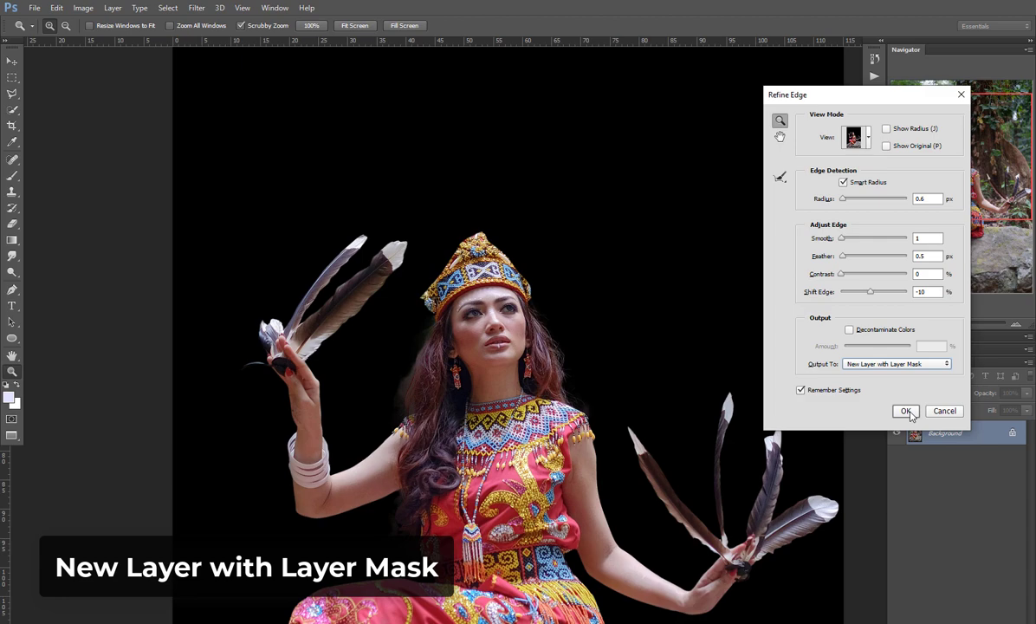
left_click(909, 412)
Step: Add a Solid Color fill layer in #555555 between the cutout and the Background layer
scroll(542, 418, "down", 6)
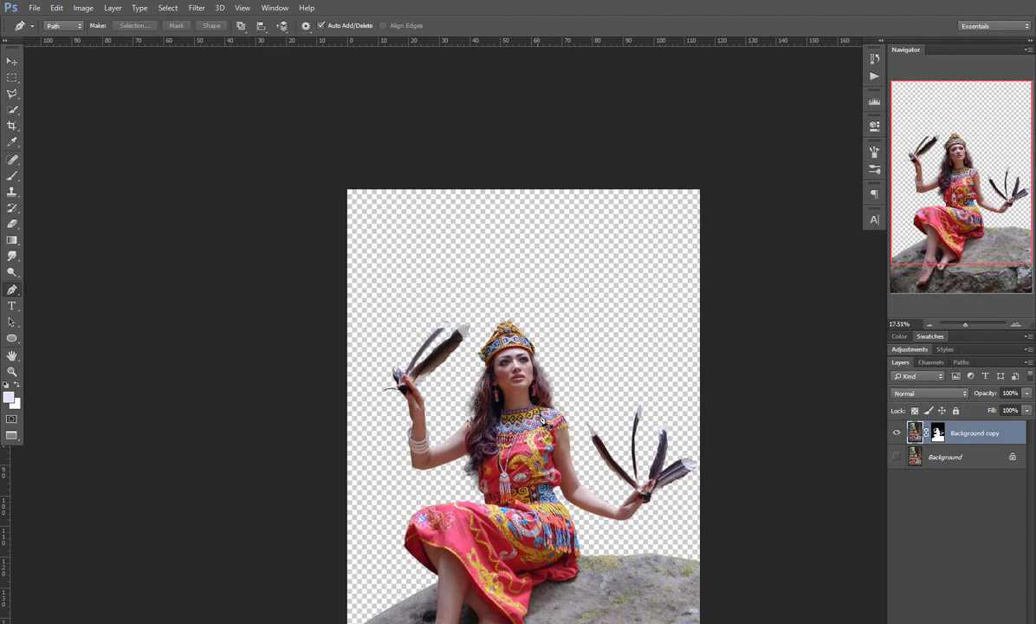
scroll(512, 395, "down", 1)
scroll(607, 395, "up", 4)
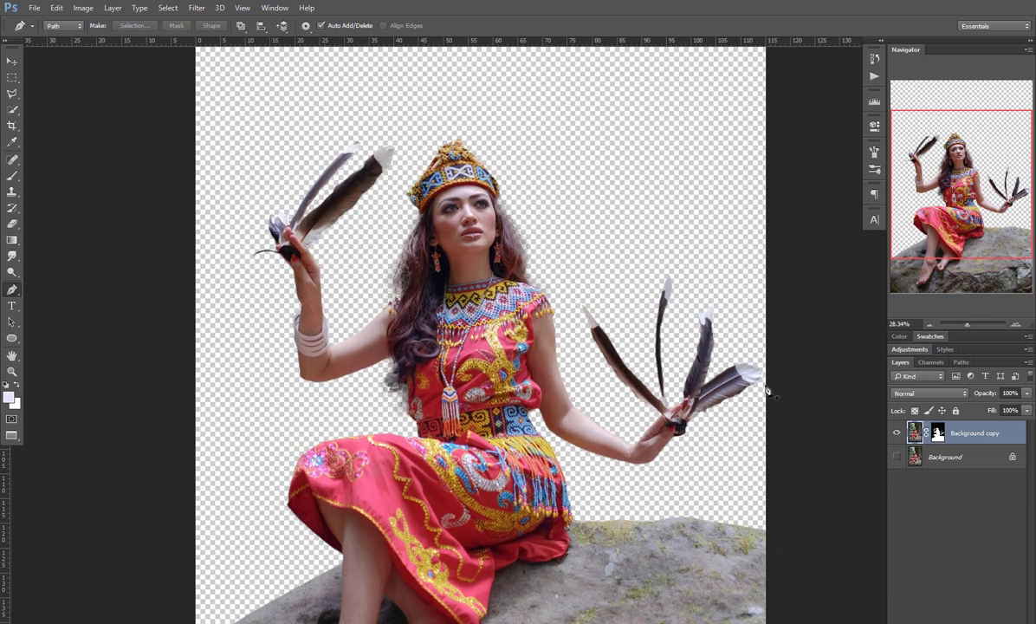
scroll(415, 128, "up", 3)
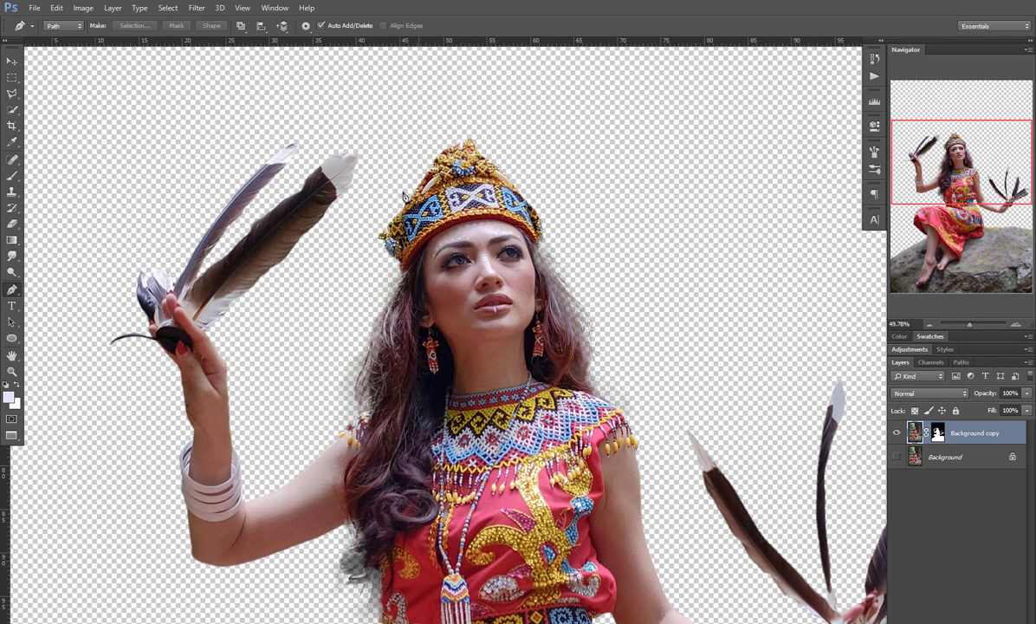
left_click(965, 467)
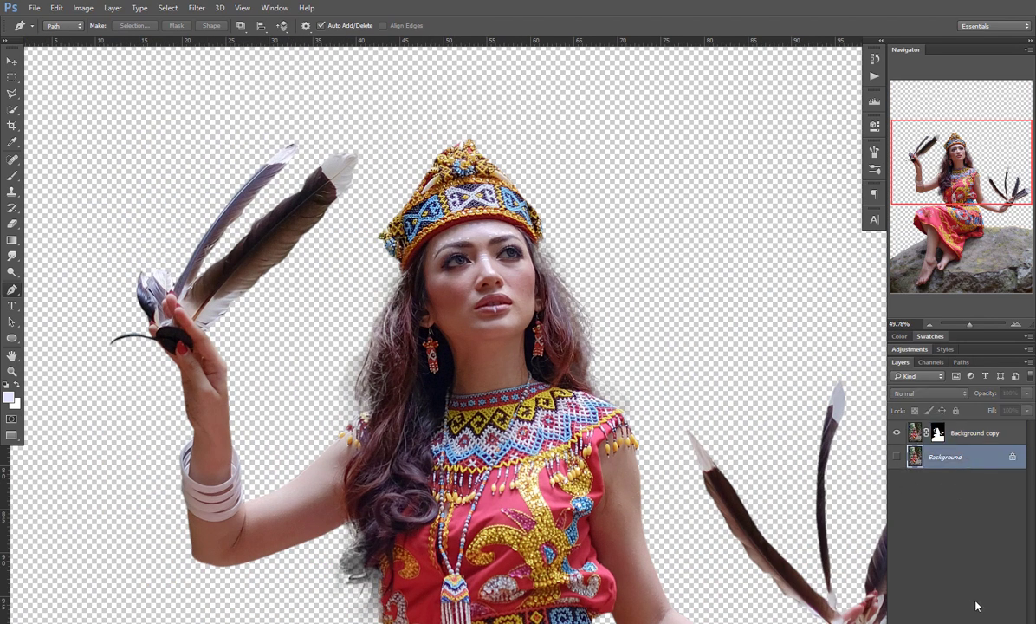
left_click(948, 623)
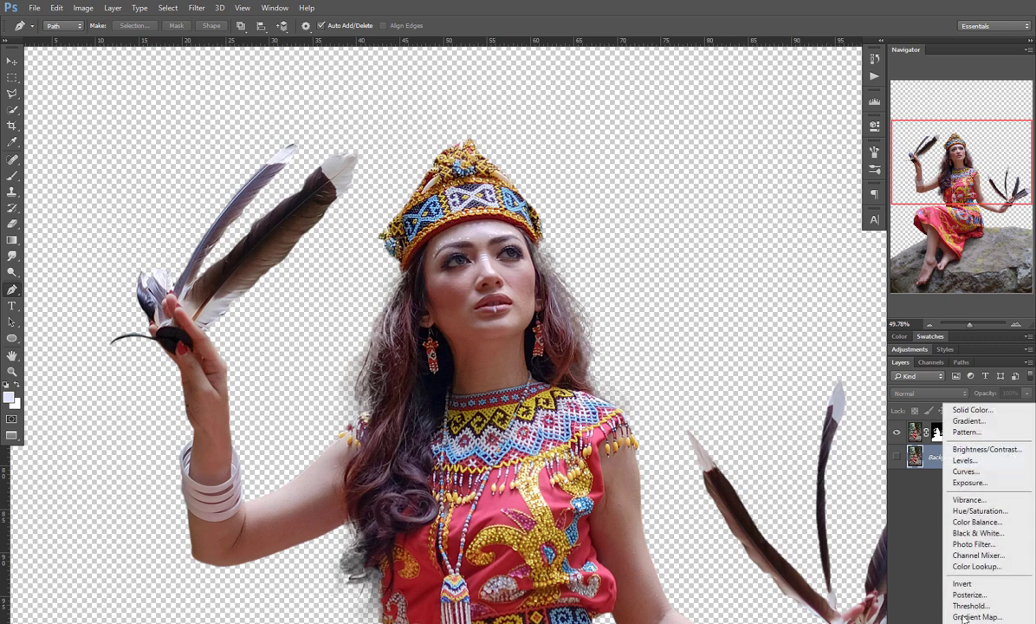
left_click(970, 412)
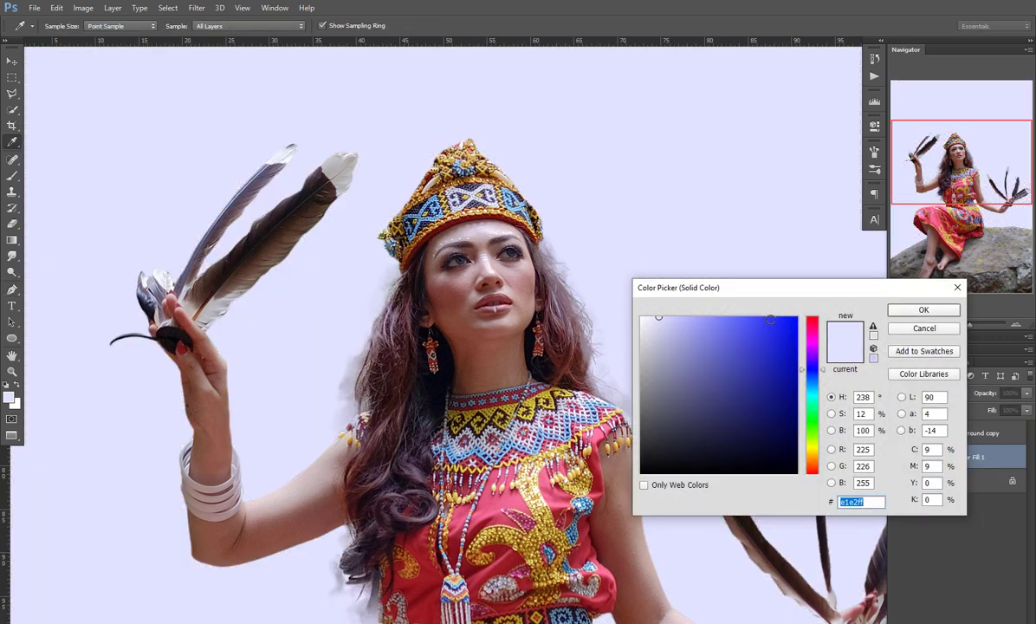
type("555555")
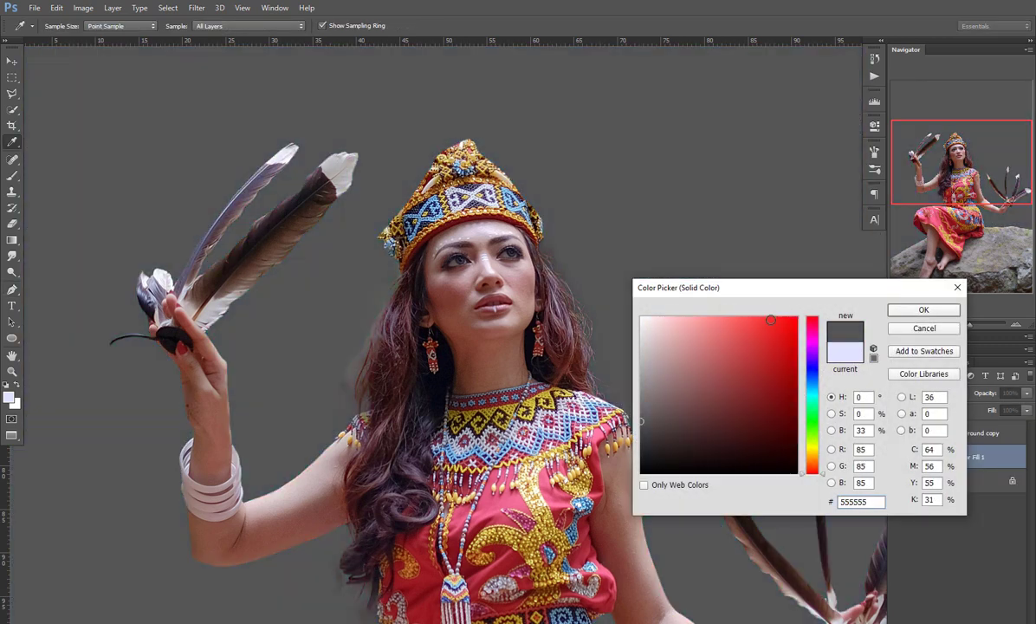
key("Return")
key("p")
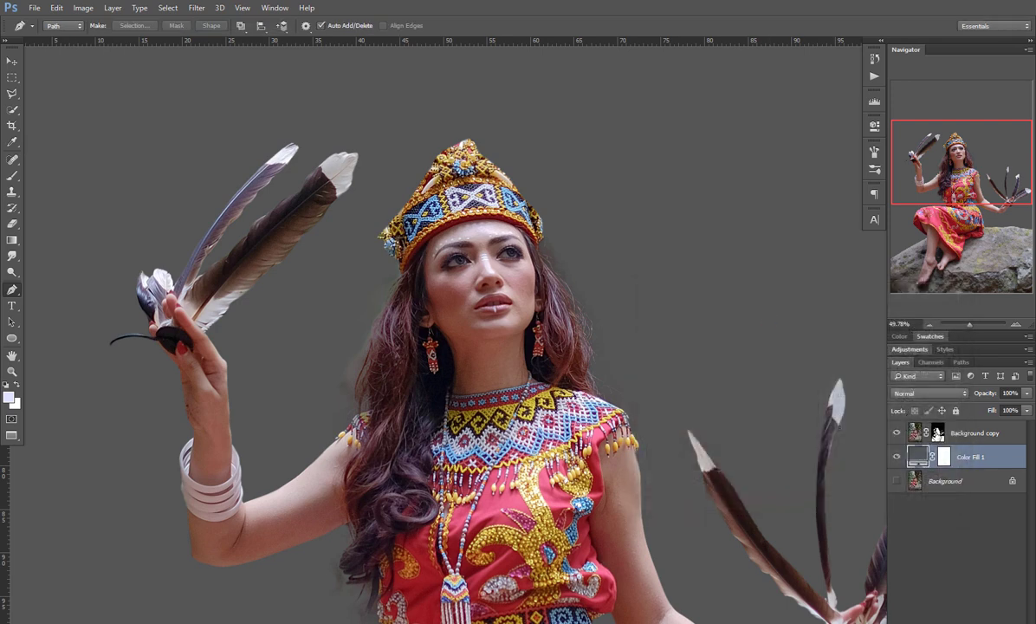
Step: Paint white with a 66 px brush on the Background copy layer's mask to restore the horns around the headdress
left_click(937, 432)
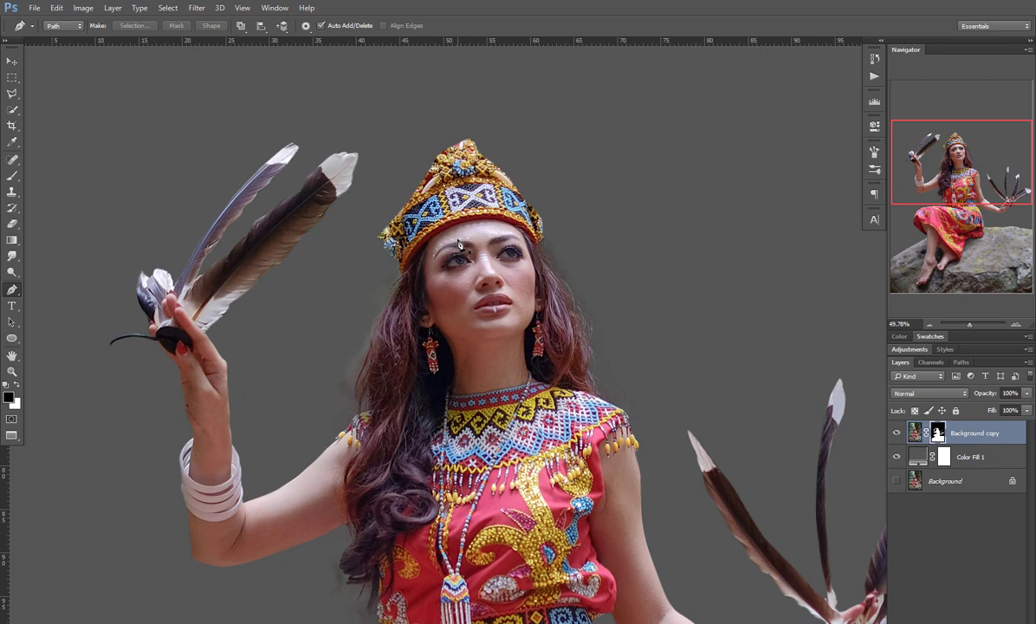
key("b")
mouse_move(433, 159)
left_mouse_down()
mouse_move(418, 181)
mouse_move(419, 140)
left_mouse_up()
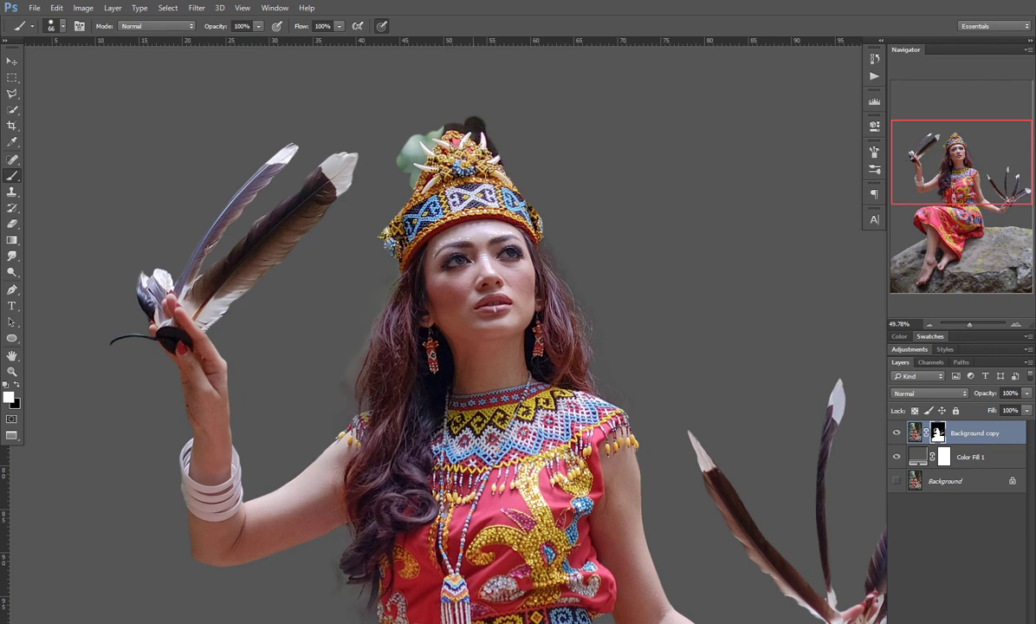
left_click_drag(518, 175, 539, 213)
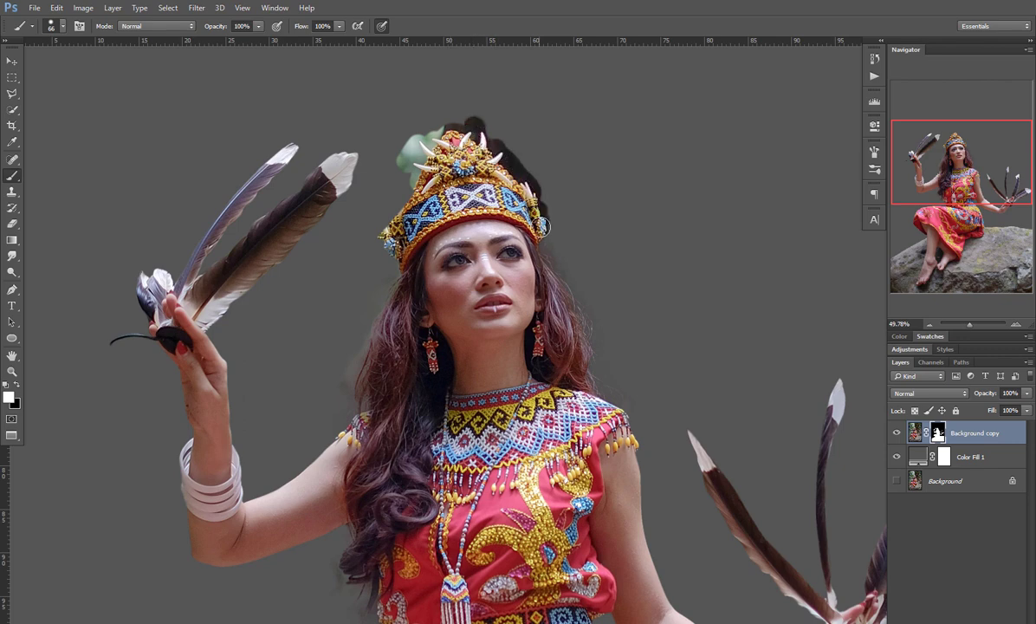
mouse_move(406, 186)
left_mouse_down()
mouse_move(387, 210)
mouse_move(368, 173)
left_mouse_up()
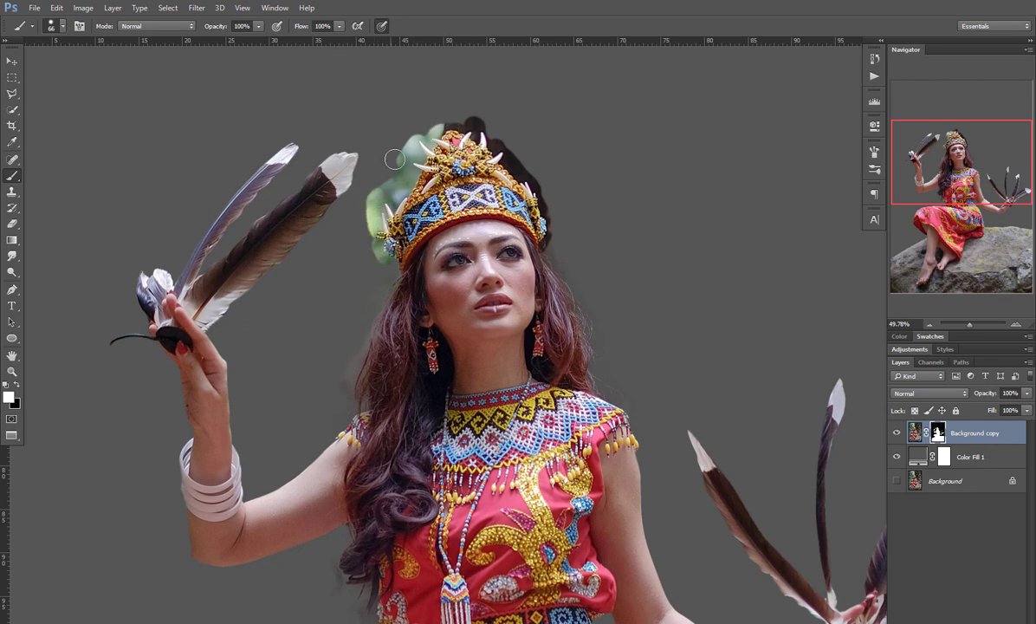
Step: Mask out the background around the lower horns and blue bead flower on the raised-arm side with a 12 px black brush
scroll(394, 159, "up", 4)
scroll(408, 141, "up", 1)
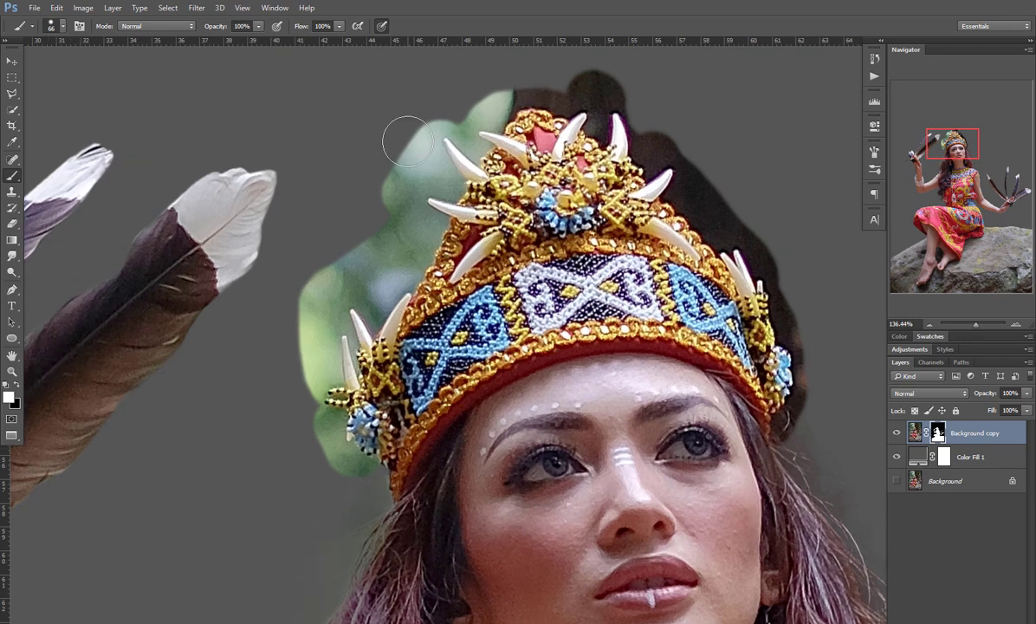
key("x")
left_click_drag(370, 324, 346, 321)
left_click_drag(376, 482, 369, 472)
mouse_move(341, 416)
left_mouse_down()
mouse_move(314, 427)
mouse_move(326, 451)
left_mouse_up()
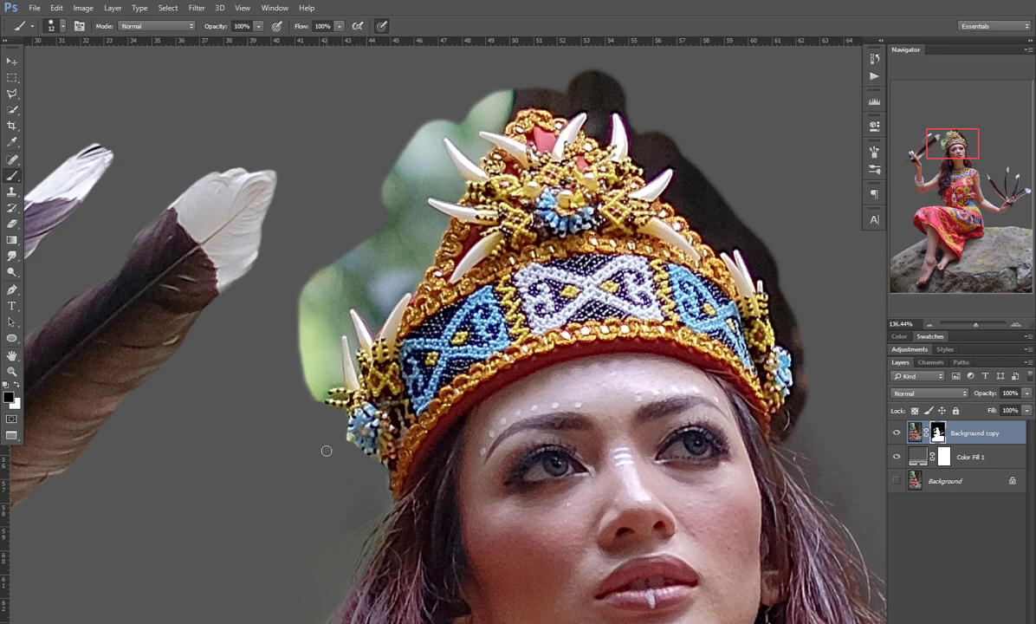
mouse_move(321, 389)
left_mouse_down()
mouse_move(314, 314)
mouse_move(295, 363)
mouse_move(286, 299)
left_mouse_up()
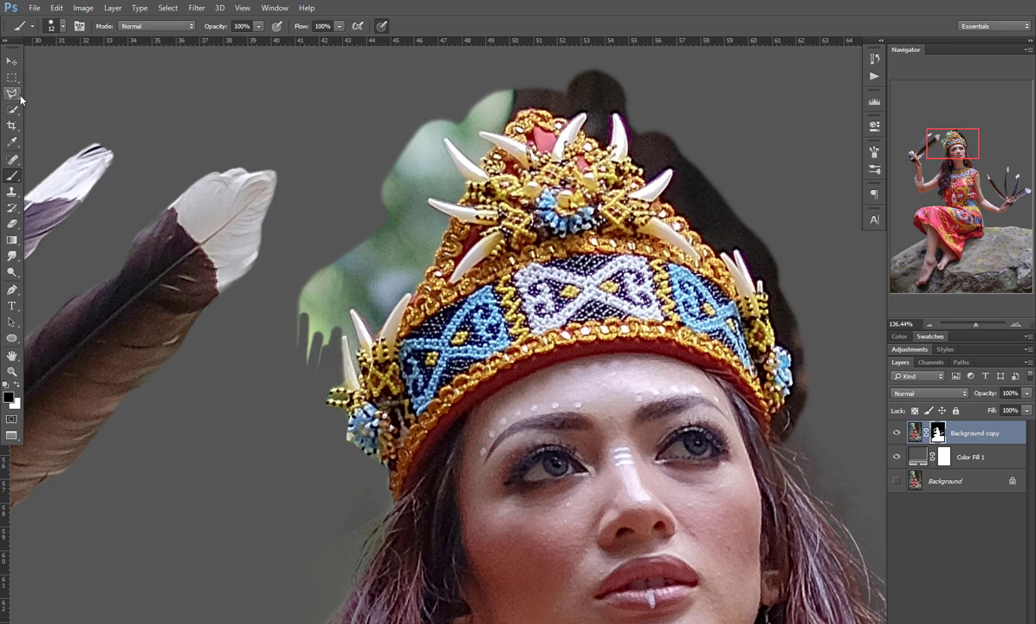
key("w")
left_click_drag(403, 221, 367, 269)
key("ctrl+d")
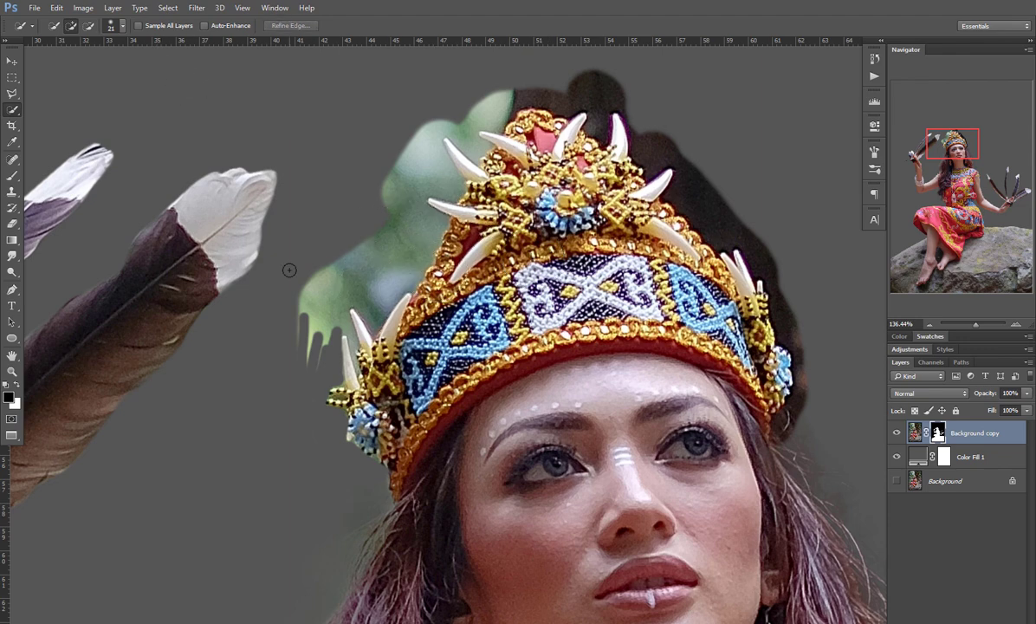
key("b")
scroll(346, 324, "up", 3)
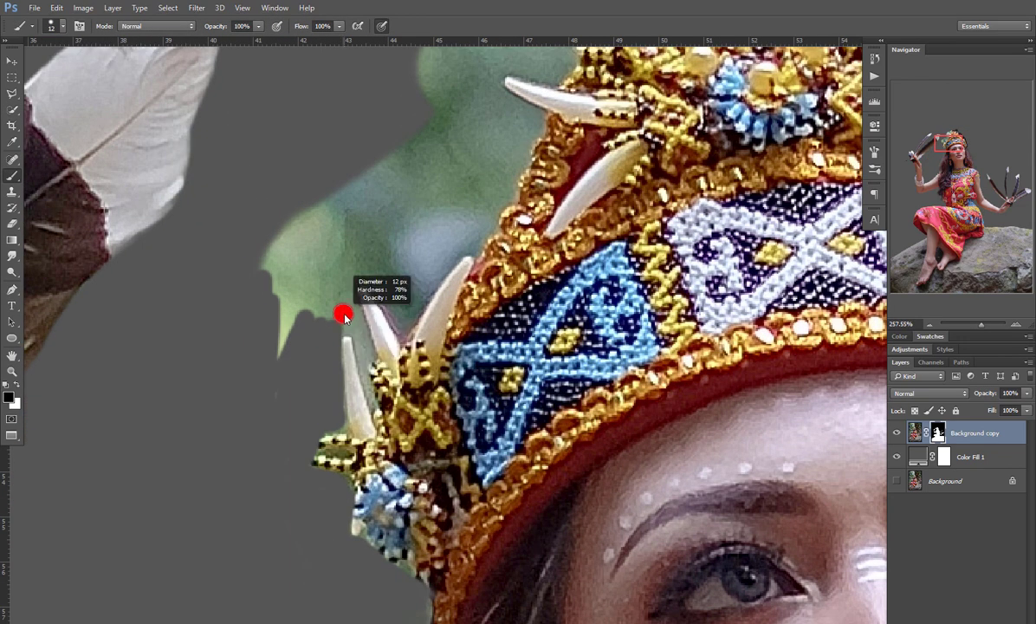
key("l")
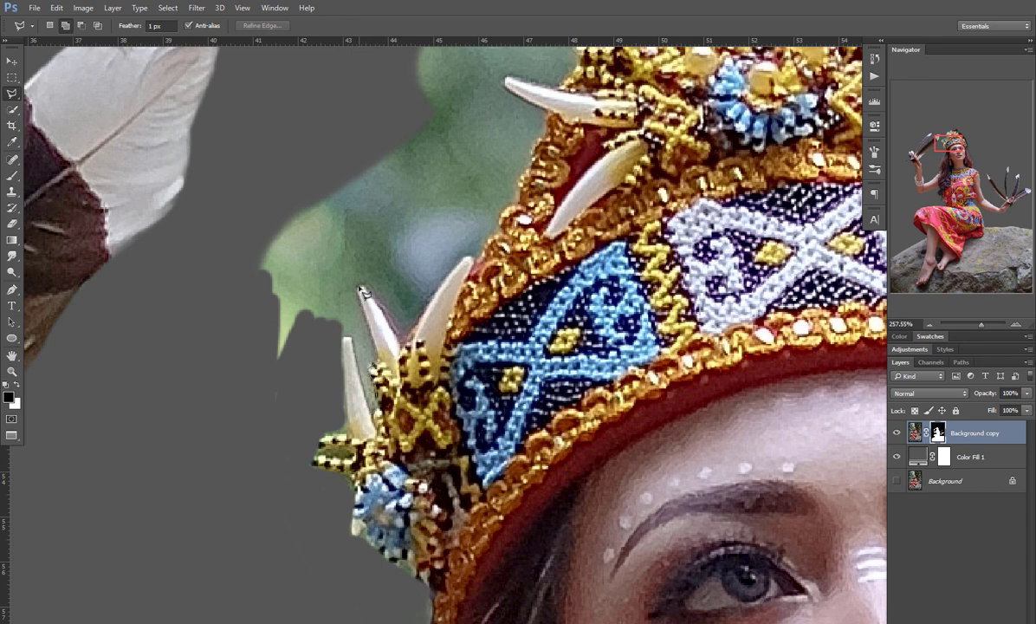
scroll(459, 270, "down", 4)
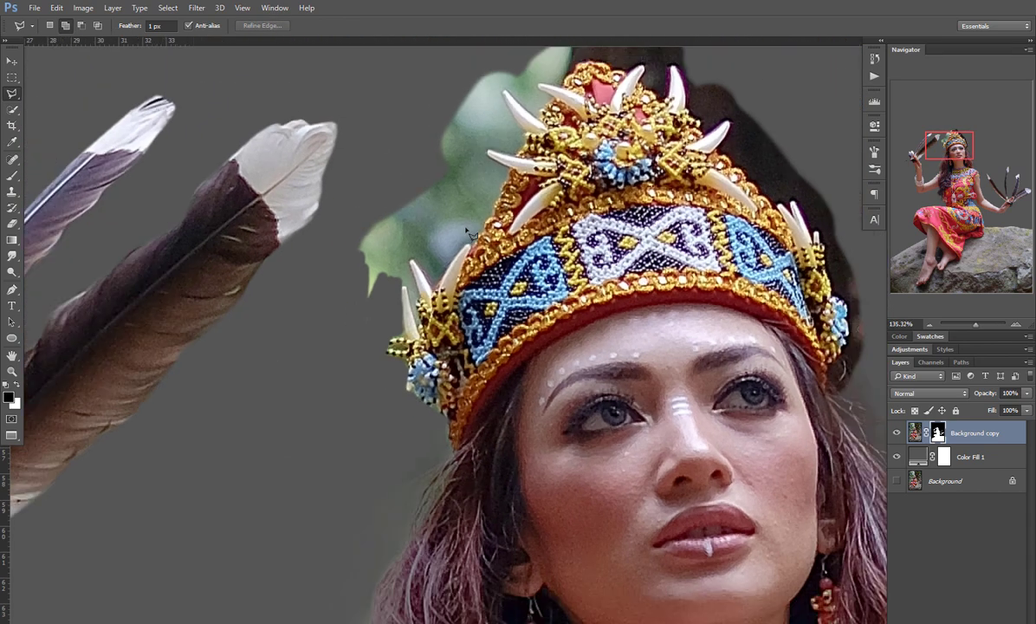
Step: Mask out the background along the headdress's raised-arm side, from the lower horns up to the middle horns, reducing the brush to 6 px
key("b")
scroll(455, 277, "up", 2)
mouse_move(393, 329)
left_mouse_down()
mouse_move(513, 279)
mouse_move(500, 310)
mouse_move(451, 343)
mouse_move(519, 251)
mouse_move(486, 260)
mouse_move(523, 253)
mouse_move(497, 176)
left_mouse_up()
scroll(534, 252, "up", 4)
key("bracketleft")
key("bracketleft")
key("bracketleft")
key("bracketleft")
key("bracketleft")
left_click_drag(344, 399, 370, 502)
key("super")
key("super")
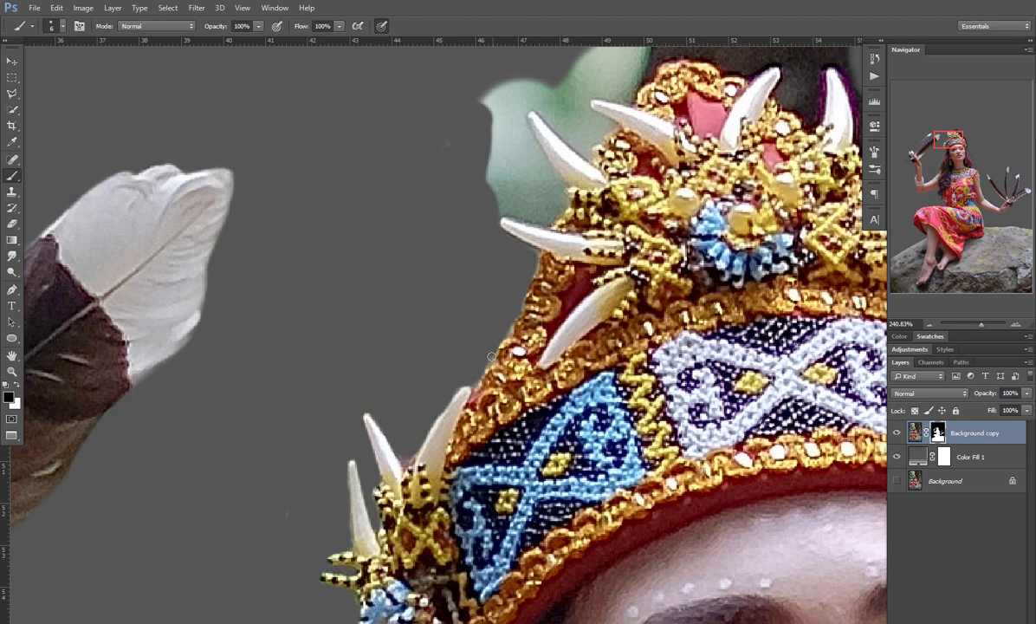
Step: Mask out the remaining green and dark background around the upper horns and the headdress's peak with an 11 px brush
mouse_move(515, 184)
left_mouse_down()
mouse_move(439, 322)
mouse_move(490, 329)
mouse_move(438, 218)
mouse_move(418, 240)
mouse_move(416, 303)
mouse_move(474, 343)
left_mouse_up()
right_click(405, 213, "alt")
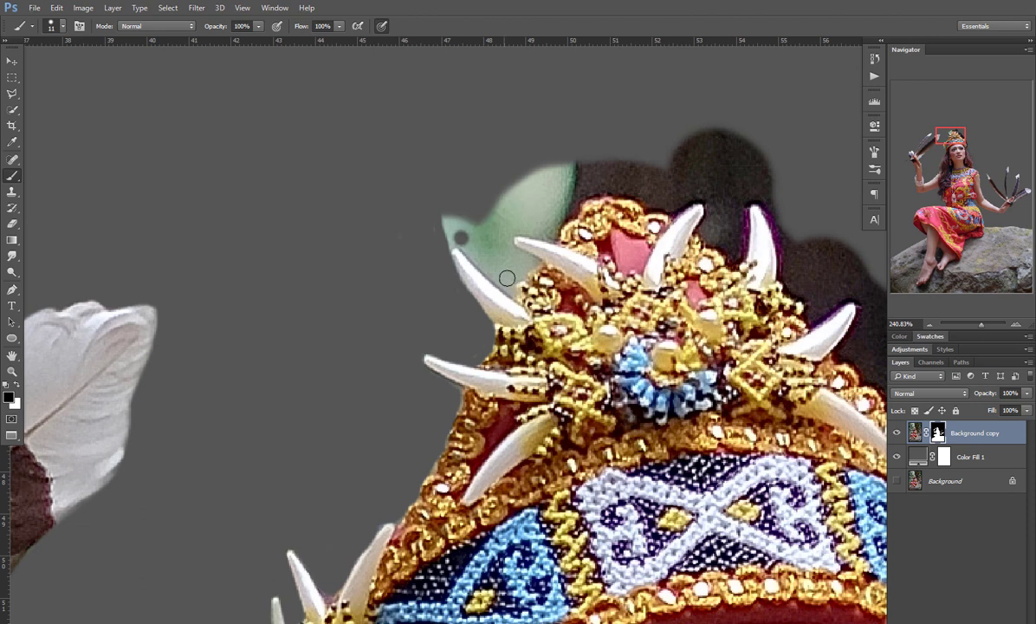
mouse_move(507, 278)
left_mouse_down()
mouse_move(460, 236)
mouse_move(448, 242)
mouse_move(568, 185)
mouse_move(550, 232)
mouse_move(537, 189)
mouse_move(502, 205)
mouse_move(493, 243)
mouse_move(515, 274)
left_mouse_up()
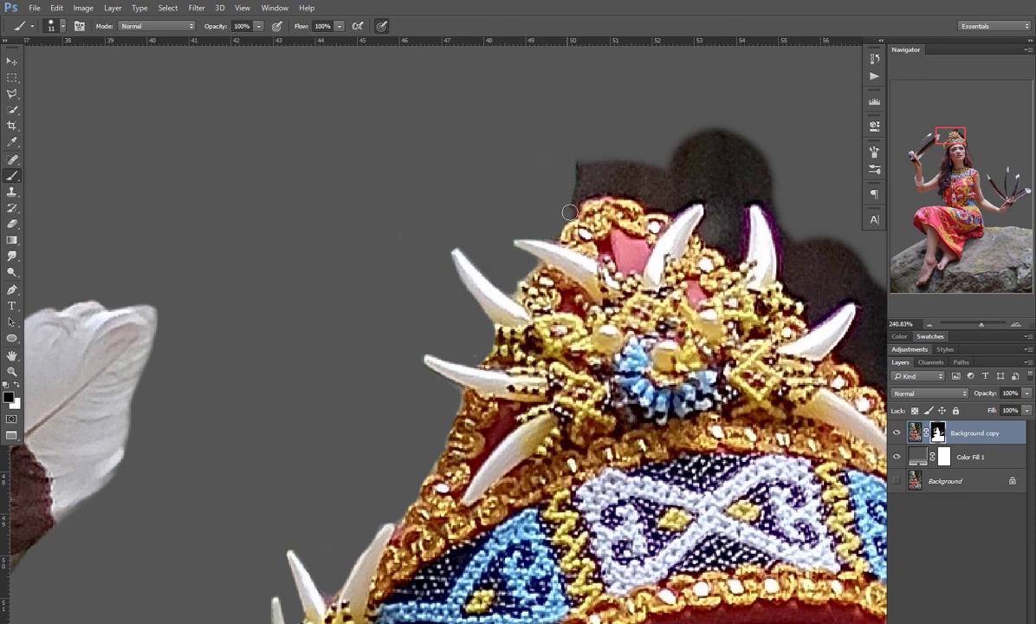
mouse_move(613, 179)
left_mouse_down()
mouse_move(426, 174)
mouse_move(524, 194)
mouse_move(607, 141)
mouse_move(659, 165)
mouse_move(453, 152)
mouse_move(616, 178)
mouse_move(662, 305)
mouse_move(717, 259)
mouse_move(724, 220)
mouse_move(695, 226)
mouse_move(698, 258)
mouse_move(591, 172)
mouse_move(579, 214)
left_mouse_up()
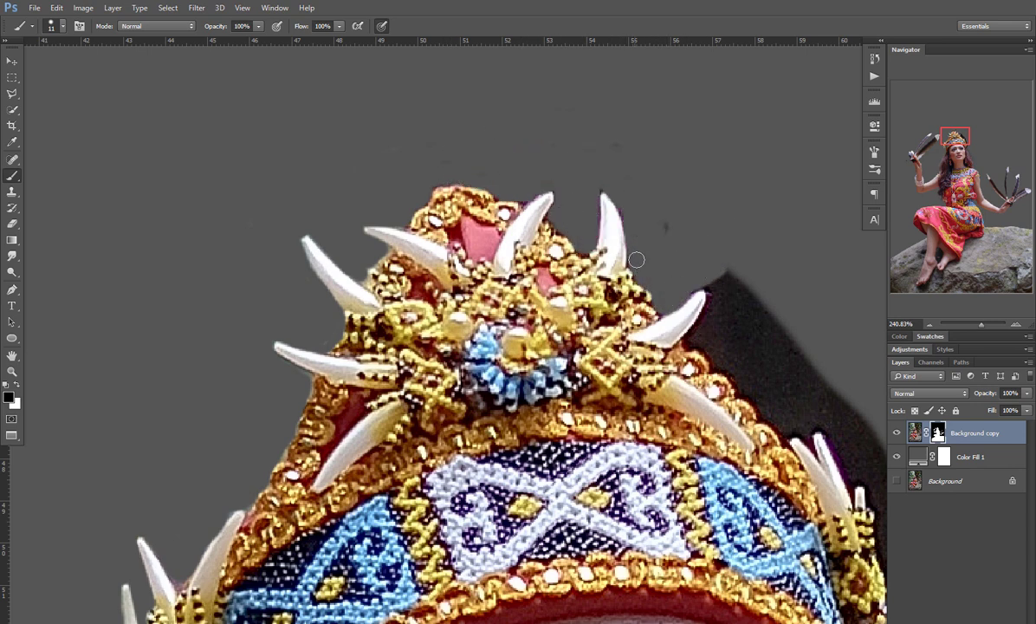
Step: Mask out the dark background along the headdress's lowered-arm side, from the upper horns down to the blue bead flower
mouse_move(578, 138)
left_mouse_down()
mouse_move(300, 141)
mouse_move(357, 109)
mouse_move(337, 120)
mouse_move(306, 178)
mouse_move(306, 152)
mouse_move(298, 159)
mouse_move(307, 155)
mouse_move(329, 198)
mouse_move(354, 136)
mouse_move(344, 177)
mouse_move(356, 227)
mouse_move(390, 262)
mouse_move(426, 270)
mouse_move(421, 206)
mouse_move(402, 239)
mouse_move(386, 171)
mouse_move(393, 225)
mouse_move(422, 258)
mouse_move(489, 248)
mouse_move(471, 284)
mouse_move(501, 379)
left_mouse_up()
key("x")
key("x")
scroll(407, 271, "up", 2)
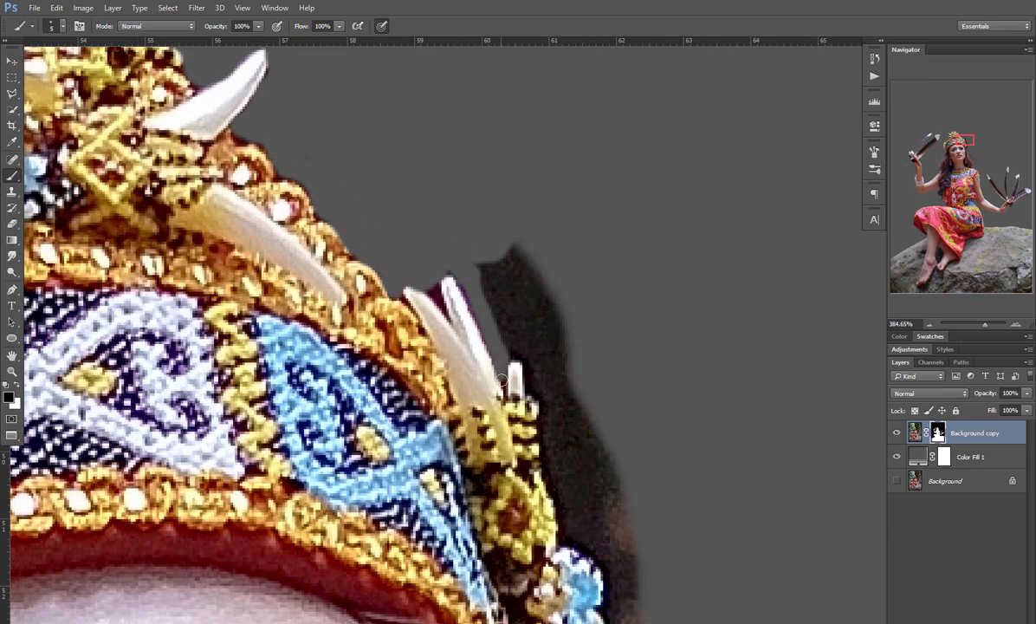
mouse_move(468, 254)
left_mouse_down()
mouse_move(528, 326)
mouse_move(552, 402)
mouse_move(537, 459)
left_mouse_up()
mouse_move(544, 413)
left_mouse_down()
mouse_move(497, 248)
mouse_move(521, 363)
mouse_move(546, 408)
left_mouse_up()
mouse_move(565, 413)
left_mouse_down()
mouse_move(578, 262)
mouse_move(601, 362)
mouse_move(527, 456)
mouse_move(503, 464)
mouse_move(508, 394)
mouse_move(463, 370)
mouse_move(537, 417)
mouse_move(556, 471)
mouse_move(546, 504)
mouse_move(557, 500)
mouse_move(502, 485)
mouse_move(507, 503)
mouse_move(586, 570)
left_mouse_up()
Step: Restore the hair edge just below the headdress on the lowered-arm side with a 13 px white brush on the mask
scroll(660, 445, "down", 3)
scroll(659, 445, "down", 2)
scroll(649, 439, "up", 5)
key("x")
scroll(586, 569, "down", 5)
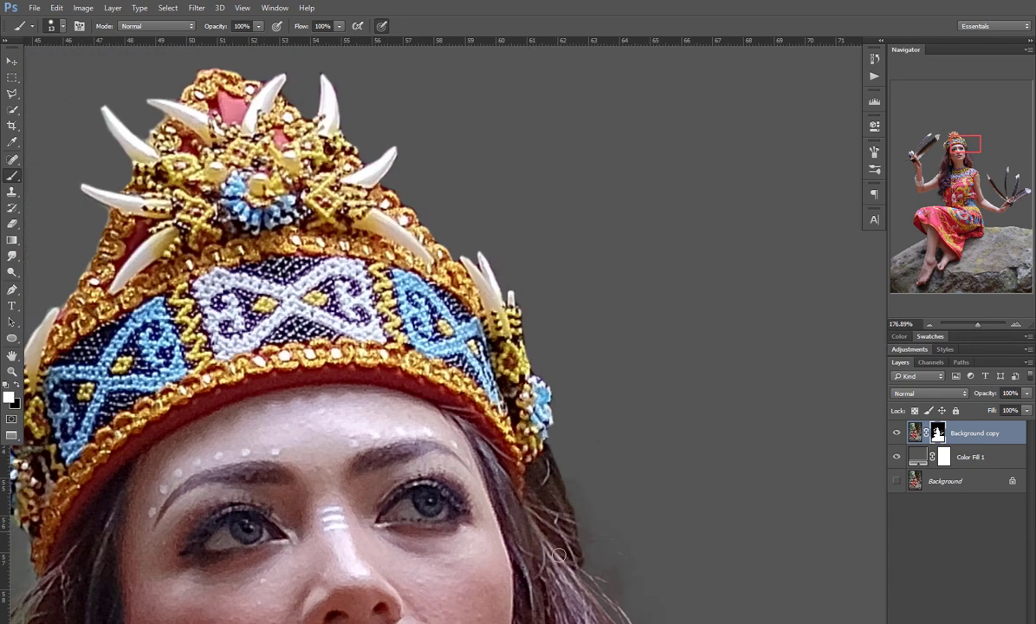
scroll(496, 377, "up", 1)
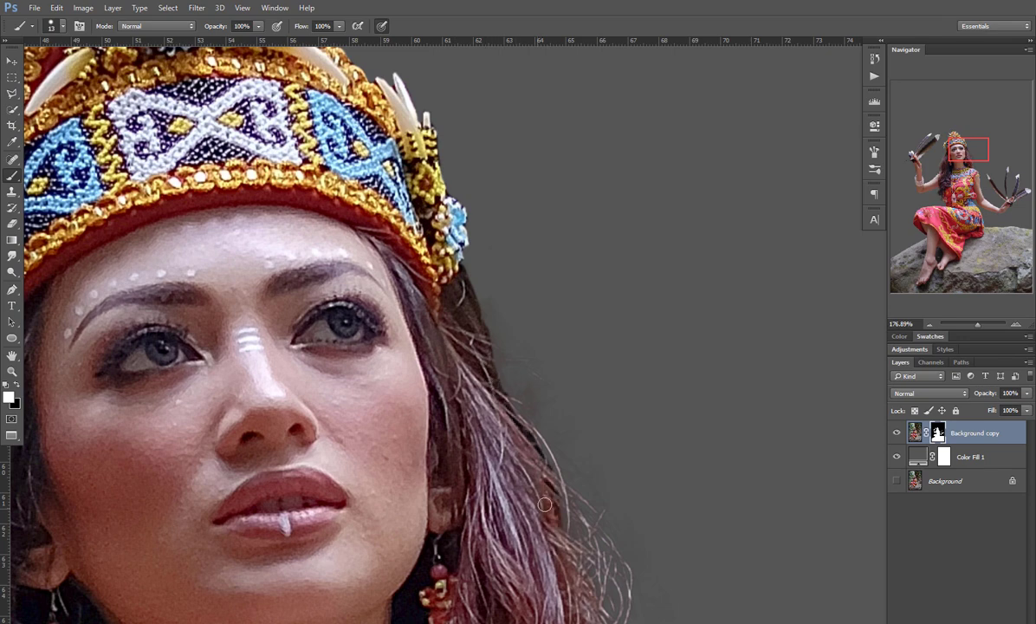
scroll(553, 488, "down", 7)
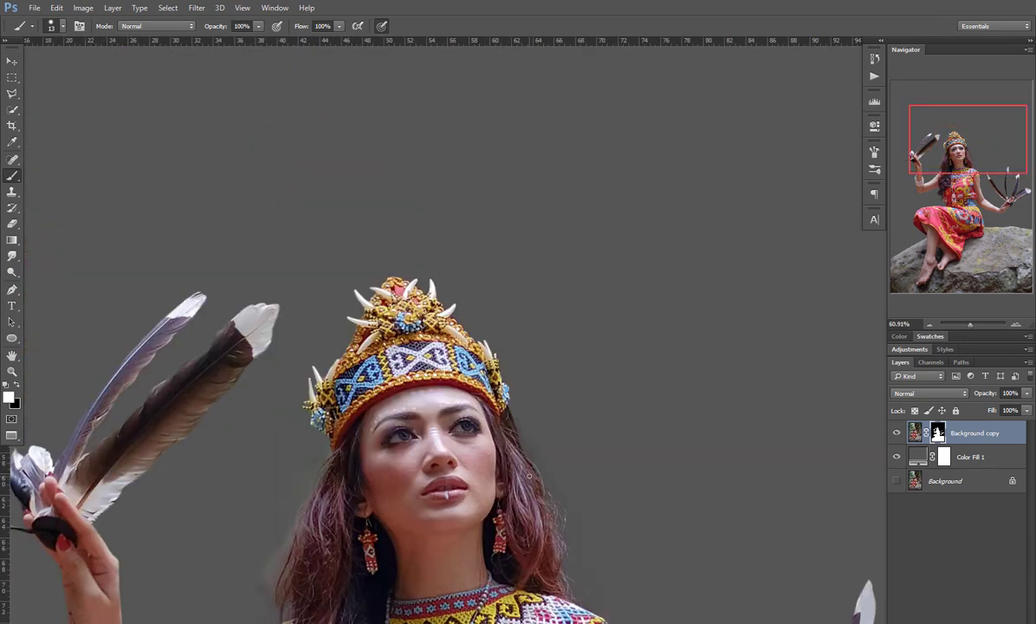
scroll(543, 503, "down", 5)
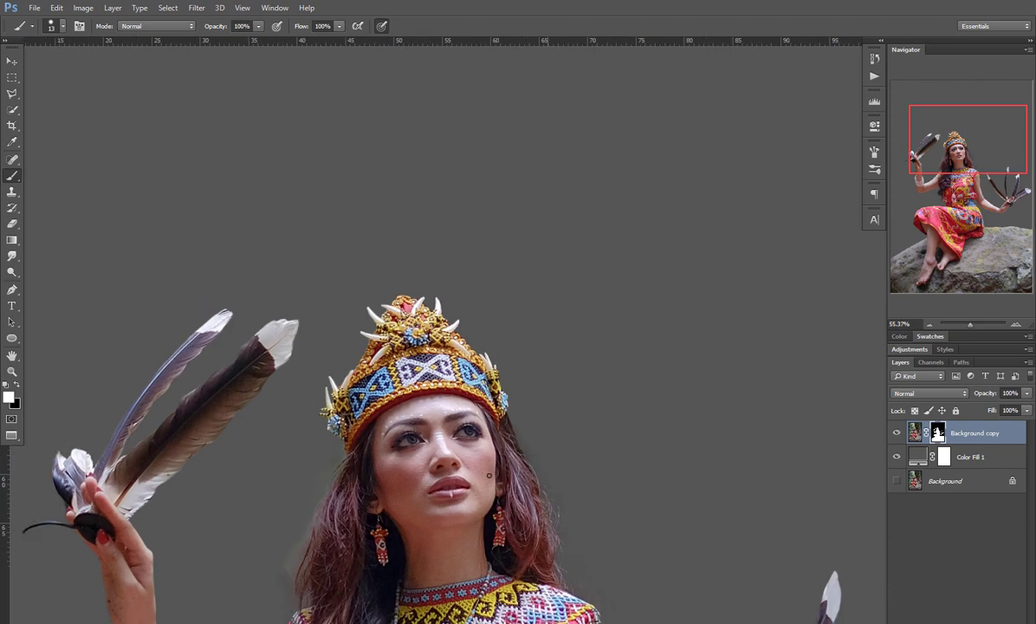
Step: Restore the hair edge above the shoulder on the raised-arm side with a 55 px white brush on the layer mask
scroll(491, 287, "up", 5)
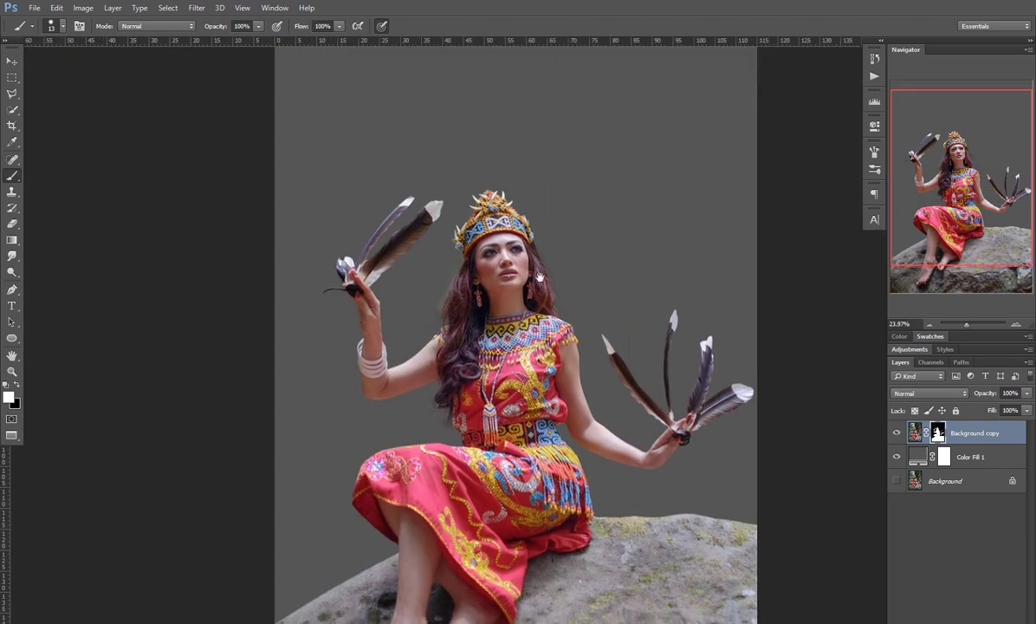
scroll(445, 299, "up", 3)
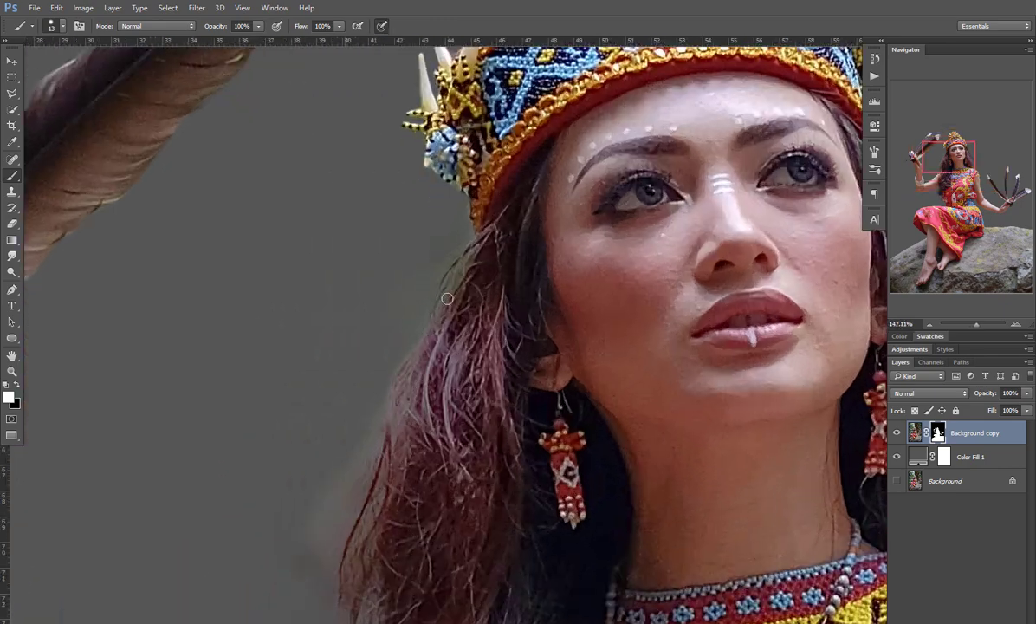
scroll(459, 357, "down", 6)
scroll(459, 357, "up", 1)
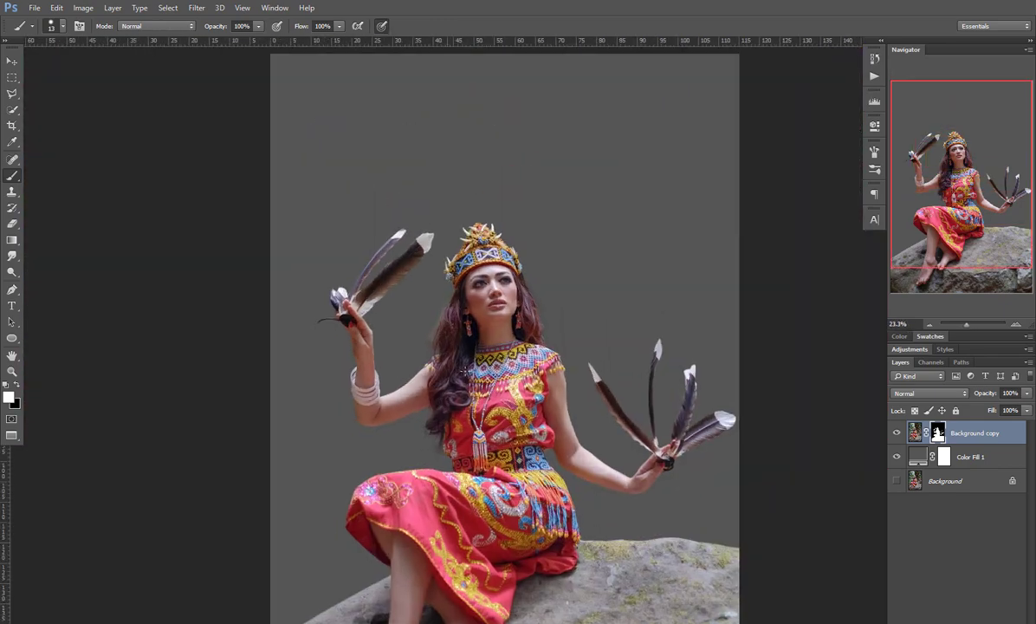
scroll(464, 356, "down", 2)
scroll(473, 354, "up", 2)
scroll(473, 353, "up", 8)
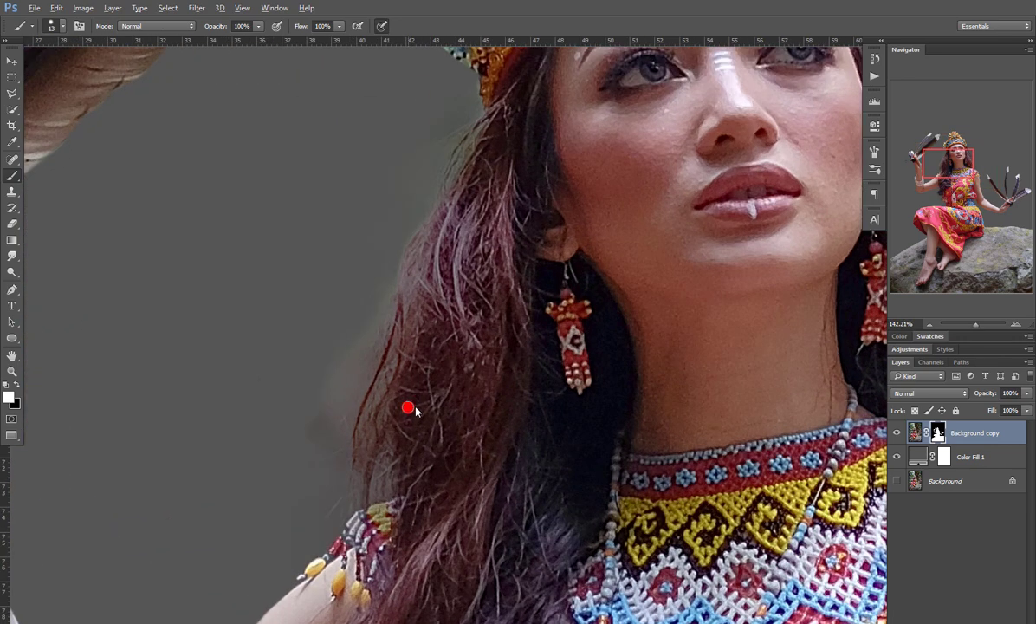
left_click_drag(392, 421, 432, 394)
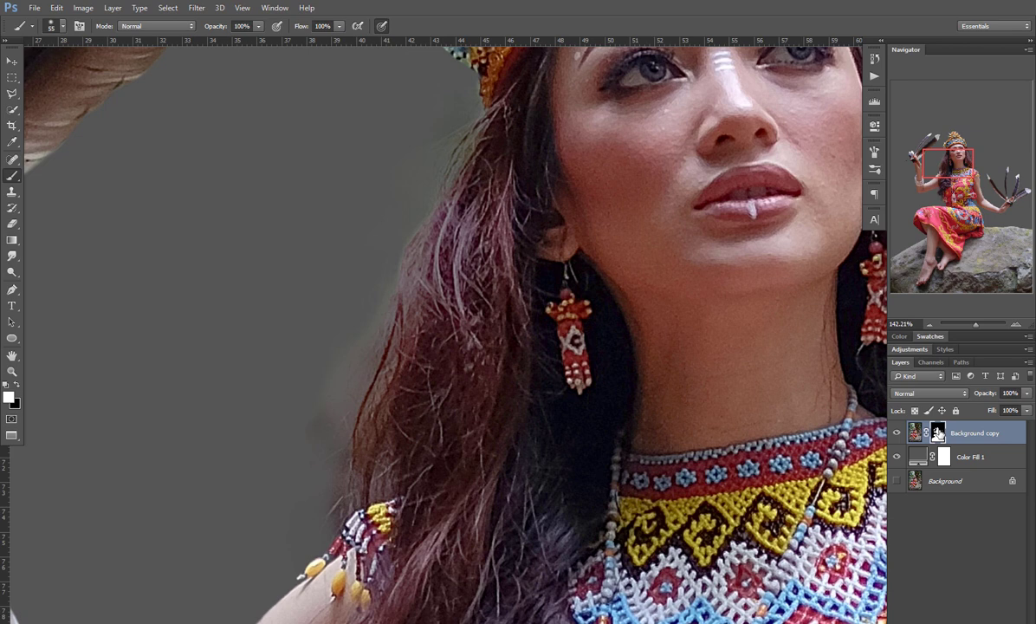
Step: Duplicate the Background copy layer, hide the original and apply the duplicate's layer mask
key("ctrl+j")
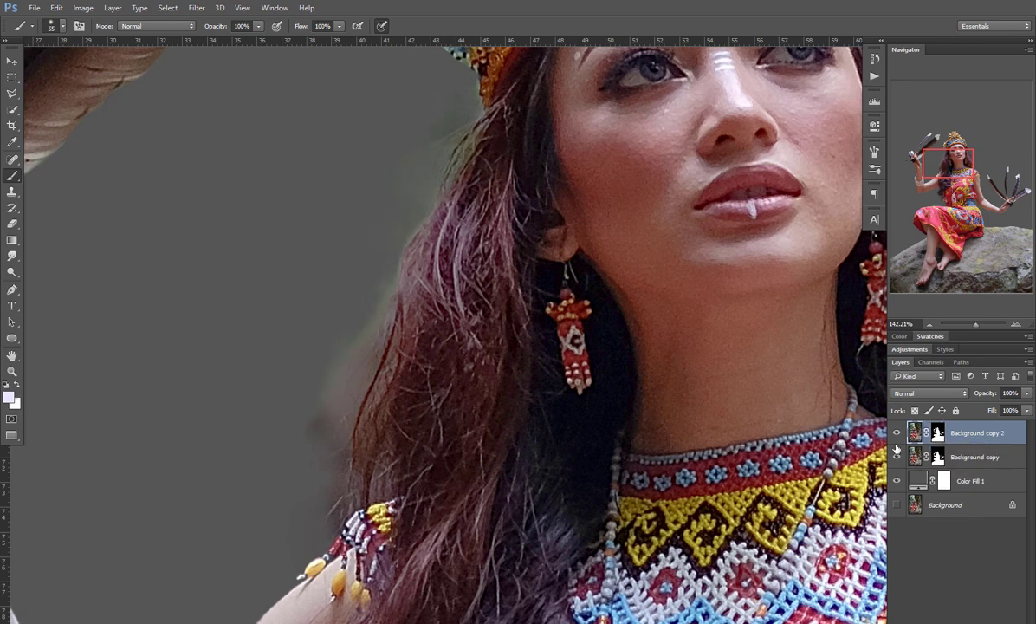
left_click(897, 456)
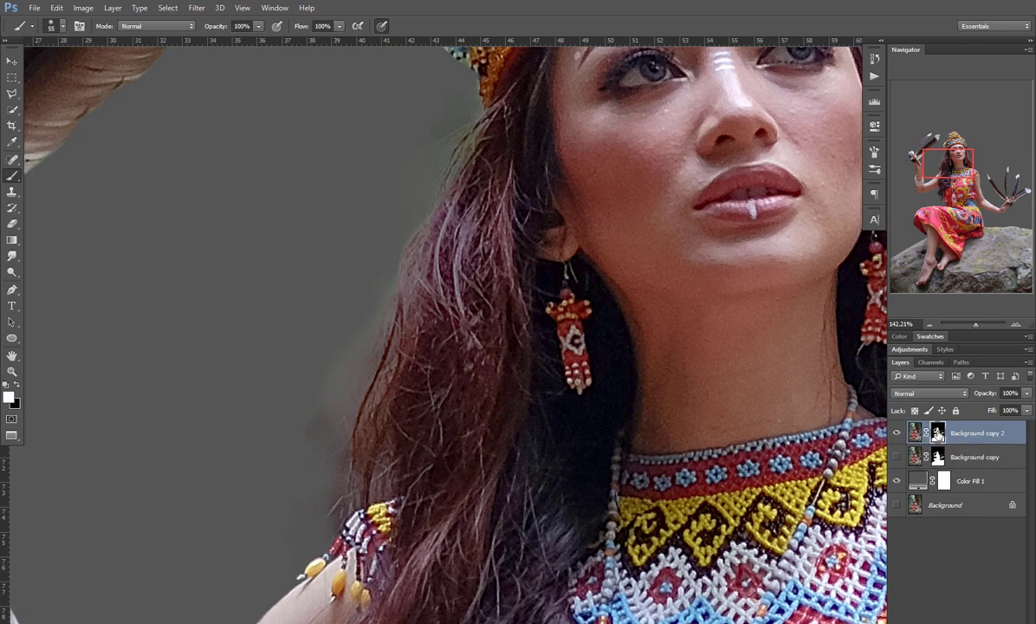
right_click(939, 433)
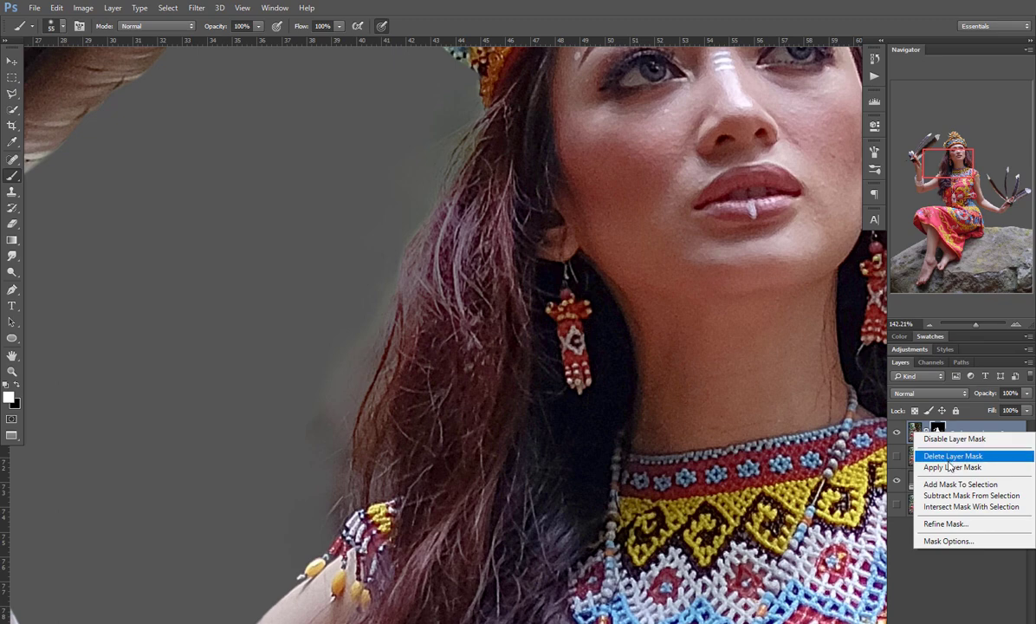
left_click(952, 467)
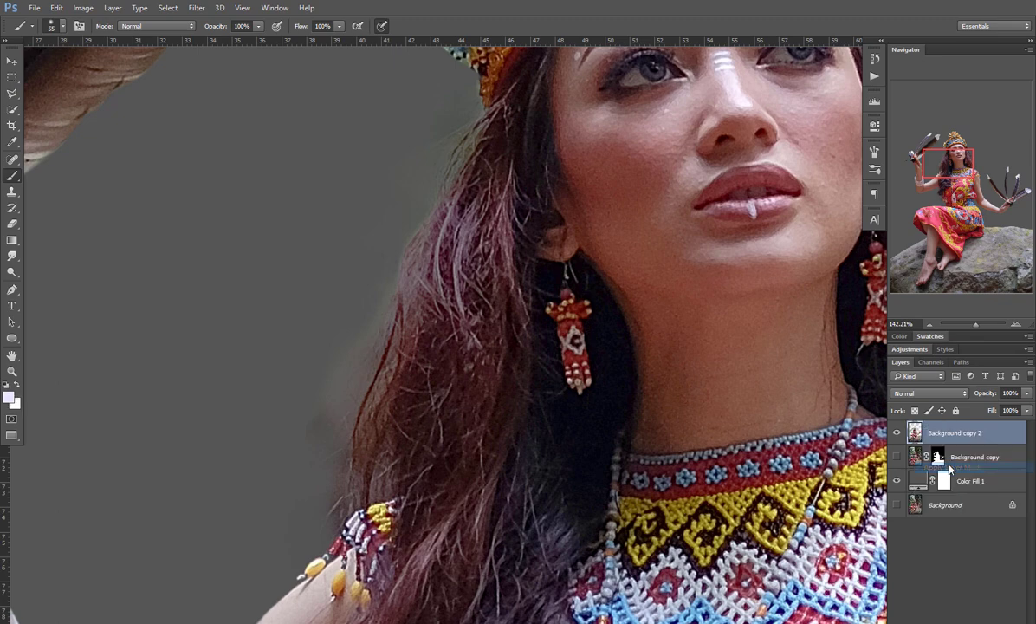
Step: Check the whole cutout against transparency by hiding the Color Fill 1 layer temporarily, and show the fill again
left_click(897, 480)
scroll(613, 405, "down", 6)
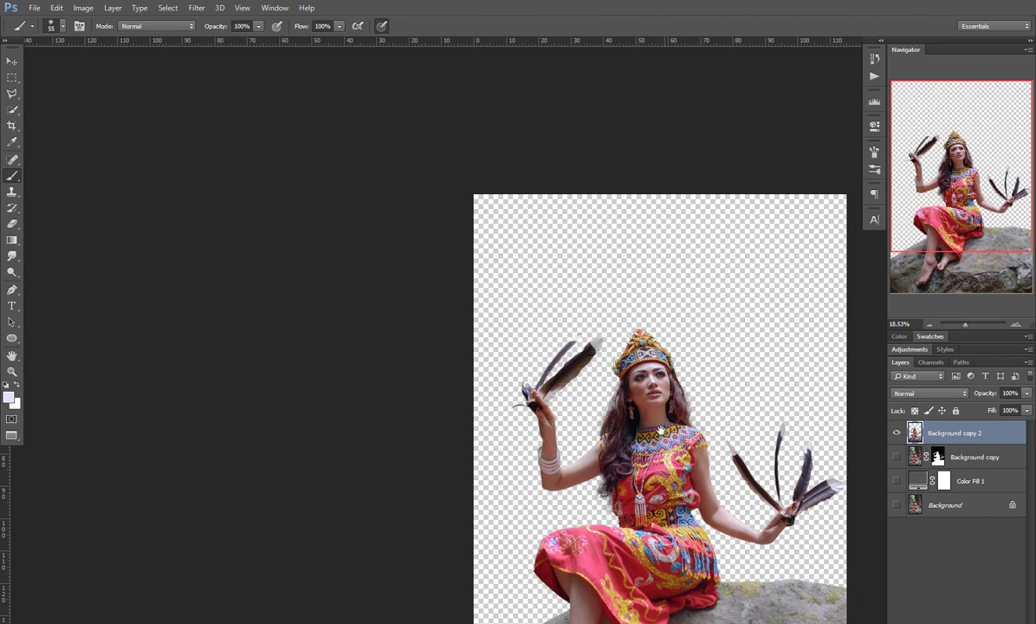
left_click_drag(661, 432, 556, 321)
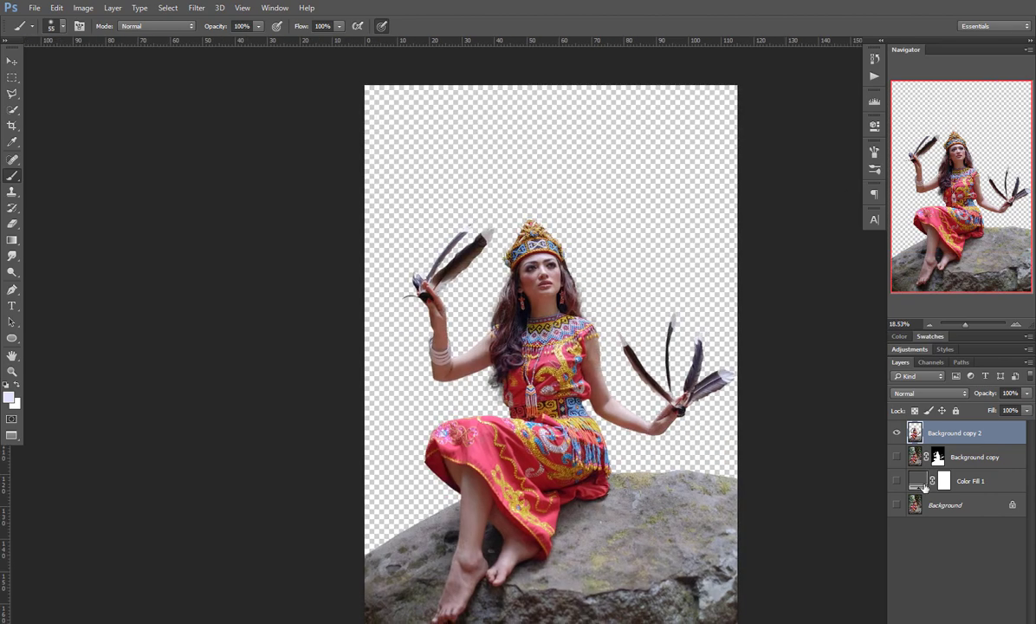
left_click(896, 481)
Step: Erase the background residue along the raised-arm side hair edge with the Background Eraser at 25% tolerance, reducing the brush to 225 px
scroll(497, 367, "up", 5)
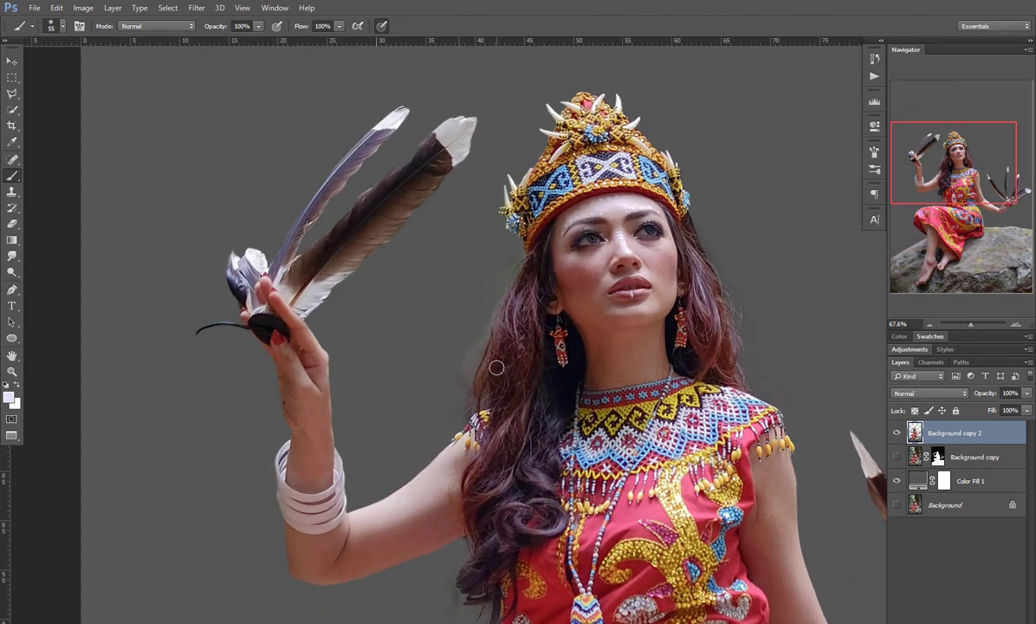
scroll(497, 367, "up", 1)
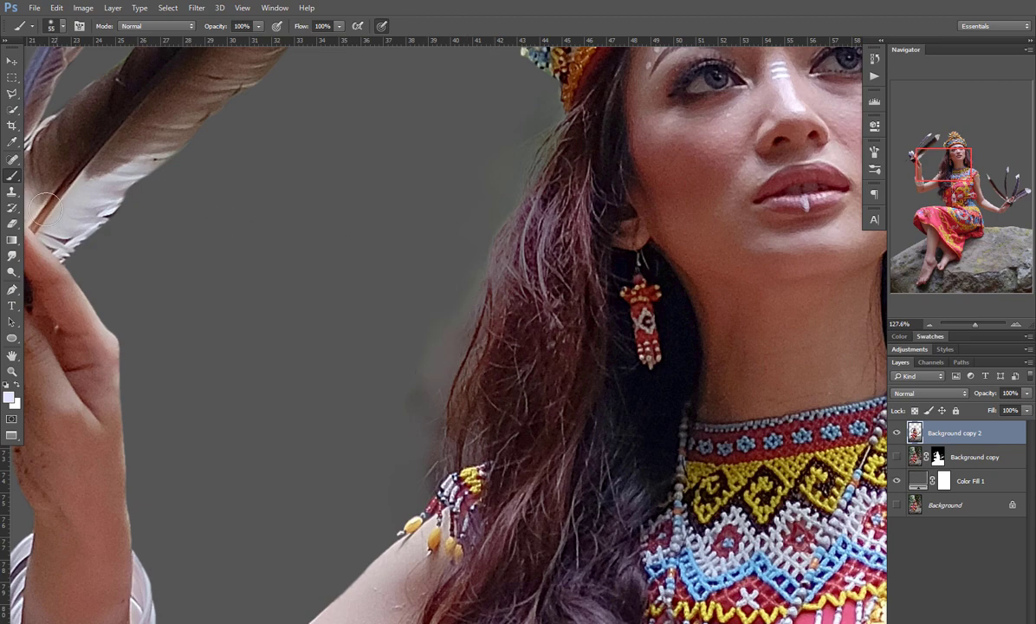
left_click(19, 228)
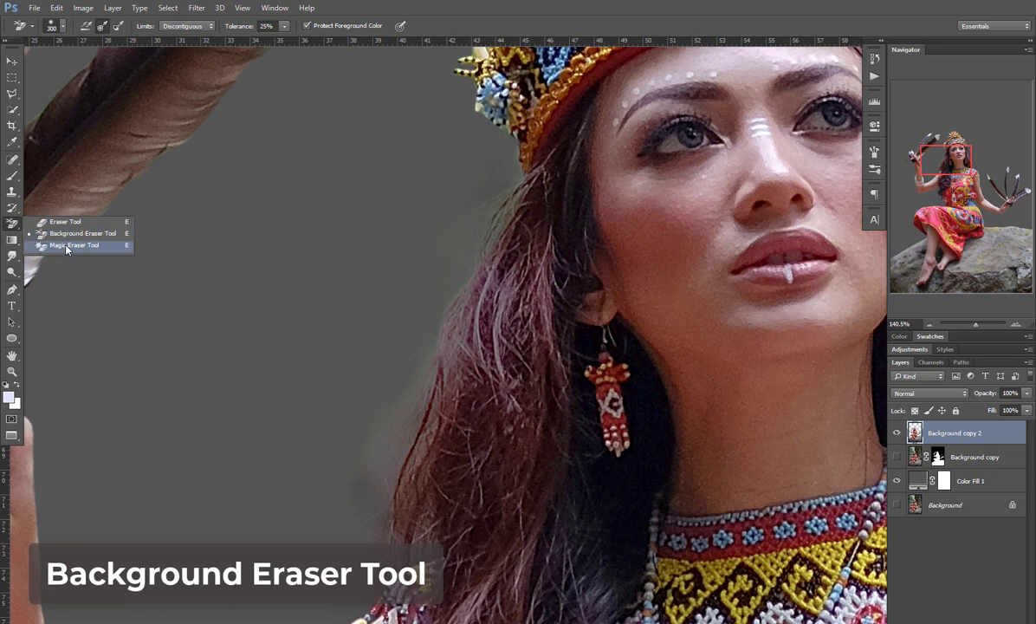
mouse_move(394, 381)
left_mouse_down()
mouse_move(384, 395)
mouse_move(400, 394)
mouse_move(371, 401)
mouse_move(416, 389)
mouse_move(371, 444)
mouse_move(402, 410)
mouse_move(381, 435)
left_mouse_up()
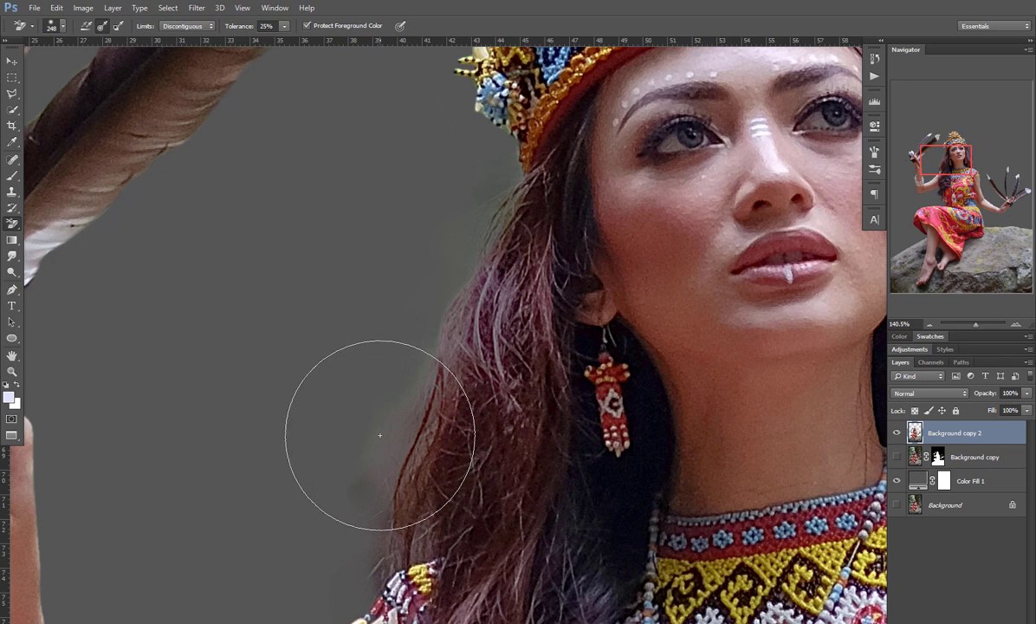
left_click(379, 435)
left_click_drag(414, 392, 406, 392)
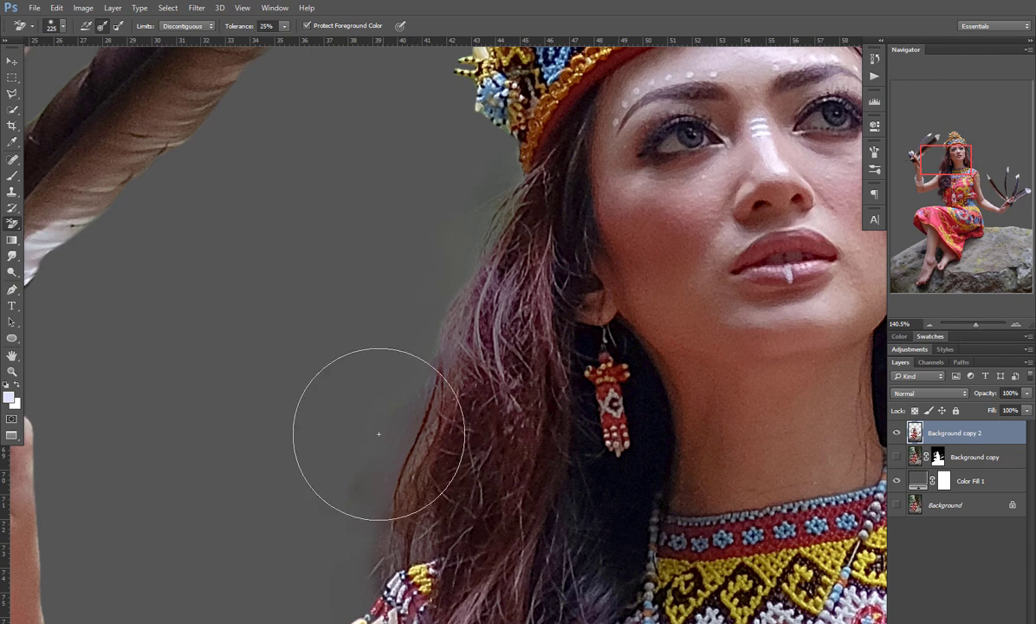
left_click(359, 485)
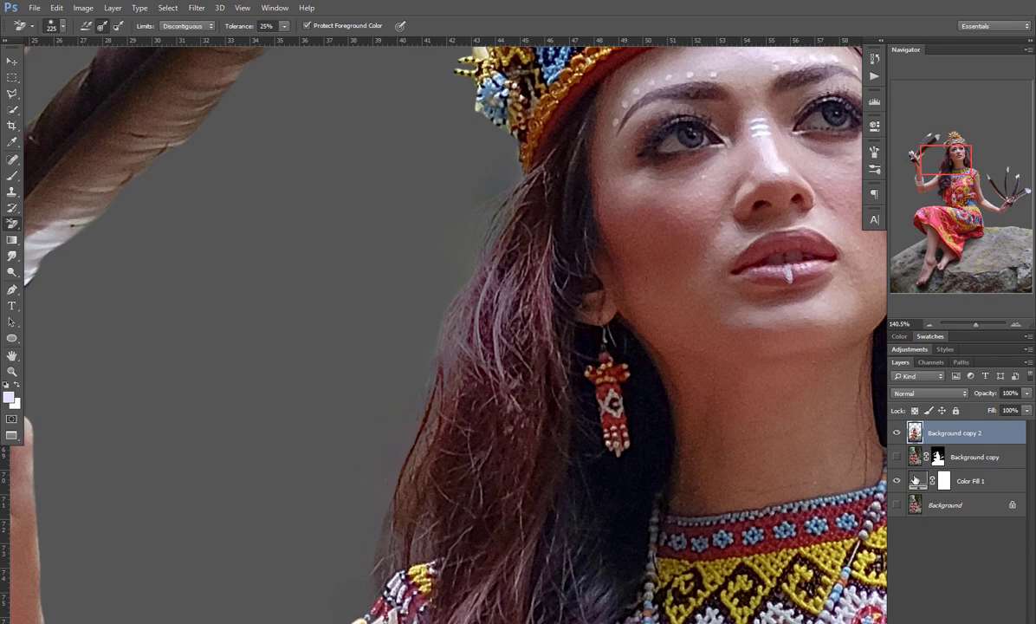
Step: Preview the cutout against black (000000) in the Color Fill 1 layer and discard the colour change
double_click(916, 479)
type("000000")
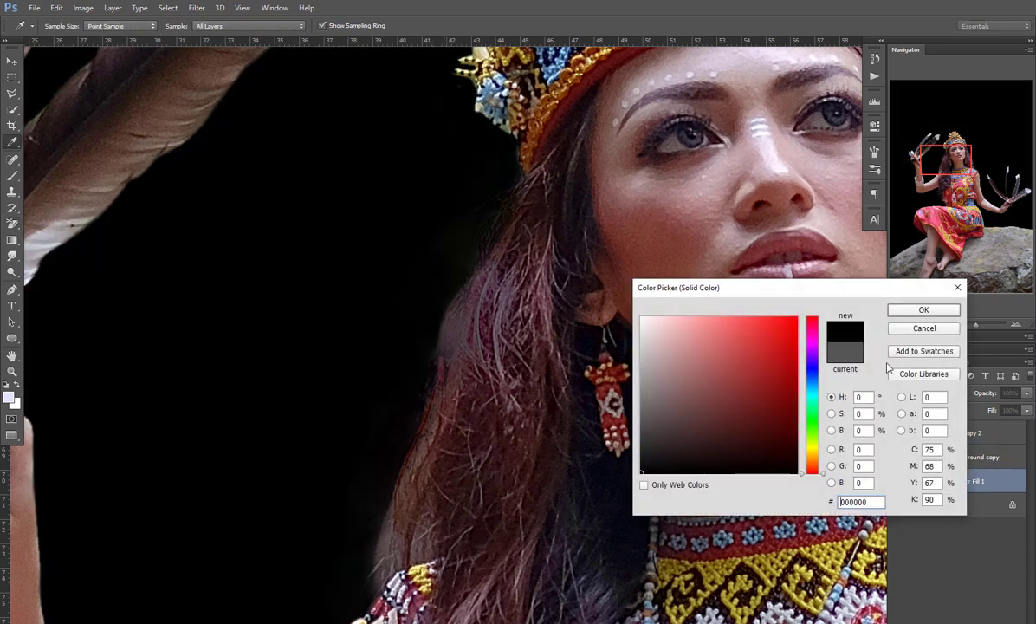
left_click(924, 329)
Step: Add a new layer above Background copy 2 and clip it to that layer
left_click(962, 432)
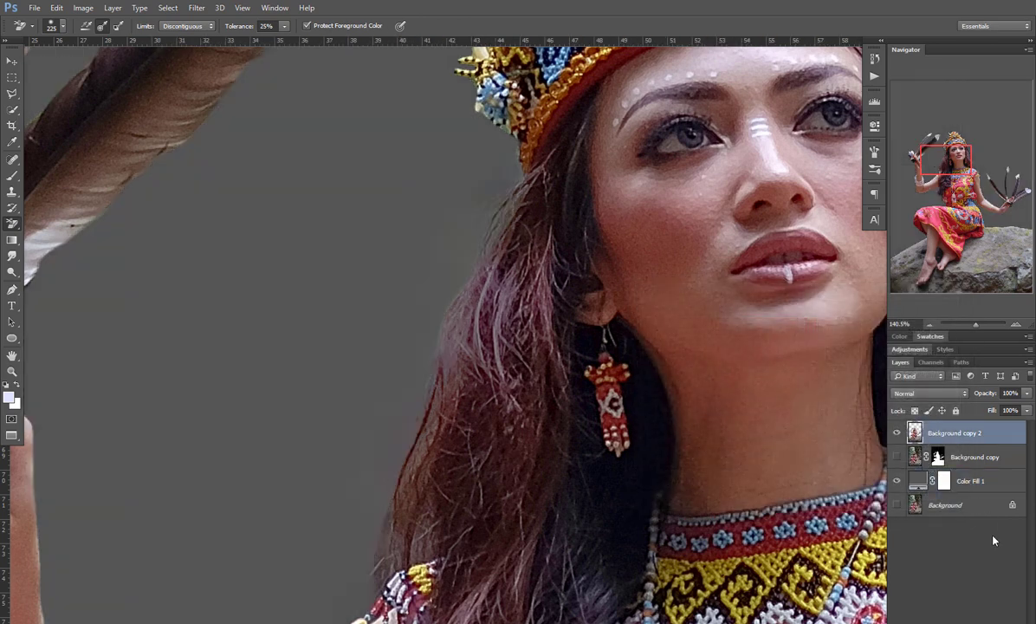
key("ctrl+shift+alt+n")
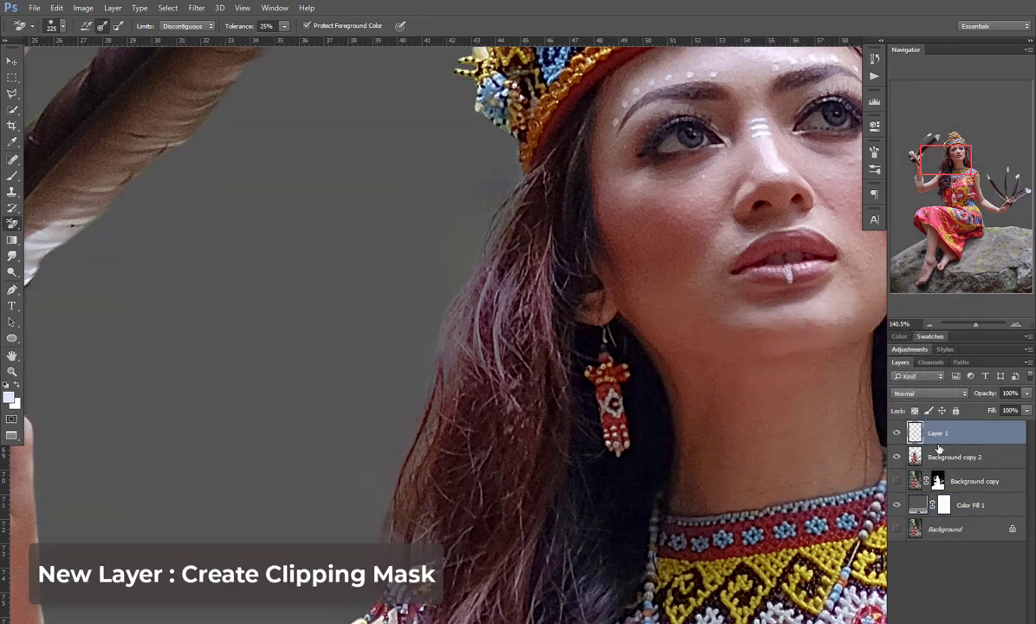
left_click(949, 440, "alt")
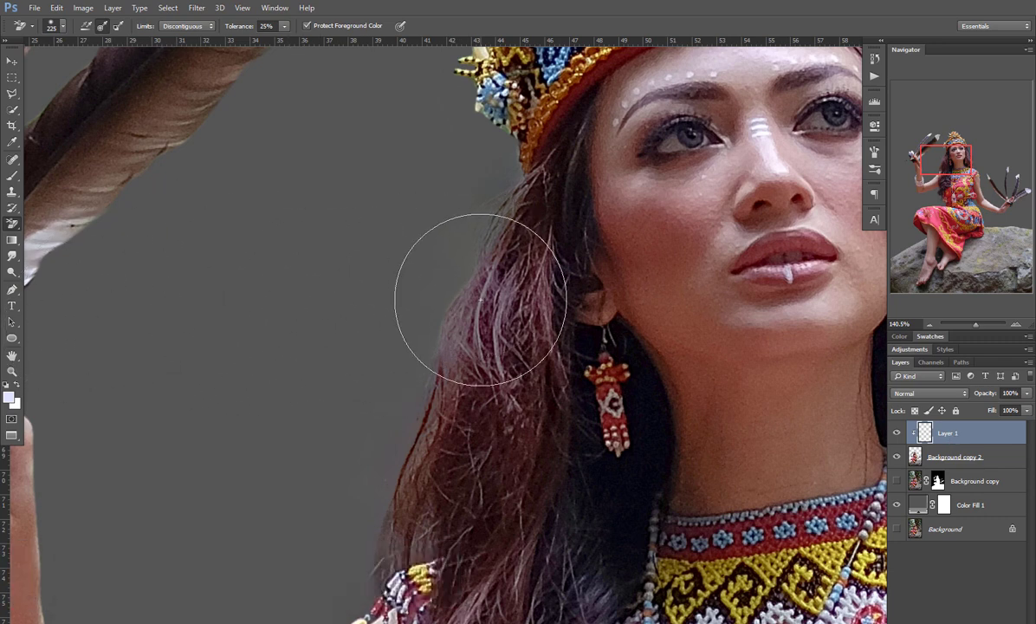
Step: Paint the raised-arm side hair edge with a dark purple-red sampled from the hair, using a 79 px brush at 10% opacity
key("b")
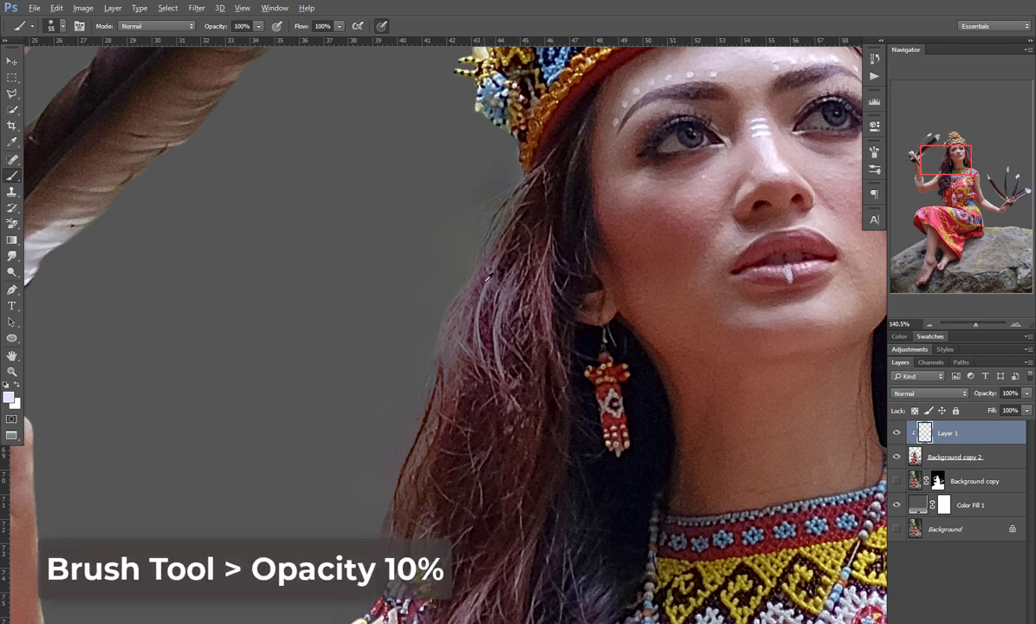
left_click(484, 273, "alt")
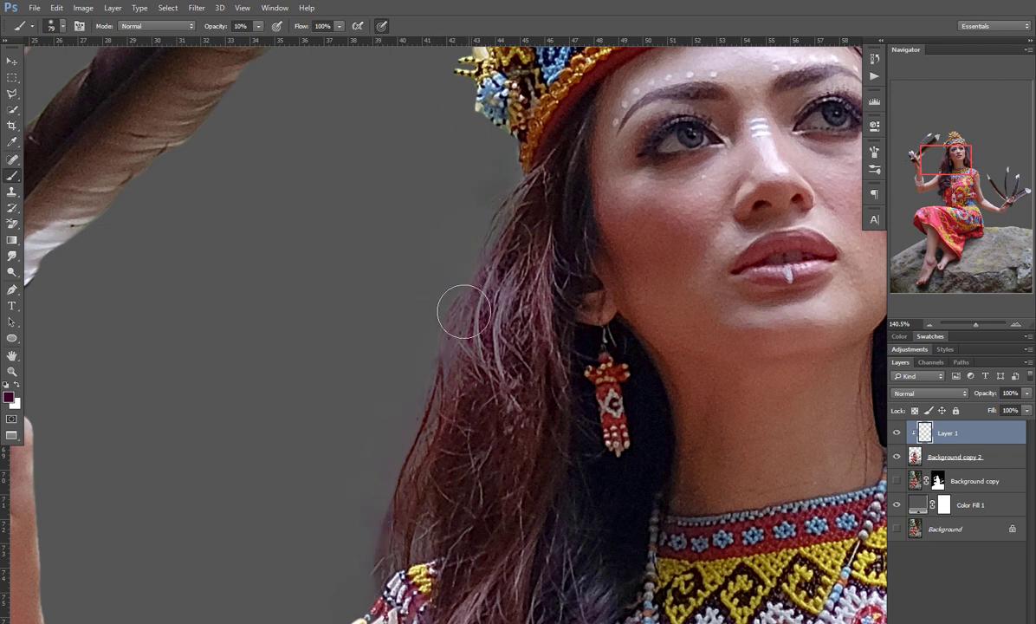
mouse_move(461, 310)
left_mouse_down()
mouse_move(498, 198)
mouse_move(478, 276)
mouse_move(501, 240)
mouse_move(515, 149)
mouse_move(517, 185)
mouse_move(477, 249)
mouse_move(470, 296)
mouse_move(412, 418)
left_mouse_up()
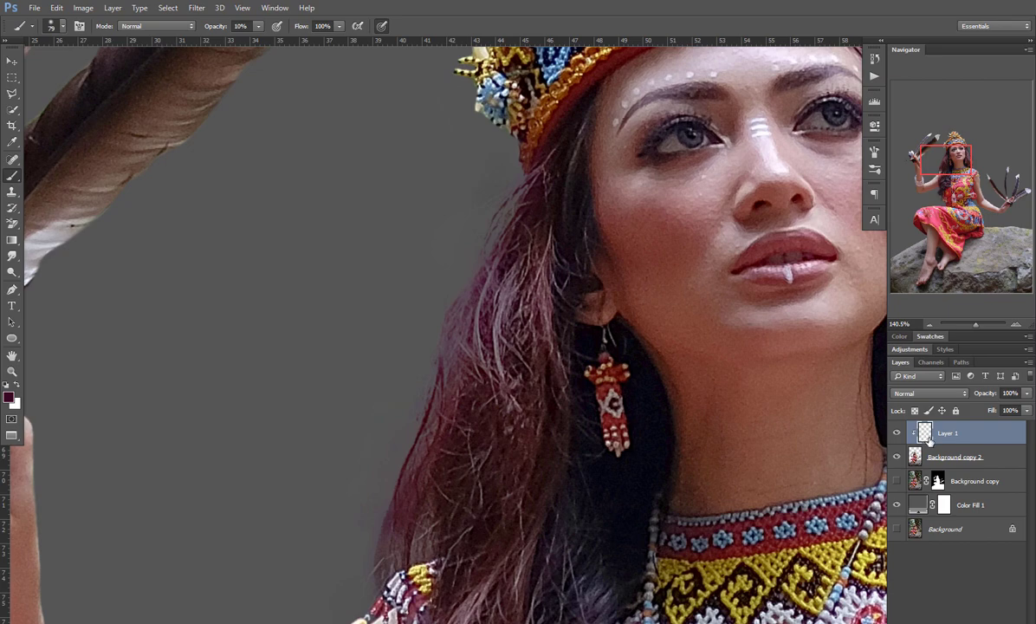
Step: Examine Layer 1's painted area as a selection, compare the hair edge with the layer shown and hidden, and review the whole cutout
left_click(897, 458)
left_click(925, 433, "ctrl")
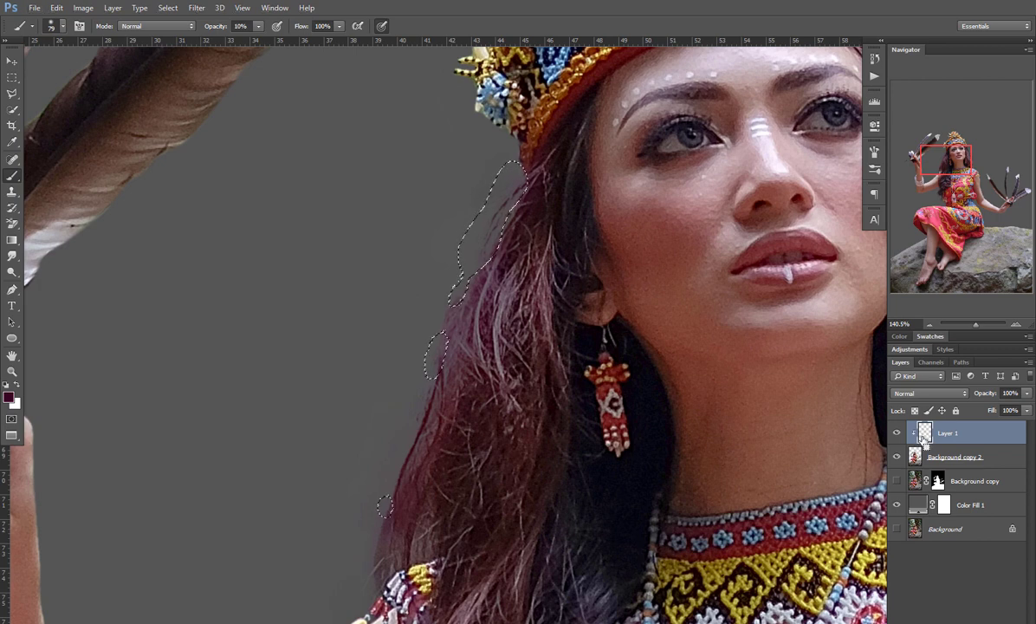
key("ctrl+h")
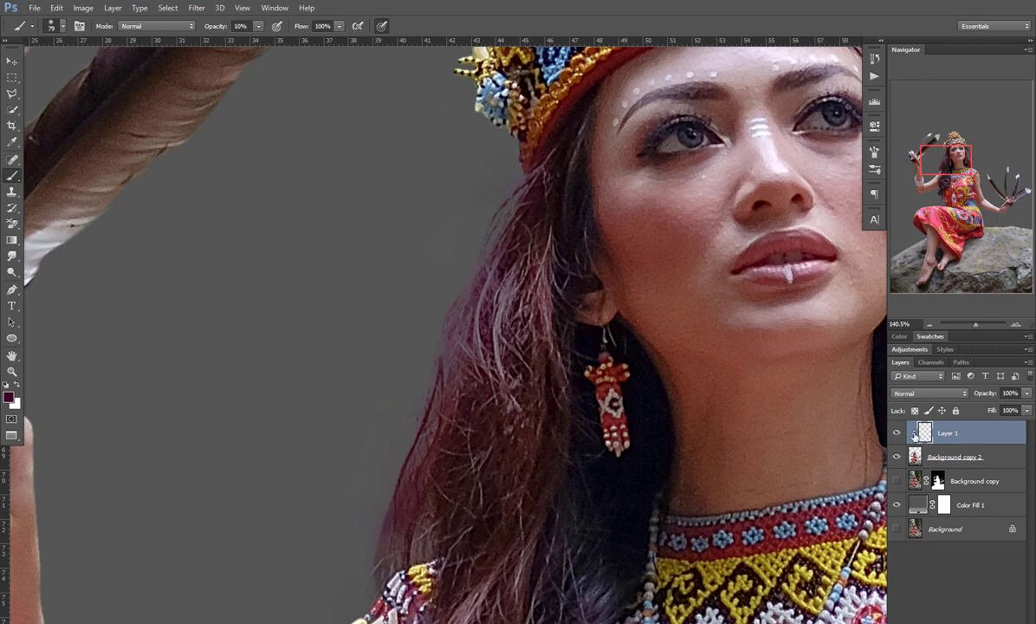
left_click(898, 433)
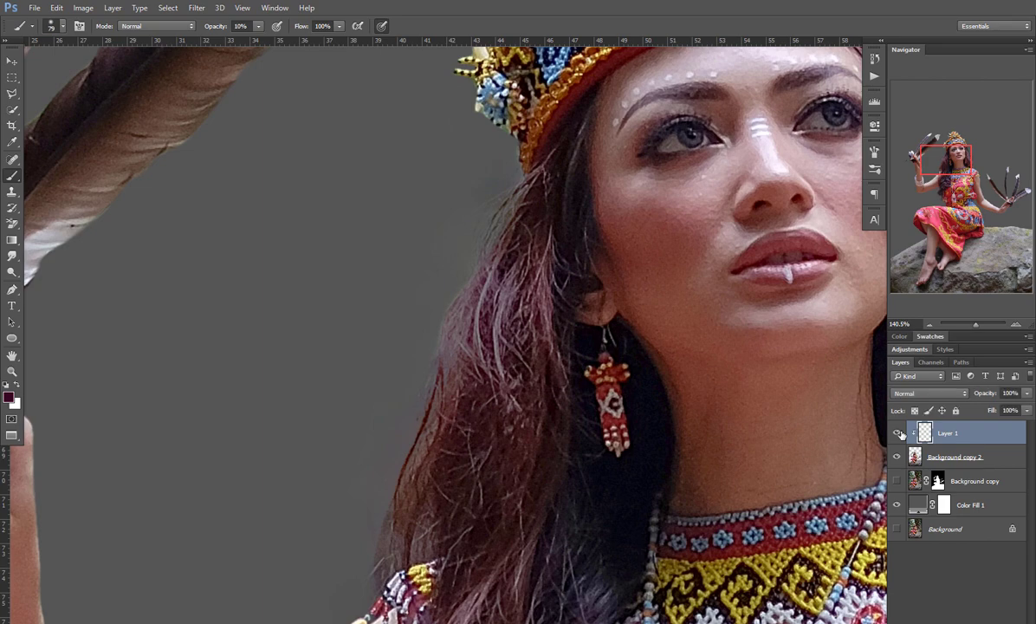
left_click(898, 433)
left_click(898, 433)
left_click(898, 433)
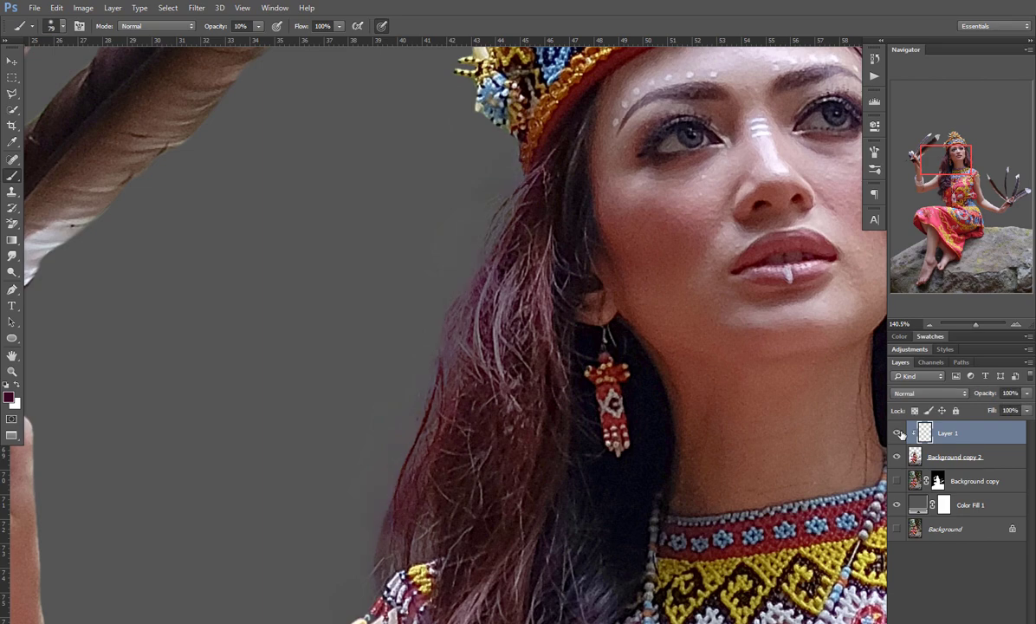
left_click(930, 324)
left_click(930, 324)
left_click(930, 325)
left_click(930, 324)
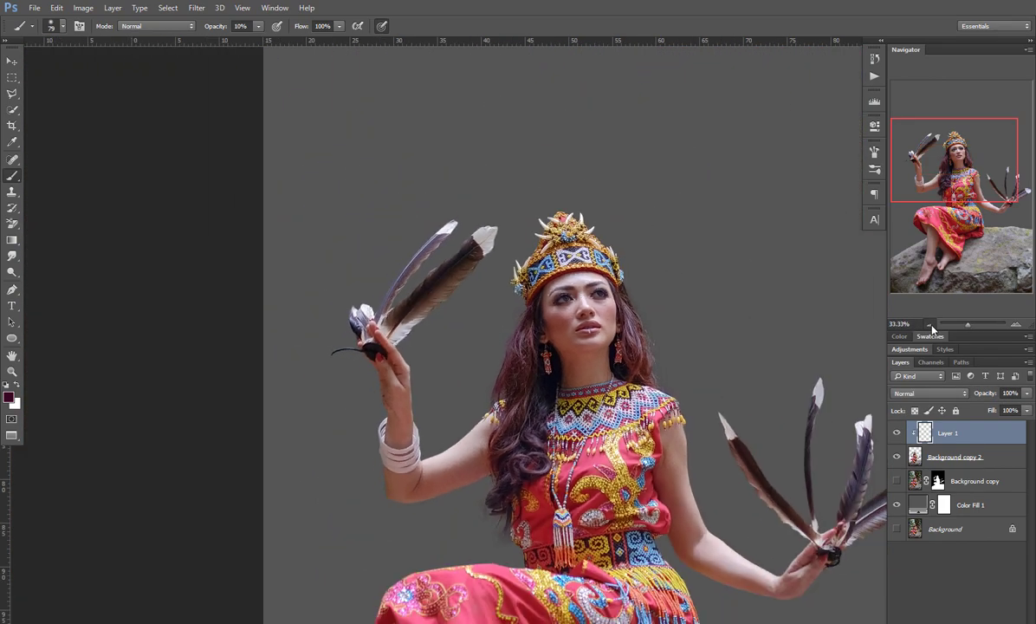
left_click(930, 324)
left_click(929, 324)
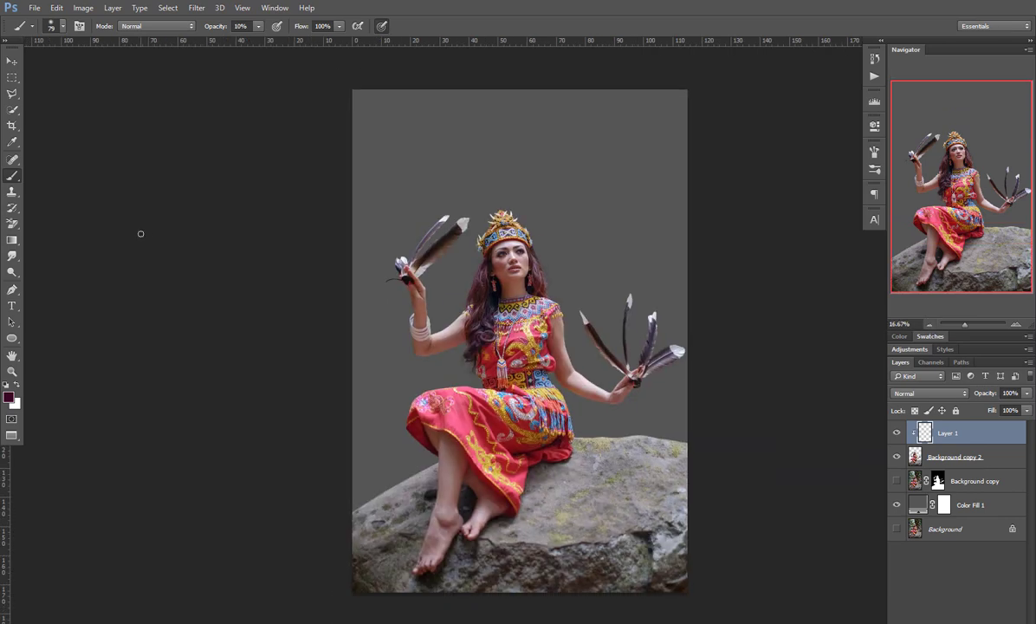
Step: Activate the Move tool with Layer 1 selected and return the display to the standard screen mode
left_click(12, 61)
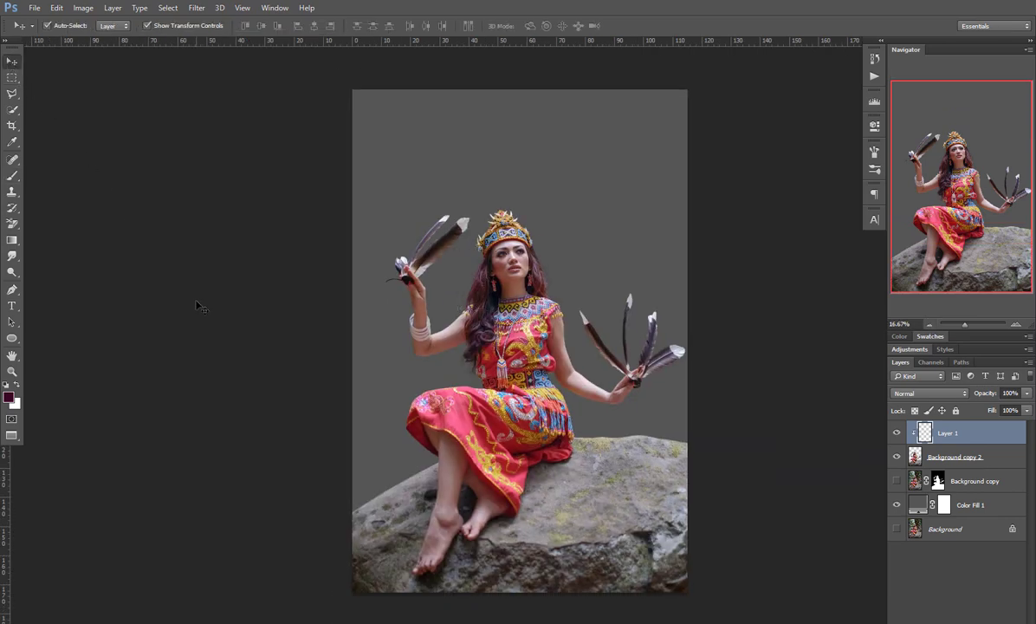
left_click(197, 303)
left_click(1018, 325)
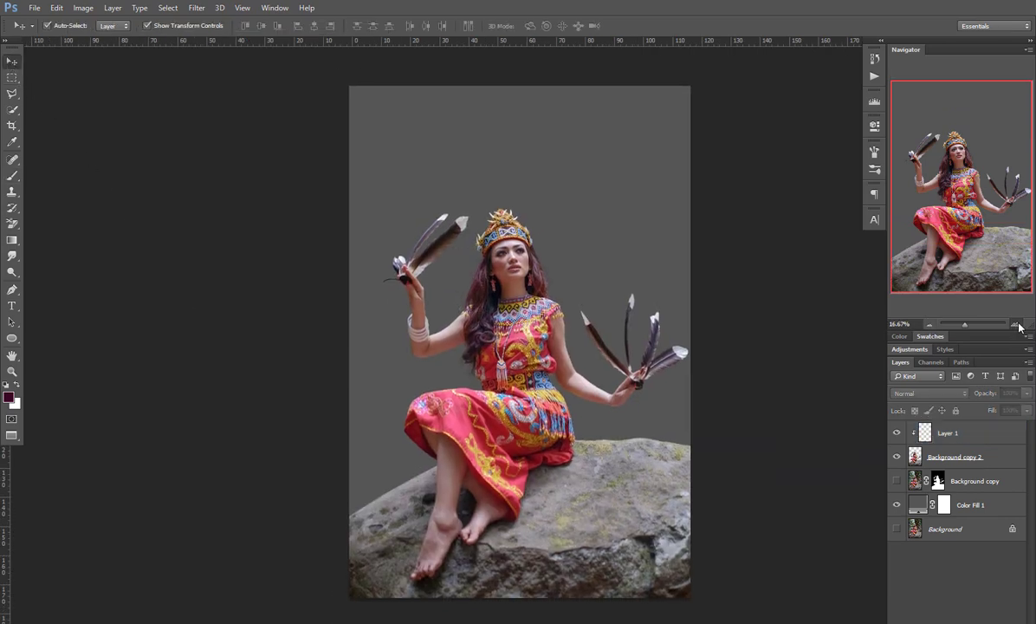
left_click(974, 435)
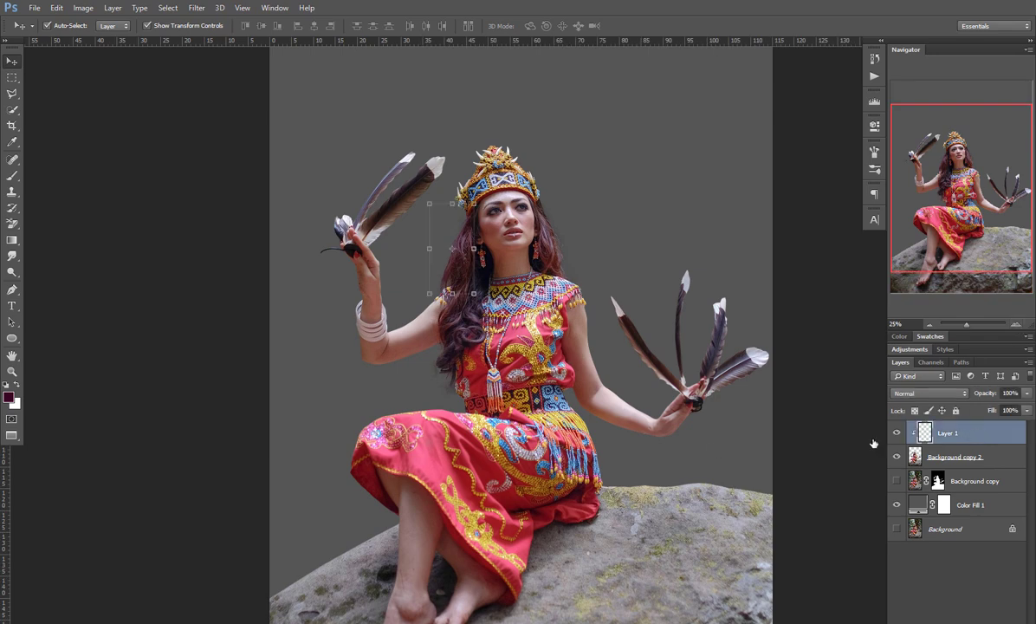
left_click(935, 324)
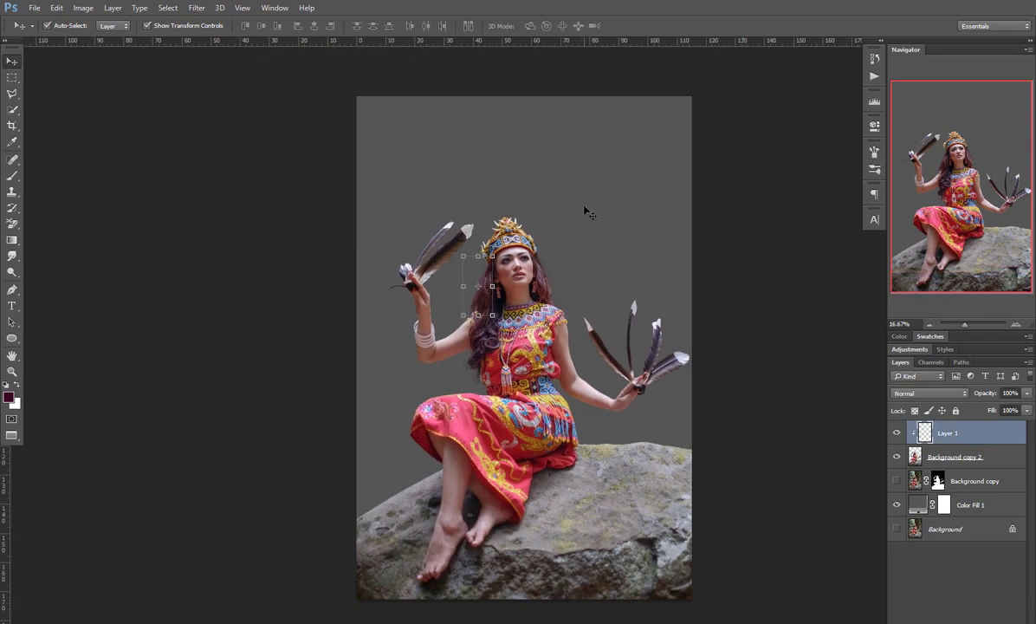
key("f")
key("f")
key("f")
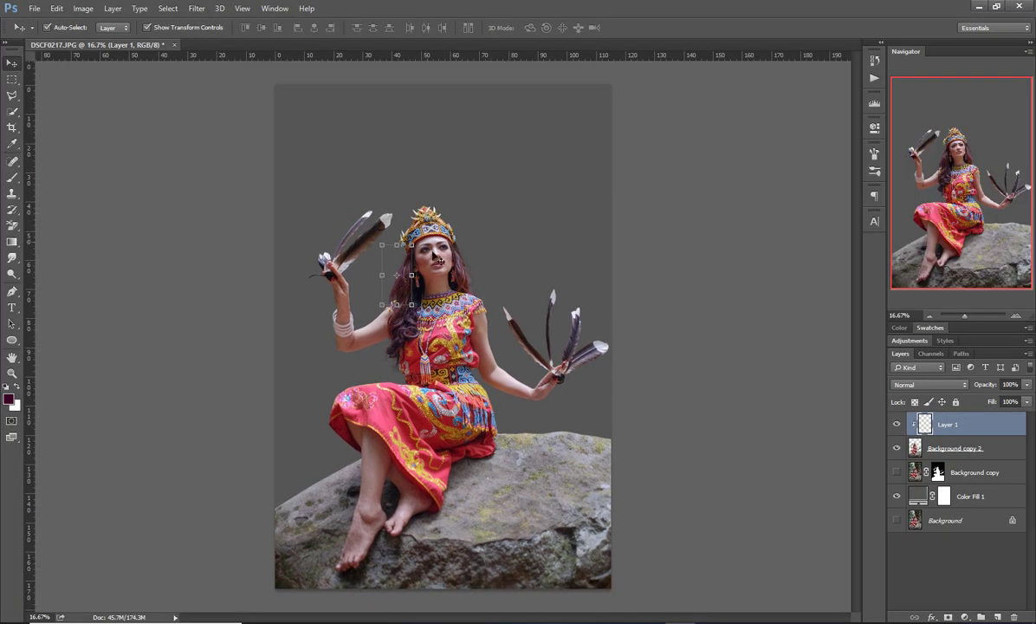
Step: Switch to the Stock Image folder in File Explorer and open Sunset Forest.jpg in Photoshop as its own document
left_click(165, 321)
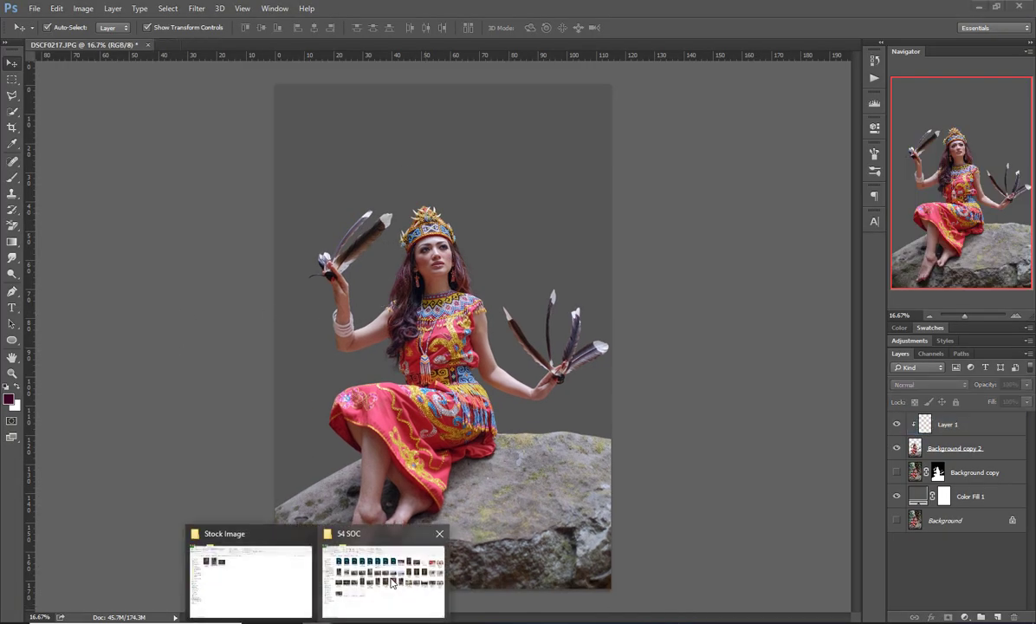
left_click(381, 566)
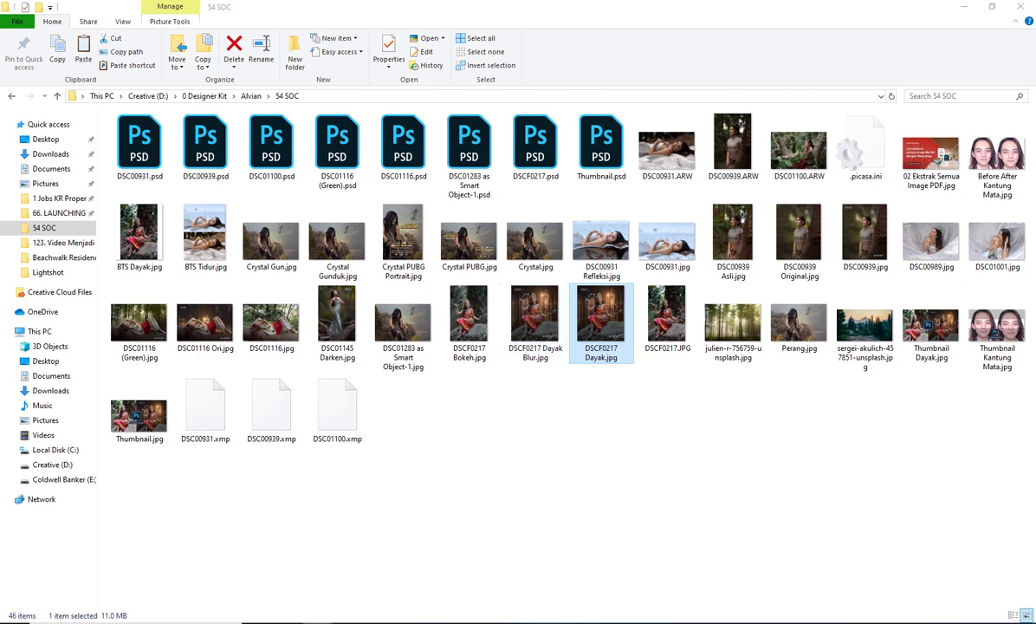
left_click(254, 597)
mouse_move(321, 555)
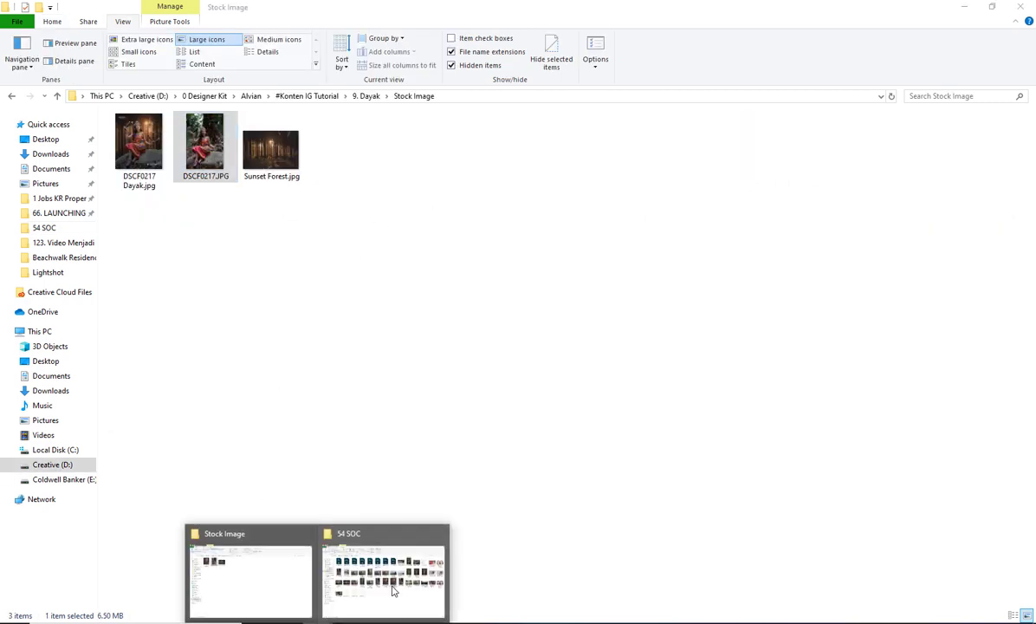
left_click(382, 567)
left_click(964, 6)
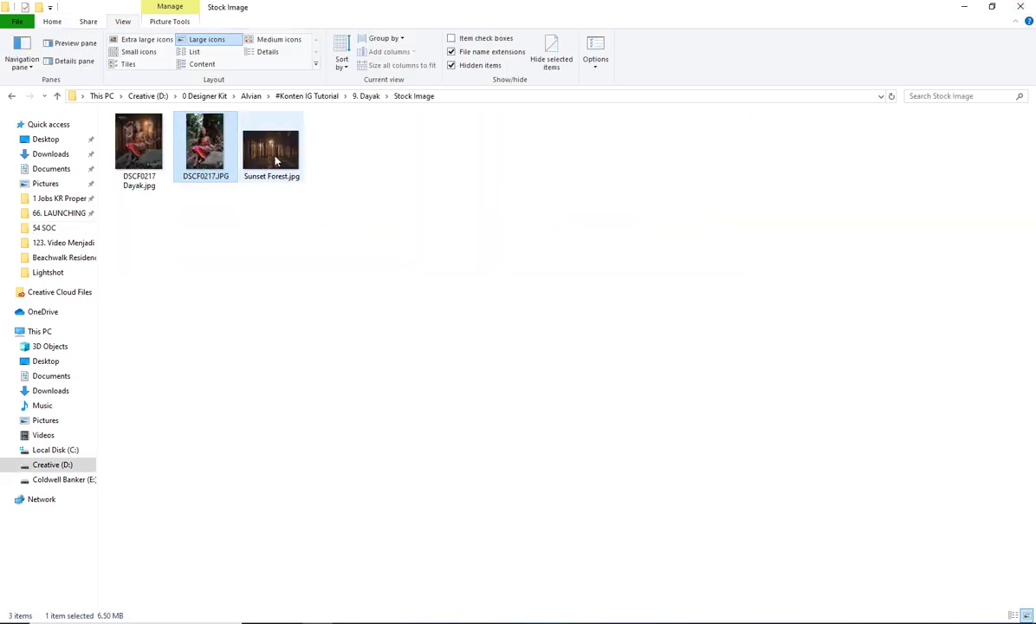
left_click_drag(273, 162, 541, 53)
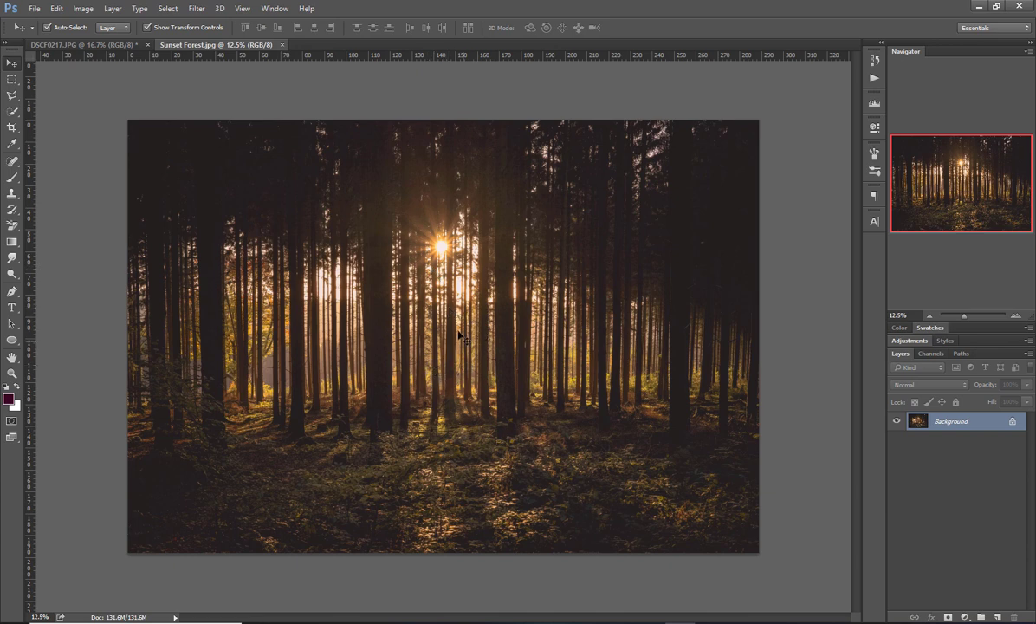
Step: Bring the sunset forest image into DSCF0217.JPG and place its layer directly beneath Background copy 2, unclipped, so it sits behind the woman
left_click_drag(460, 333, 401, 328)
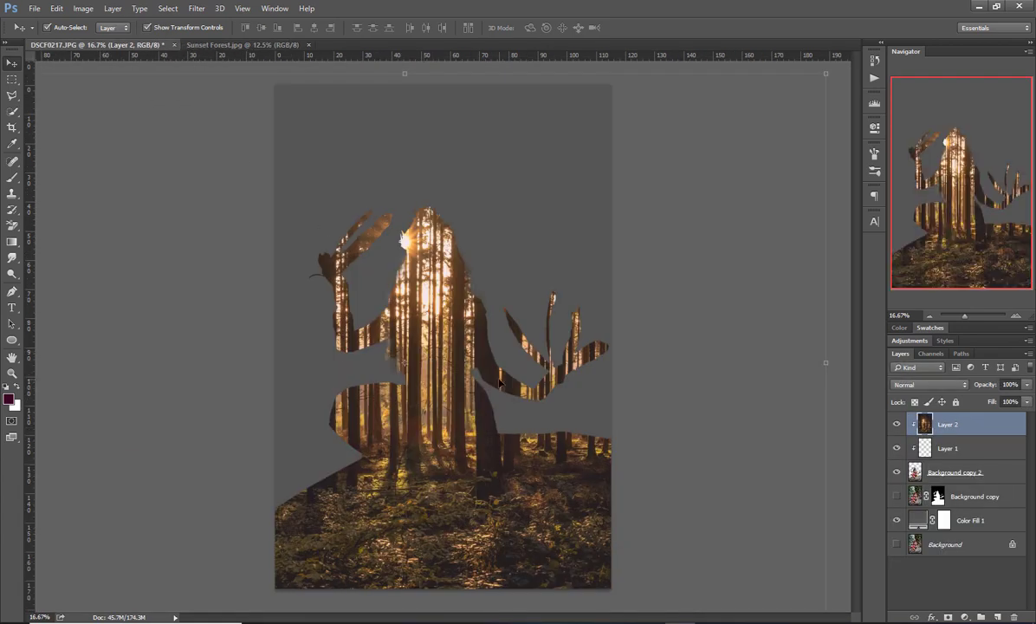
left_click_drag(959, 433, 952, 482)
left_click(960, 434, "alt")
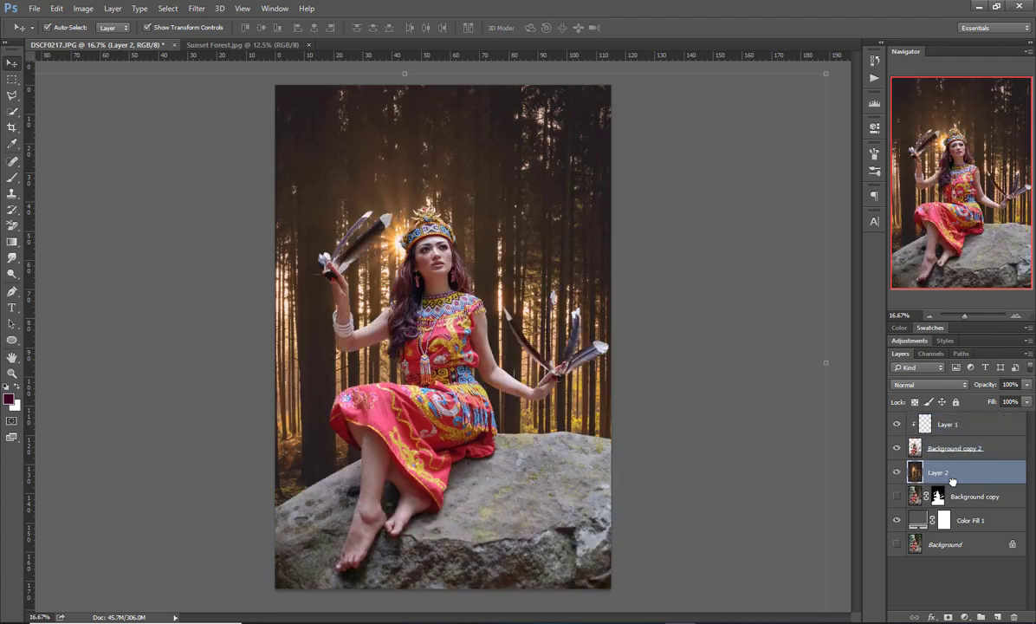
Step: Rename the Background copy 2 layer as Model and the clipped hair paint layer as Rambut
double_click(959, 450)
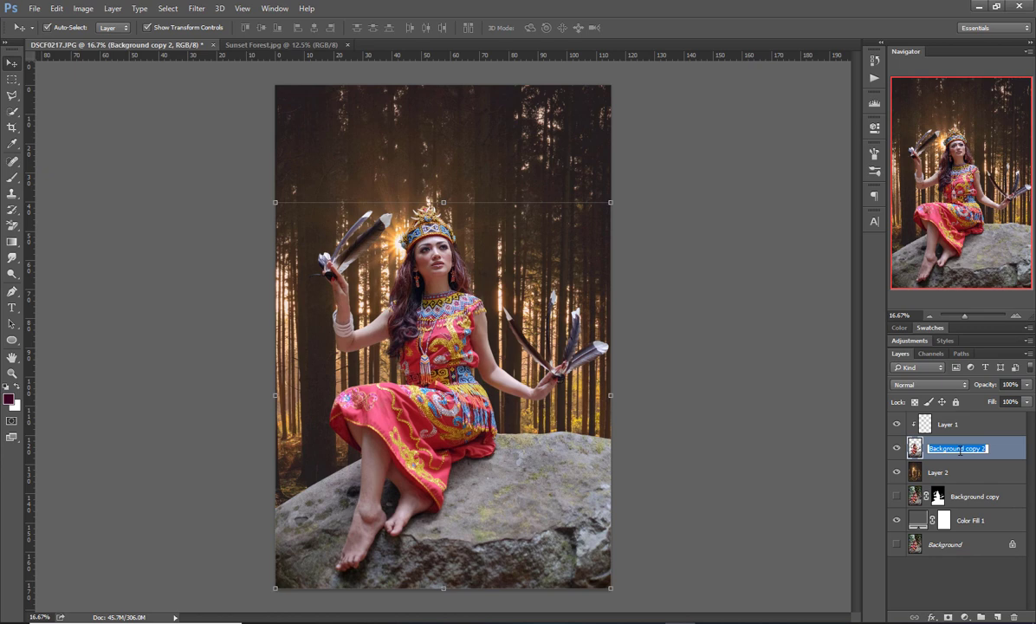
type("Model")
key("Return")
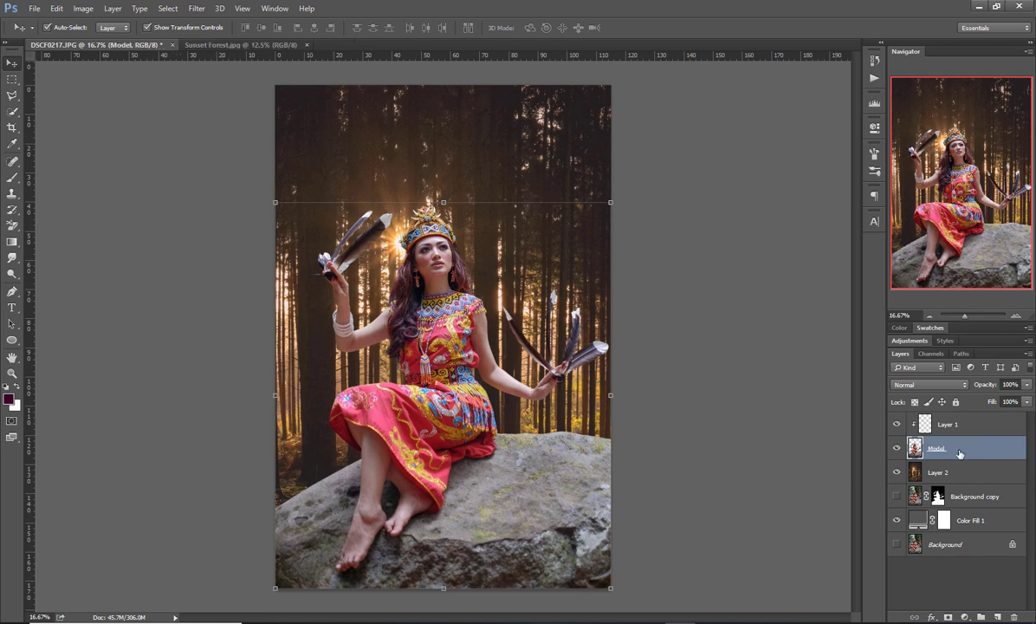
double_click(948, 424)
type("Ra")
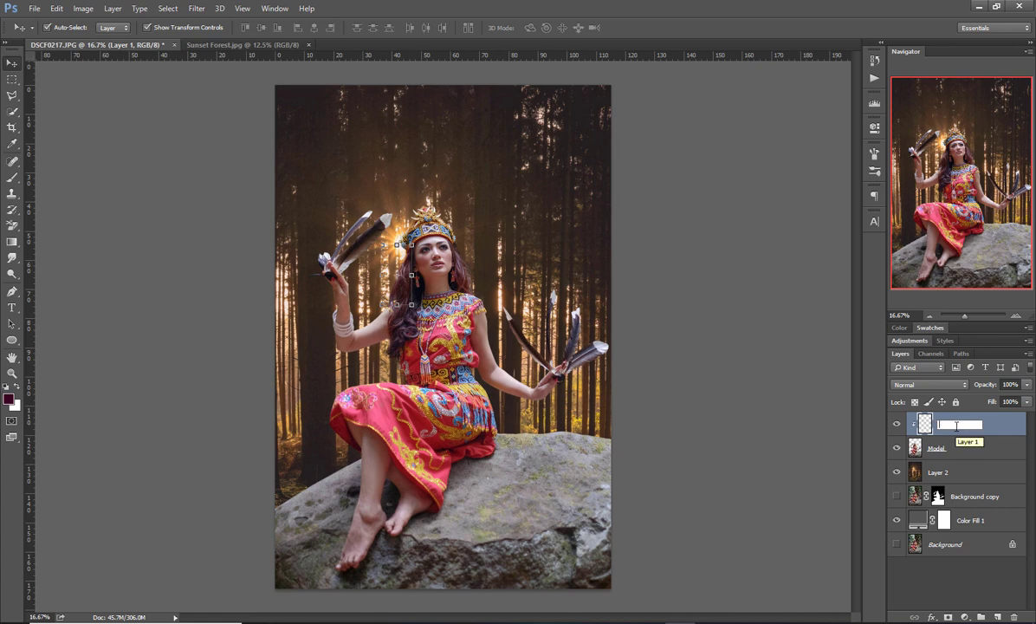
type("Rambut")
key("Return")
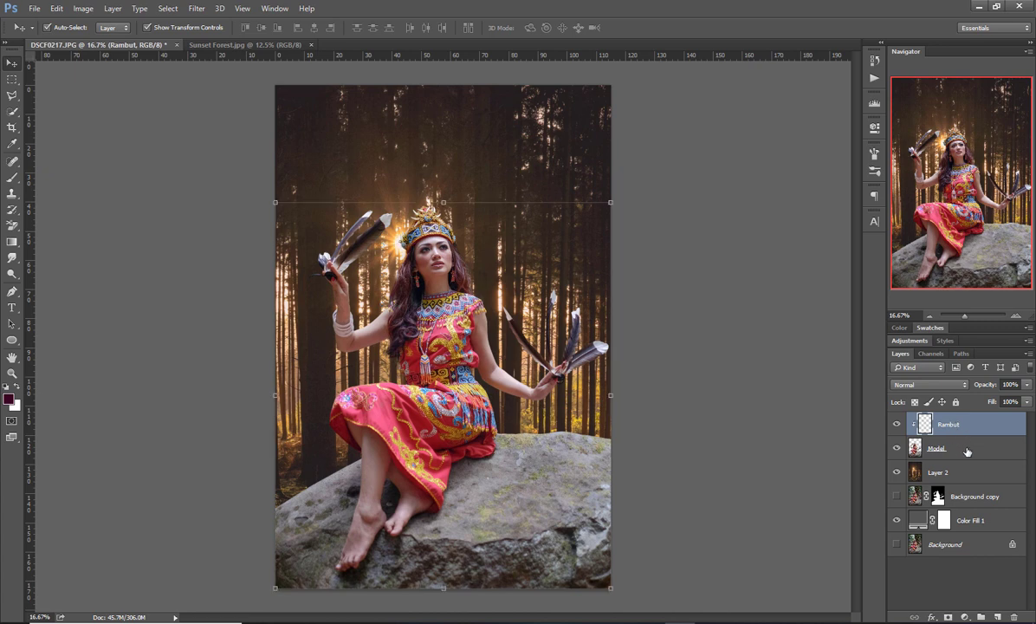
left_click(967, 448, "shift")
right_click(973, 446)
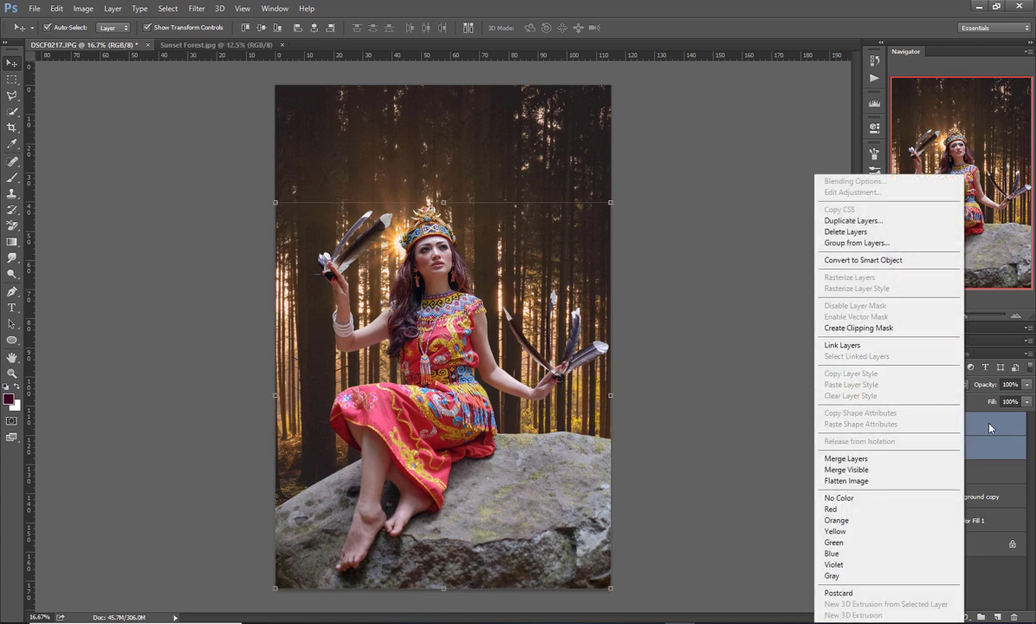
left_click(859, 327)
left_click(770, 381)
Step: Transform the forest layer to about 102.3% scale and reposition it so the sun sits between the woman's head and the lower feathers
left_click(930, 473)
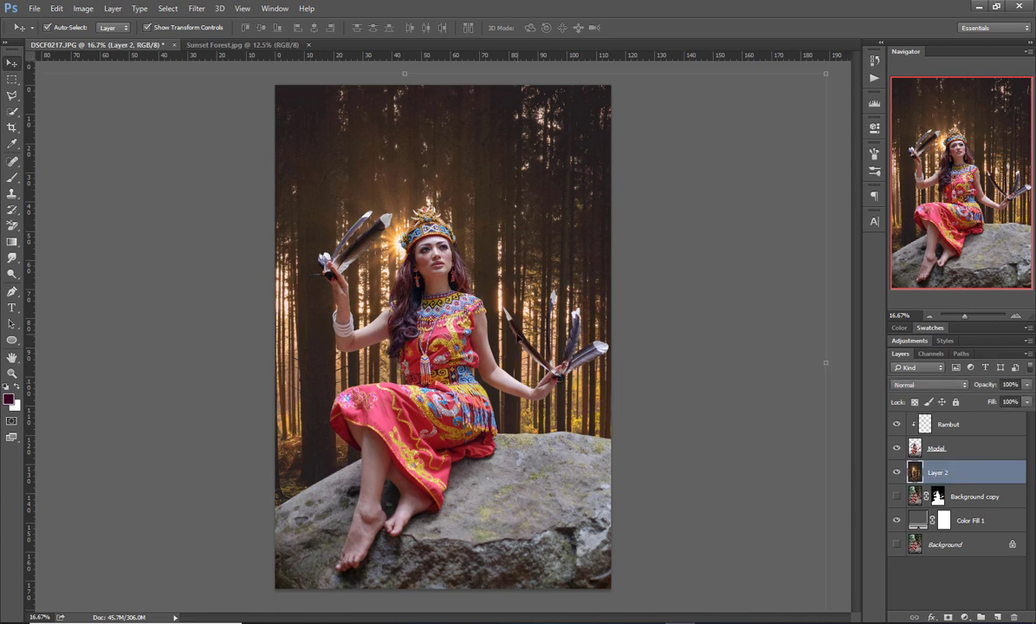
scroll(518, 341, "down", 1)
key("ctrl+t")
left_click_drag(433, 325, 512, 306)
key("ctrl+minus")
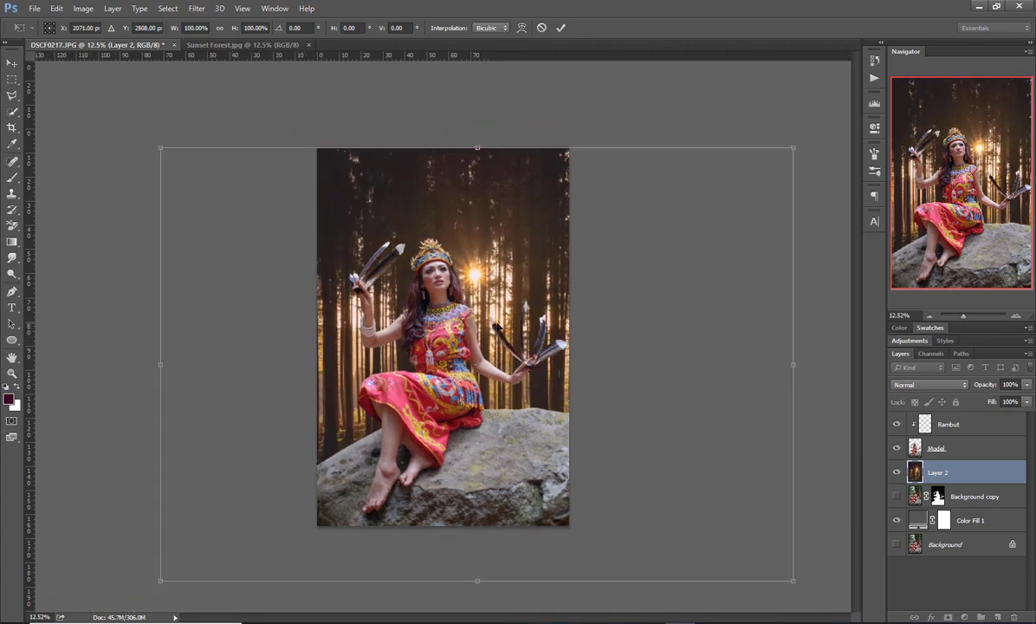
left_click_drag(712, 524, 722, 531)
mouse_move(435, 381)
left_mouse_down()
mouse_move(432, 391)
mouse_move(431, 382)
left_mouse_up()
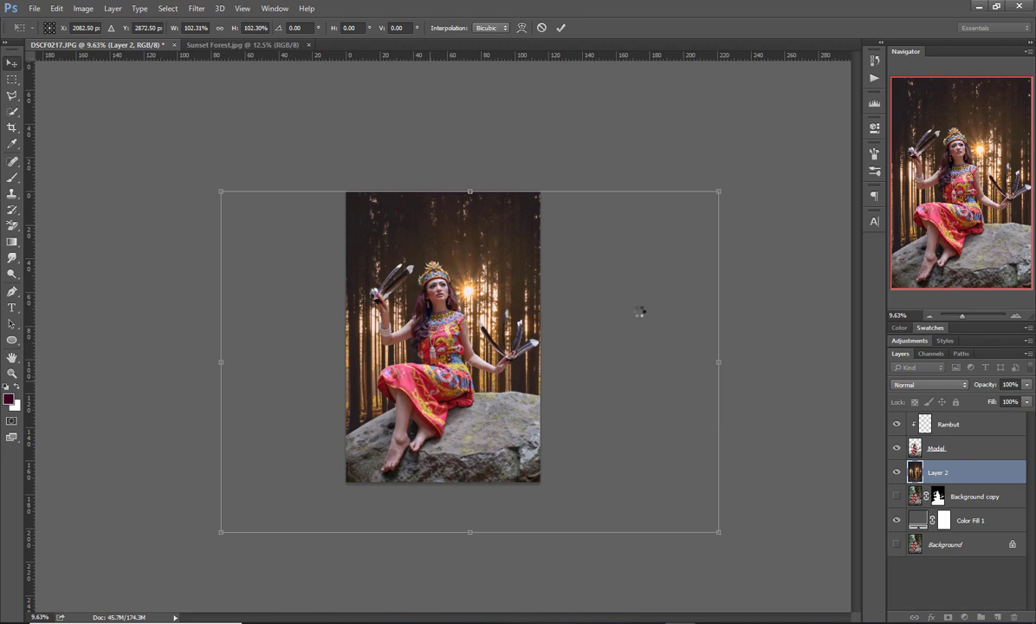
key("Return")
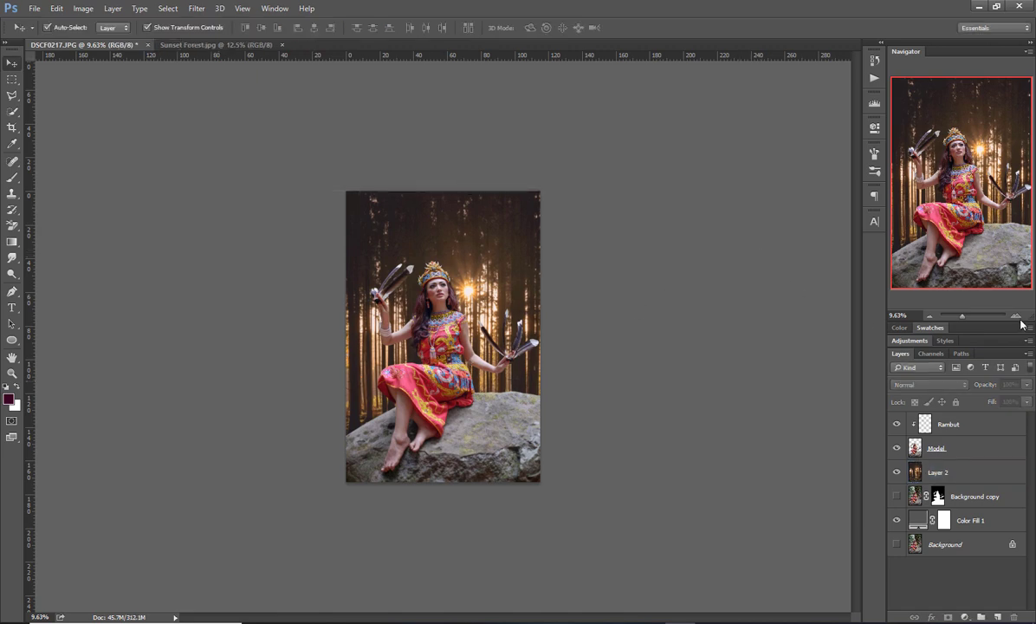
Step: Rename the forest layer as BG and convert it to a Smart Object
left_click(1018, 317)
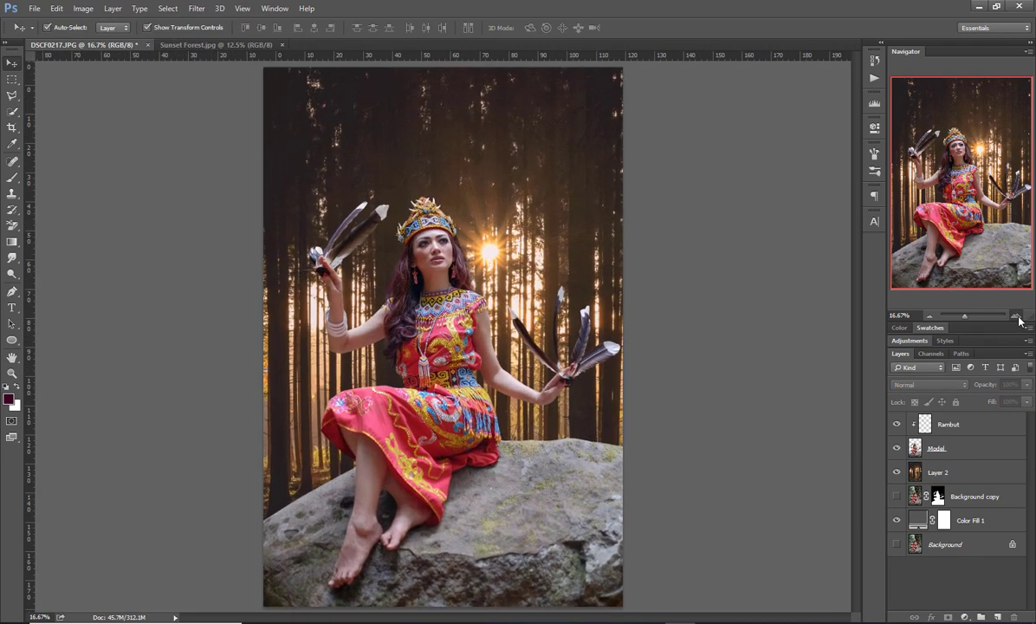
left_click(1018, 318)
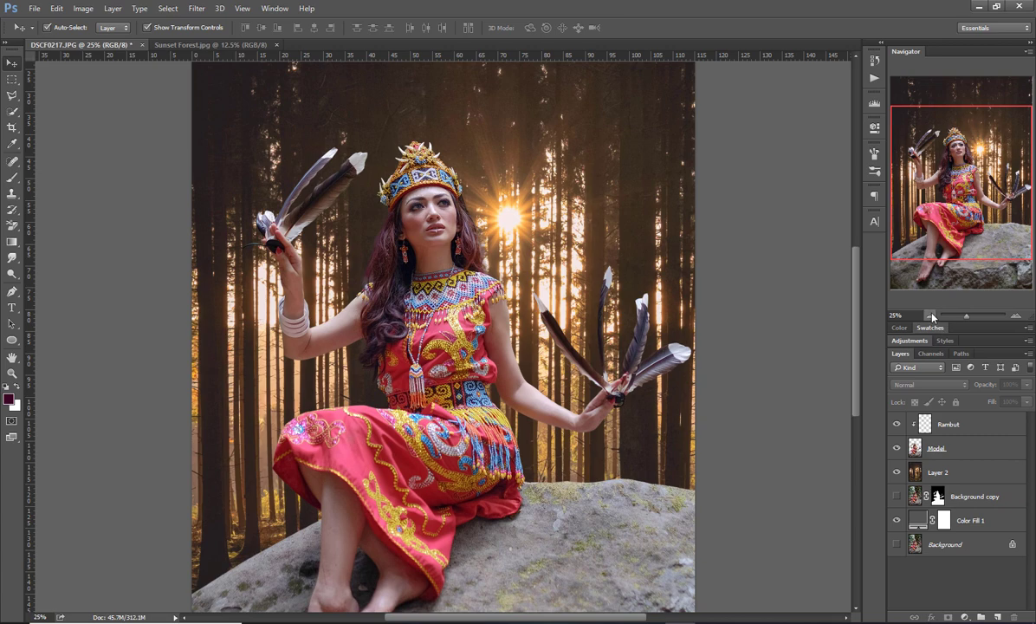
left_click(931, 316)
left_click(909, 466)
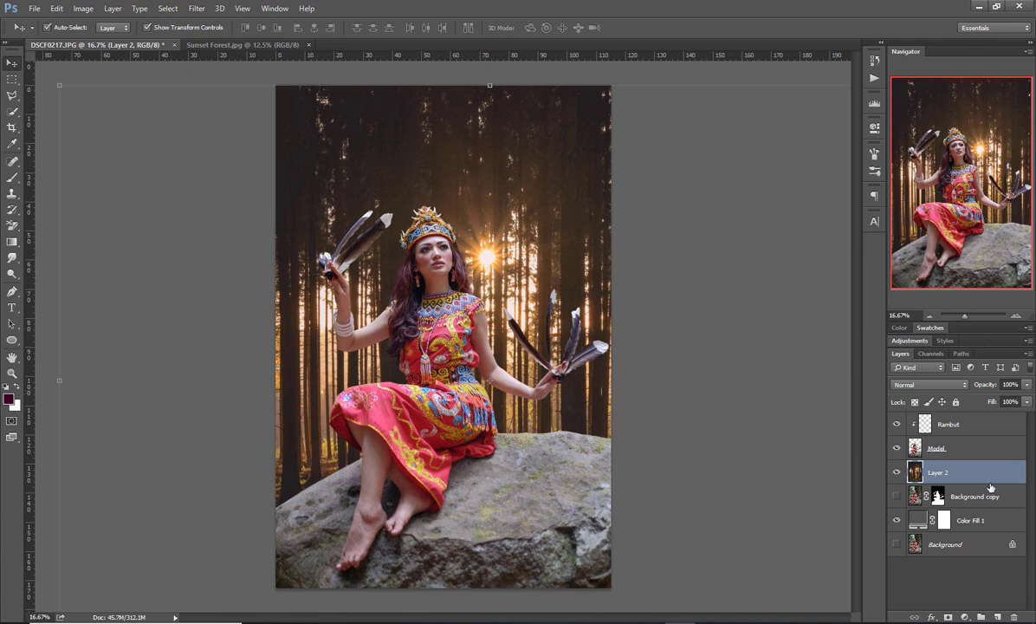
double_click(937, 472)
type("BG")
key("Return")
right_click(957, 473)
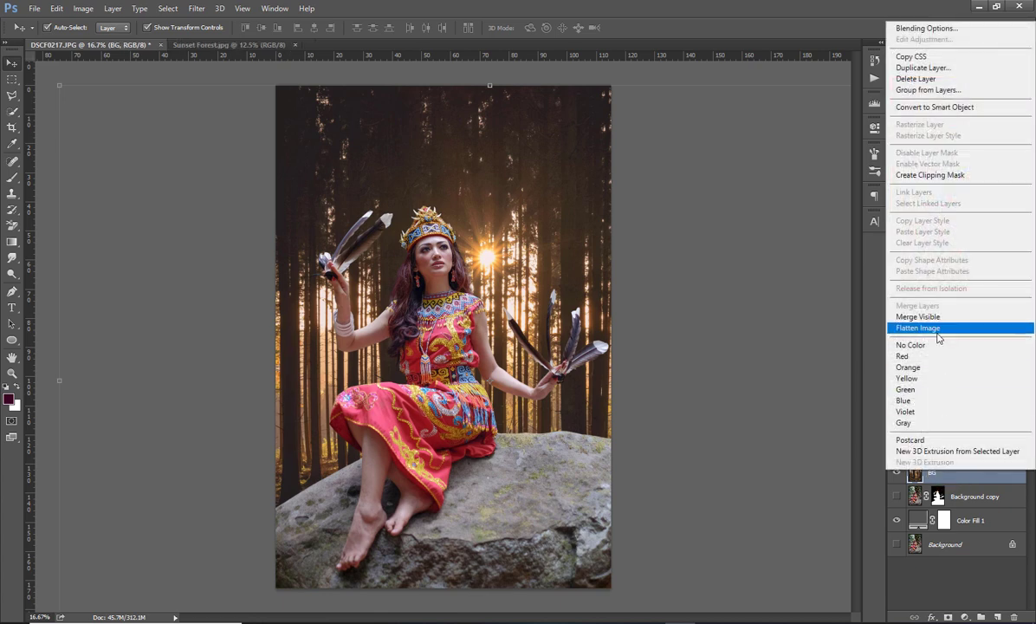
left_click(922, 107)
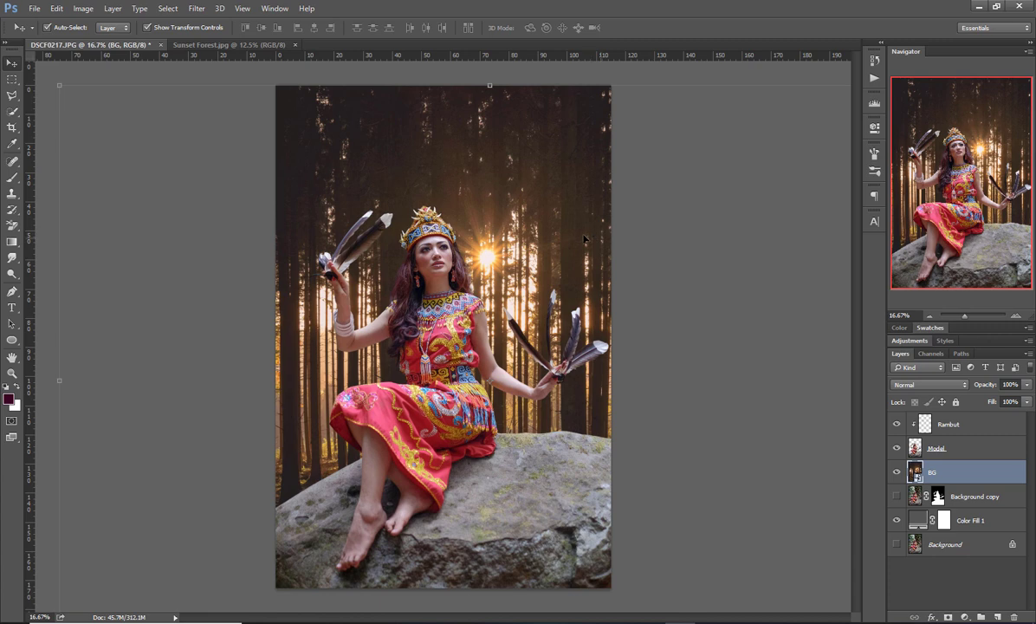
Step: Apply a Gaussian Blur with a 25-pixel radius to the BG layer
left_click(196, 8)
mouse_move(285, 134)
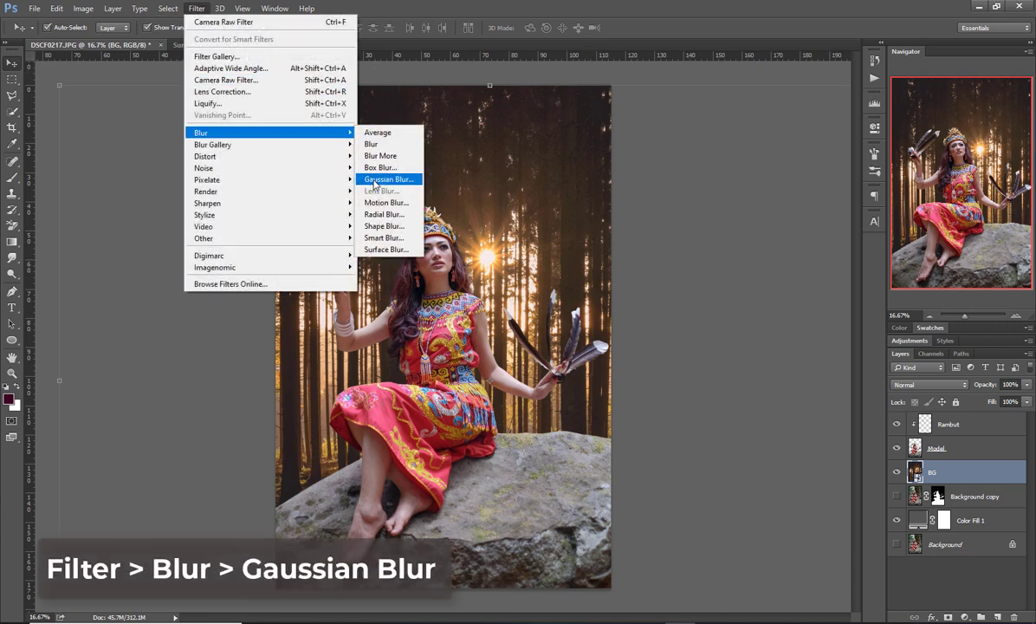
left_click(375, 179)
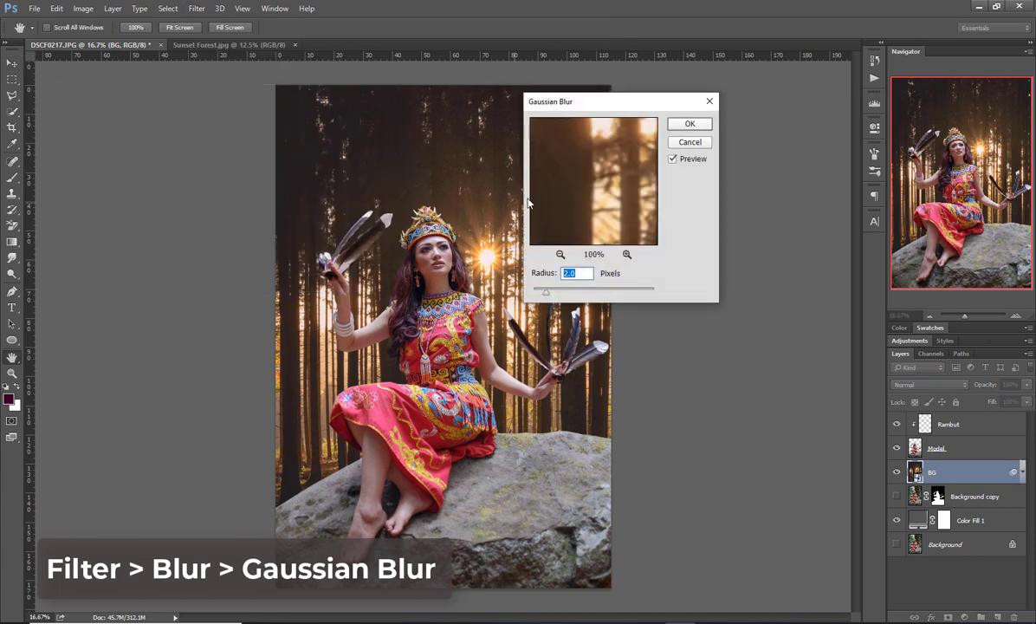
left_click_drag(560, 110, 665, 160)
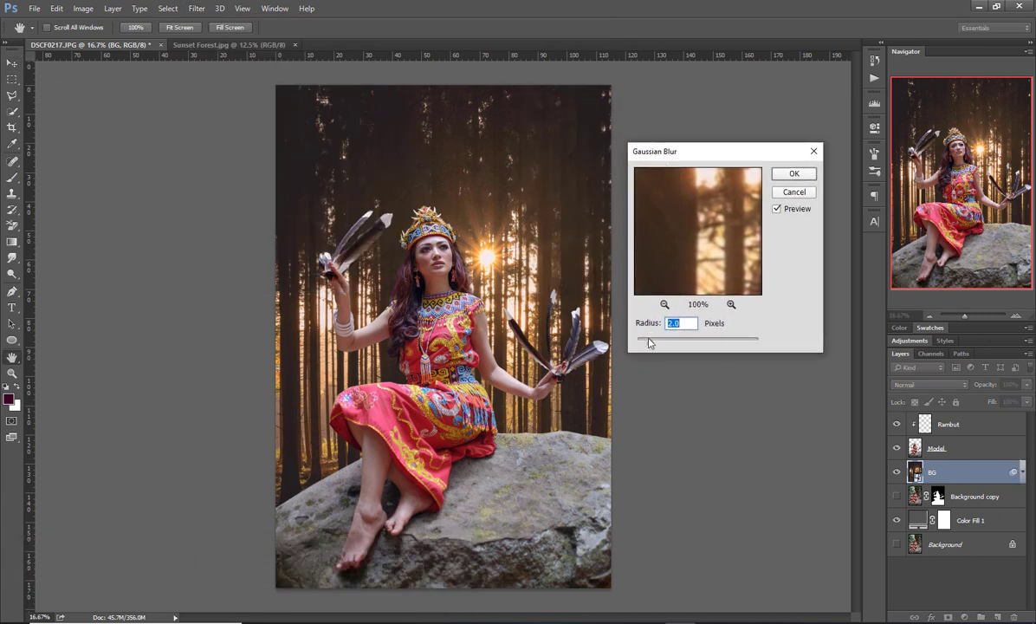
left_click_drag(650, 341, 695, 347)
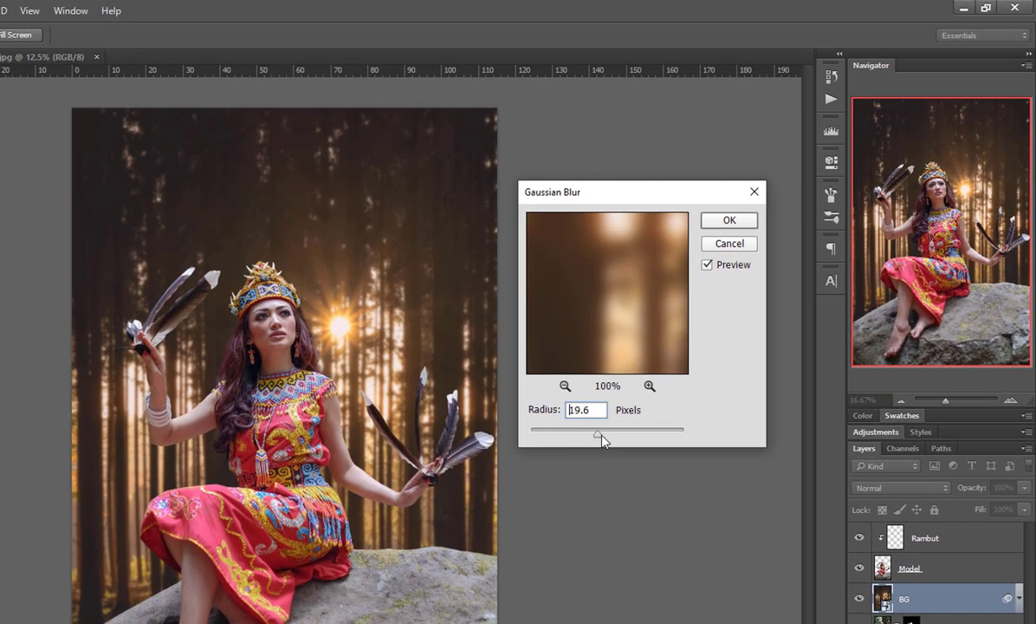
mouse_move(602, 436)
left_mouse_down()
mouse_move(594, 435)
mouse_move(606, 438)
left_mouse_up()
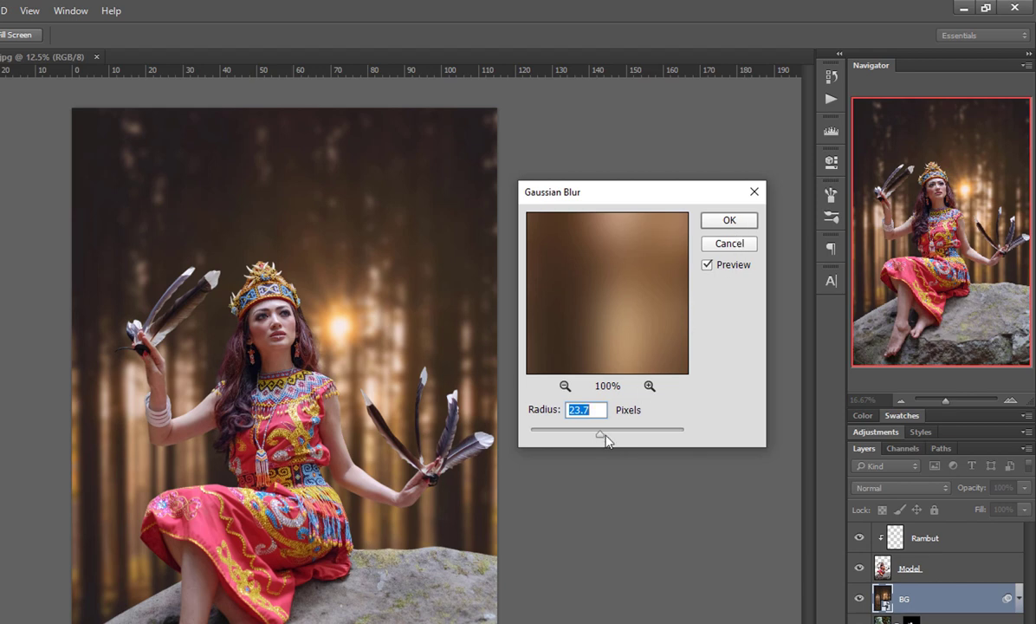
type("2")
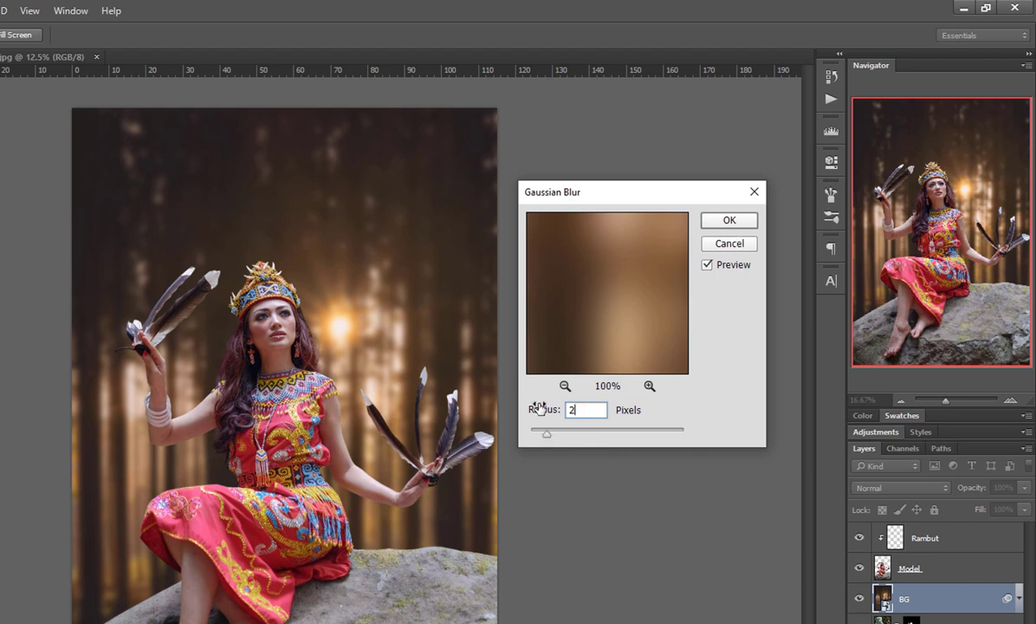
type("5")
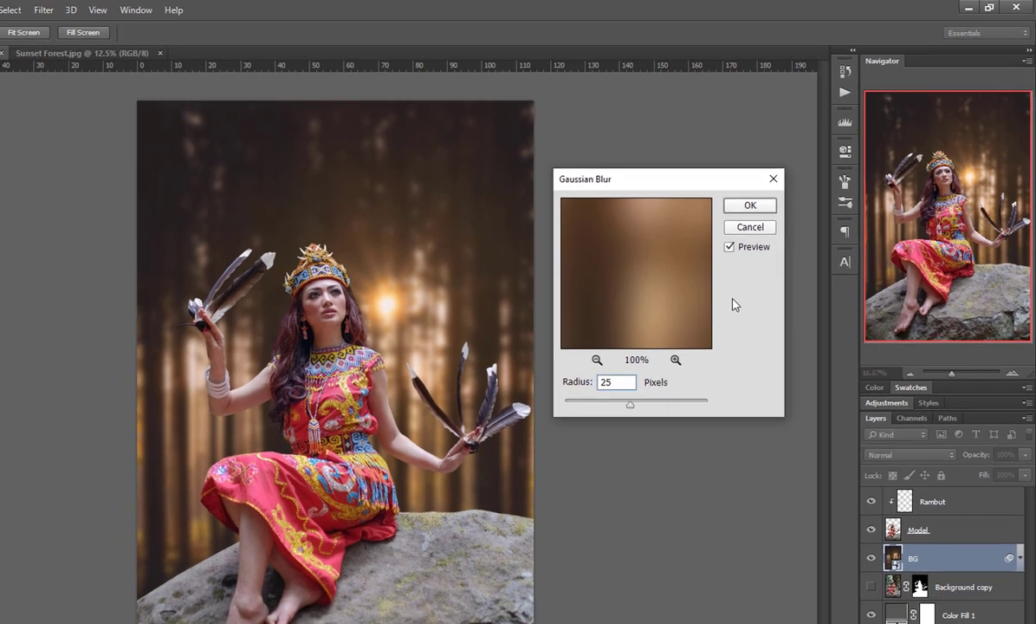
left_click(750, 207)
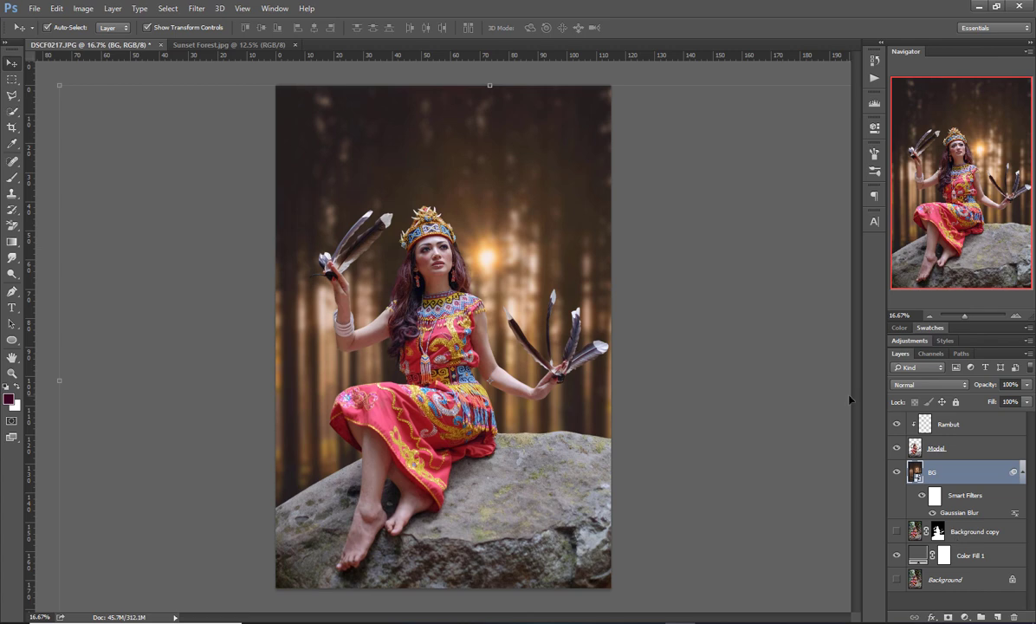
Step: Edit the BG layer's Gaussian Blur smart filter and raise its radius to 46.9 pixels
key("ctrl+plus")
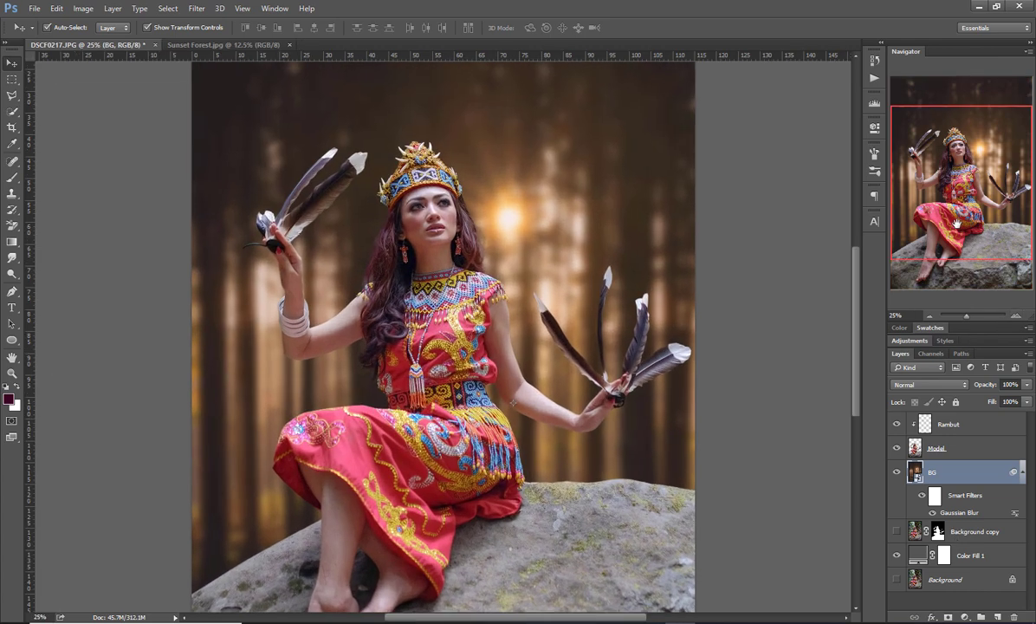
left_click_drag(955, 189, 955, 178)
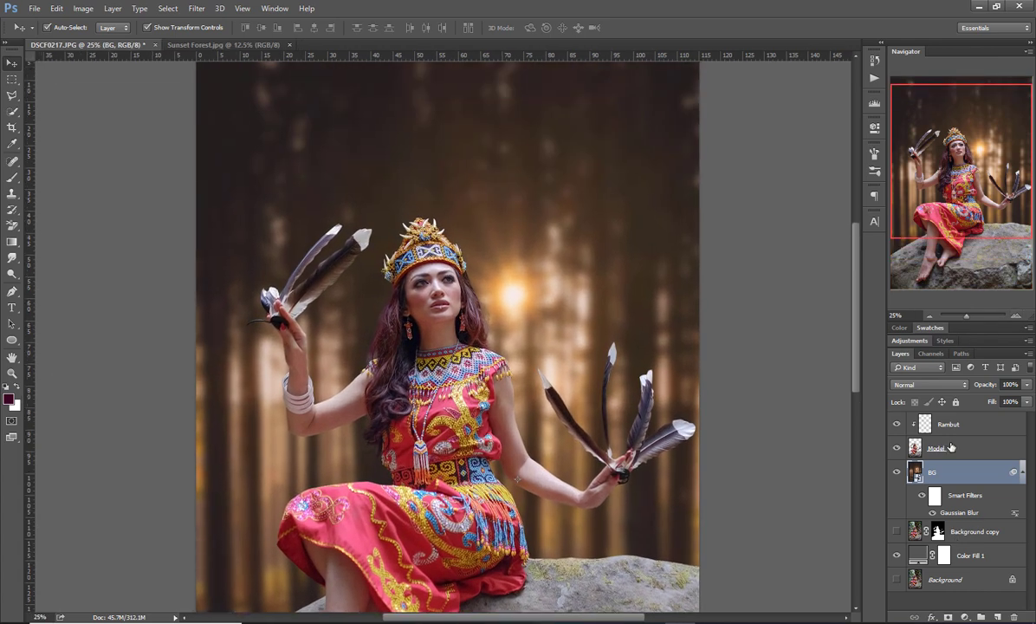
double_click(953, 513)
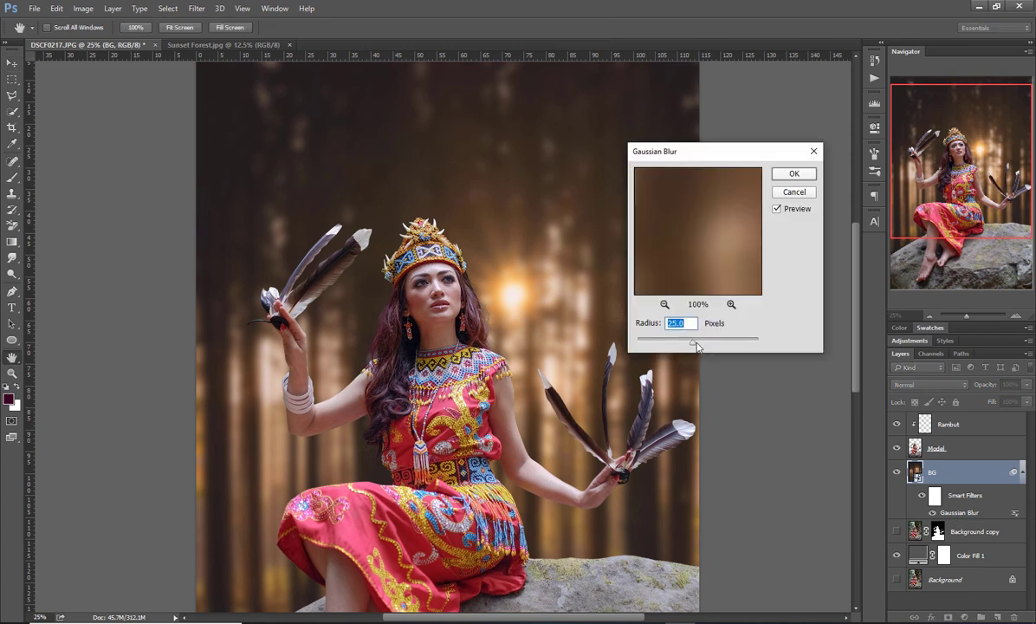
left_click_drag(698, 345, 705, 344)
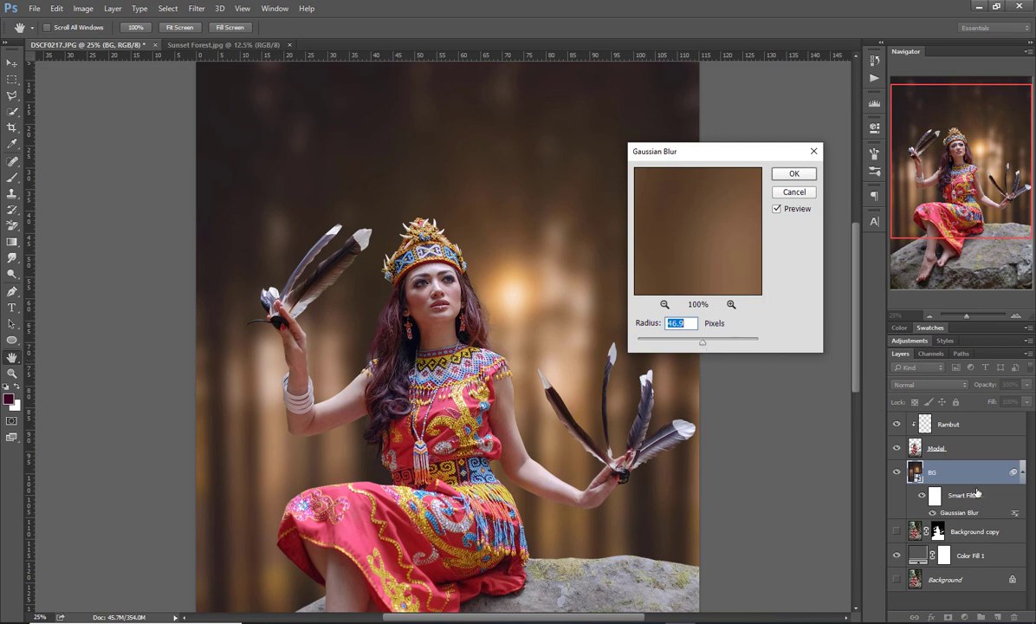
left_click(790, 174)
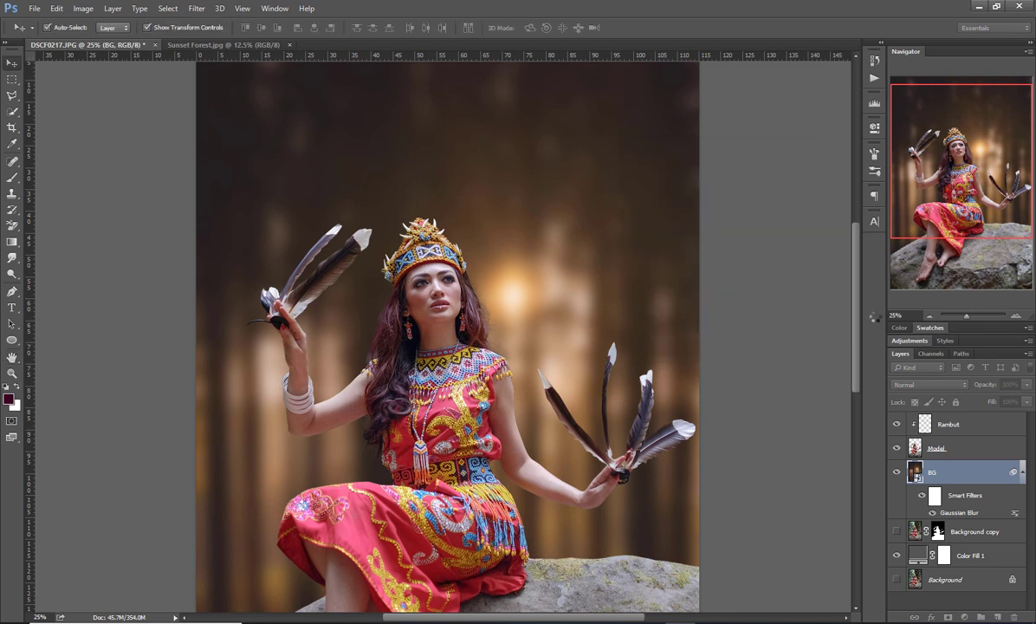
left_click(927, 317)
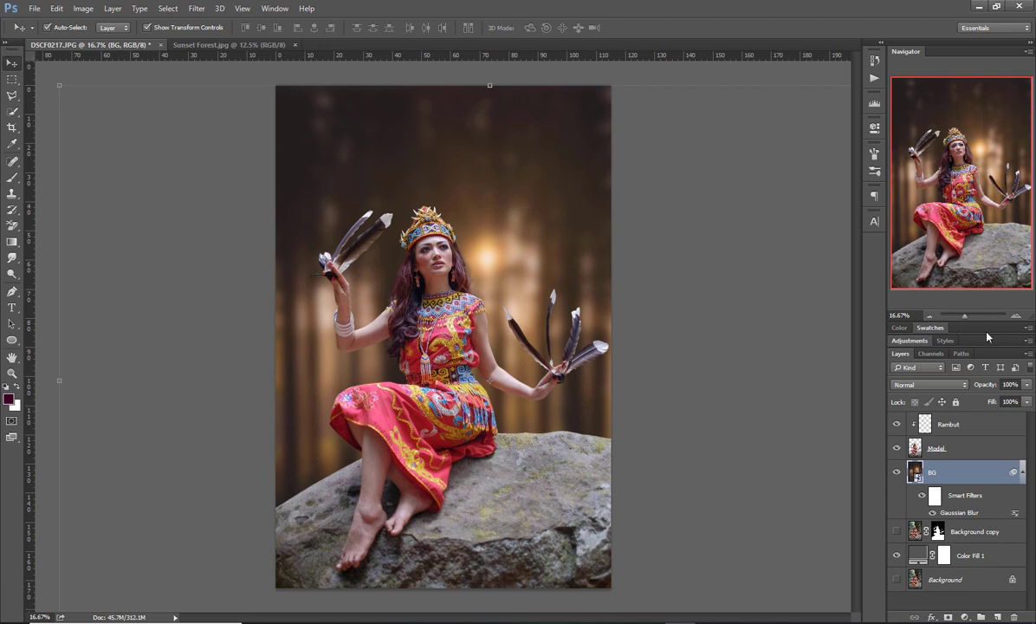
Step: Inspect the woman's hair, crown and feather edges up close against the blurred forest background
left_click(1017, 316)
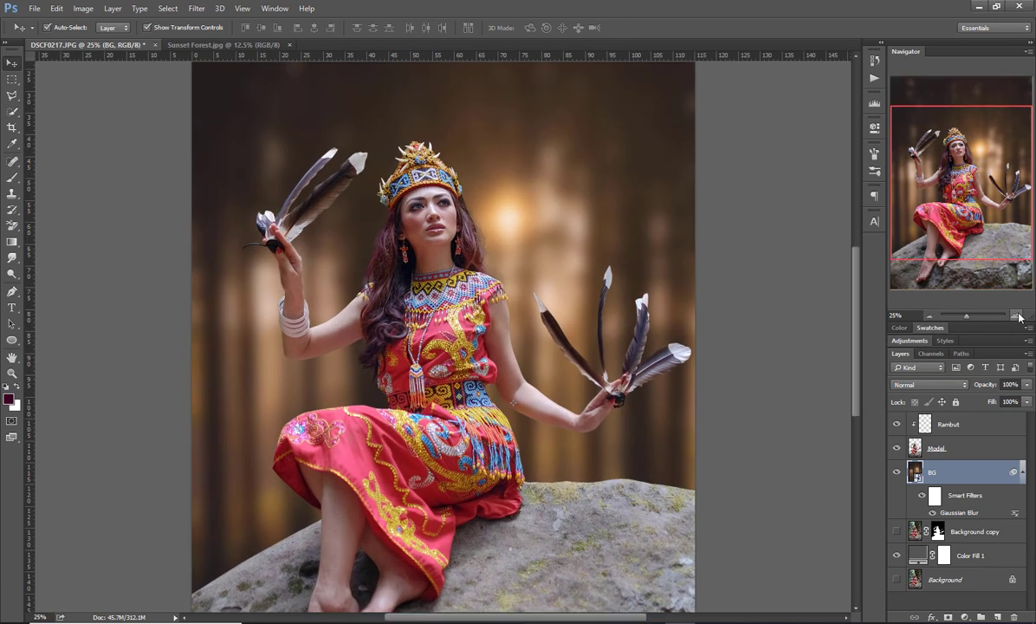
key("ctrl+plus")
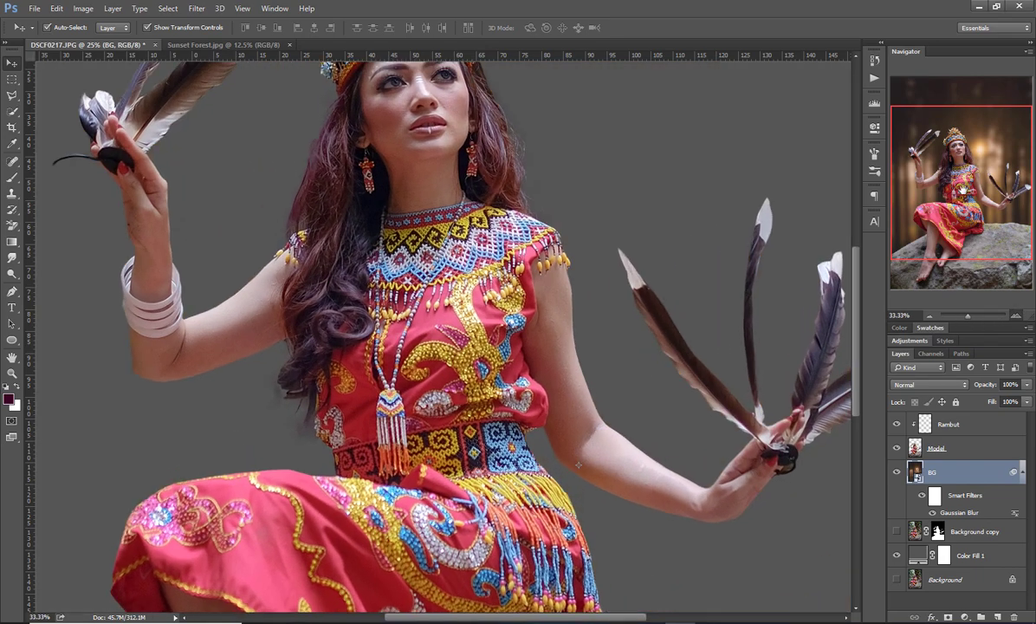
left_click_drag(959, 172, 958, 147)
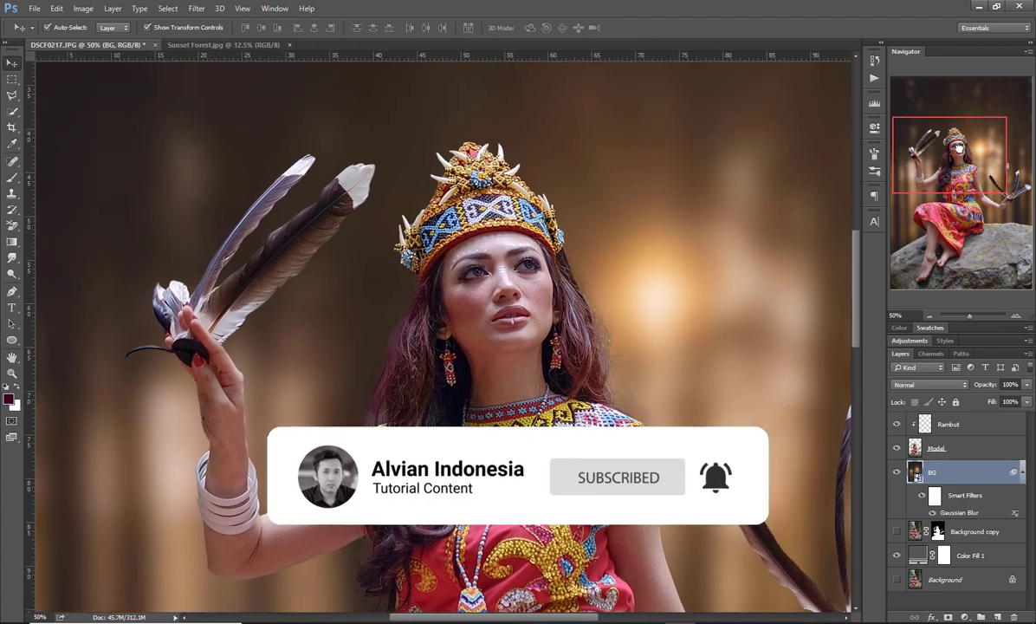
left_click(929, 315)
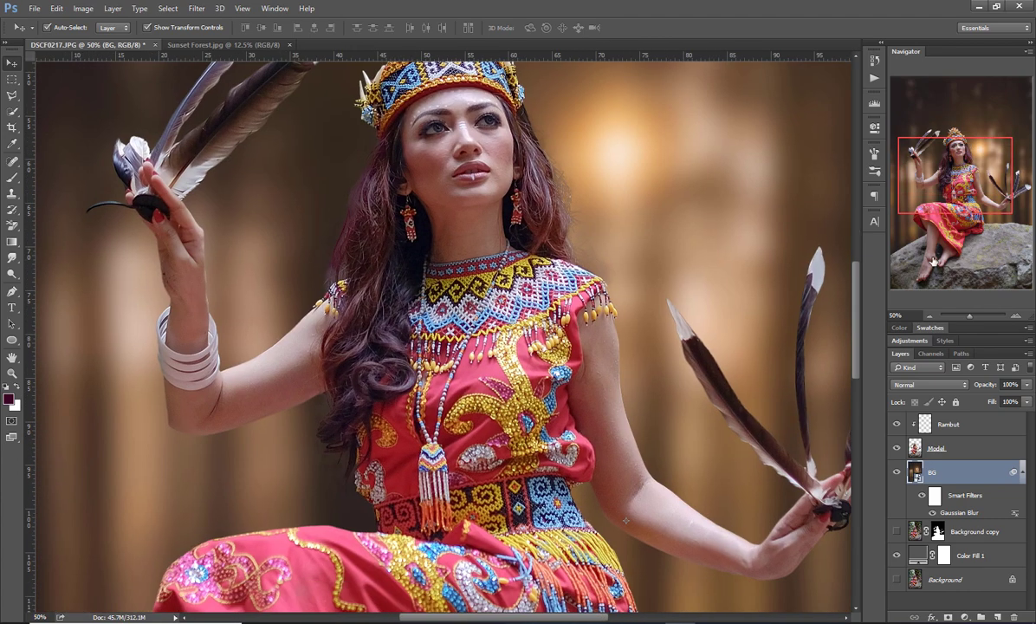
left_click(929, 316)
left_click(929, 316)
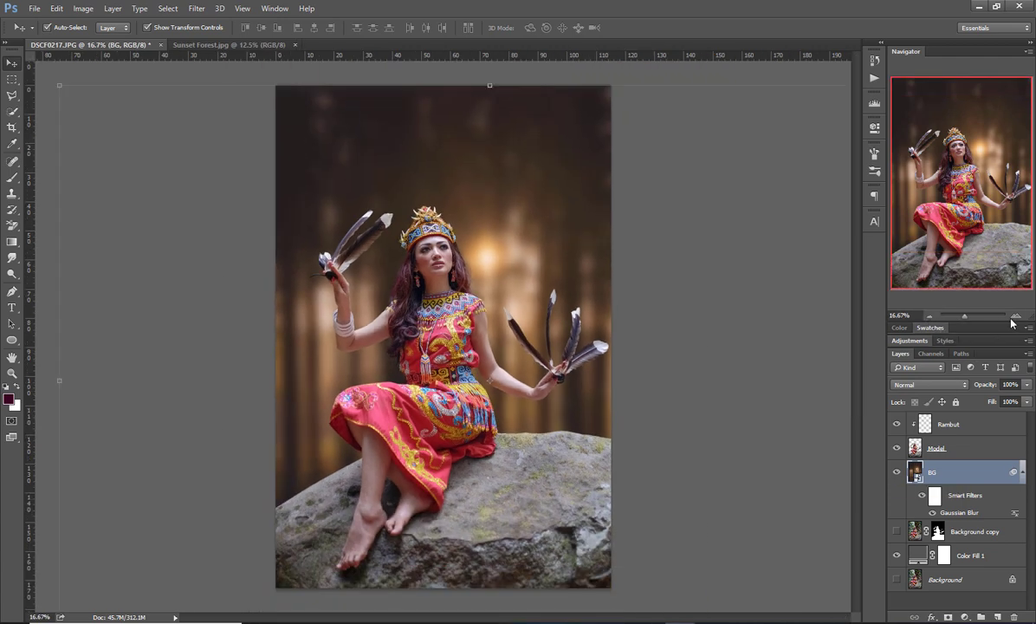
Step: Group the Rambut and Model layers, name the group Model, and collapse the BG layer's smart filter list
left_click(969, 428)
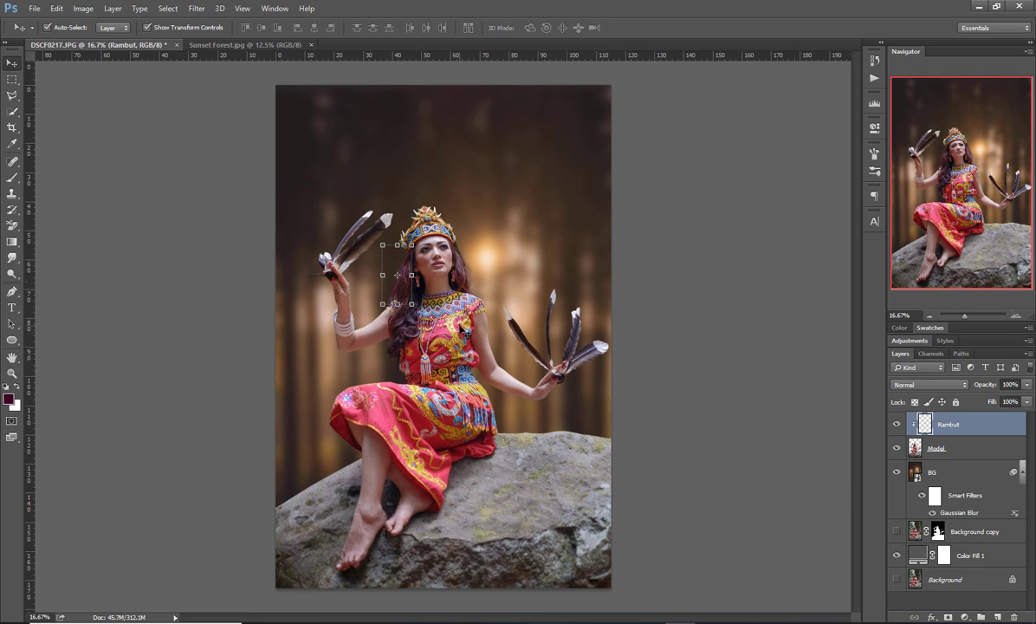
left_click(467, 332)
left_click(658, 308)
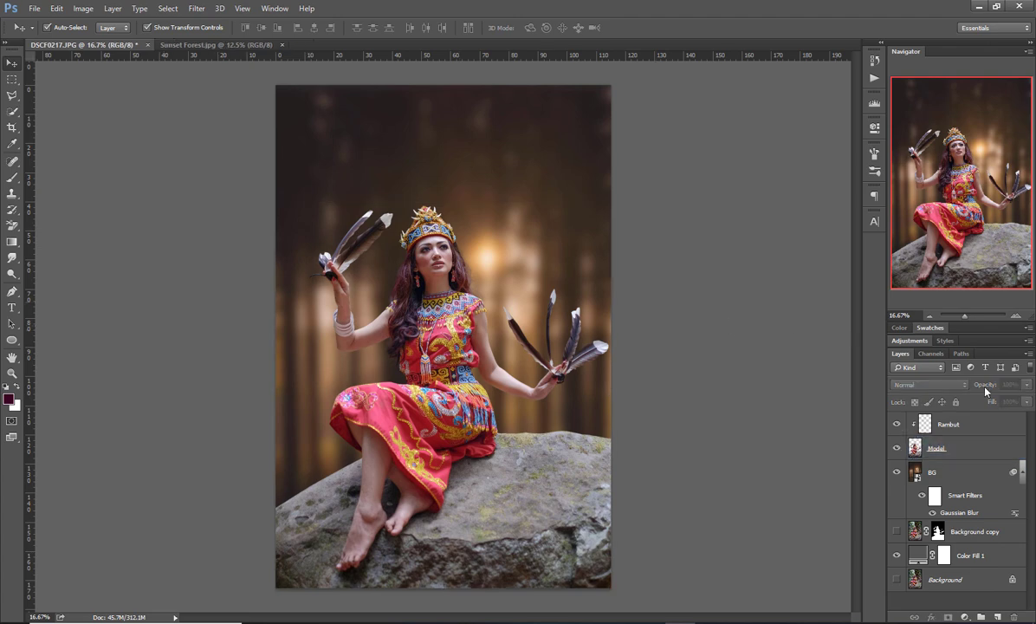
left_click(972, 424)
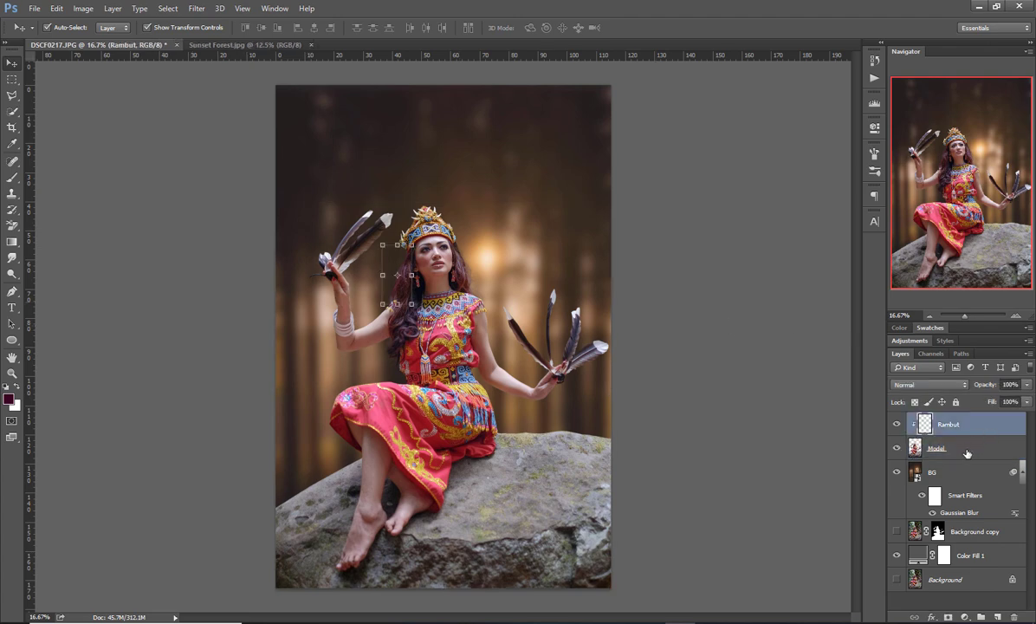
left_click(967, 453, "shift")
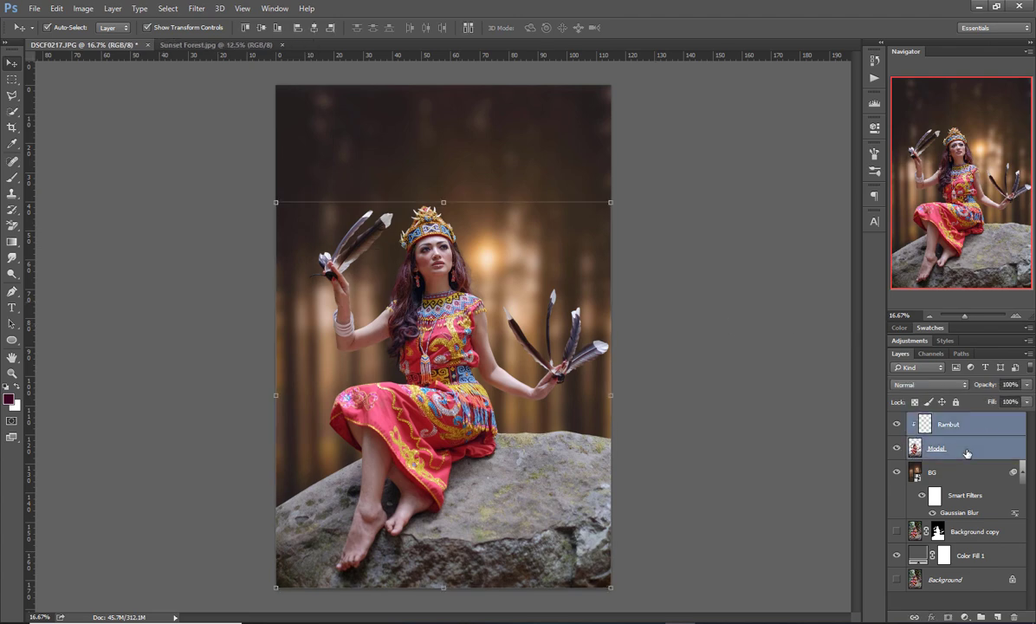
key("ctrl+g")
double_click(941, 421)
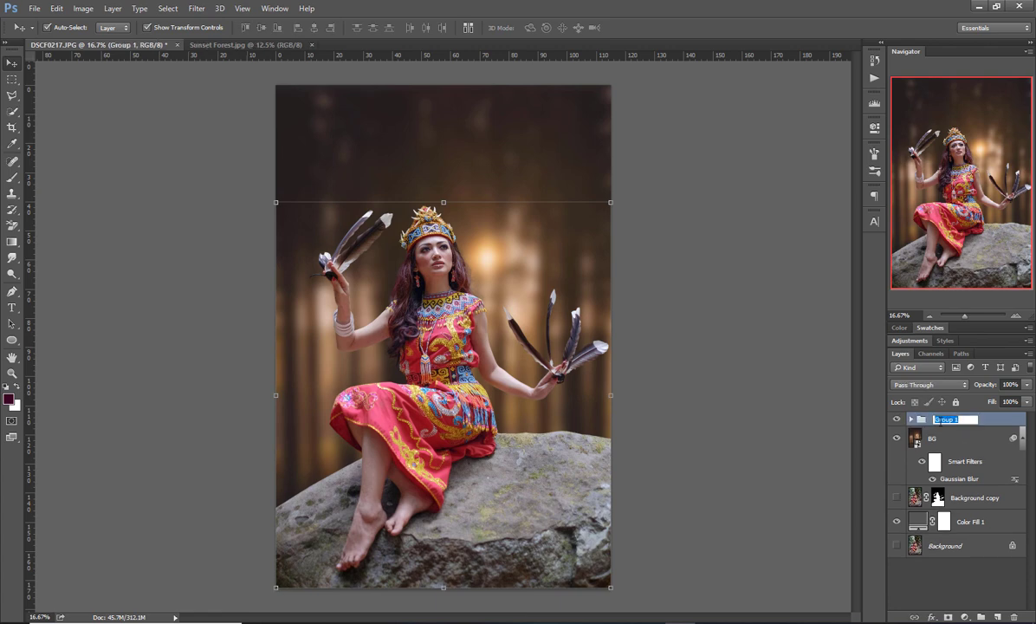
type("Model")
key("Return")
left_click(1021, 437)
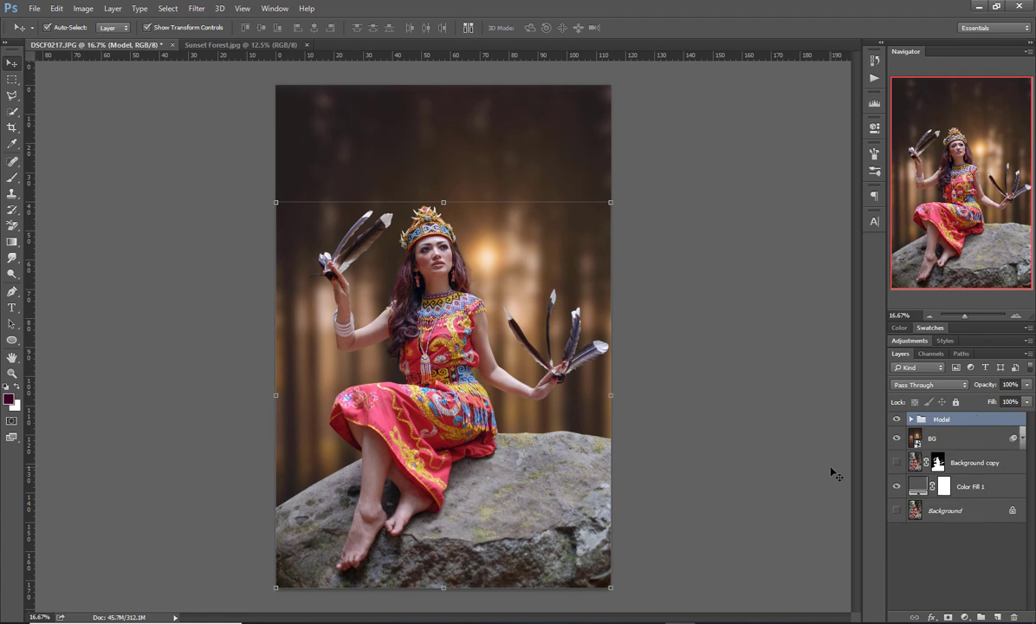
Step: Add a Brightness/Contrast adjustment layer above the Model group with brightness -45 and contrast -14
left_click(965, 617)
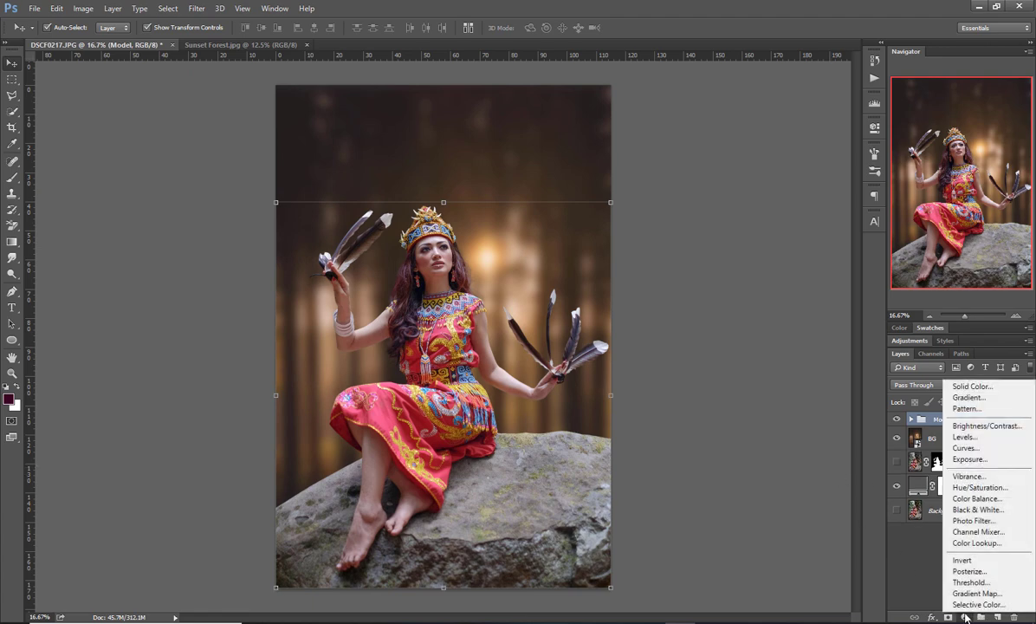
left_click(975, 425)
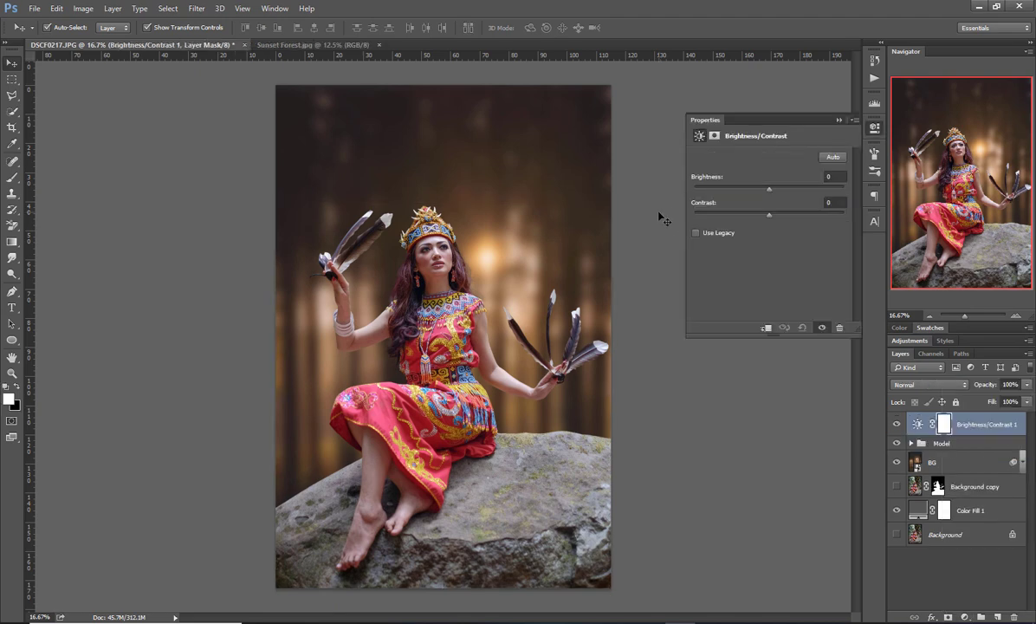
left_click_drag(756, 191, 748, 192)
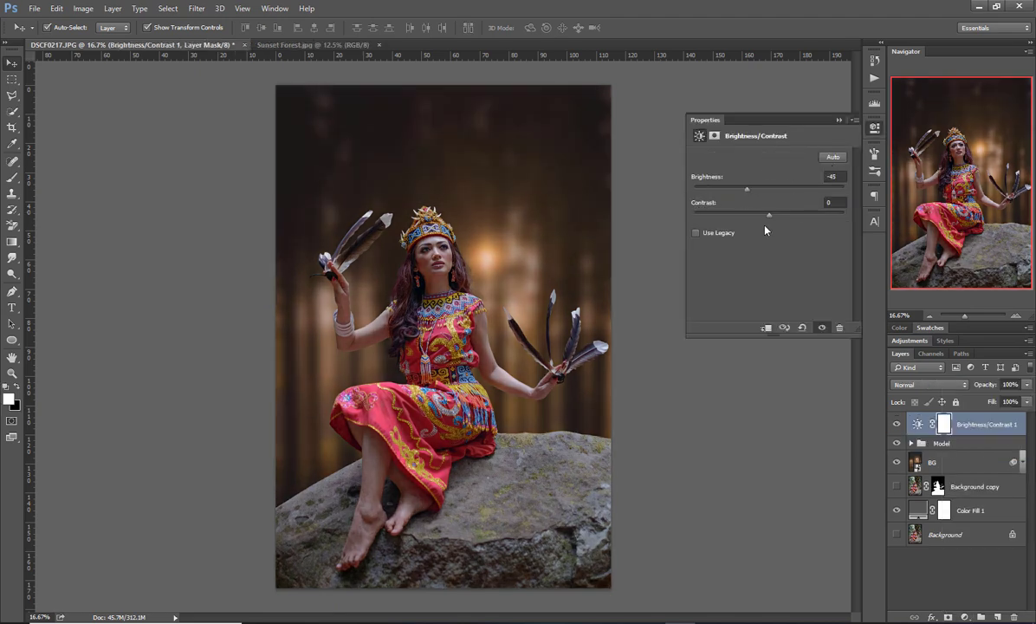
left_click_drag(766, 220, 751, 217)
left_click(838, 120)
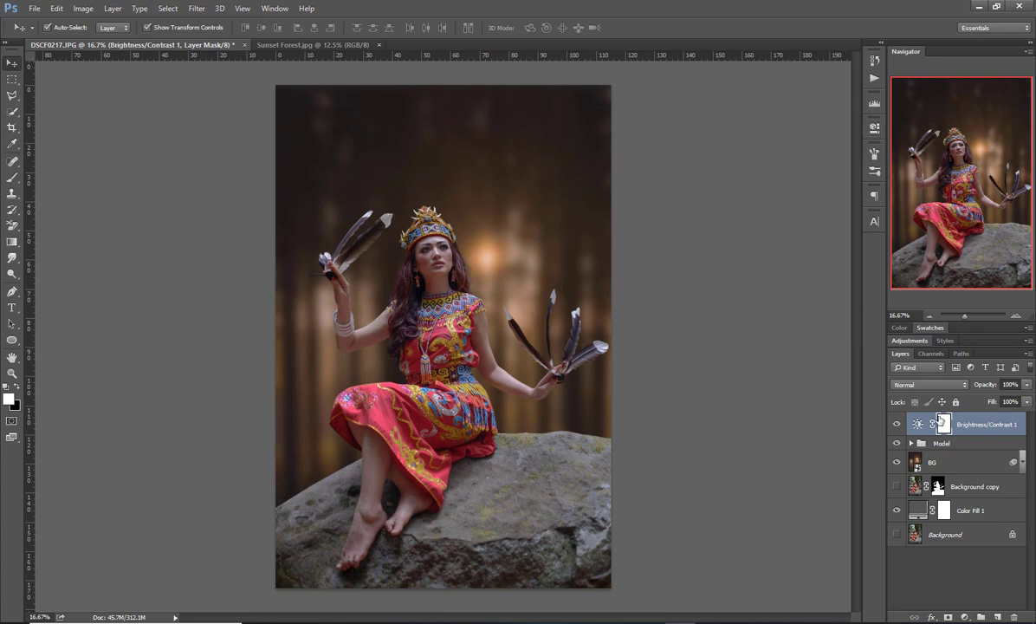
Step: Draw a black-to-white radial gradient on the Brightness/Contrast mask from around the woman outward, and compare the image with and without the adjustment
left_click(13, 244)
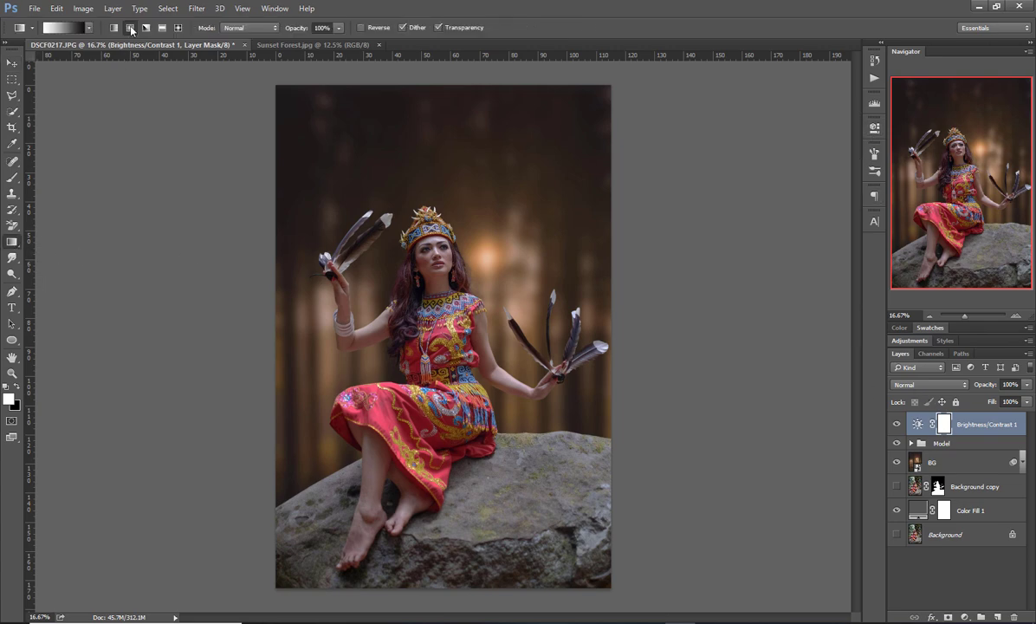
left_click(6, 384)
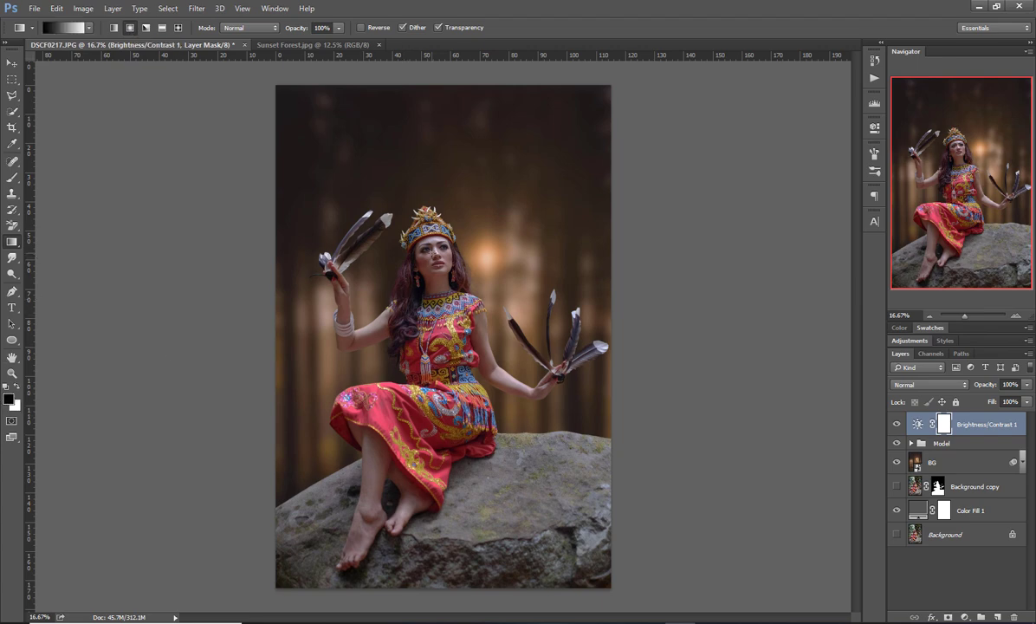
left_click_drag(418, 258, 572, 550)
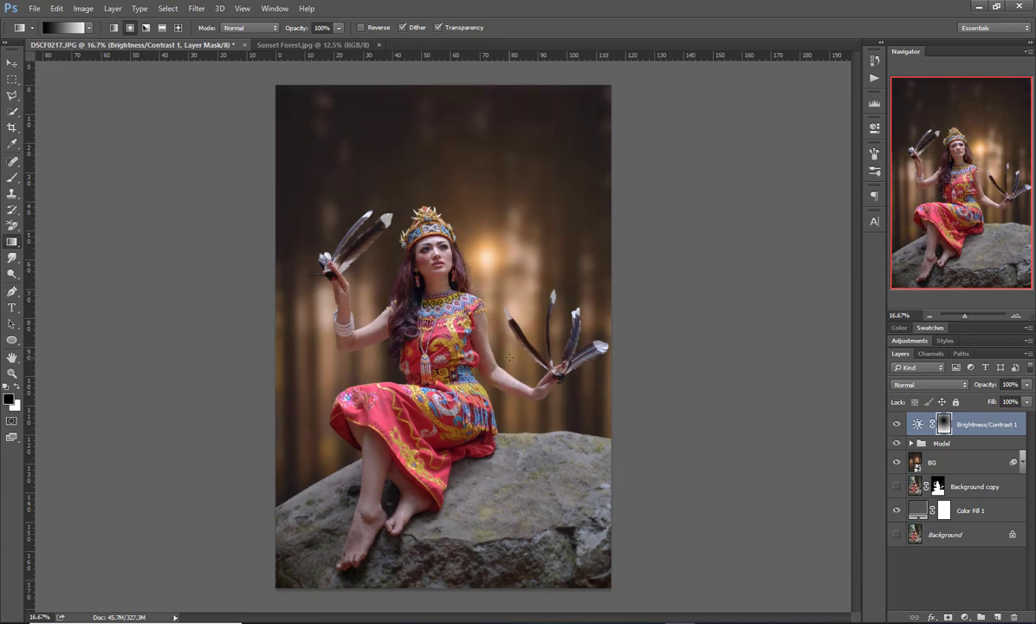
left_click_drag(364, 208, 265, 80)
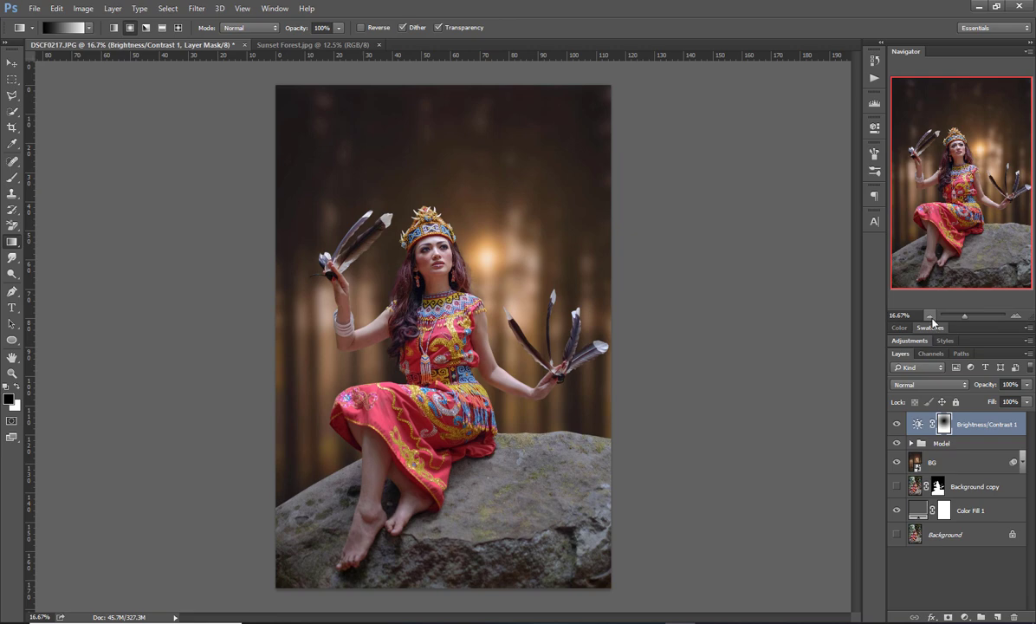
left_click(896, 426)
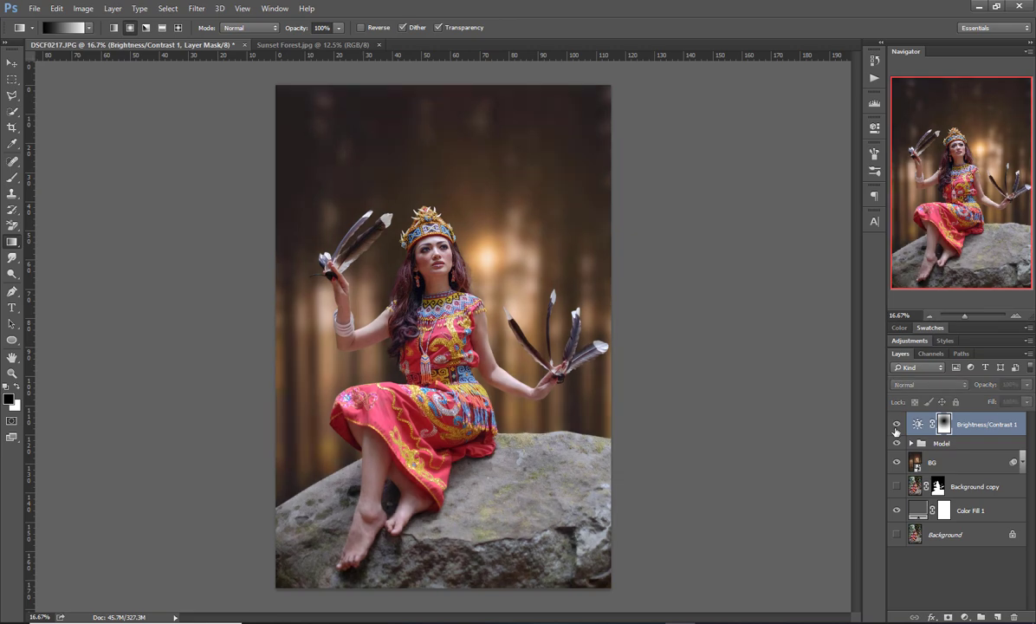
left_click(896, 426)
Step: Set the Brightness/Contrast adjustment's brightness to -86
double_click(918, 424)
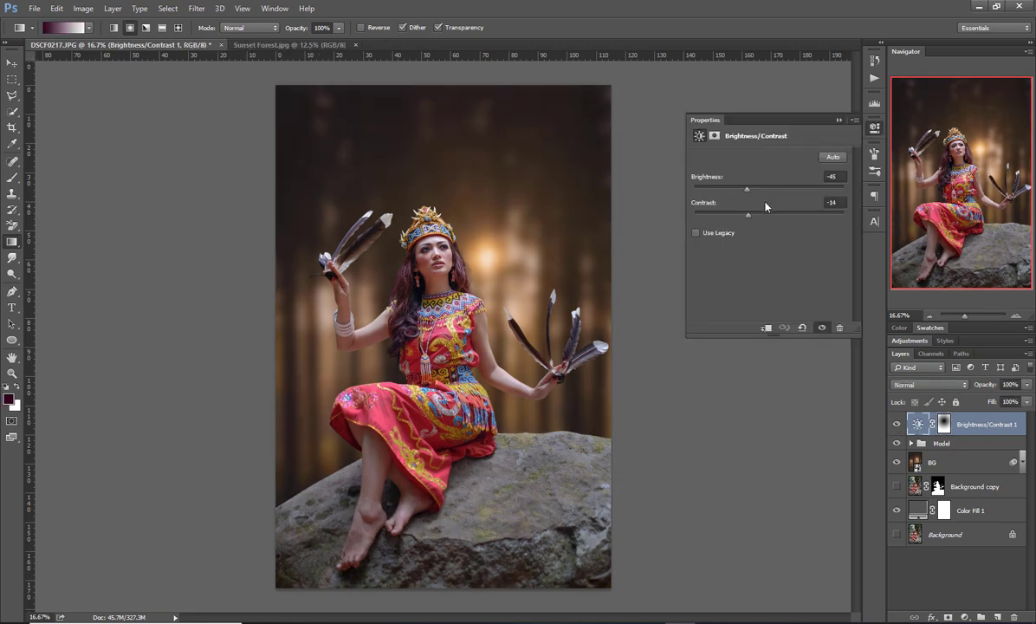
mouse_move(749, 193)
left_mouse_down()
mouse_move(720, 191)
mouse_move(729, 194)
left_mouse_up()
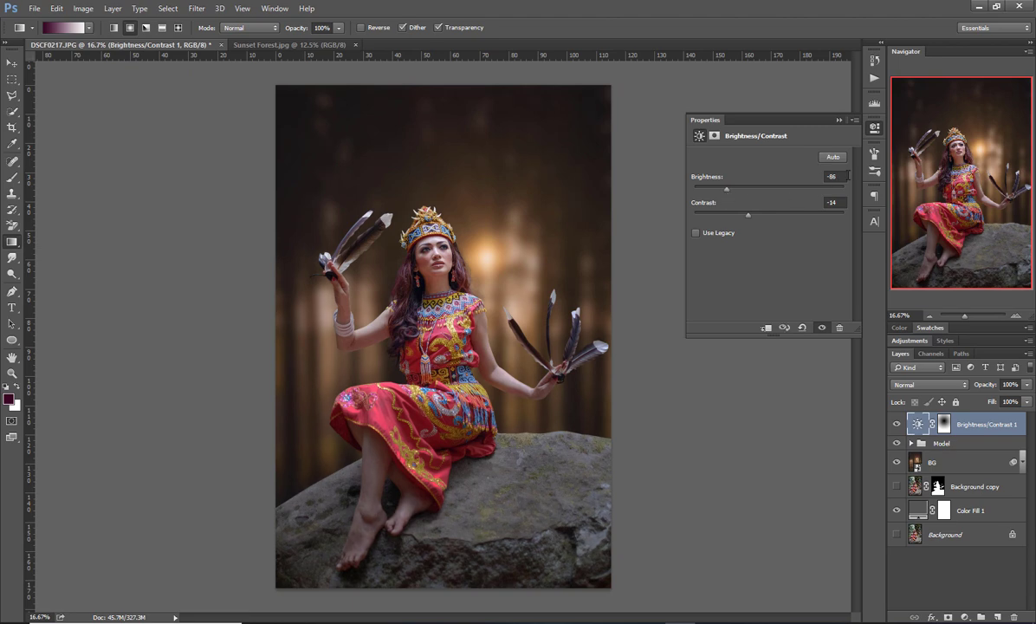
left_click(874, 128)
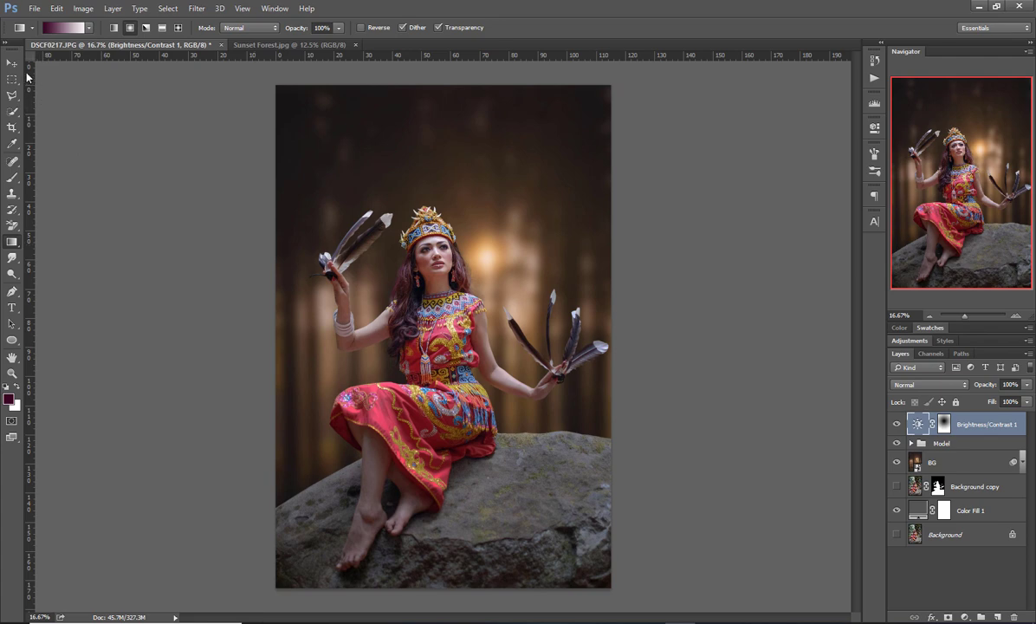
Step: Move the BG layer up to X 2082.50 px, Y 2332.50 px so the sun sits beside the top of the crown
left_click(12, 63)
left_click(936, 462)
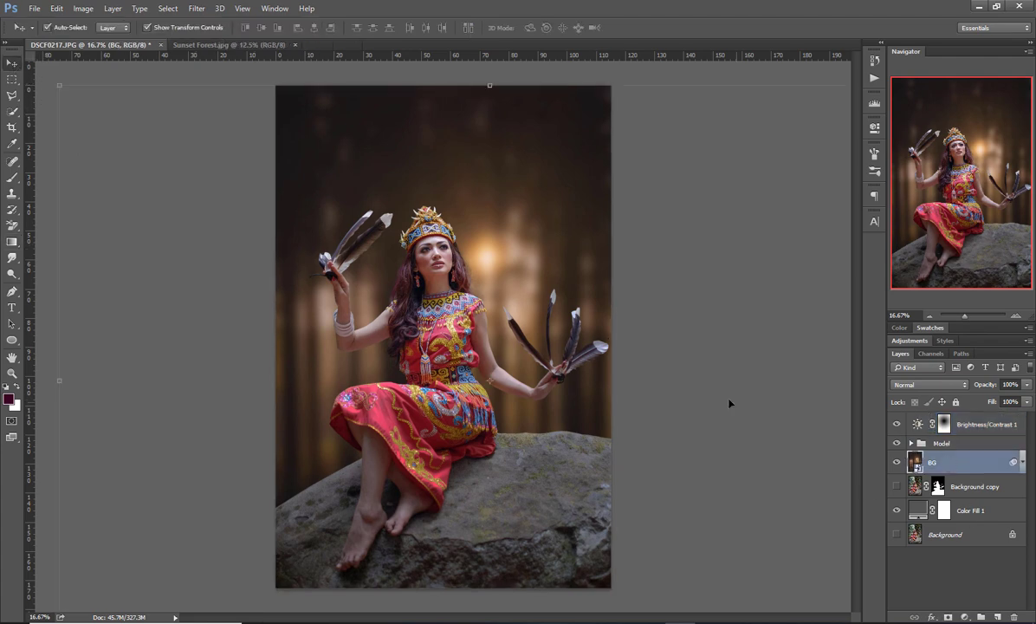
key("ctrl+t")
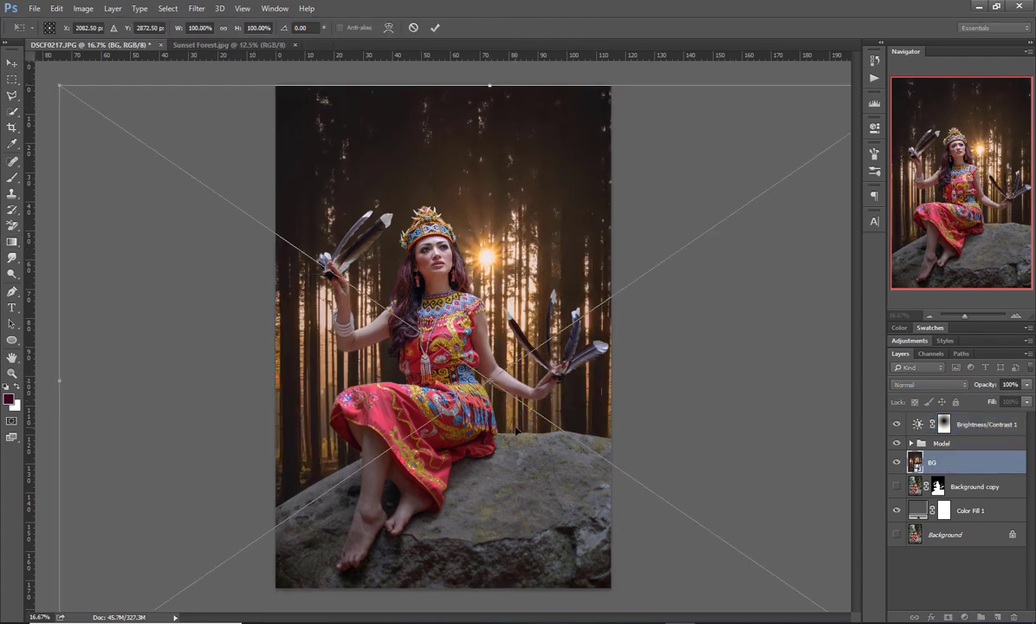
mouse_move(522, 370)
left_mouse_down()
mouse_move(514, 398)
mouse_move(521, 374)
left_mouse_up()
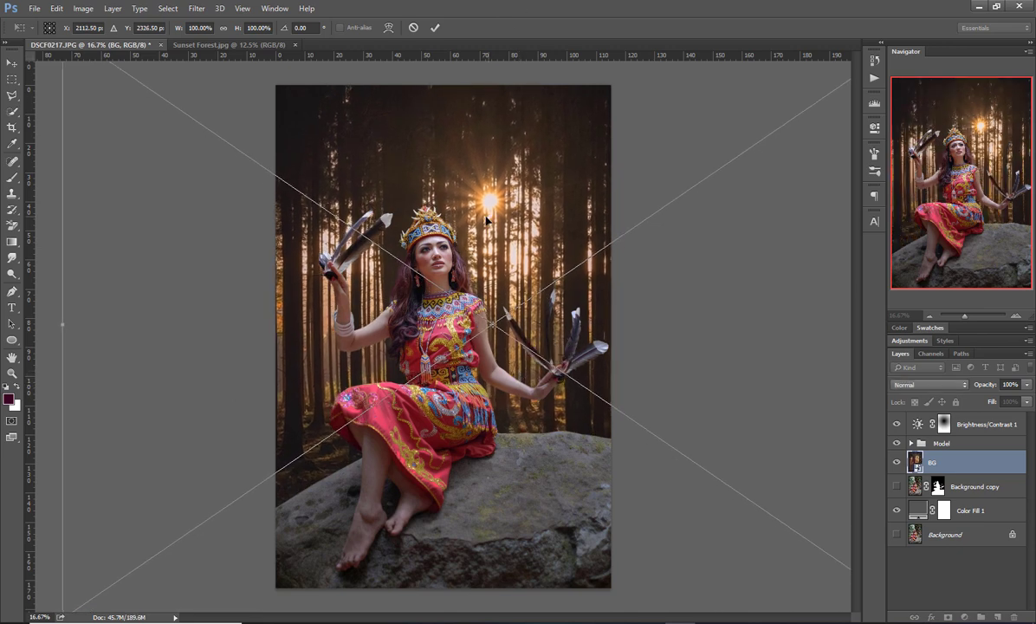
left_click_drag(488, 221, 484, 222)
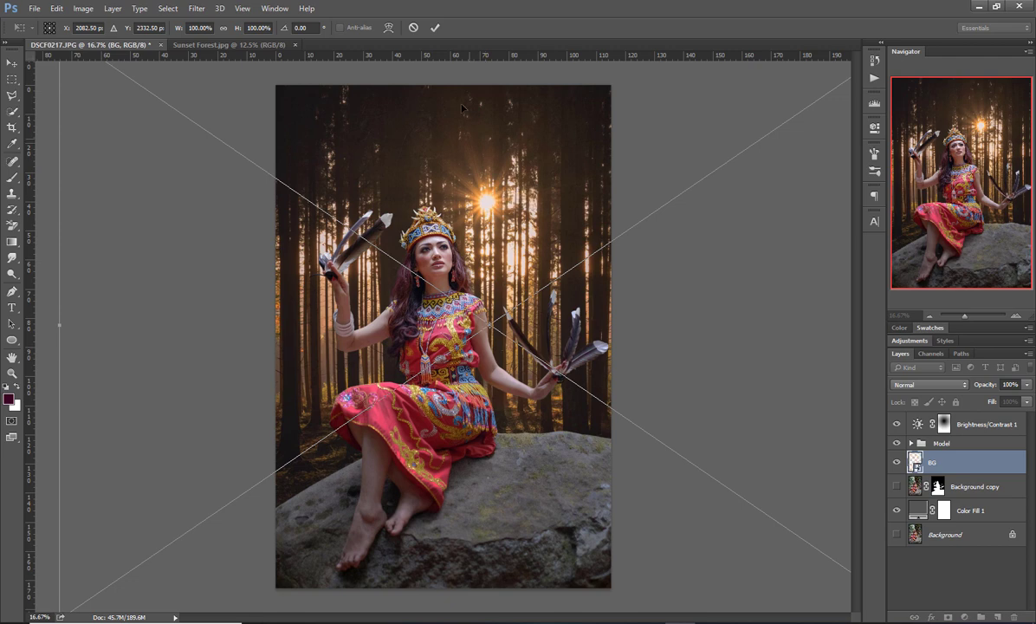
left_click(435, 29)
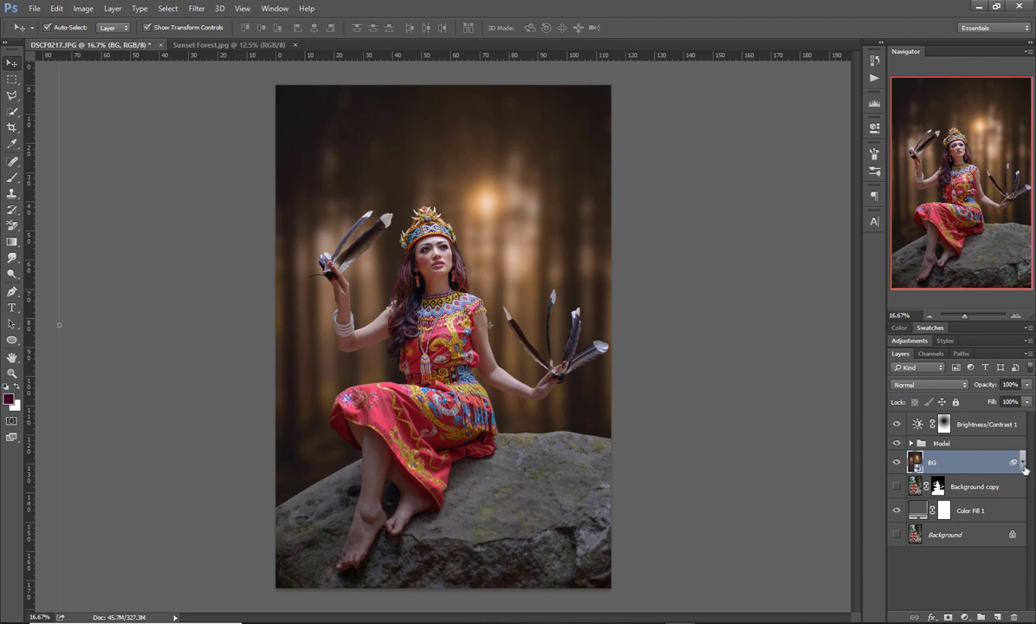
Step: Set the BG layer's Gaussian Blur smart filter radius to 15.5 pixels
key("ctrl+alt+f")
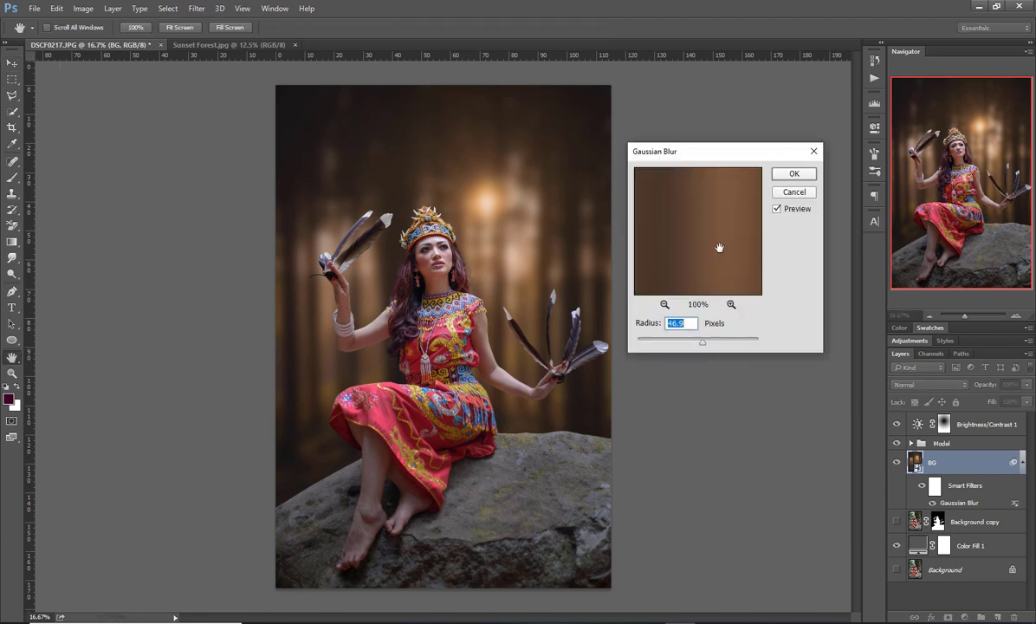
left_click(685, 341)
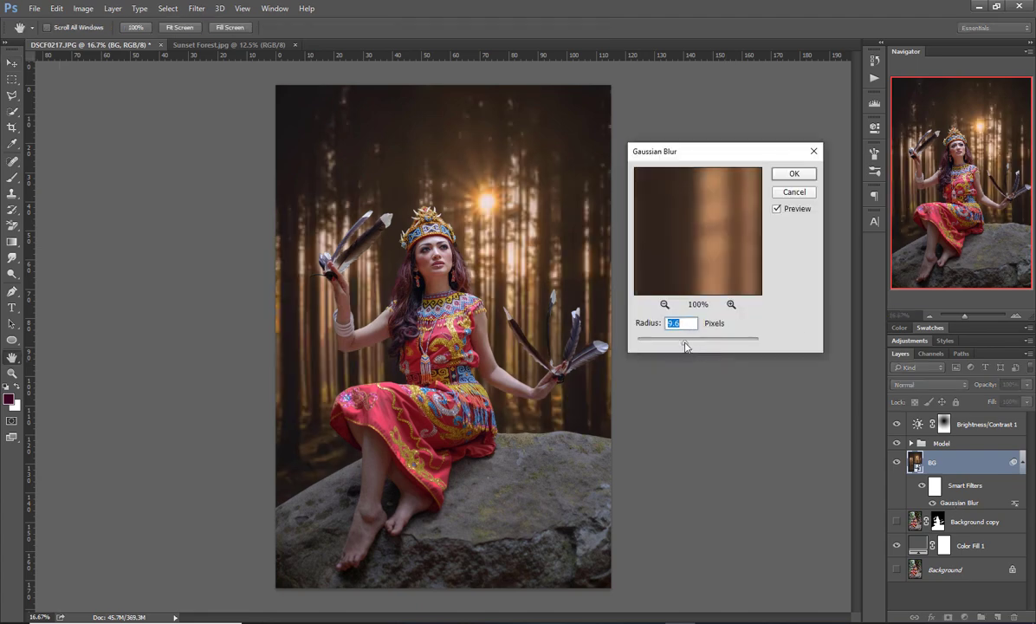
mouse_move(684, 345)
left_mouse_down()
mouse_move(660, 345)
mouse_move(691, 345)
left_mouse_up()
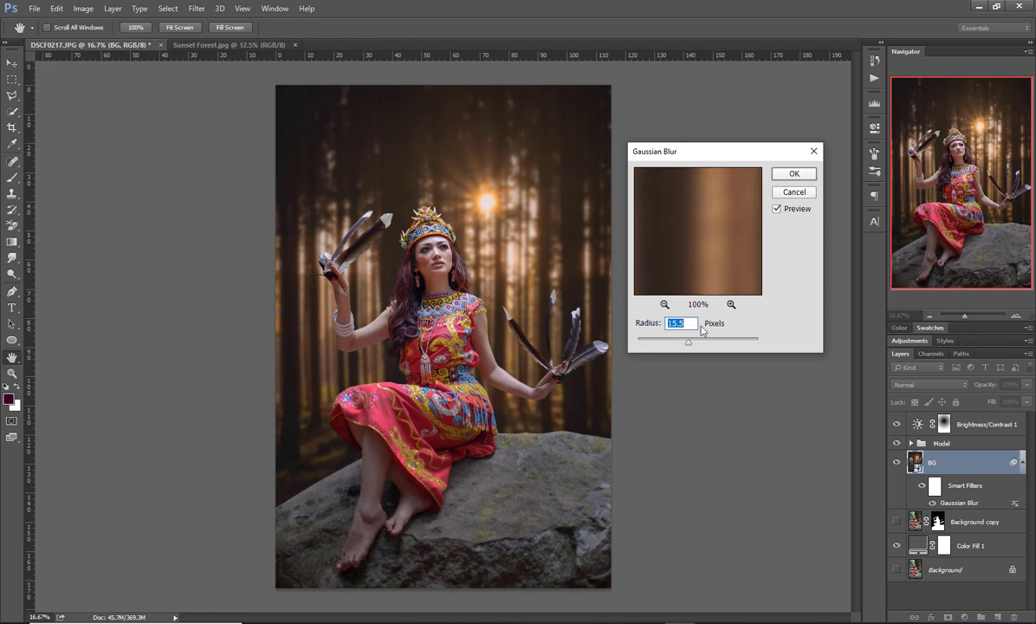
left_click(803, 174)
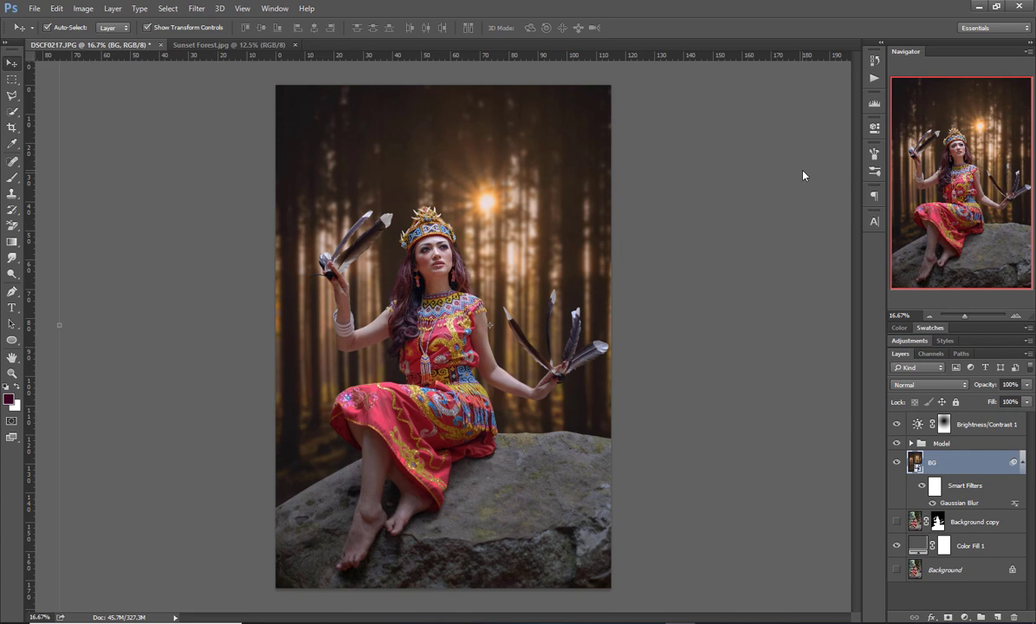
Step: Add a new empty layer directly above the Model group
key("ctrl+plus")
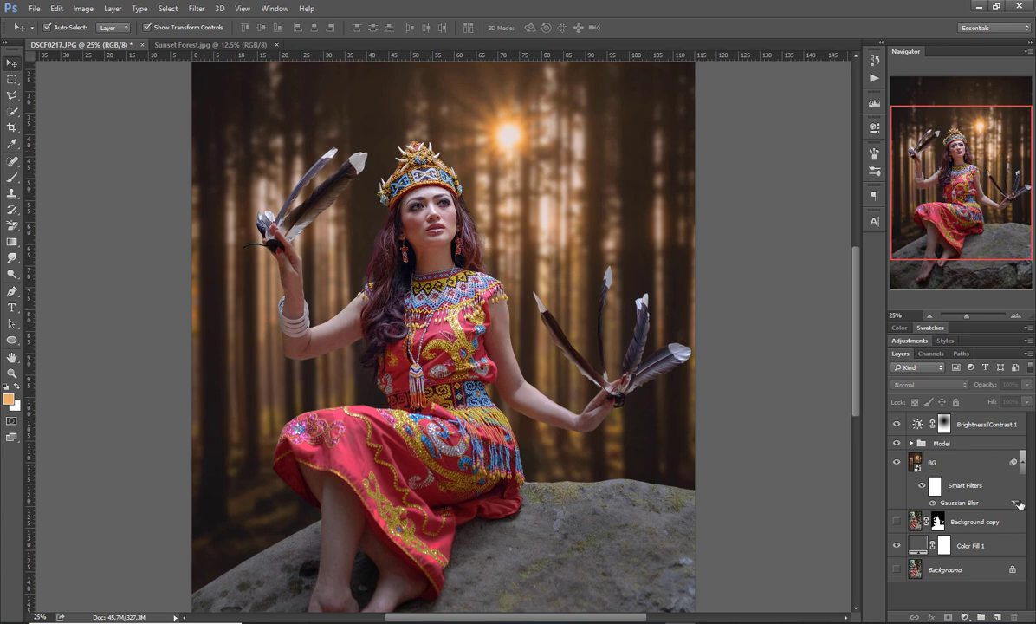
left_click(981, 444)
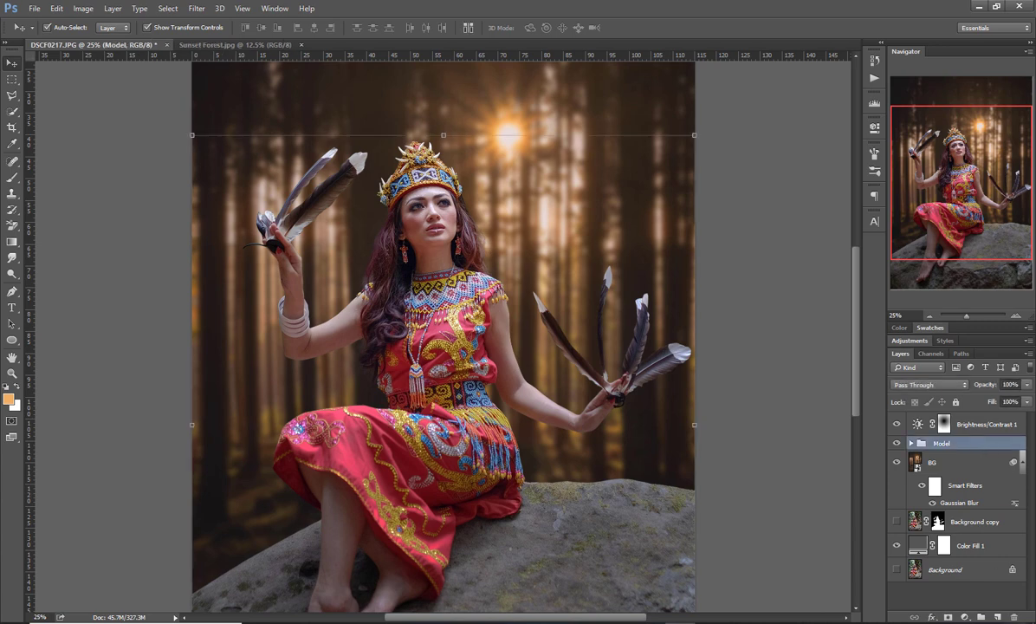
key("ctrl+shift+alt+n")
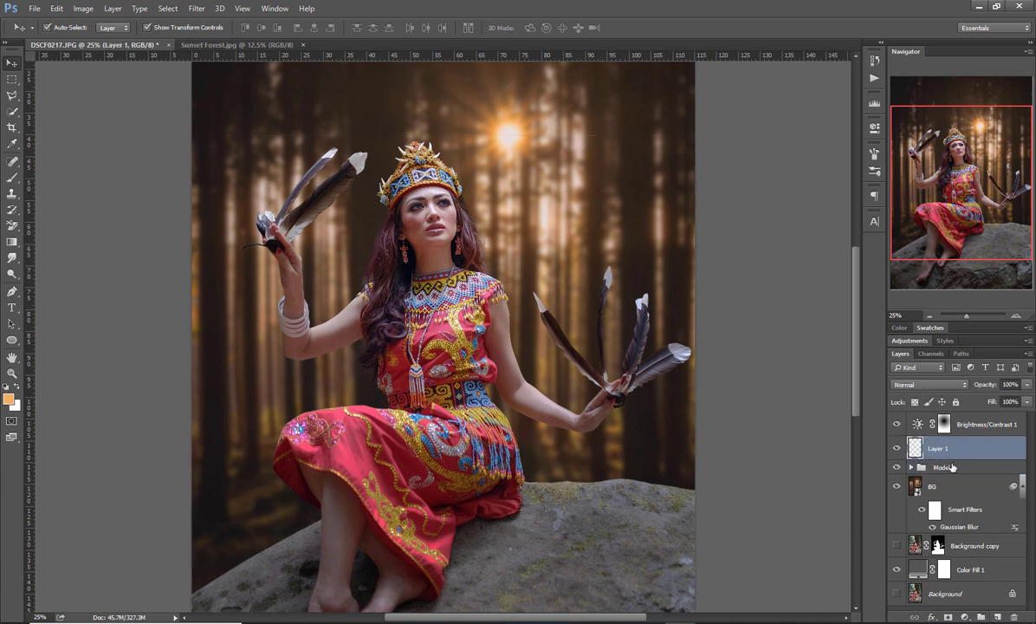
Step: Set Layer 1's blend mode to Soft Light and sample the orange glow beside the sun, #eca553, as the foreground colour
left_click(939, 386)
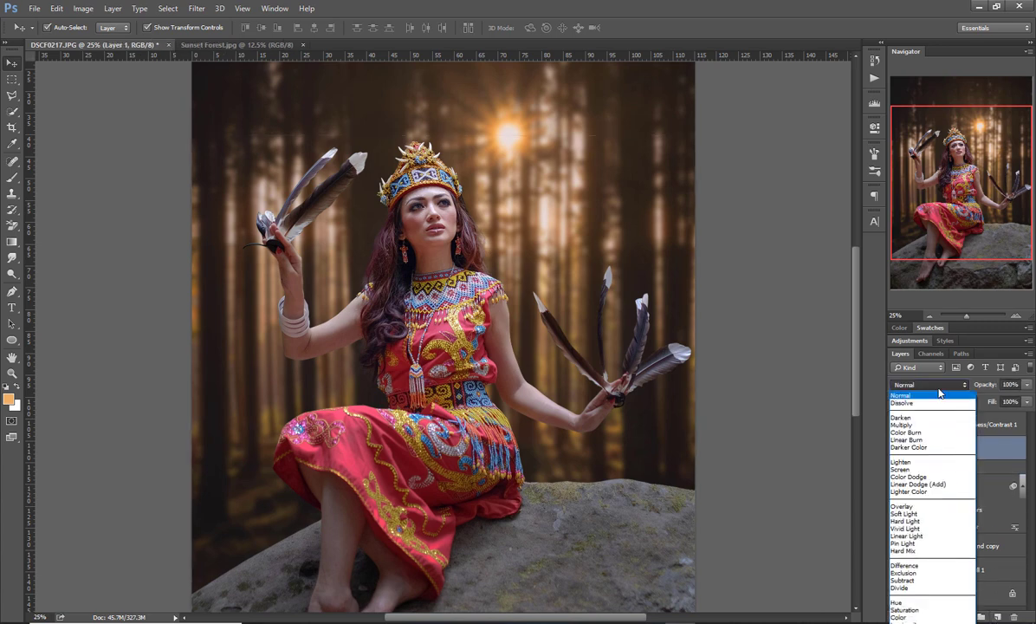
left_click(933, 514)
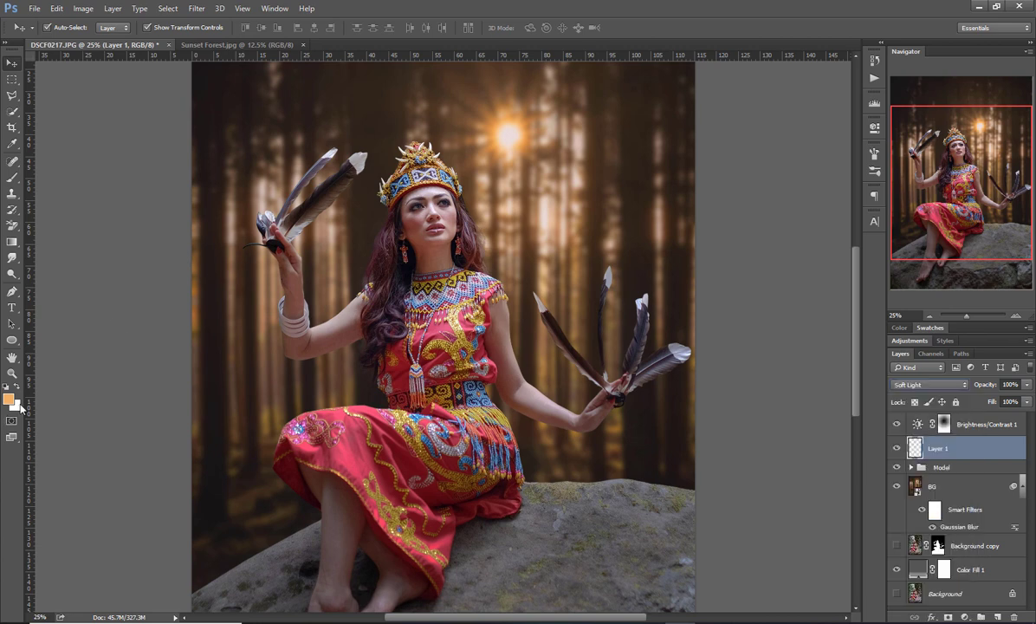
left_click(12, 113)
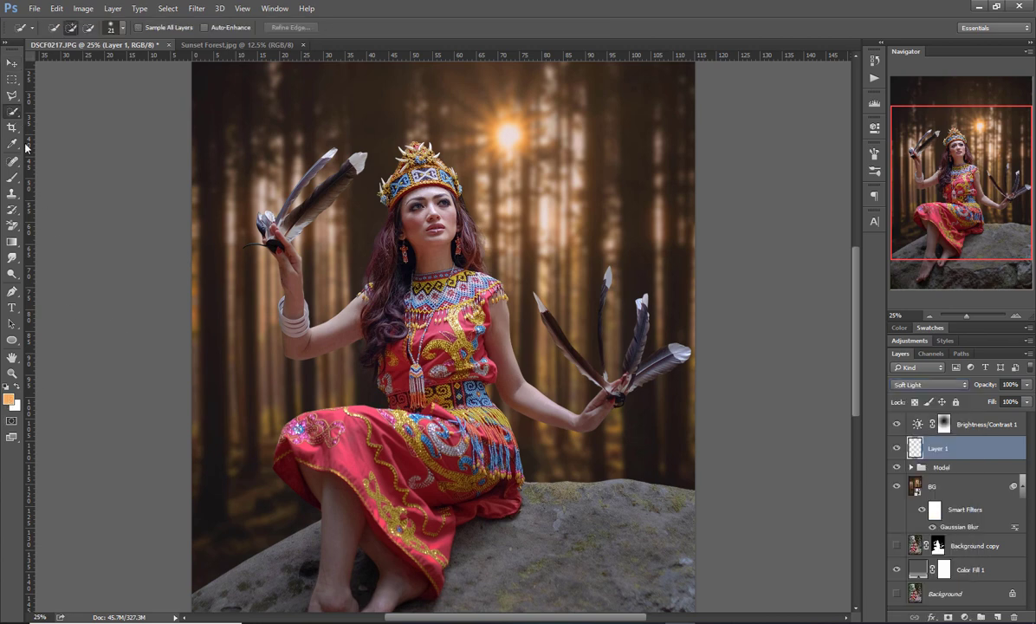
left_click(9, 399)
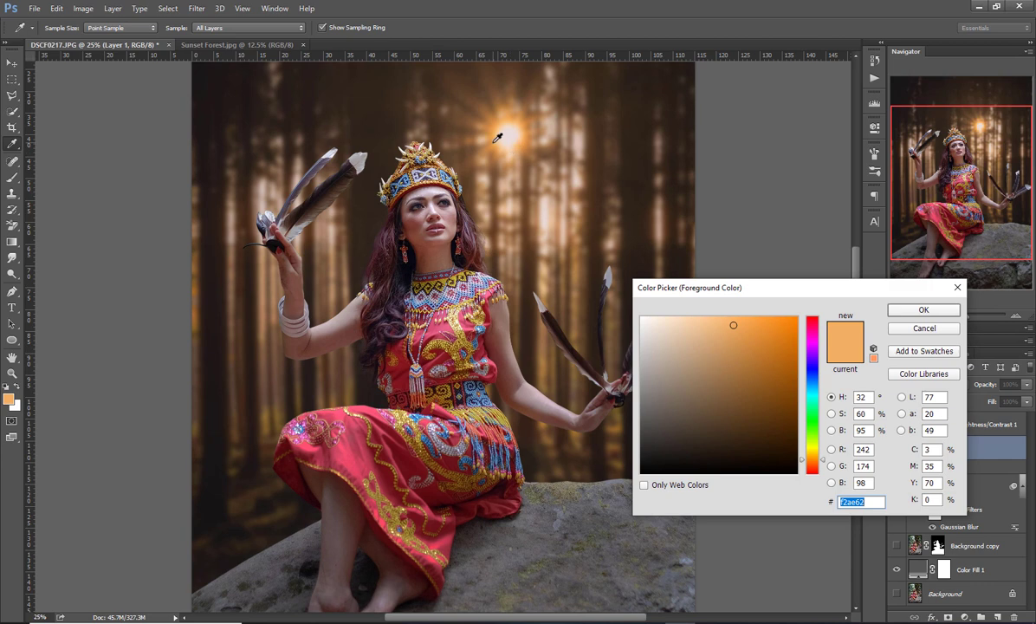
left_click(496, 135)
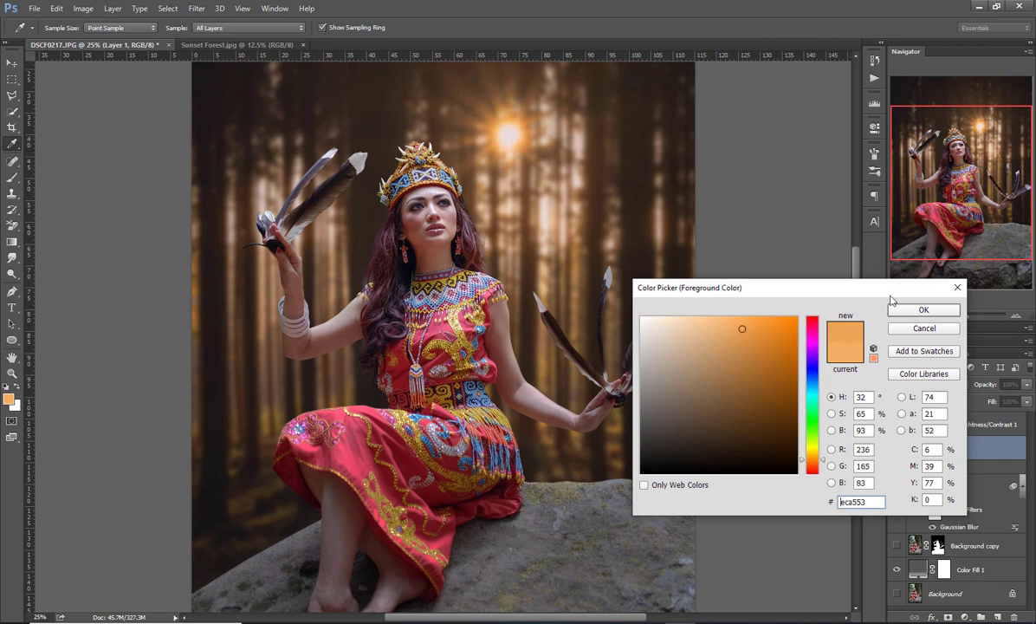
left_click(922, 309)
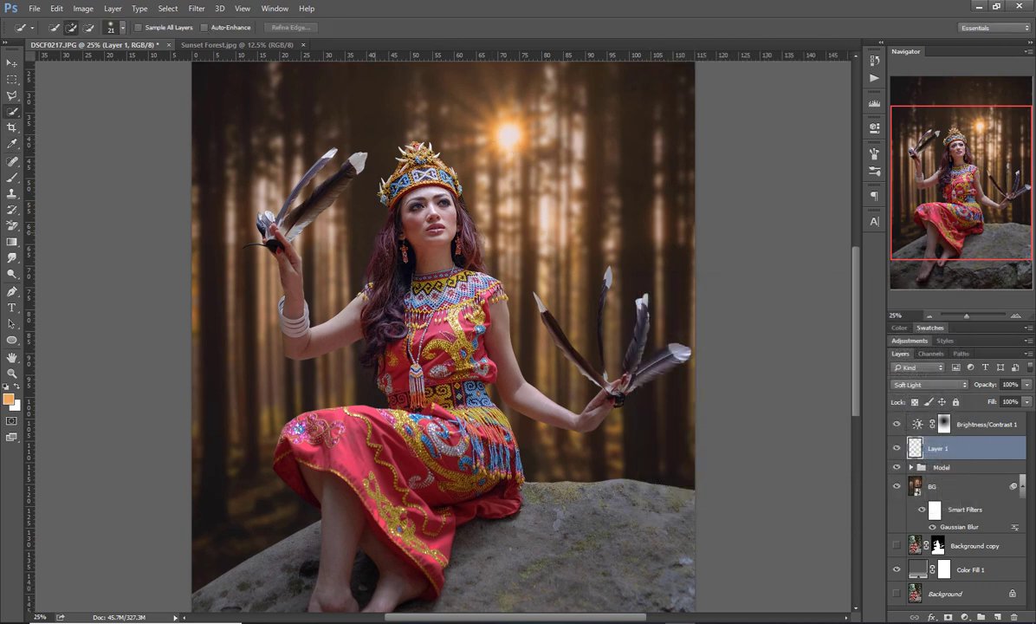
Step: Paint orange light over the crown and the sun-facing side of the face and hair with an 879-pixel brush
key("b")
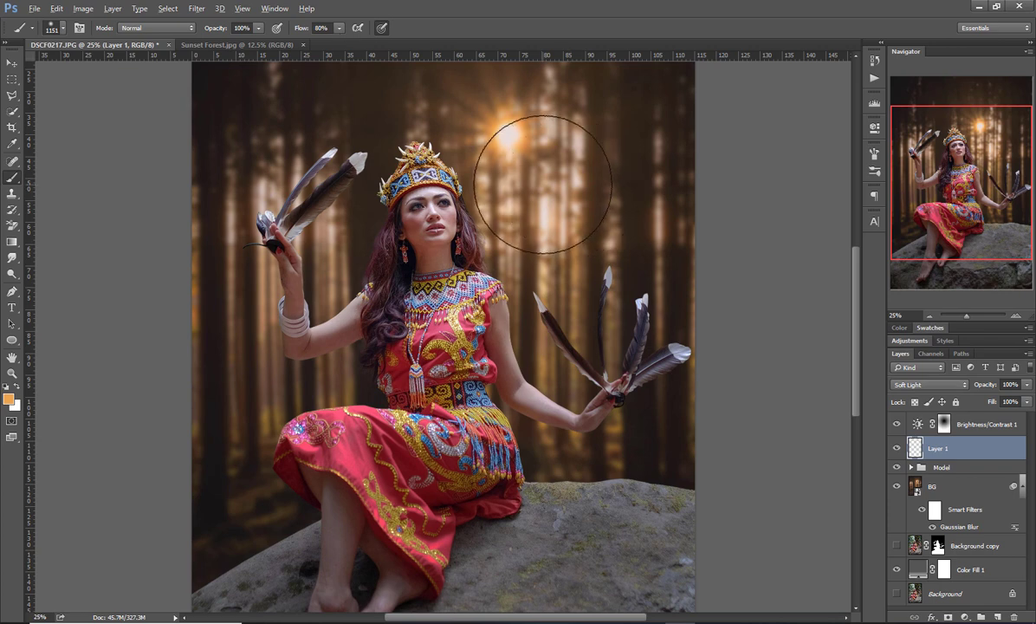
left_click_drag(542, 193, 520, 178)
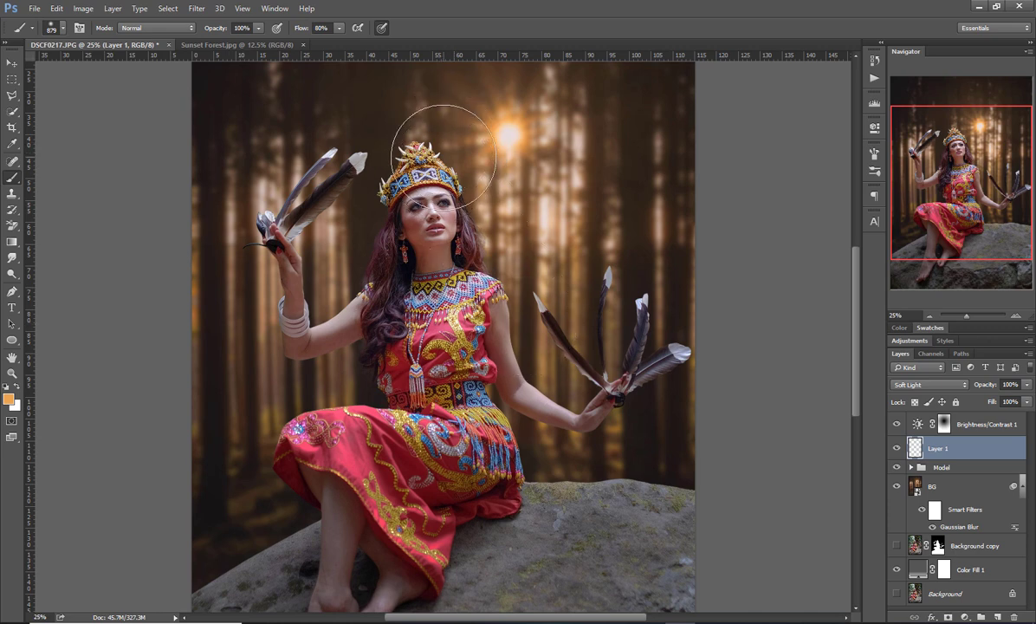
left_click_drag(444, 156, 472, 139)
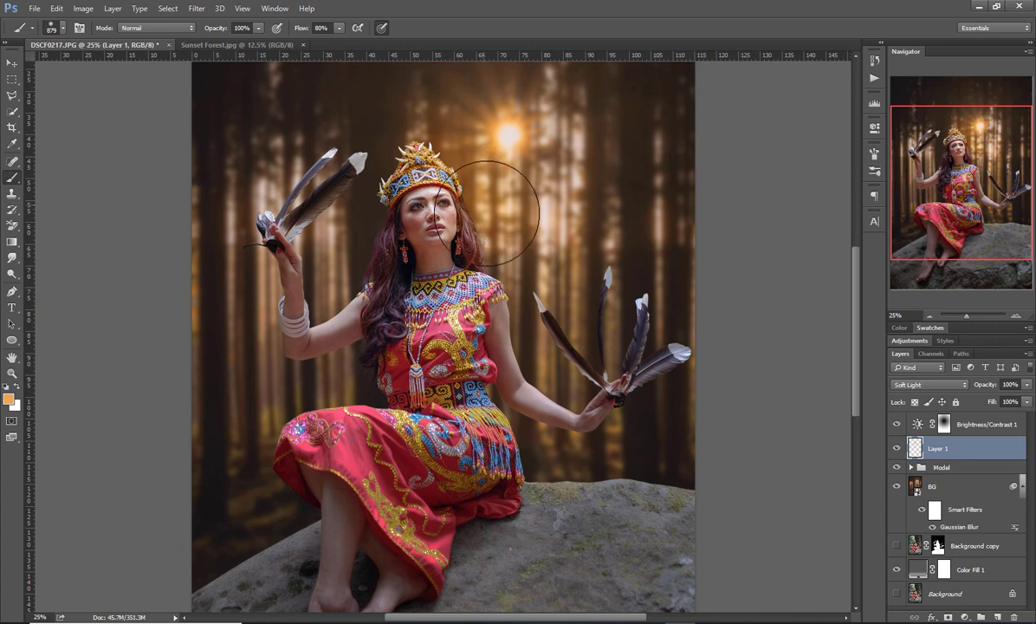
left_click_drag(487, 212, 457, 210)
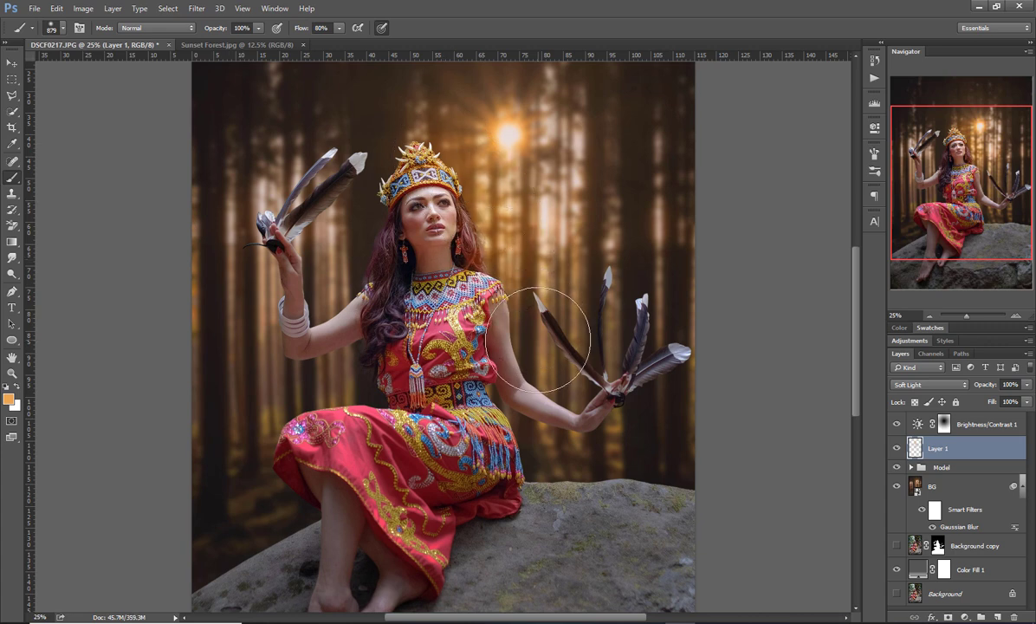
Step: Brush an orange glow over the model's arm nearest the sun on Layer 1 and set the layer's opacity to 65%
left_click_drag(538, 339, 520, 325)
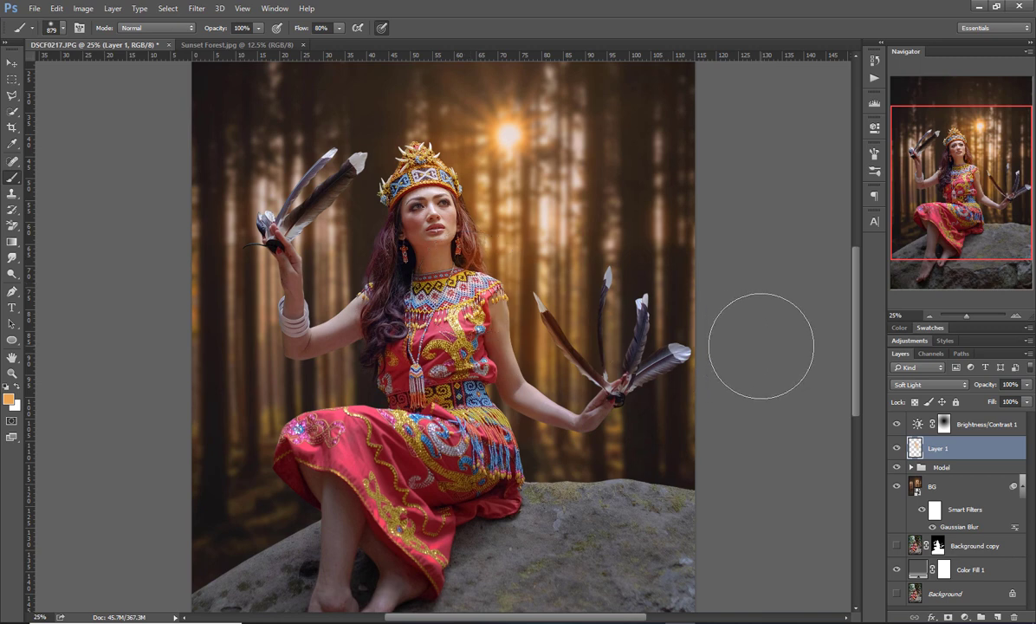
scroll(591, 303, "down", 3)
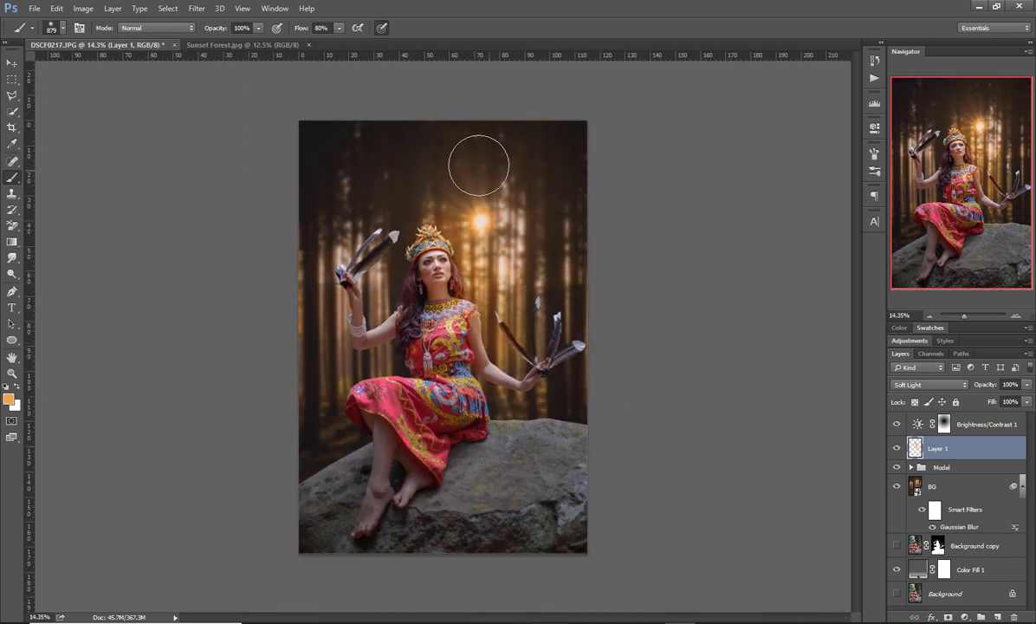
scroll(479, 164, "up", 3)
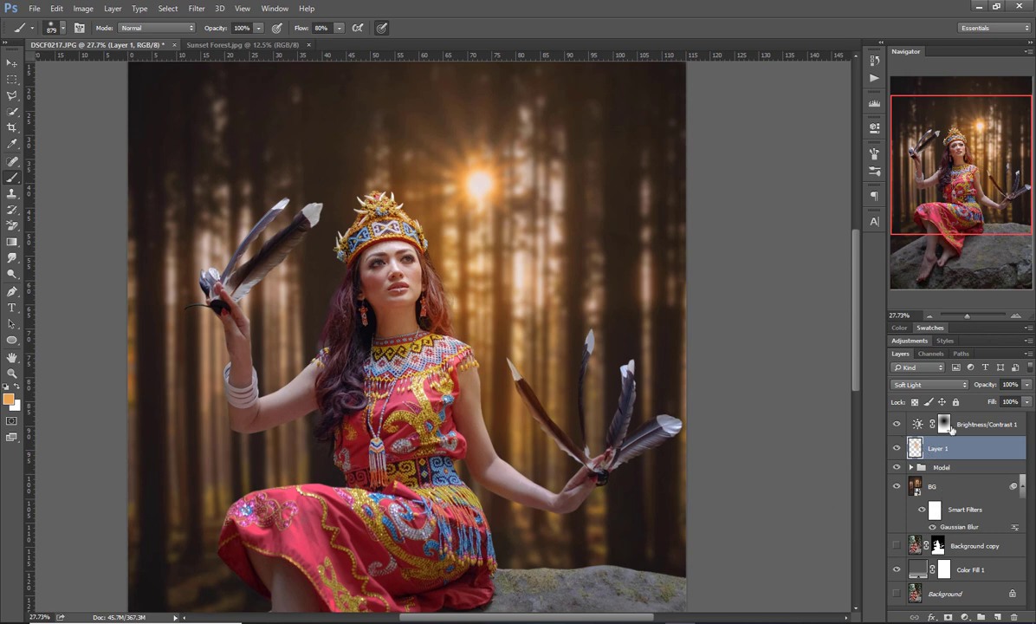
left_click_drag(993, 386, 971, 391)
left_click(898, 449)
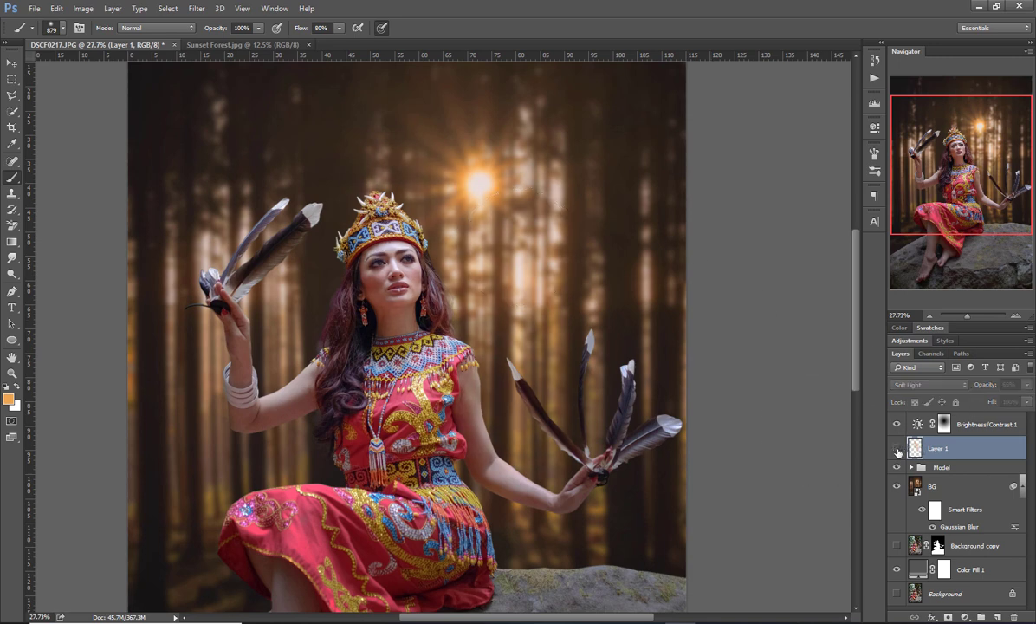
left_click(898, 449)
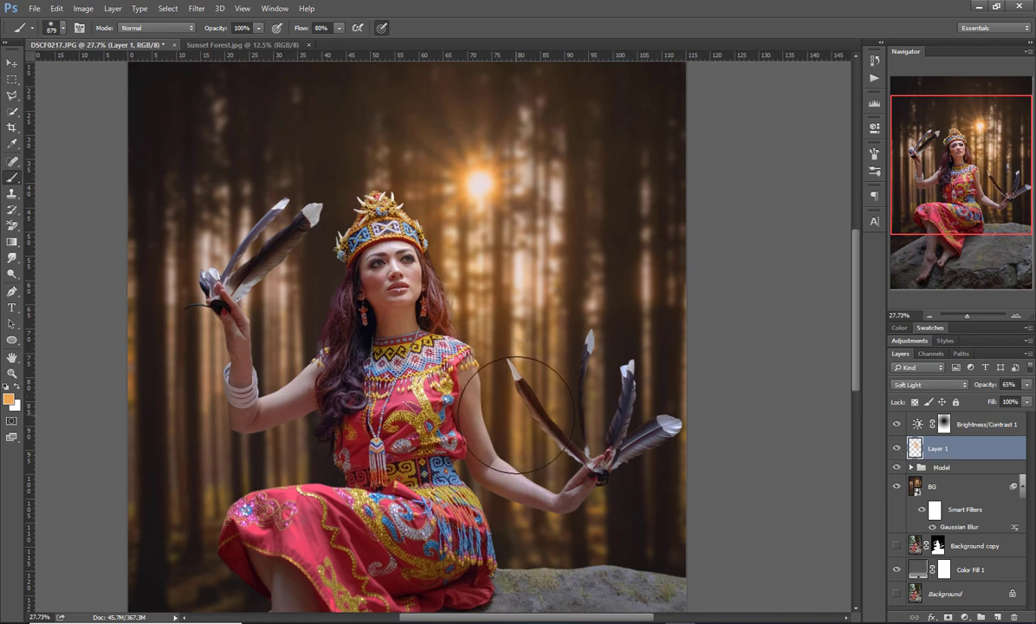
Step: Paint more orange light with a 483 px brush along the sunlit side of the model's dress and over her hair on Layer 1
left_click_drag(526, 440, 481, 443)
scroll(505, 463, "up", 2)
left_click_drag(492, 546, 532, 548)
scroll(537, 520, "down", 2)
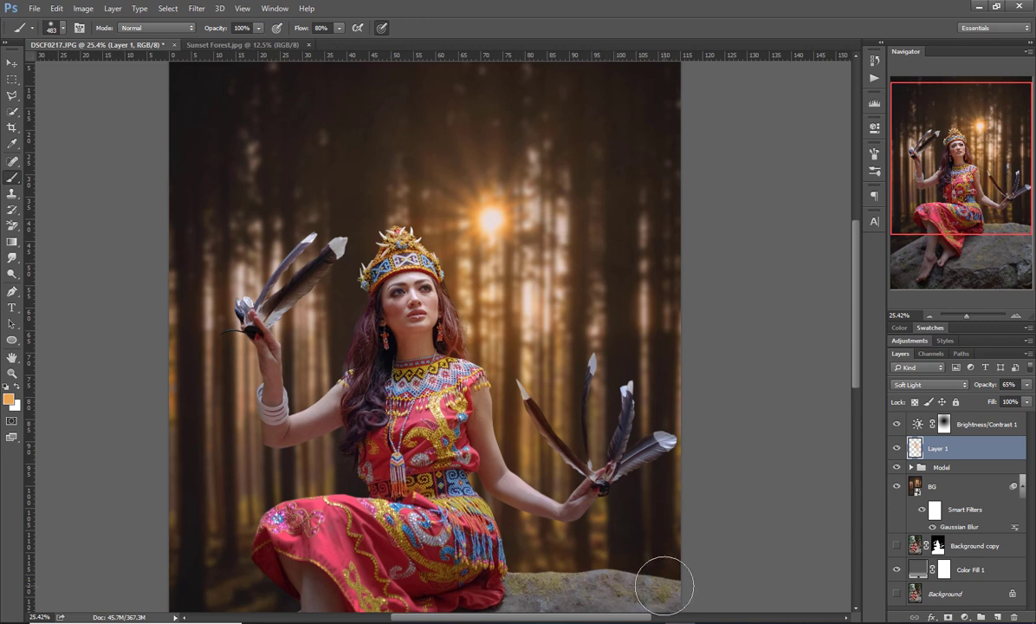
mouse_move(474, 520)
left_mouse_down()
mouse_move(424, 442)
mouse_move(470, 478)
left_mouse_up()
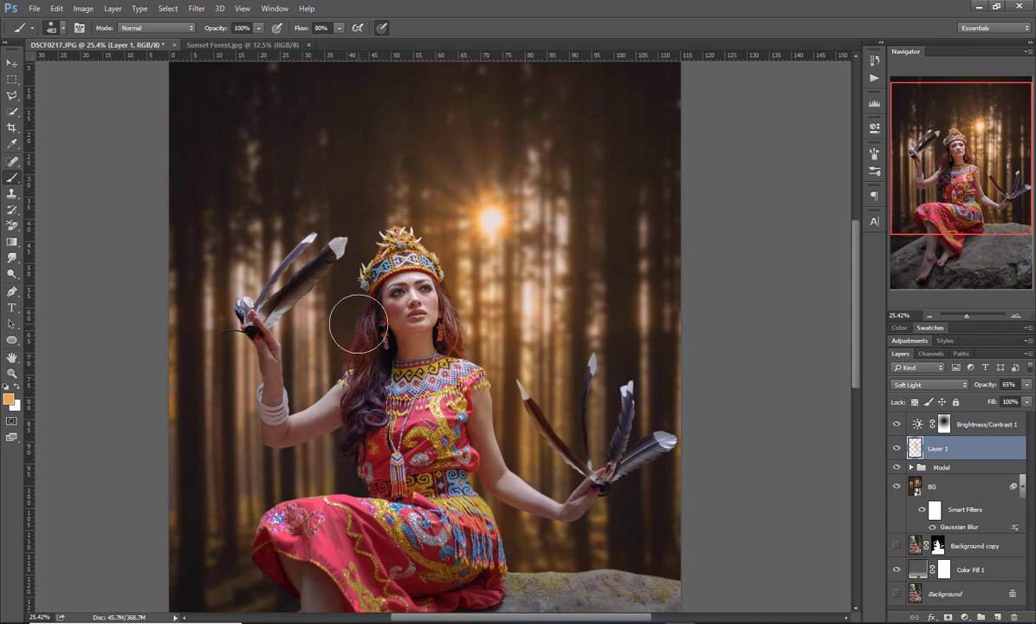
mouse_move(358, 322)
left_mouse_down()
mouse_move(370, 277)
mouse_move(347, 294)
left_mouse_up()
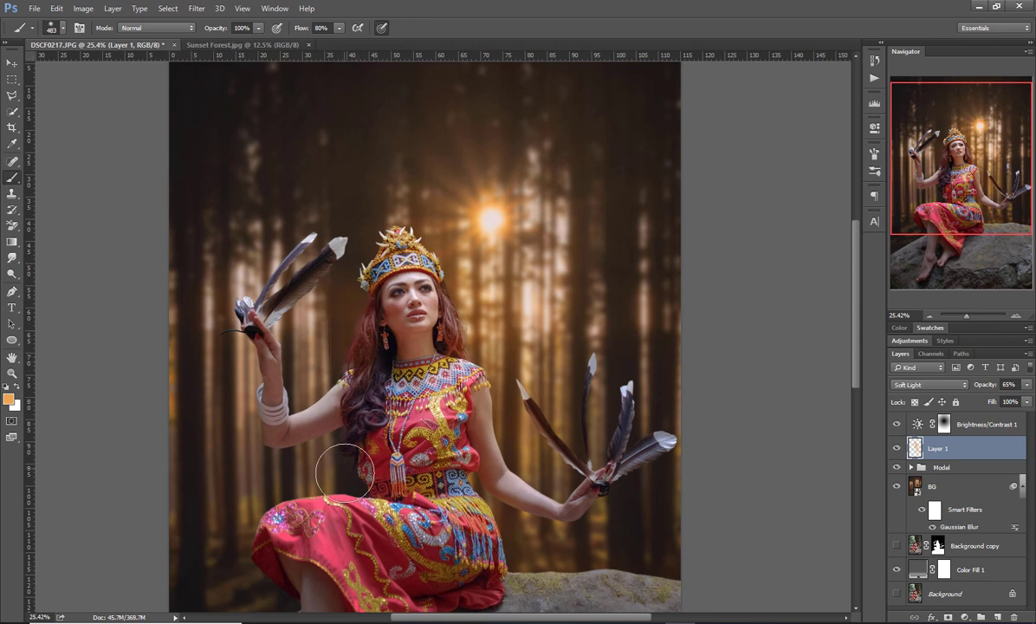
scroll(345, 473, "down", 2)
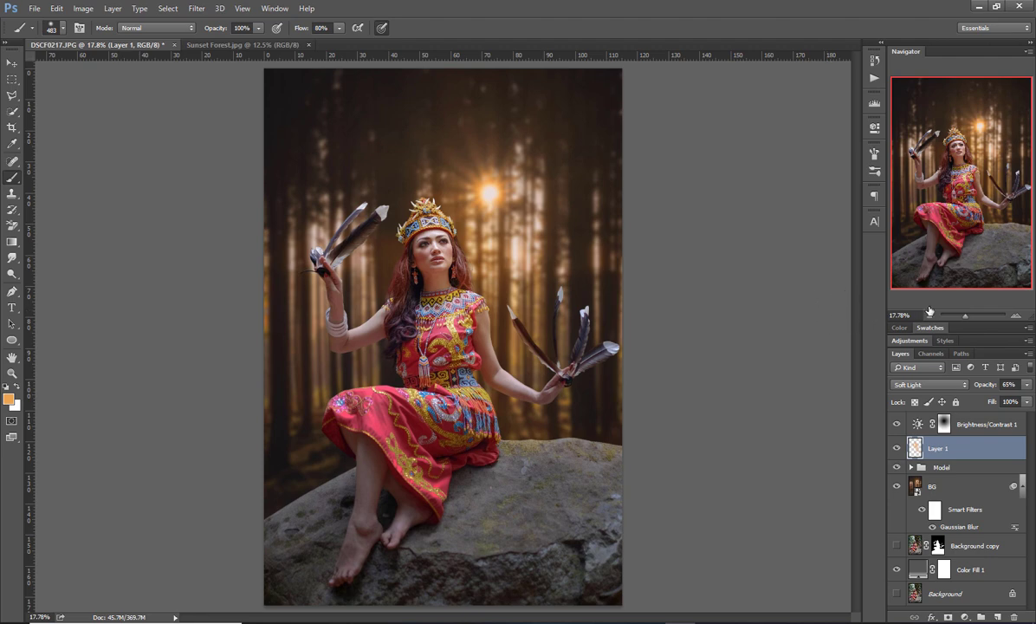
Step: Compare the image with and without Layer 1, and lower the layer's opacity to 35%
left_click(896, 449)
left_click(897, 449)
left_click_drag(989, 390, 967, 387)
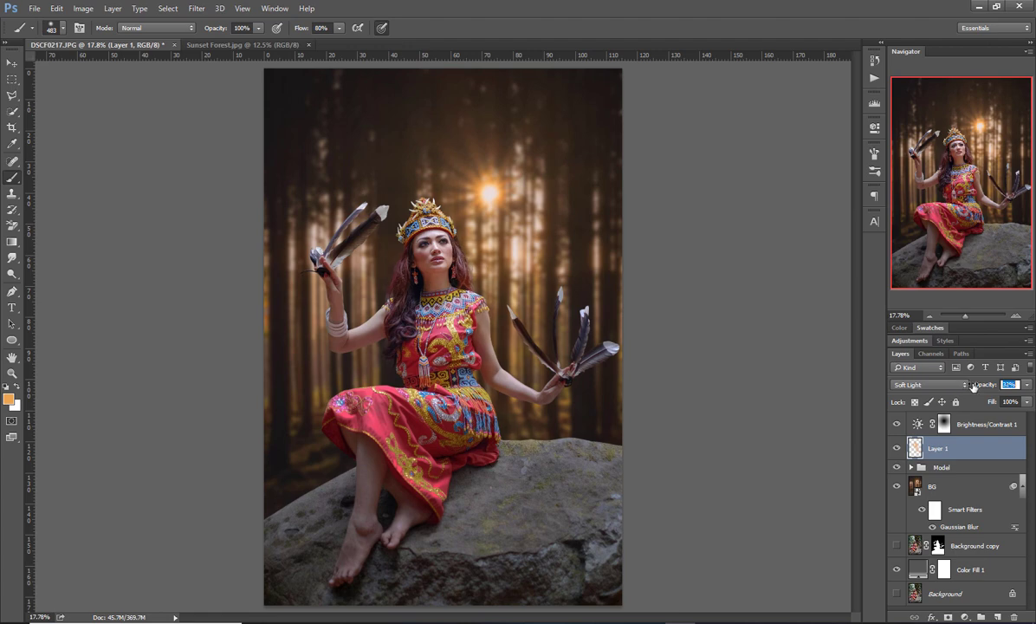
left_click(12, 65)
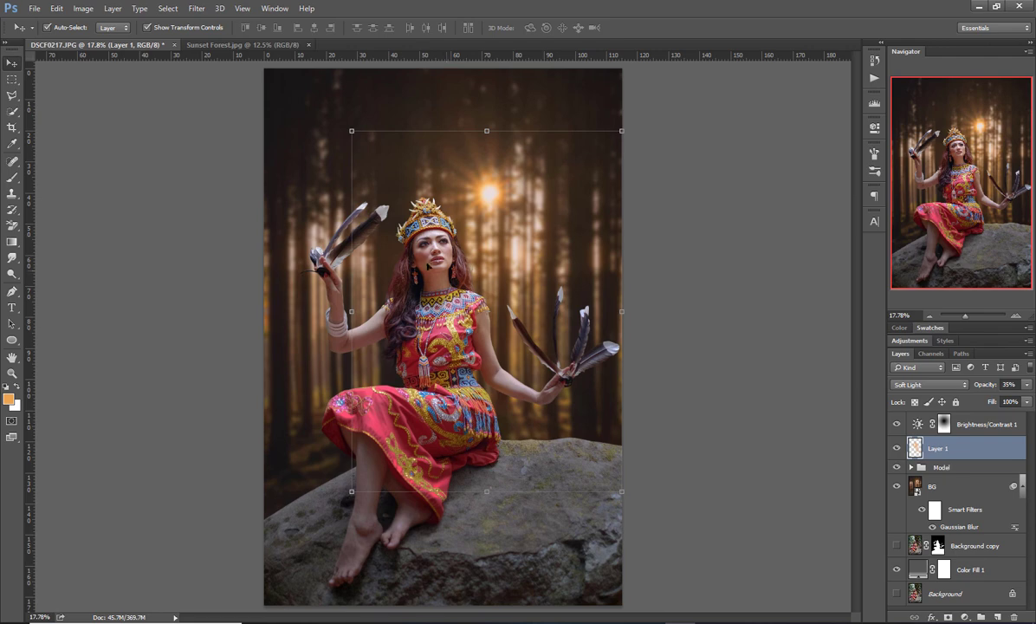
Step: Add an empty layer directly above the BG layer and sample a light peach foreground color from the glowing forest background
scroll(421, 234, "up", 3)
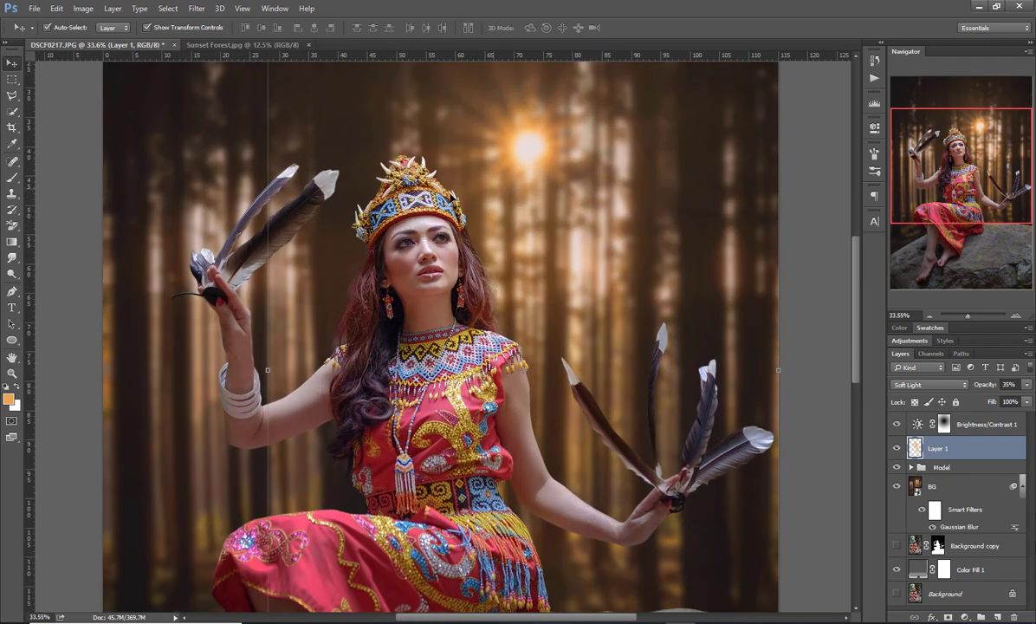
left_click(592, 302)
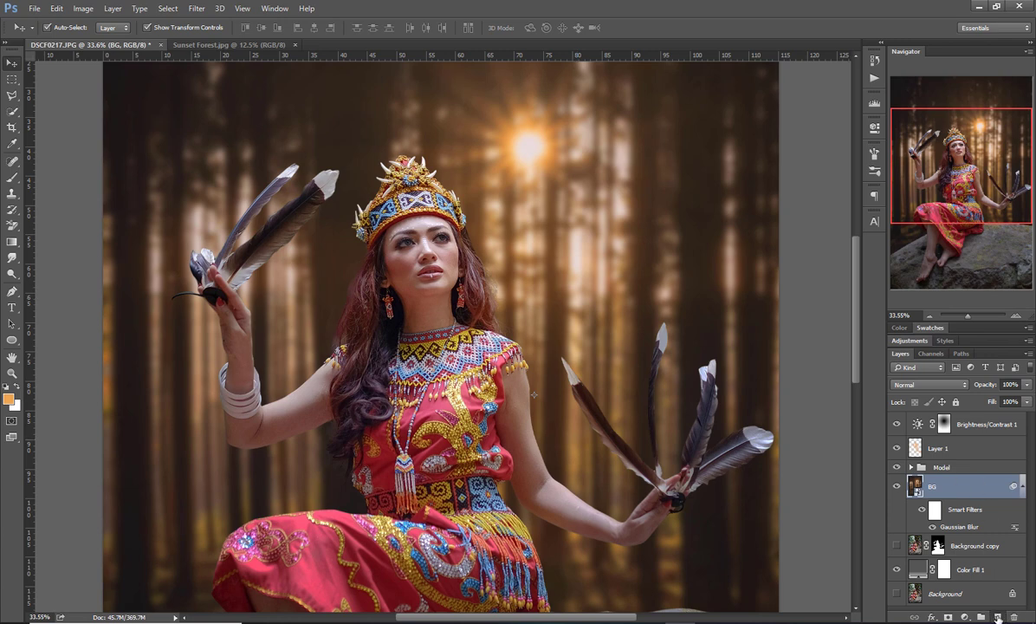
key("ctrl+shift+alt+n")
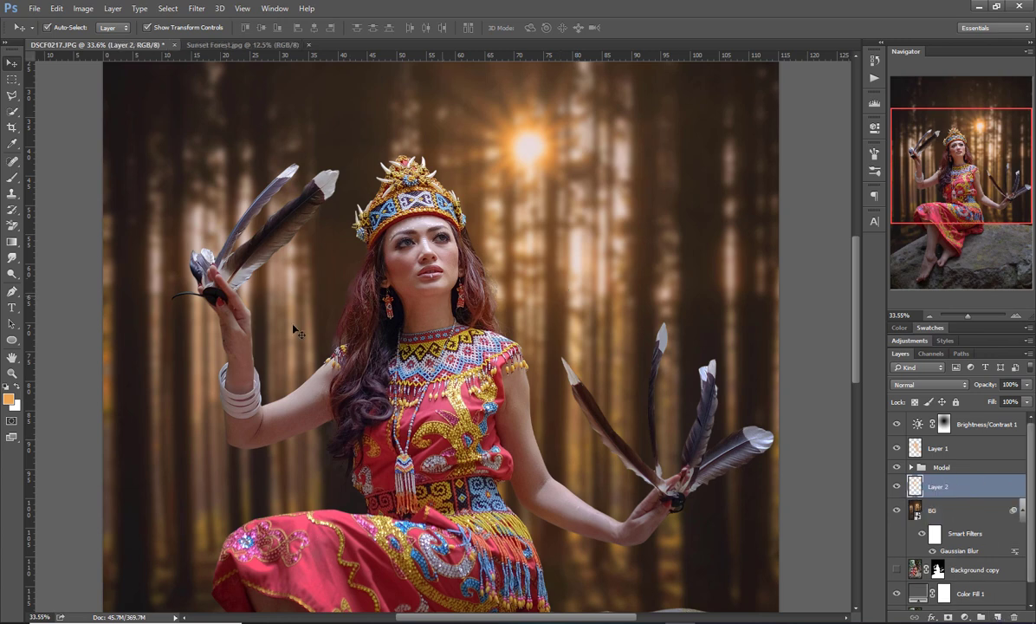
left_click(9, 398)
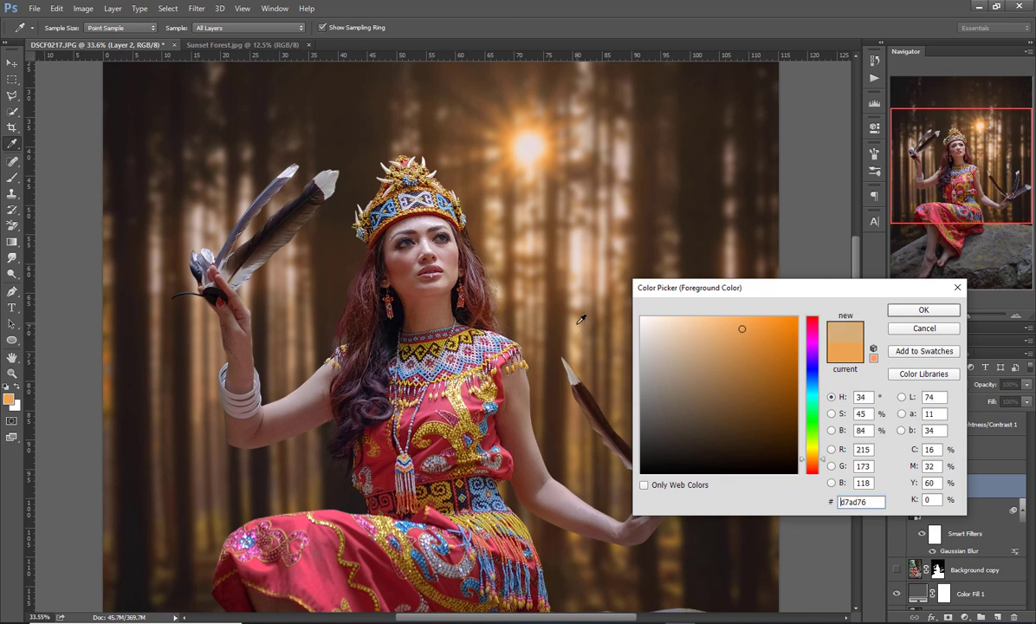
mouse_move(578, 310)
left_mouse_down()
mouse_move(578, 270)
mouse_move(579, 305)
mouse_move(582, 292)
left_mouse_up()
key("Return")
key("v")
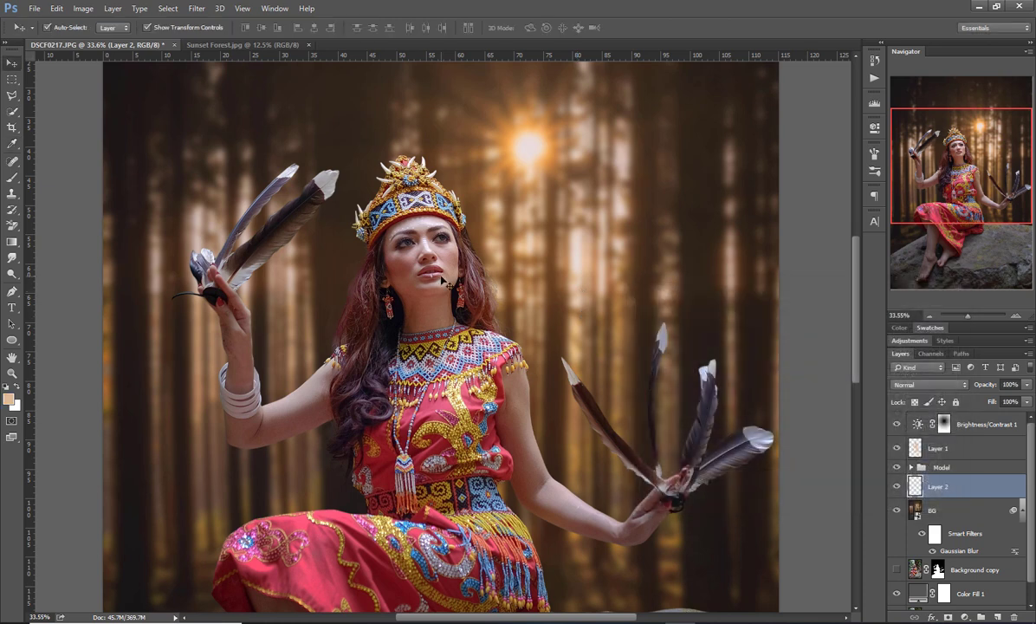
Step: Paint a soft peach glow behind the model's head and shoulder on Layer 2 with a brush of about 1896 px
key("b")
left_click_drag(501, 240, 645, 252)
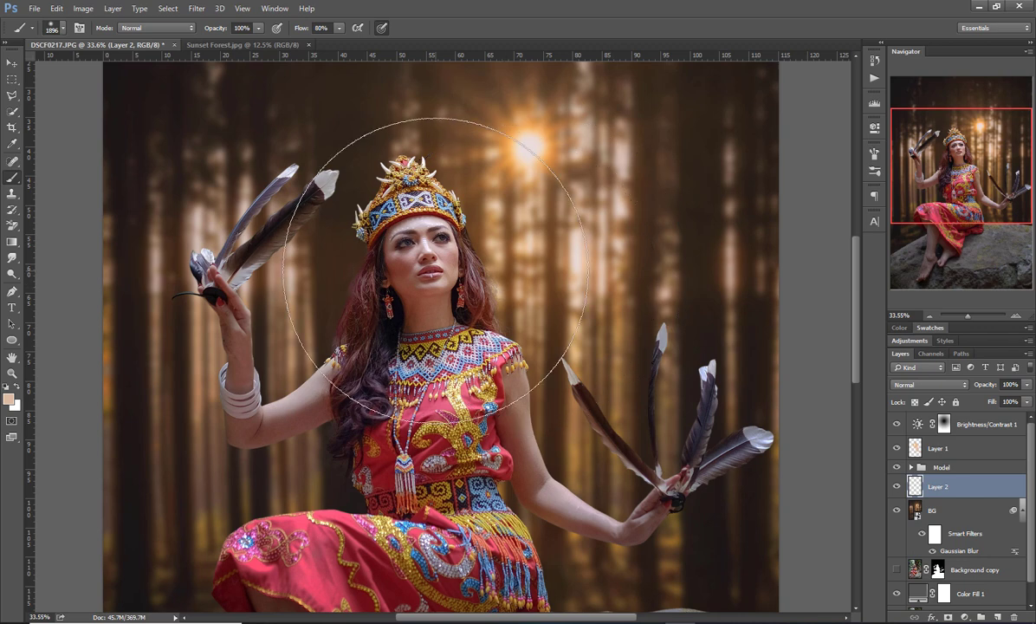
left_click(436, 265)
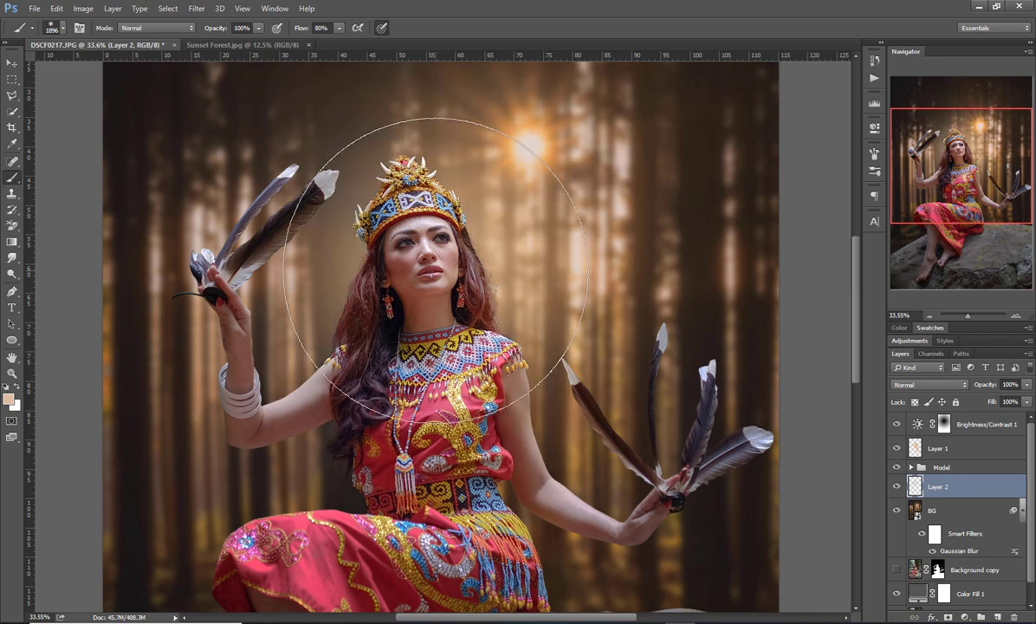
left_click(511, 357)
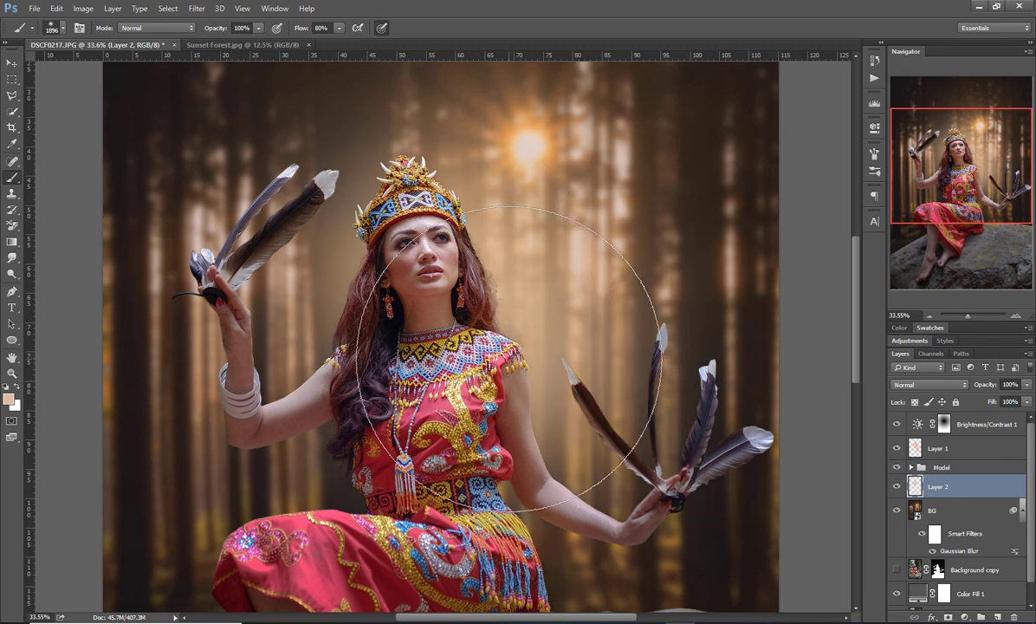
Step: Set the blend mode of Layer 2 to Soft Light
left_click(12, 63)
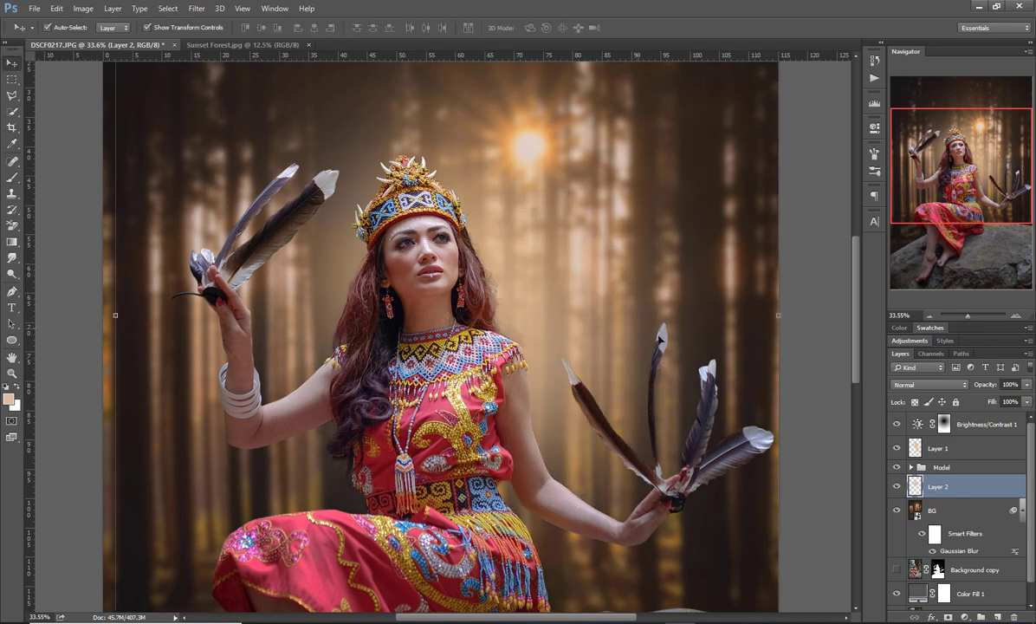
scroll(650, 344, "down", 1)
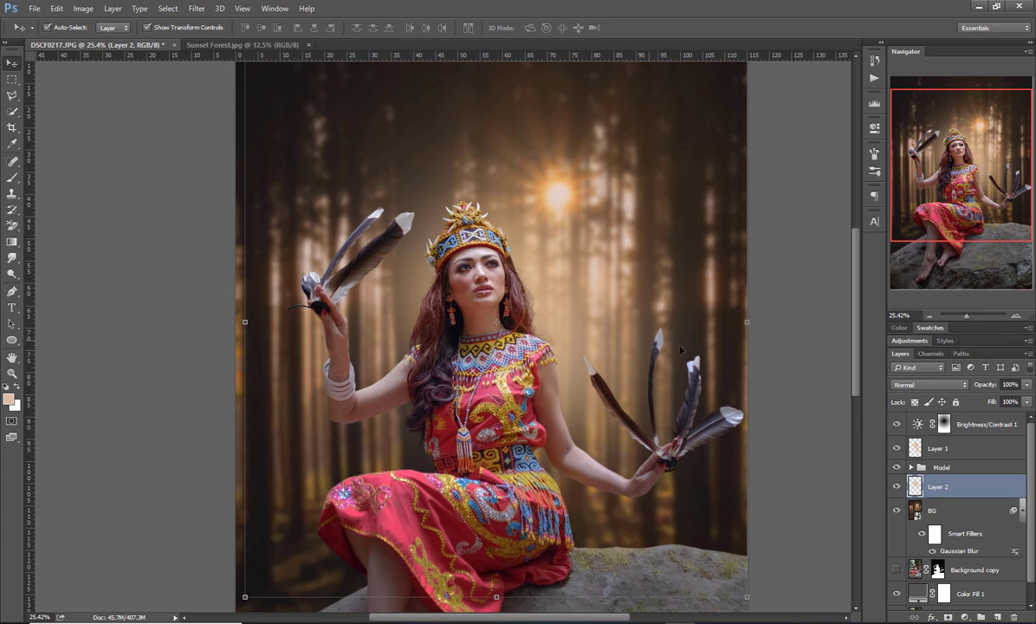
left_click(919, 385)
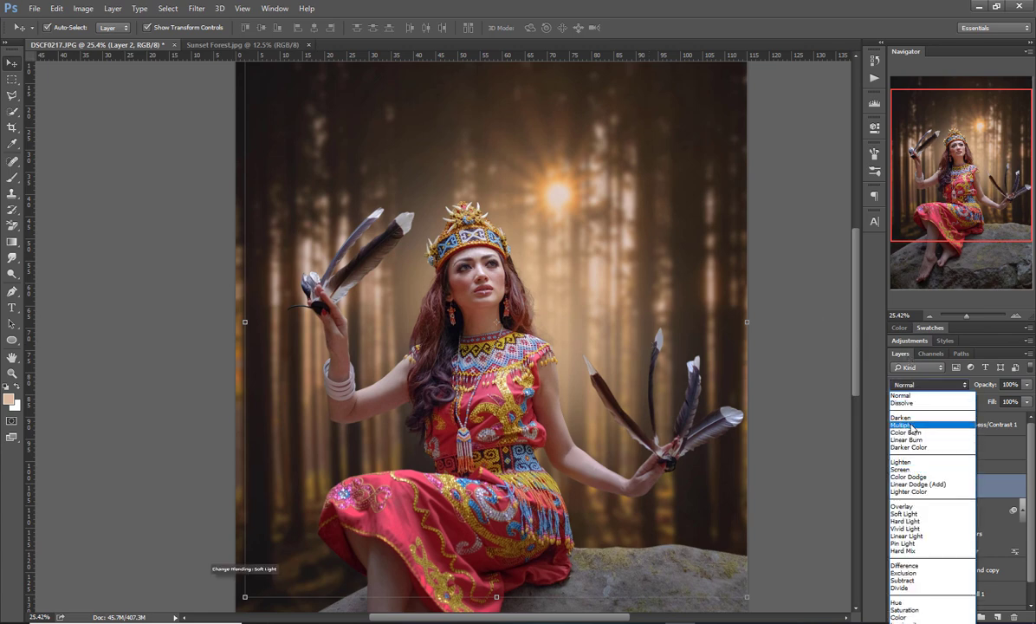
left_click(921, 516)
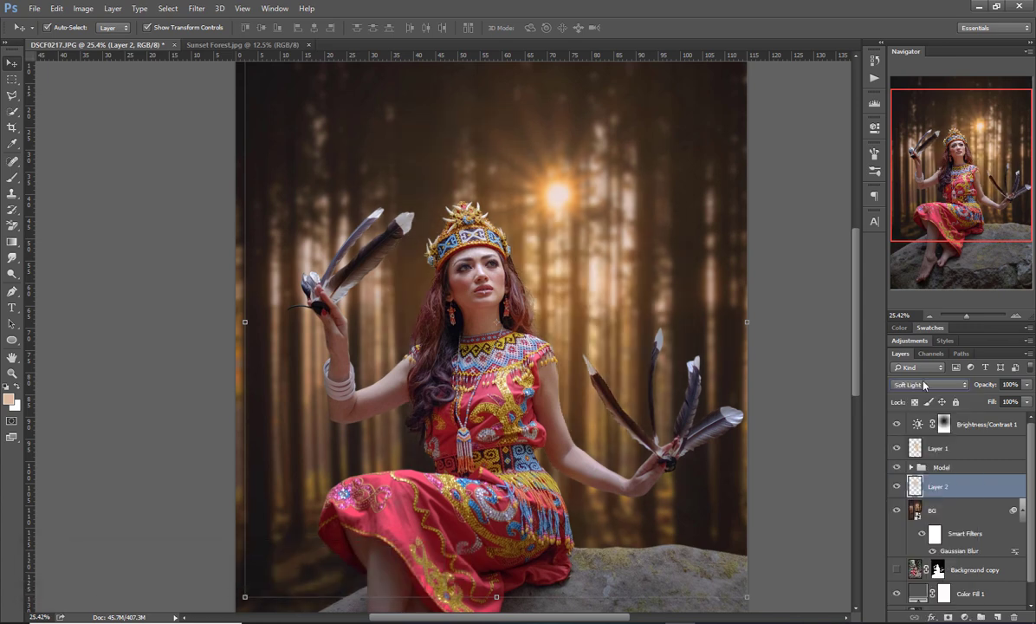
Step: Try other blend modes on Layer 2, including Vivid Light, Pin Light, Hard Mix and Hard Light, and return to Soft Light
scroll(924, 385, "down", 1)
scroll(923, 385, "down", 1)
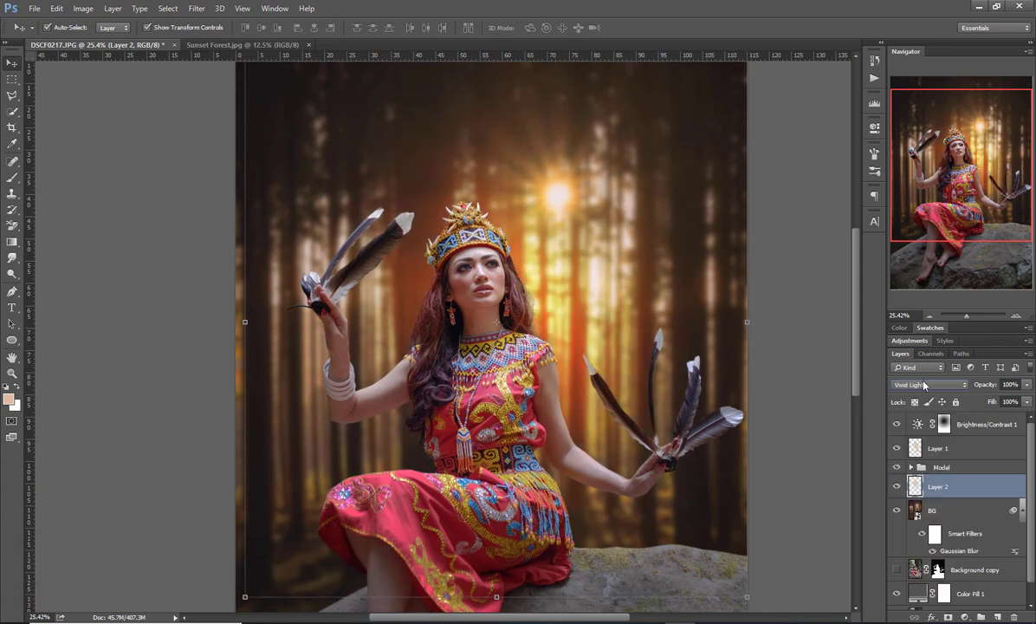
scroll(924, 385, "up", 1)
scroll(924, 385, "down", 1)
scroll(923, 385, "down", 2)
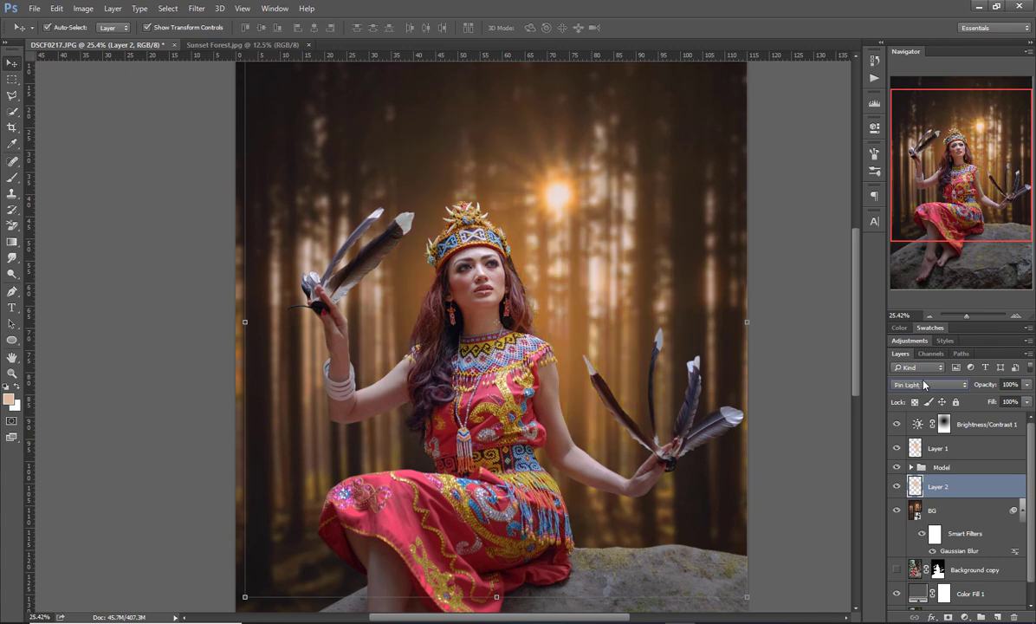
scroll(923, 385, "down", 1)
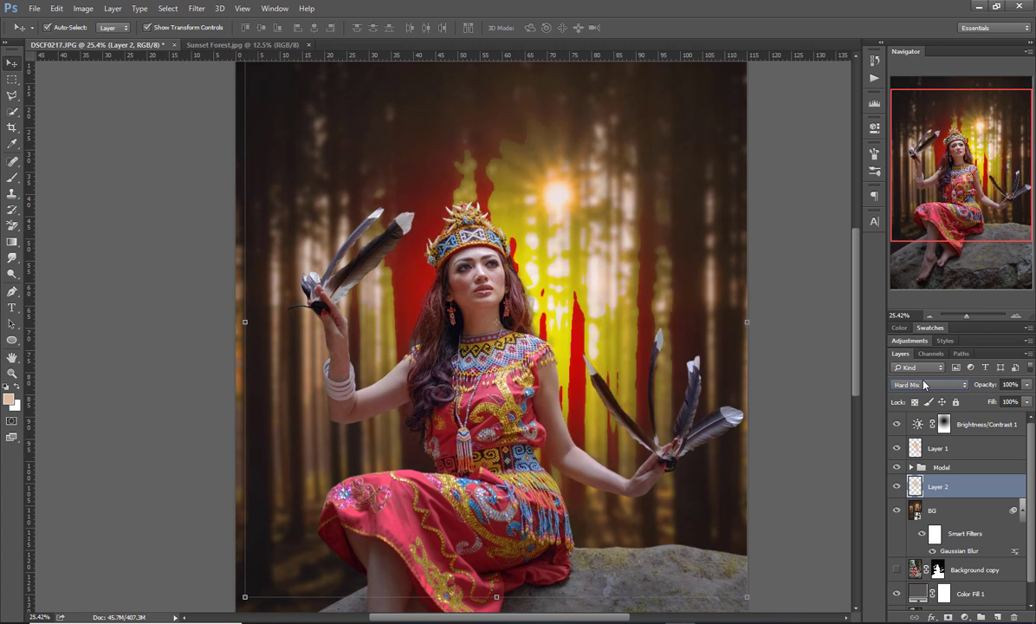
scroll(923, 384, "up", 1)
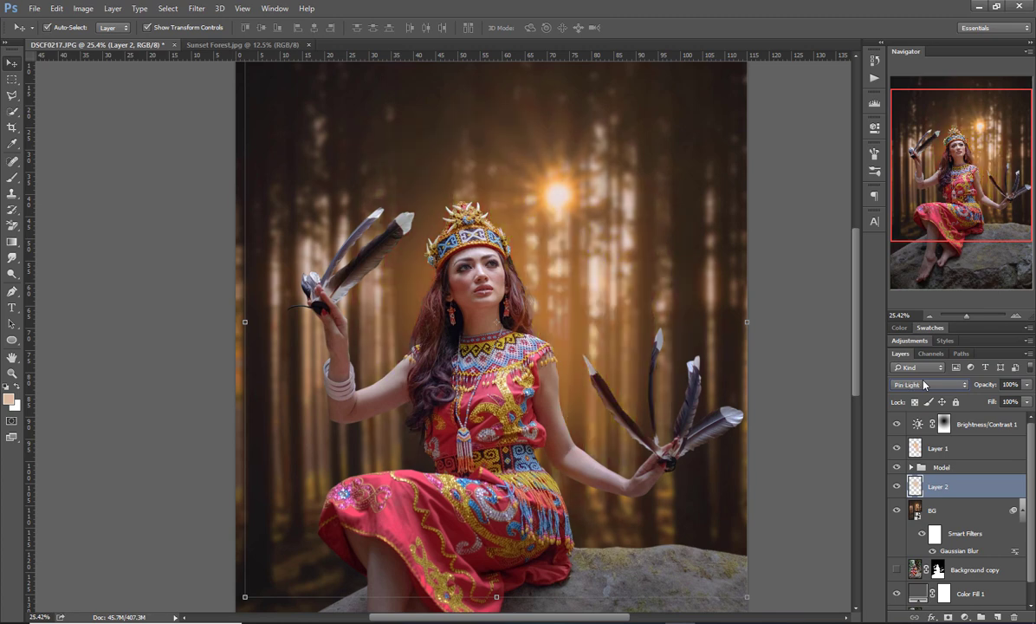
scroll(923, 385, "up", 3)
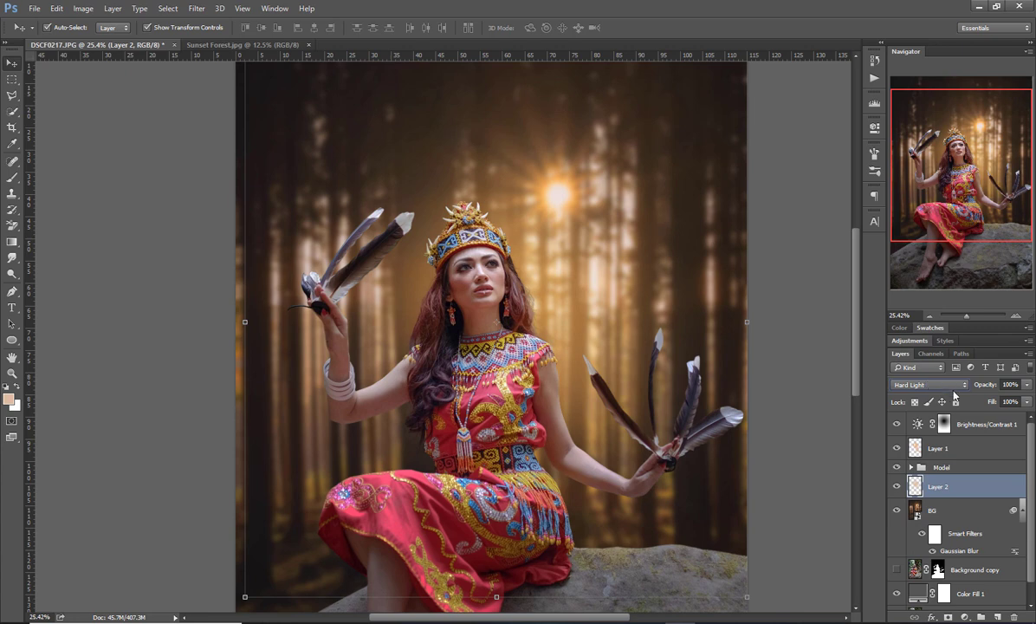
scroll(932, 388, "up", 1)
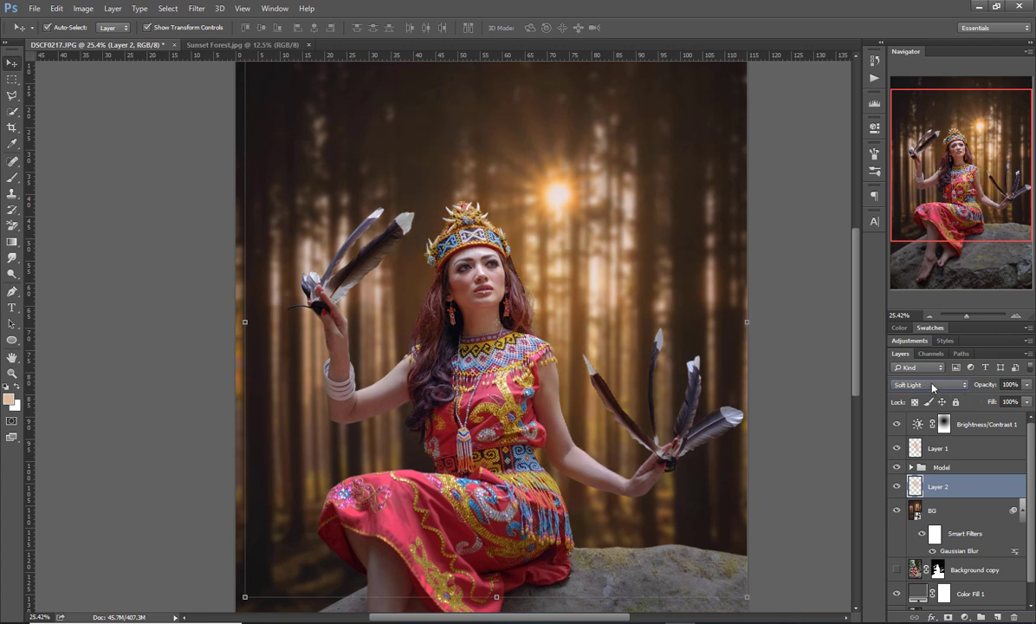
Step: Compare the whole image with and without Layer 2 and the Brightness/Contrast 1 adjustment
left_click(897, 487)
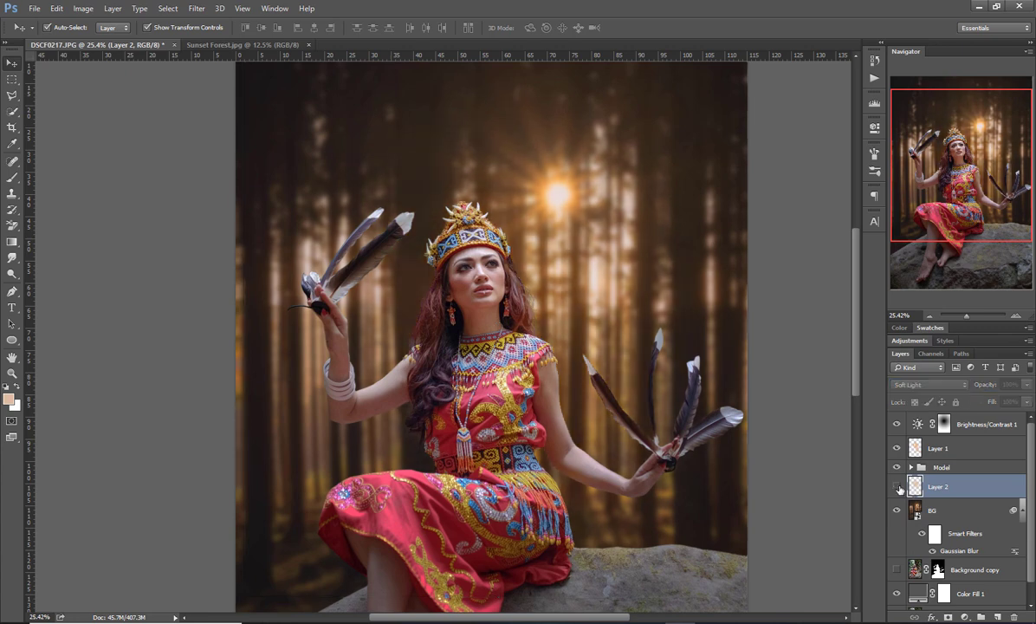
left_click(896, 487)
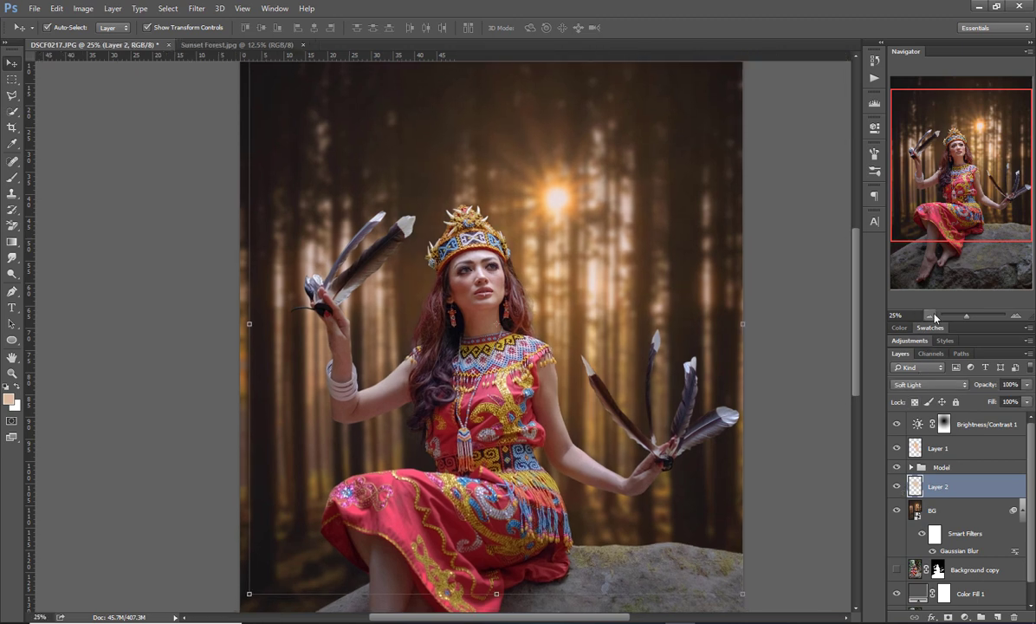
left_click(932, 317)
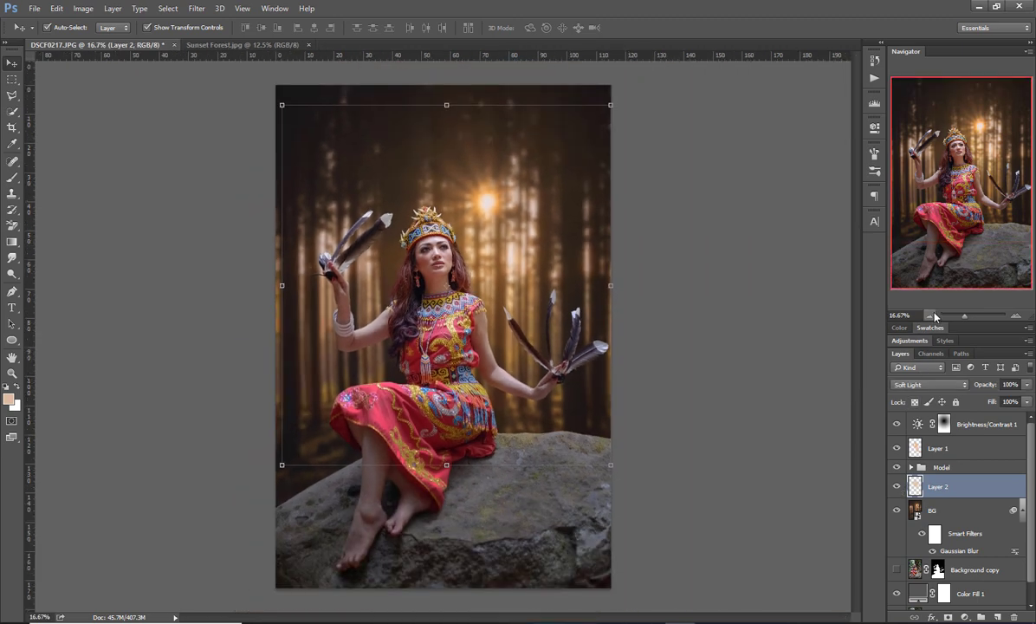
left_click(763, 252)
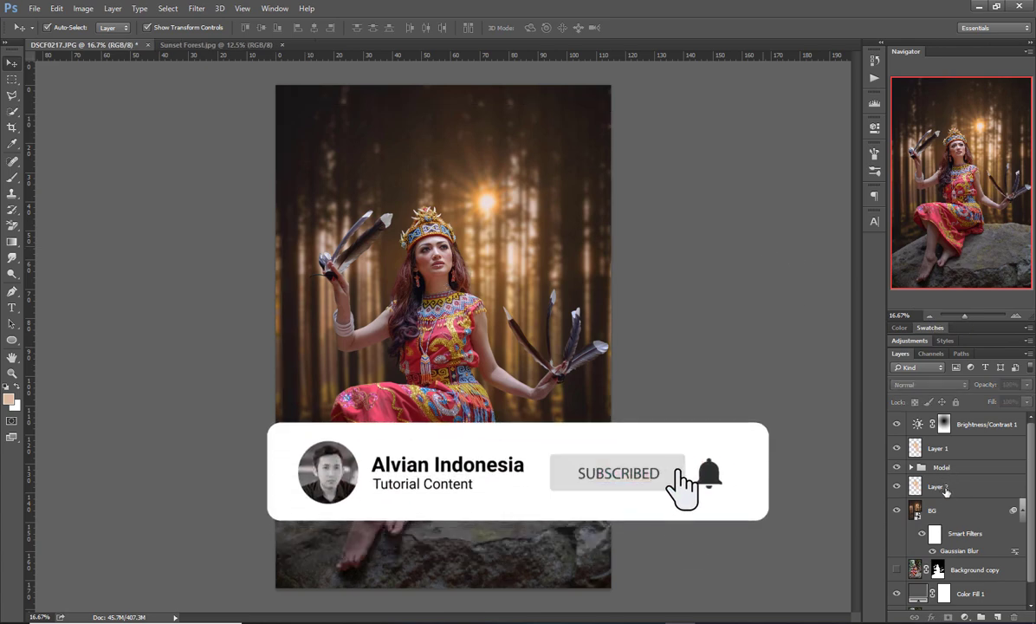
left_click(897, 426)
left_click(898, 426)
Step: Increase the Gaussian Blur smart filter radius on the BG layer to 26.4 pixels
left_click(988, 425)
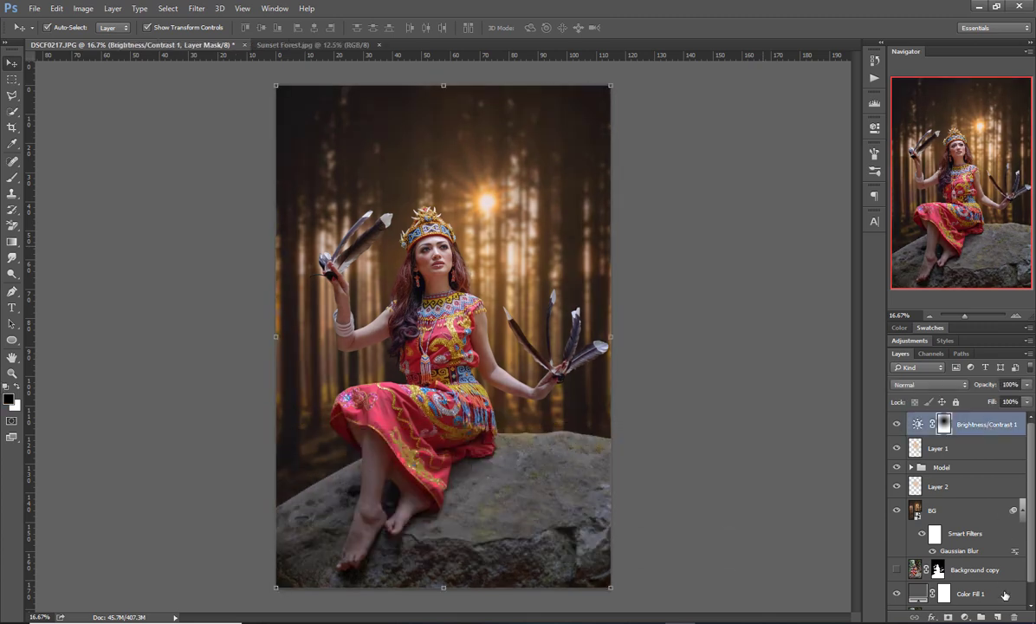
left_click(910, 513)
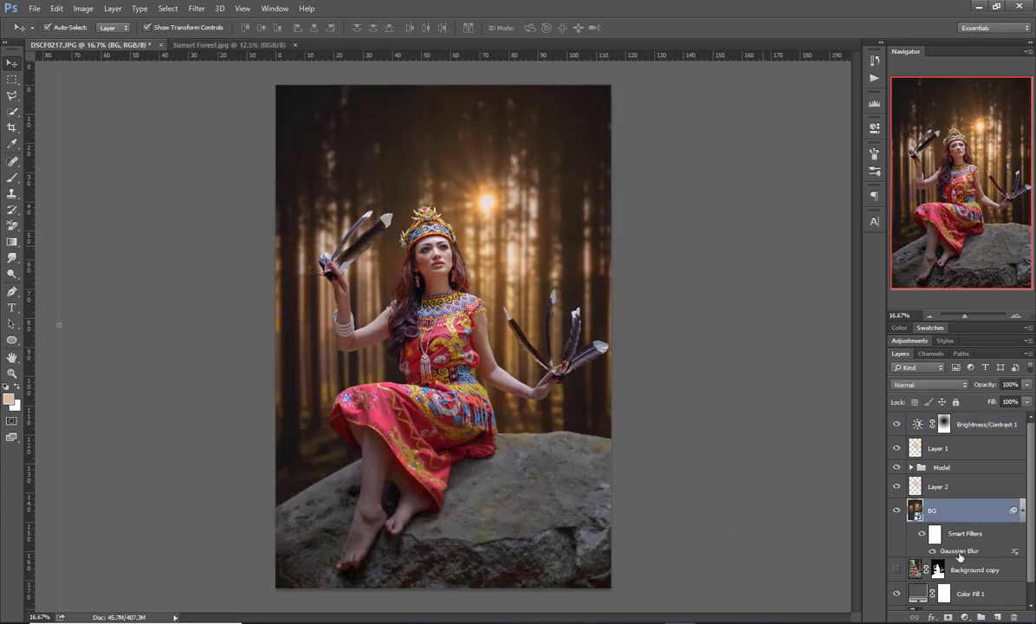
double_click(960, 553)
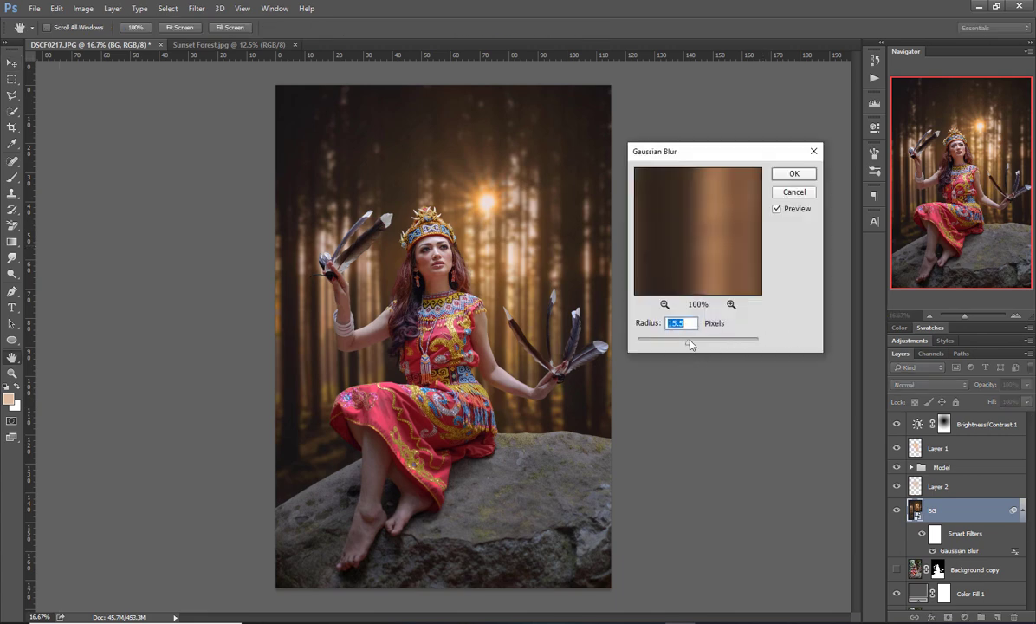
left_click_drag(691, 345, 693, 345)
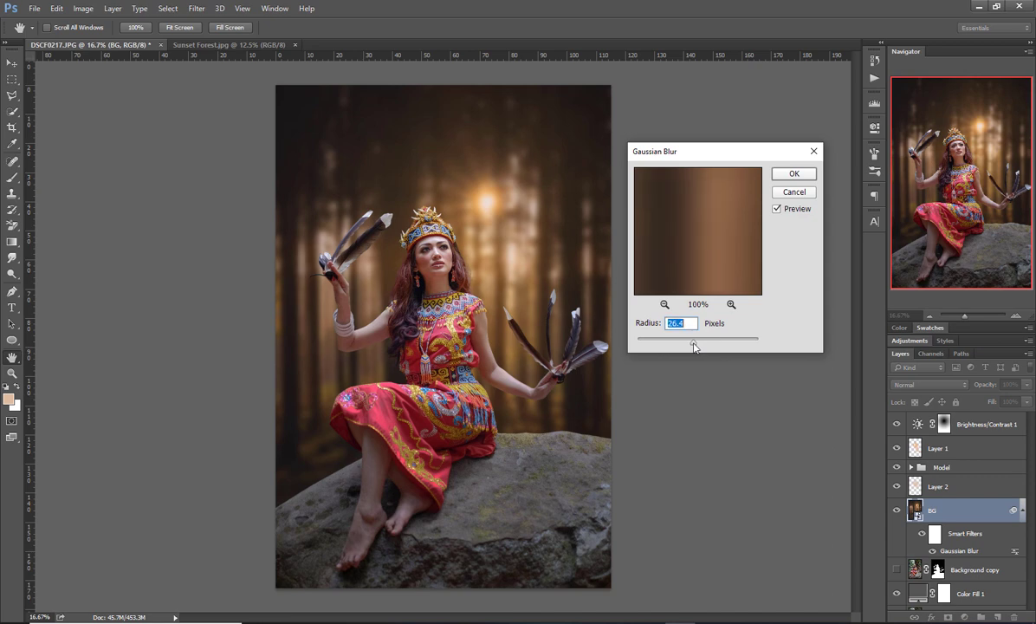
left_click(794, 176)
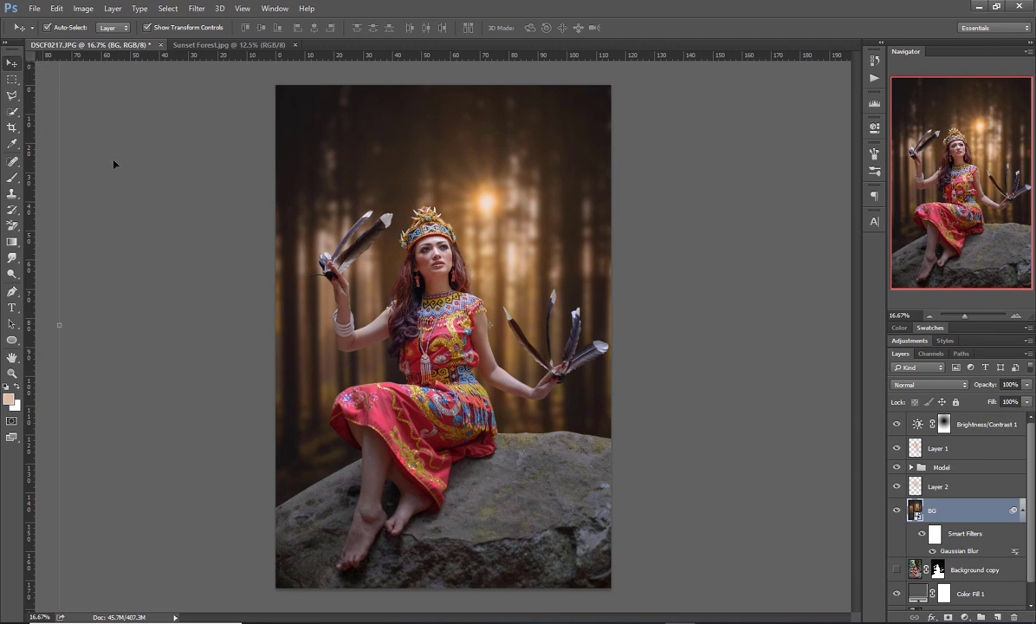
Step: Crop the image at its upper and lower edges, keeping the full width and the whole seated model in the frame
key("x")
key("c")
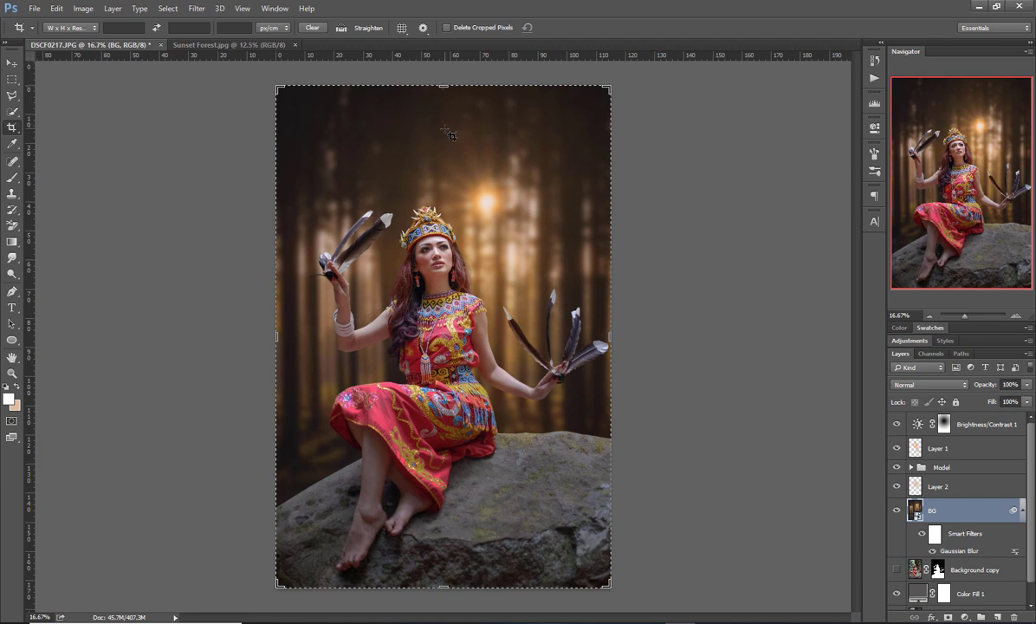
left_click(68, 28)
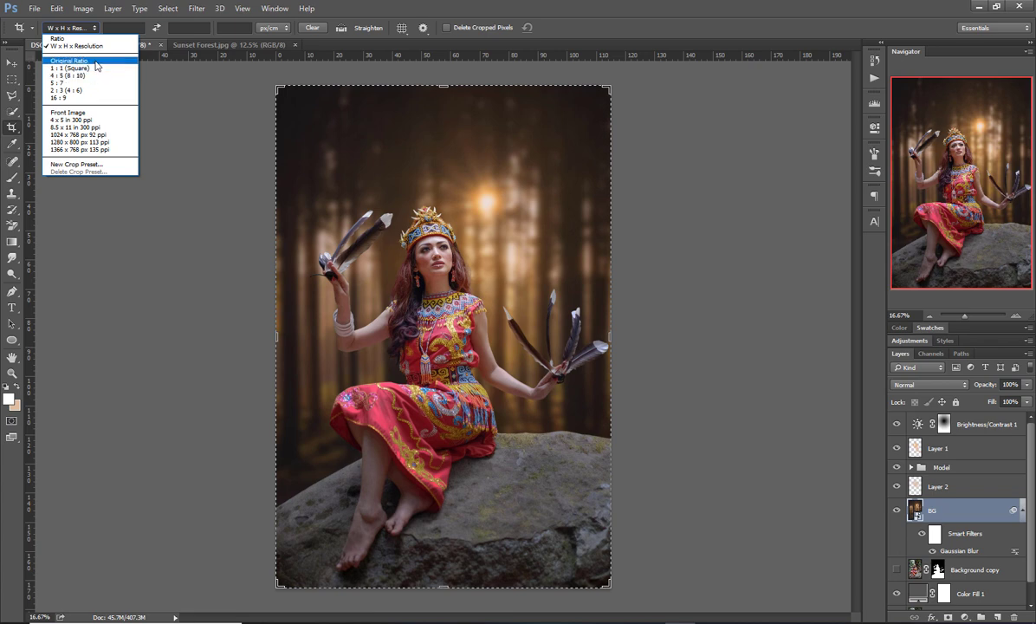
left_click(77, 45)
left_click_drag(438, 83, 438, 126)
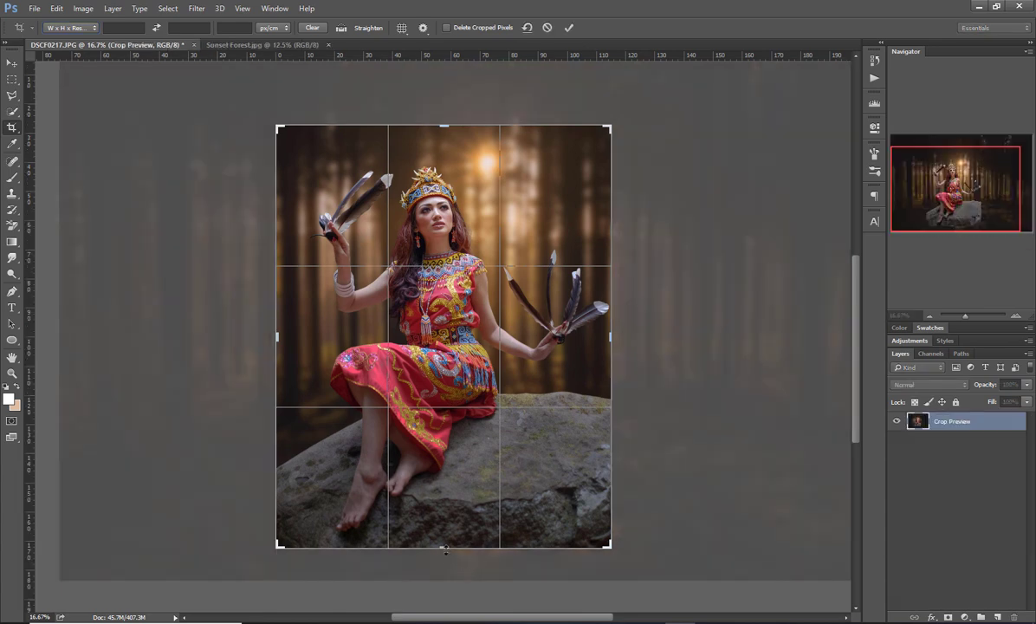
left_click_drag(444, 549, 444, 543)
left_click(440, 140)
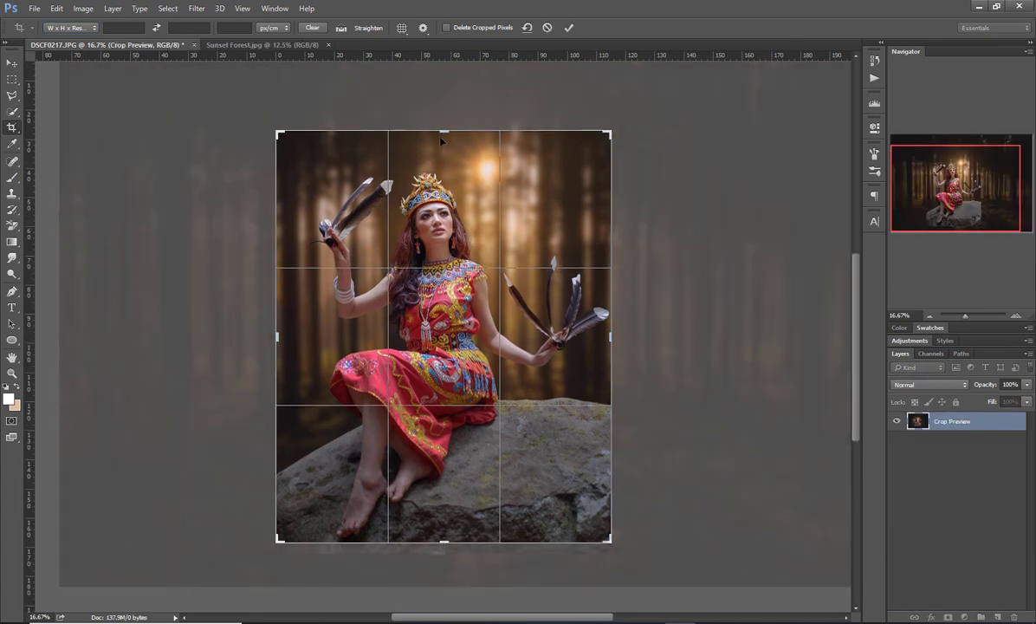
mouse_move(440, 137)
left_mouse_down()
mouse_move(450, 102)
mouse_move(446, 137)
left_mouse_up()
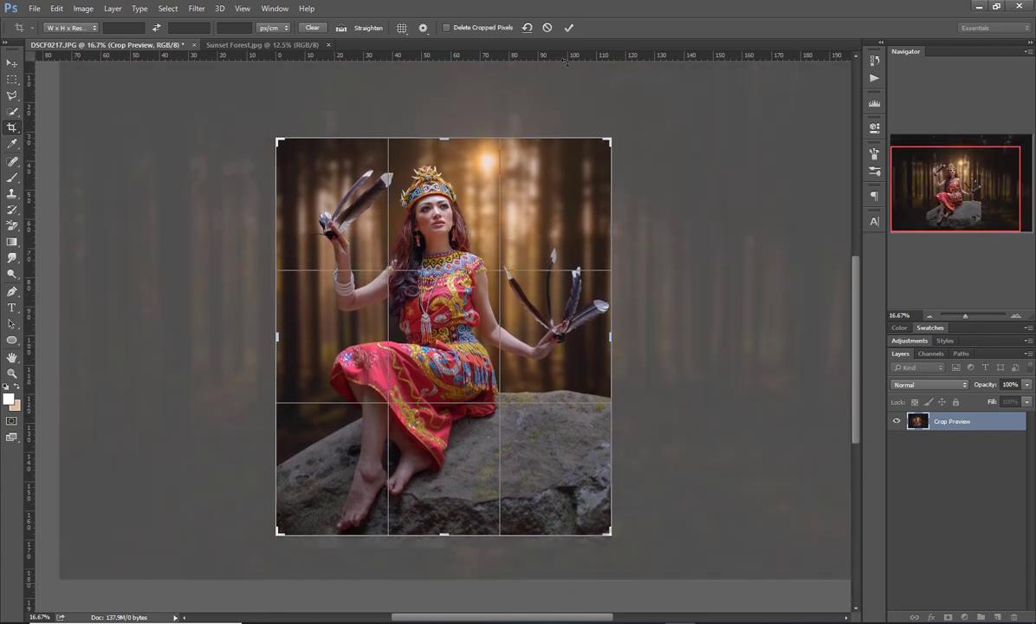
left_click(568, 27)
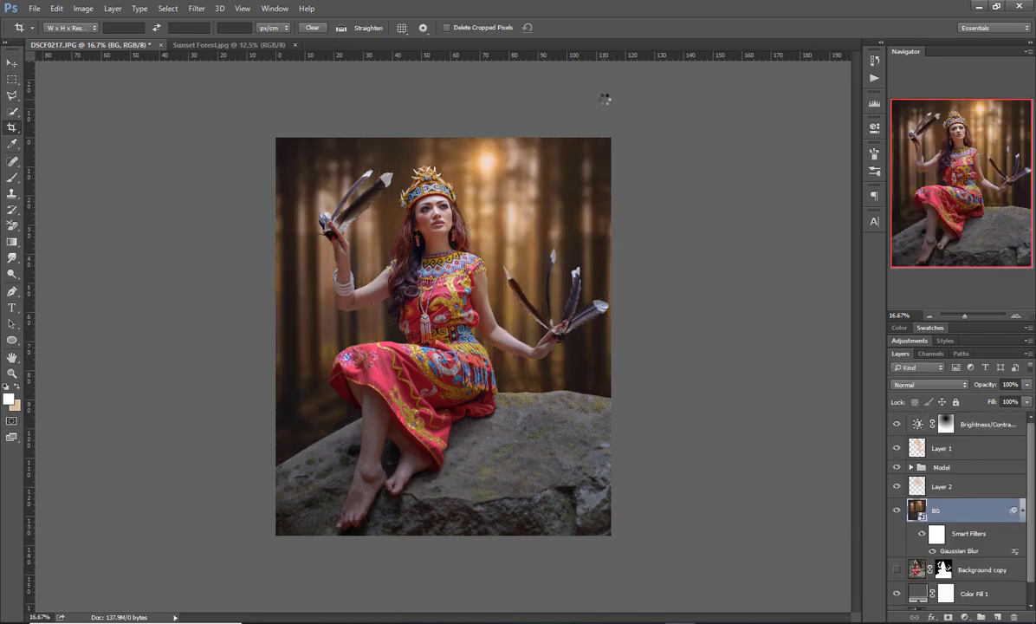
Step: Move the BG layer down and slightly right with Free Transform so the sun sits beside the model's head
key("v")
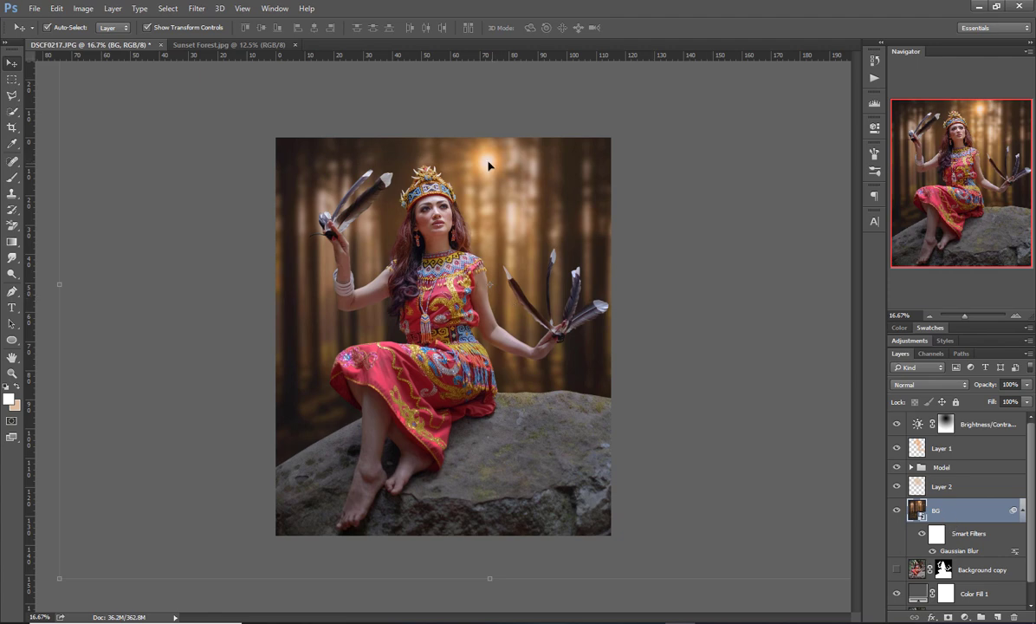
key("ctrl+t")
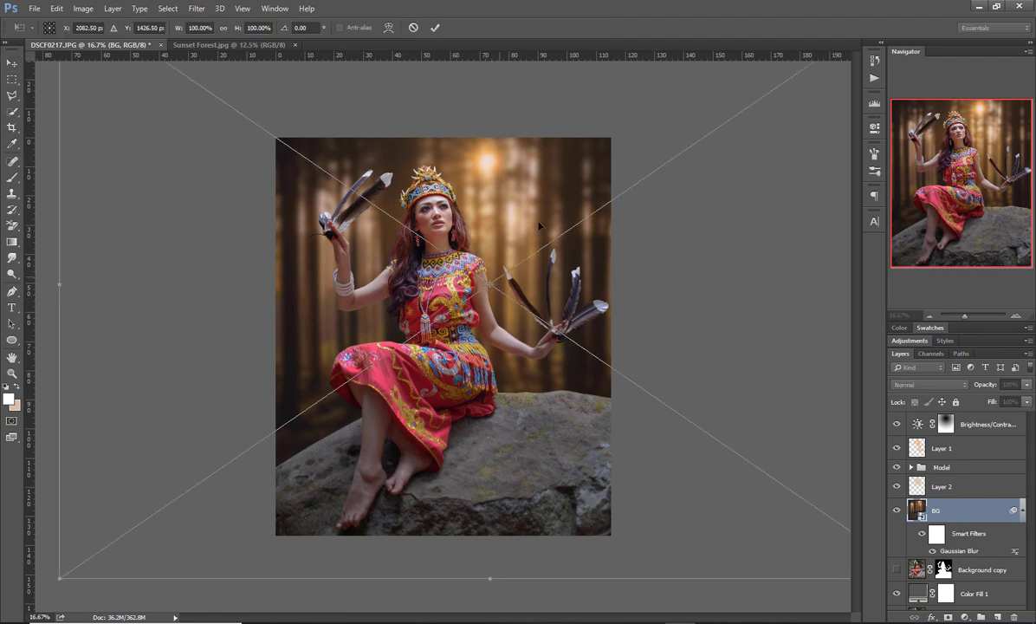
left_click_drag(531, 208, 542, 254)
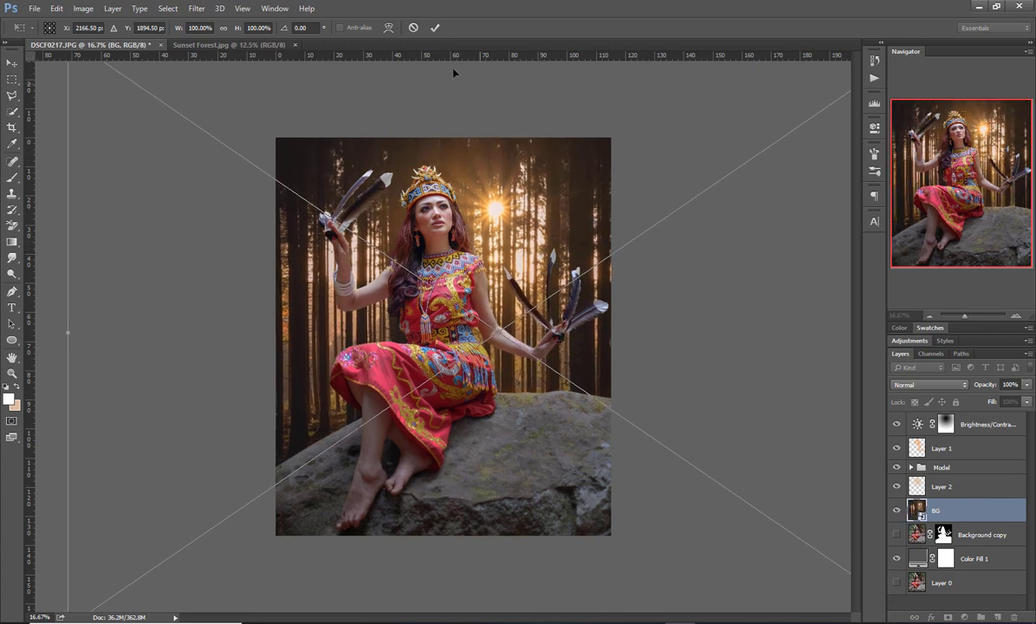
left_click(435, 27)
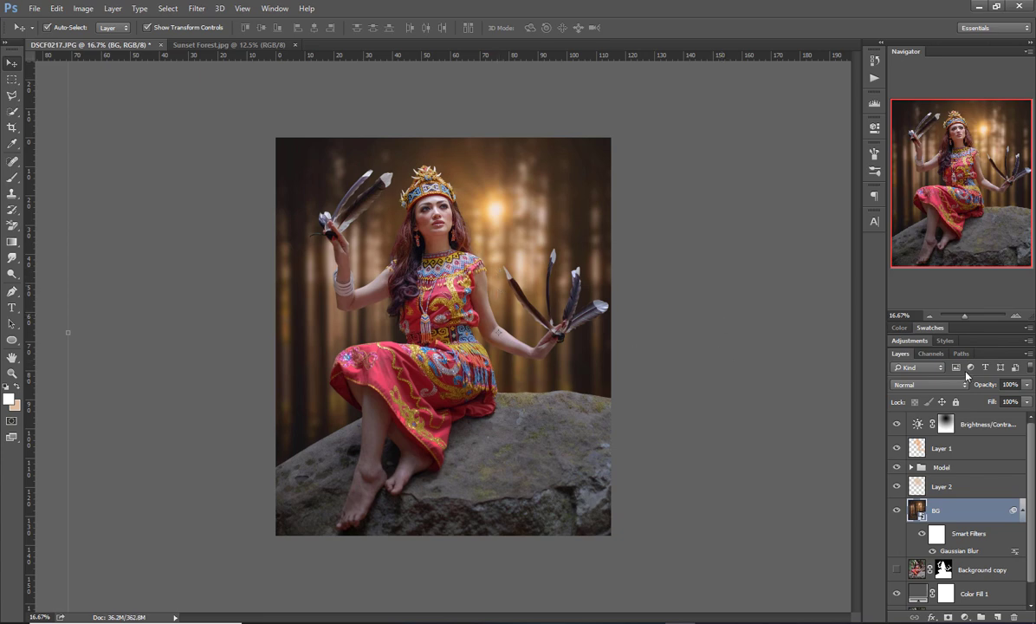
Step: Set the Brightness/Contrast 1 adjustment to brightness -114 and contrast -37, and compare the image with and without it
double_click(918, 423)
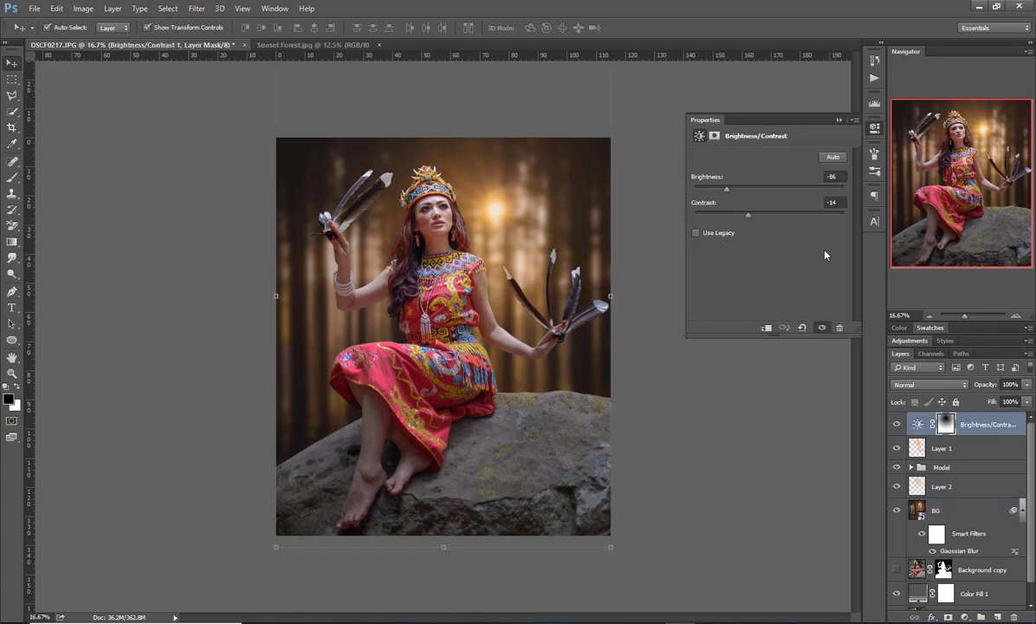
left_click_drag(726, 190, 715, 214)
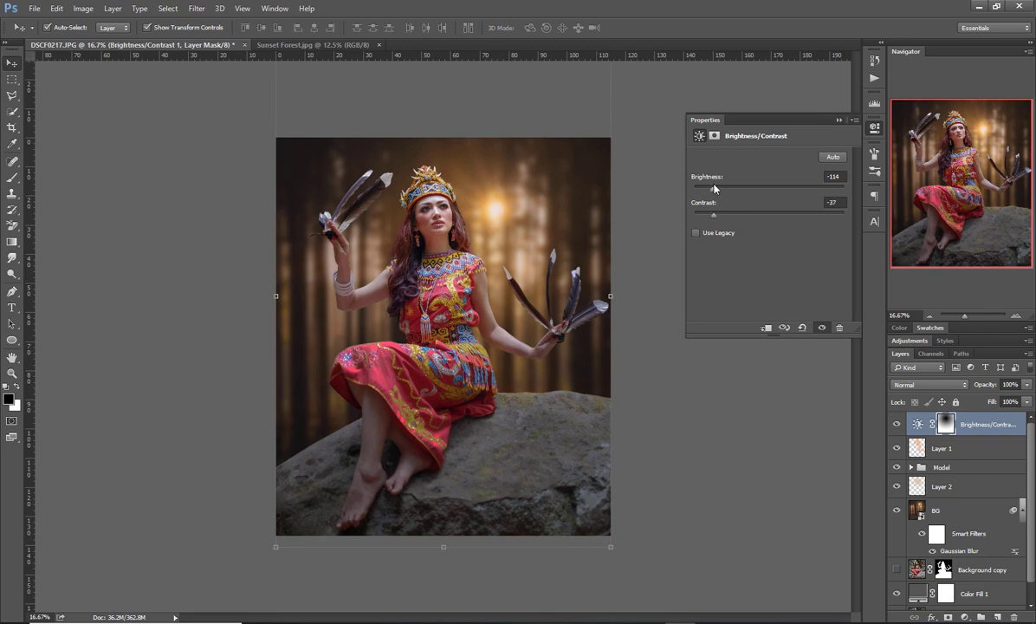
left_click(819, 122)
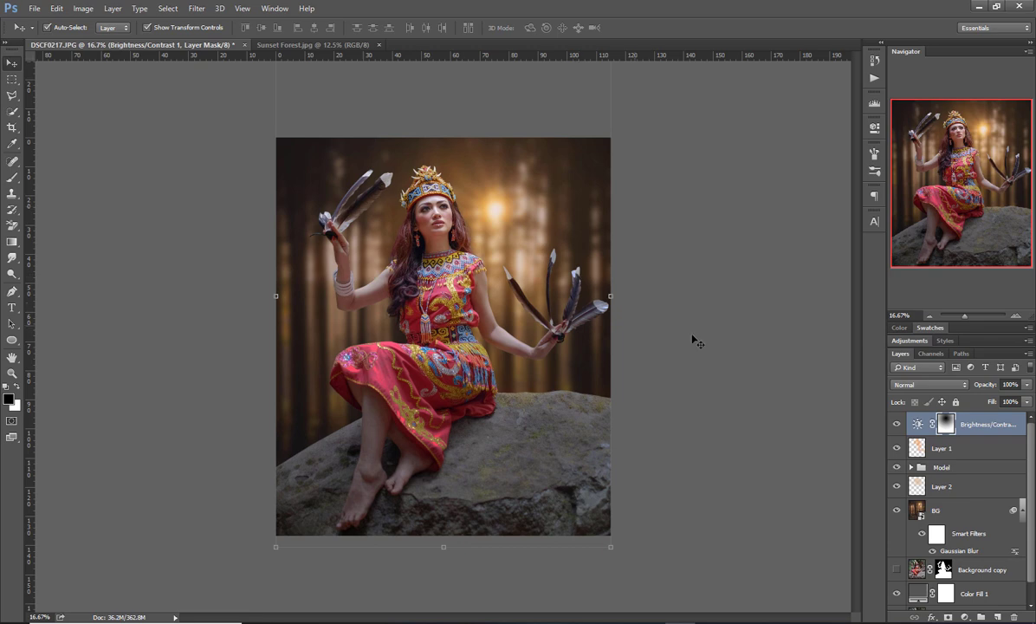
left_click(896, 423)
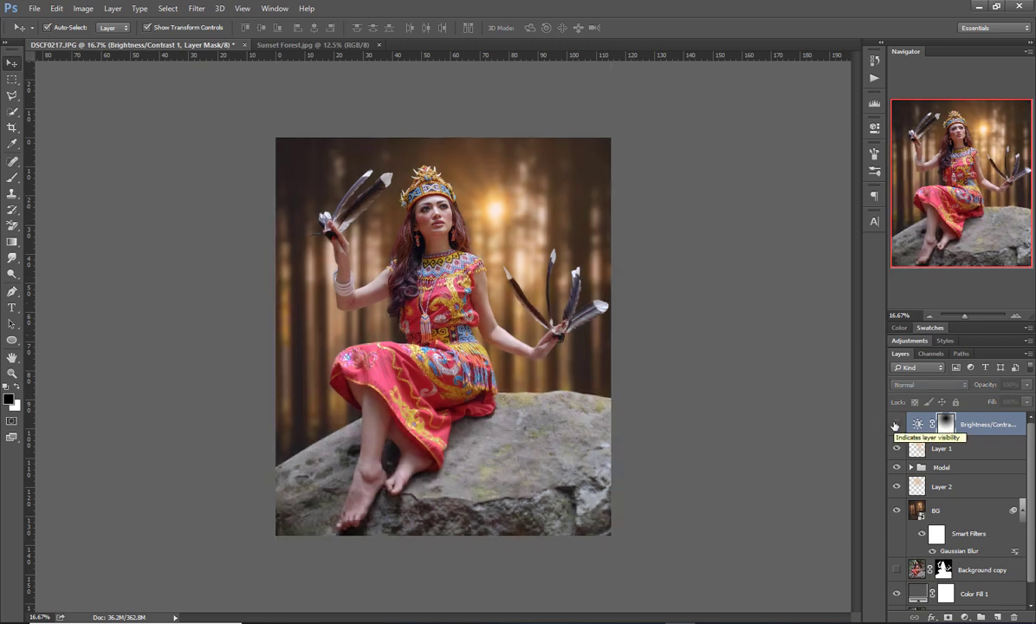
left_click(896, 424)
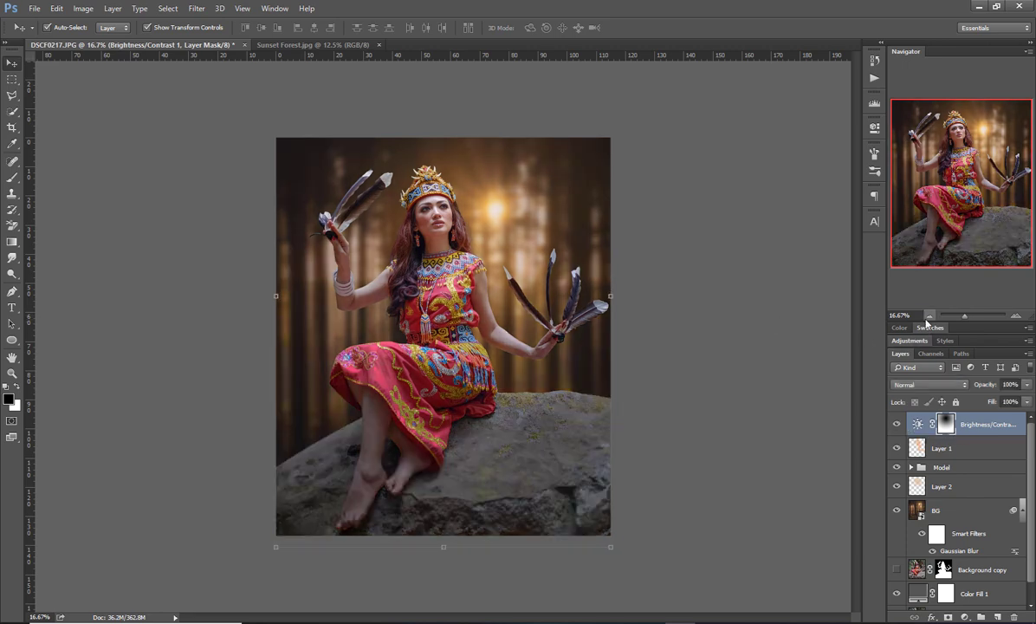
Step: Add a new Layer 3 above Layer 1 with gray color label, Soft Light mode and 50% gray neutral fill
left_click(774, 343)
left_click(1017, 315)
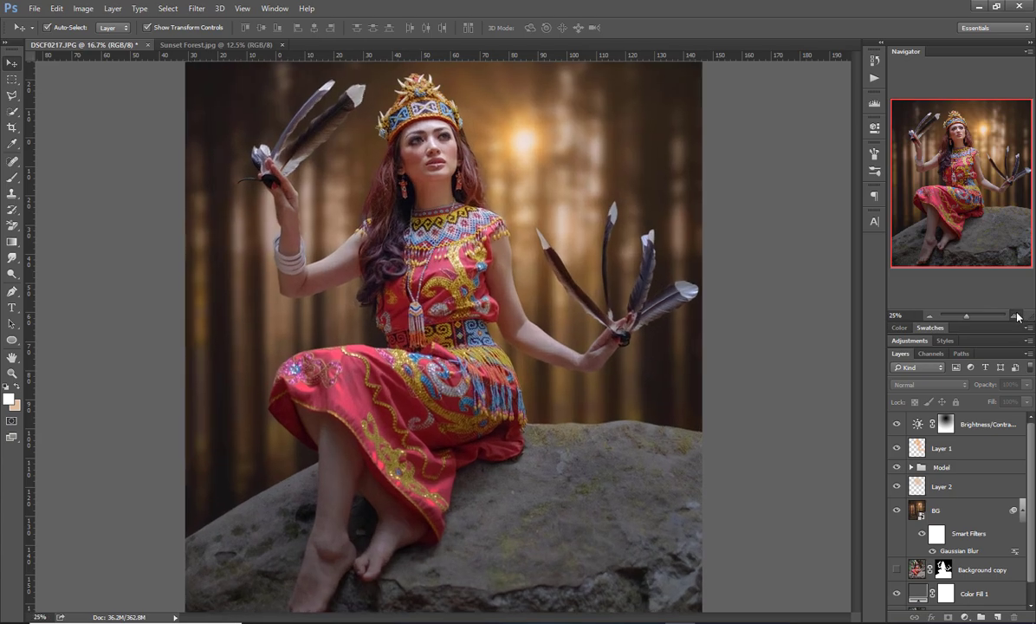
left_click(1016, 315)
left_click(1016, 315)
scroll(520, 398, "up", 5)
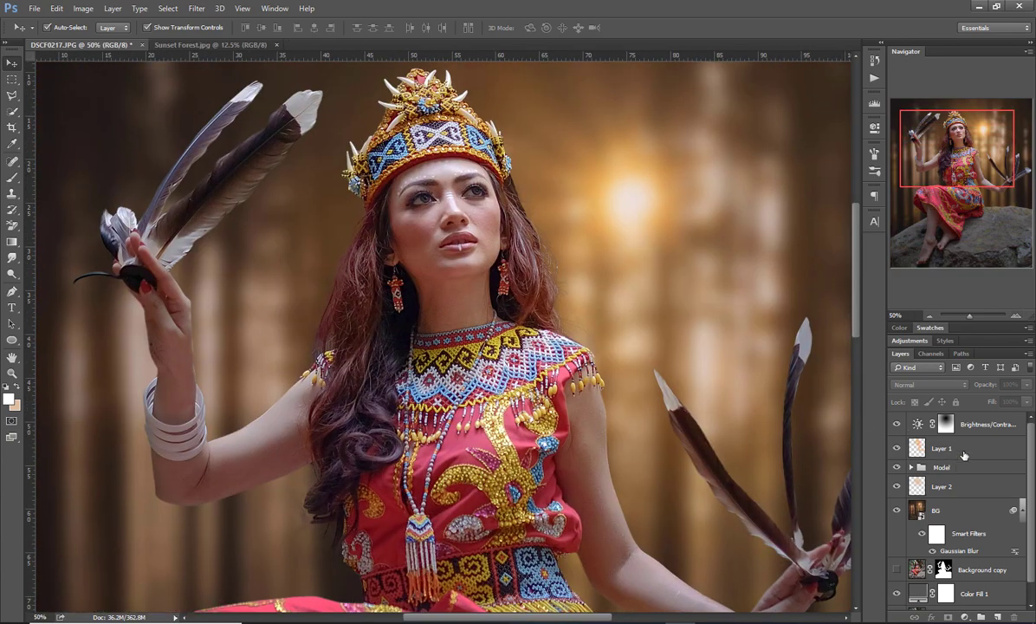
left_click(918, 446)
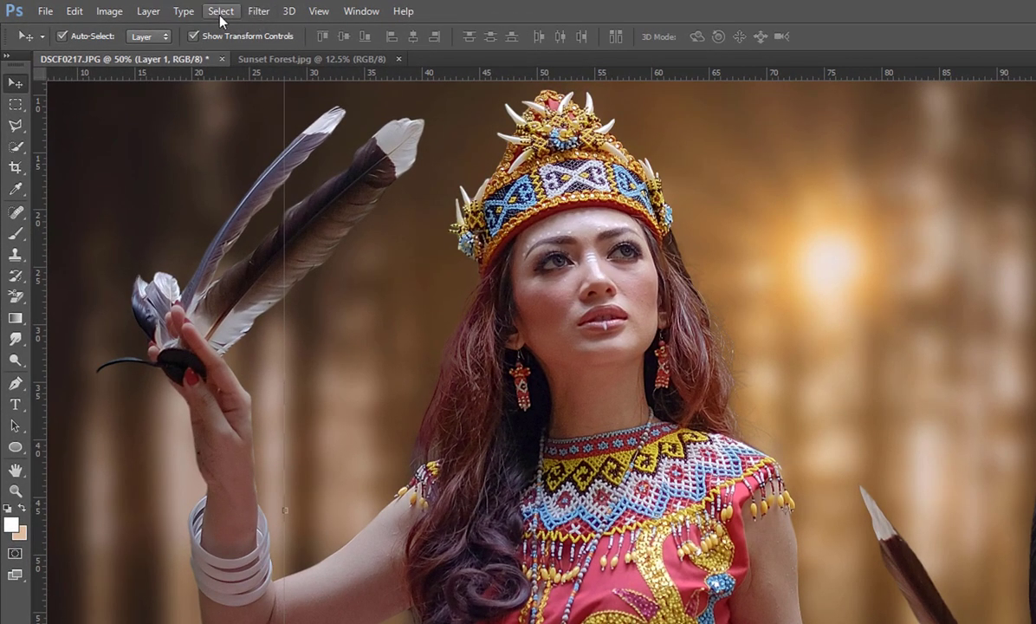
left_click(152, 12)
mouse_move(173, 32)
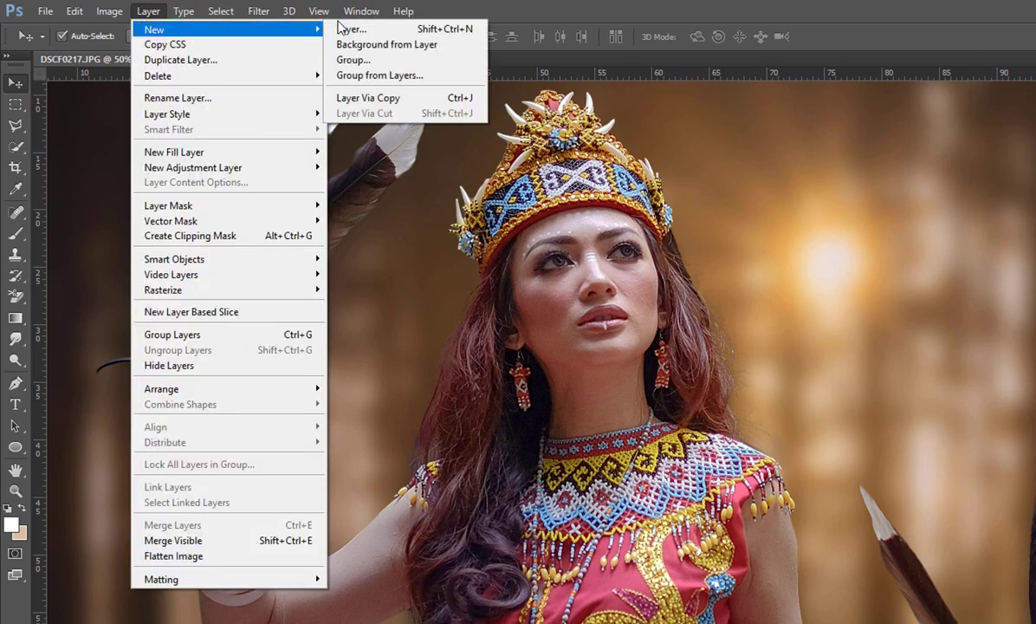
left_click(541, 30)
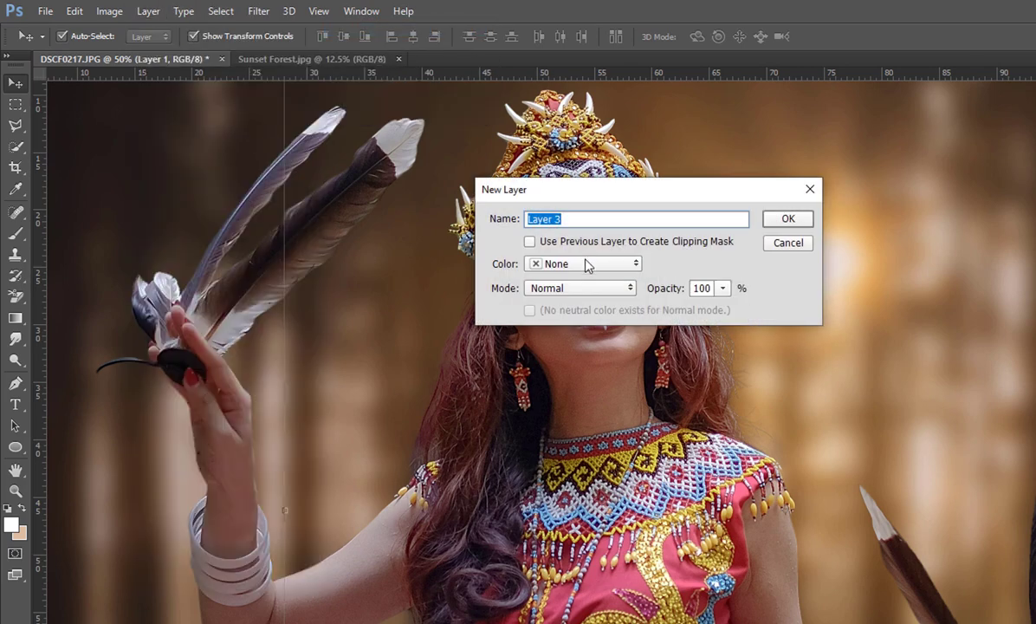
left_click(590, 263)
left_click(533, 379)
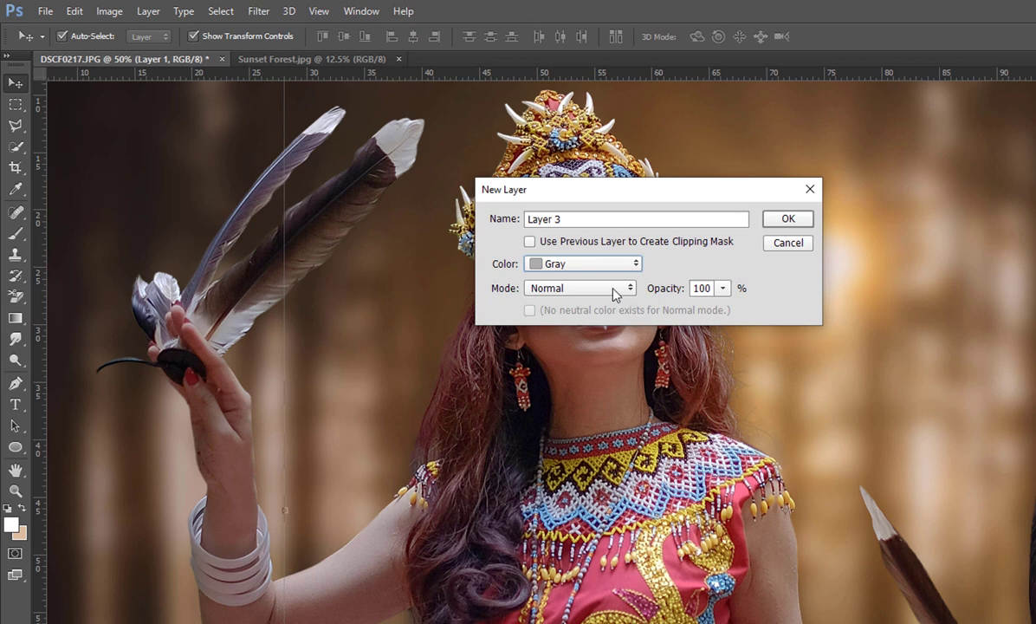
left_click(613, 292)
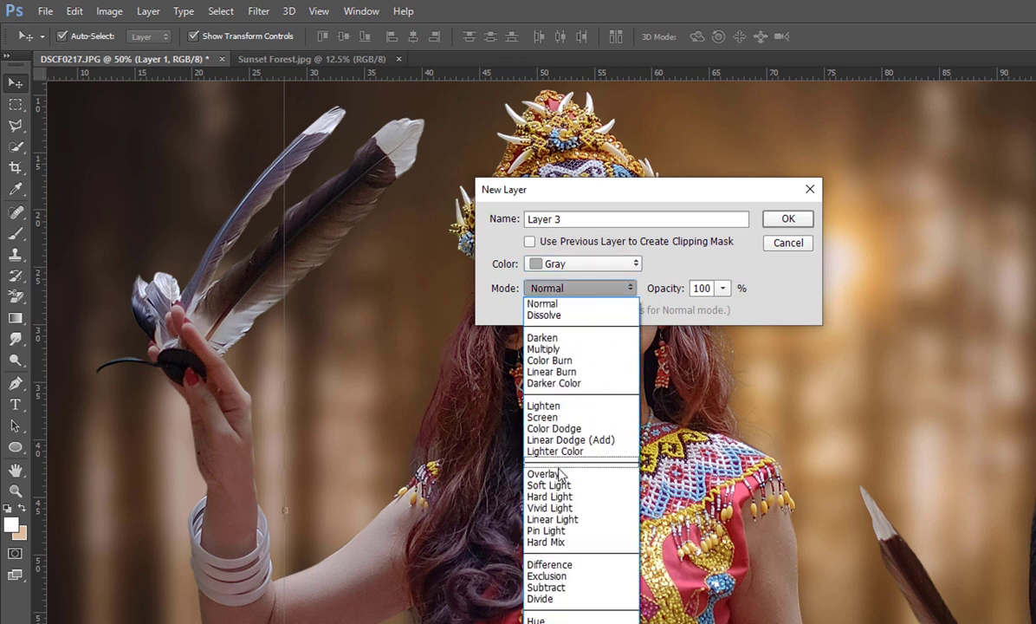
left_click(553, 485)
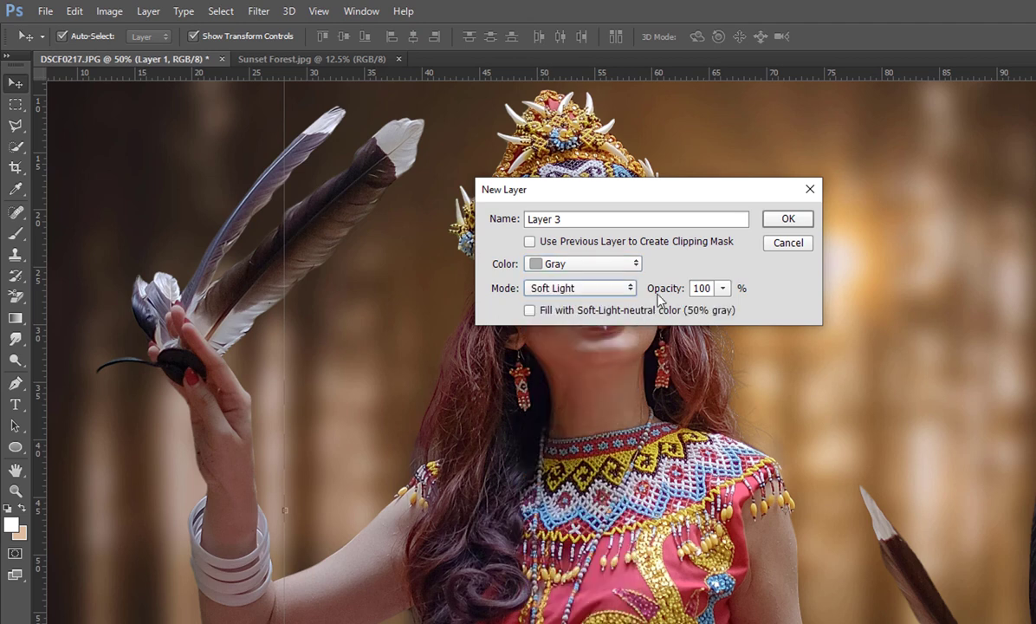
left_click(548, 313)
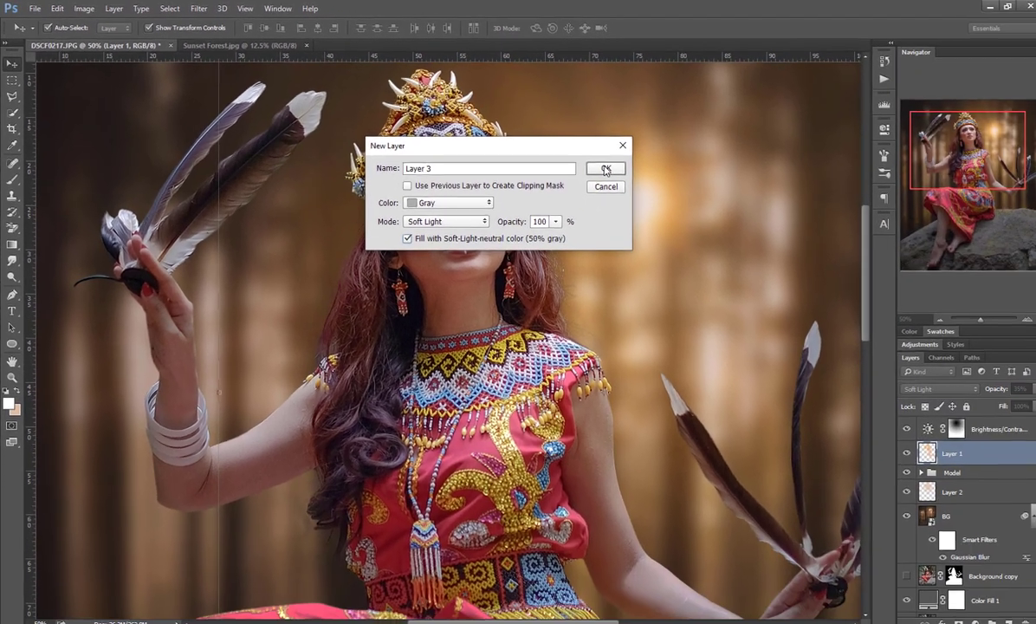
left_click(788, 219)
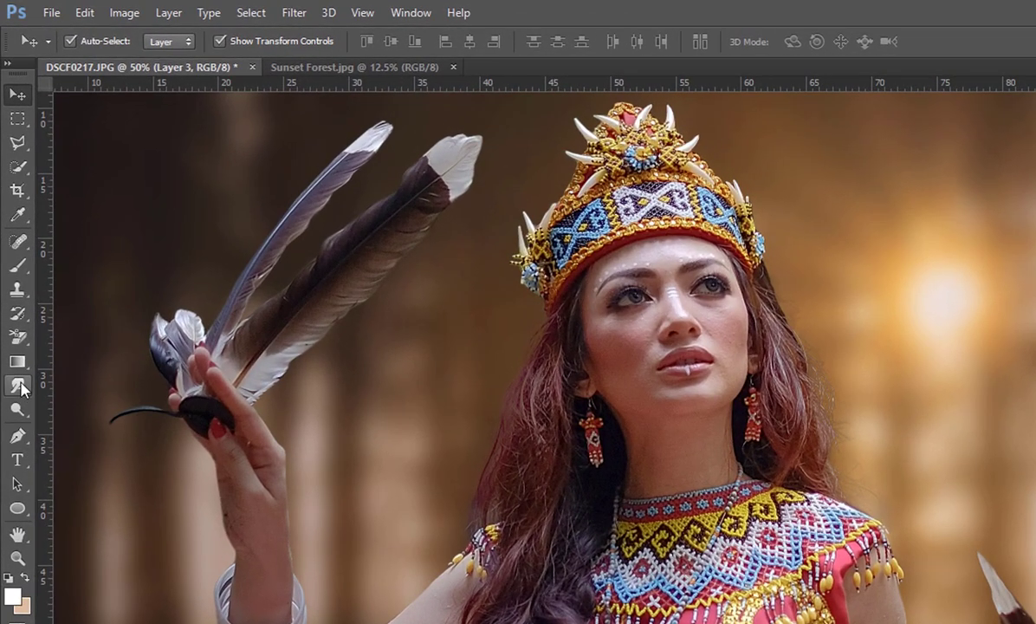
Step: Set up the Dodge tool for the model's face with a brush of about 38 px and 5% exposure
left_click(13, 258)
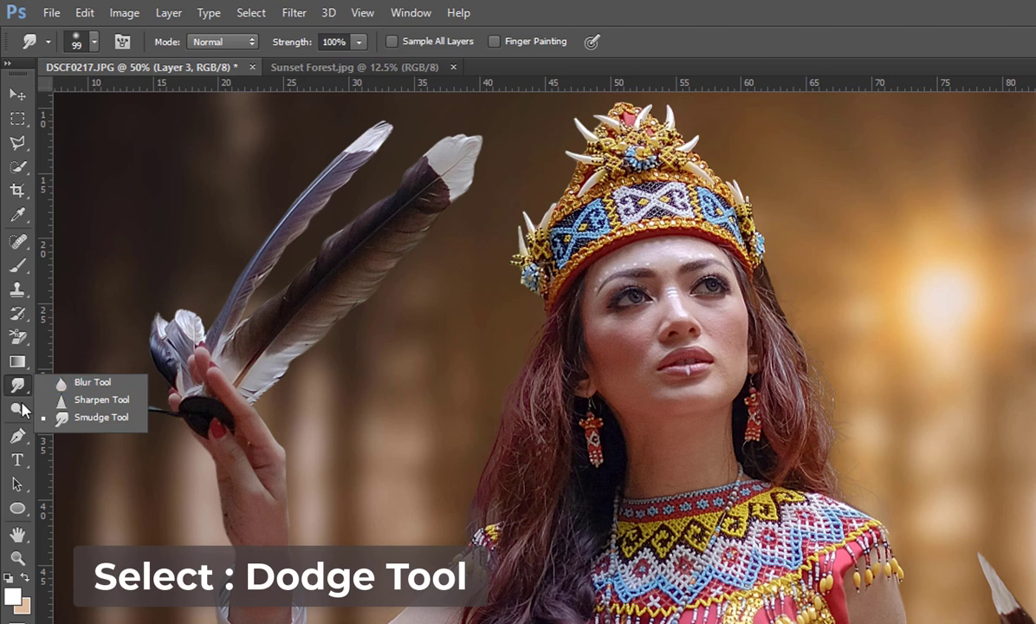
left_click_drag(18, 409, 74, 418)
left_click(81, 414)
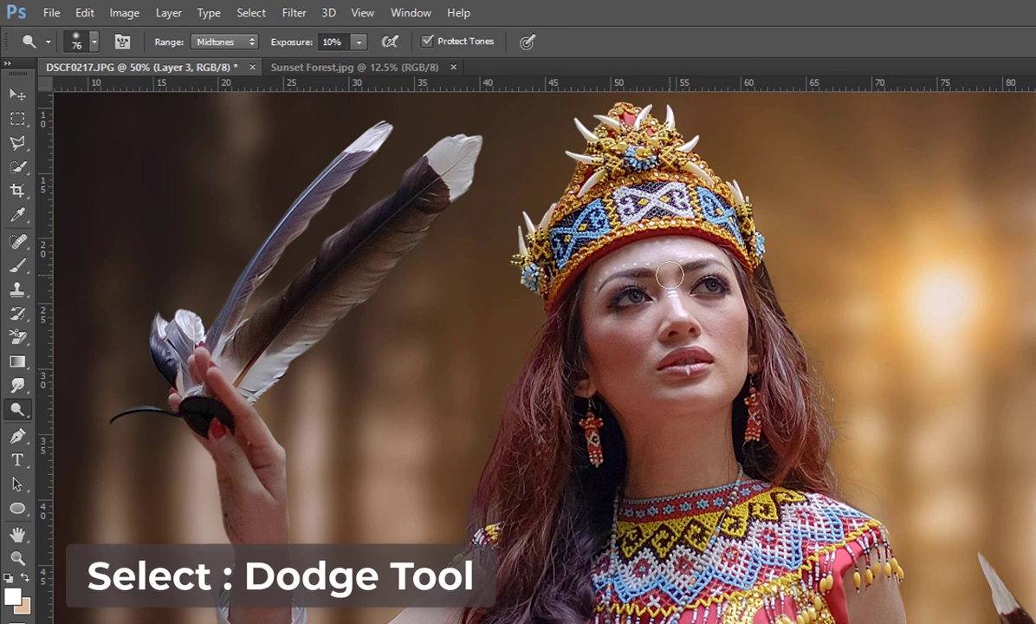
scroll(646, 164, "up", 1)
scroll(786, 305, "up", 1)
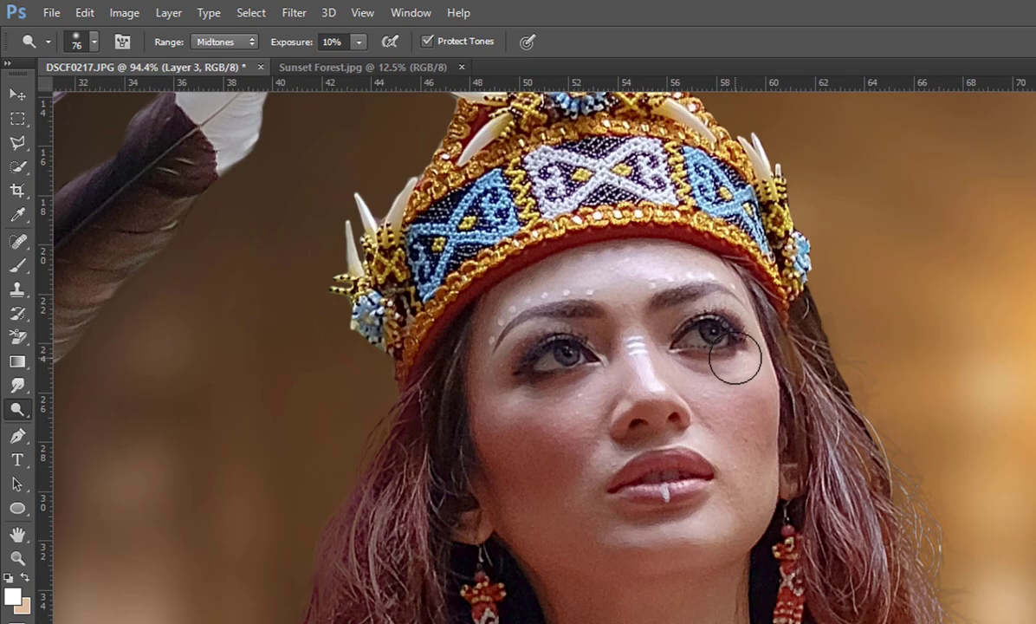
right_click(656, 379, "alt")
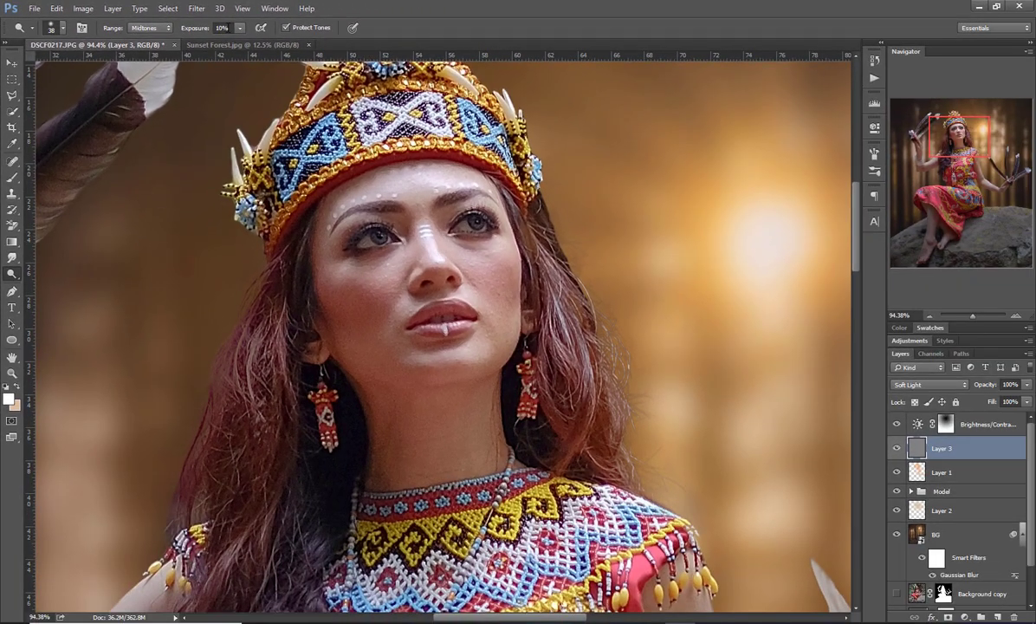
left_click(194, 26)
type("5")
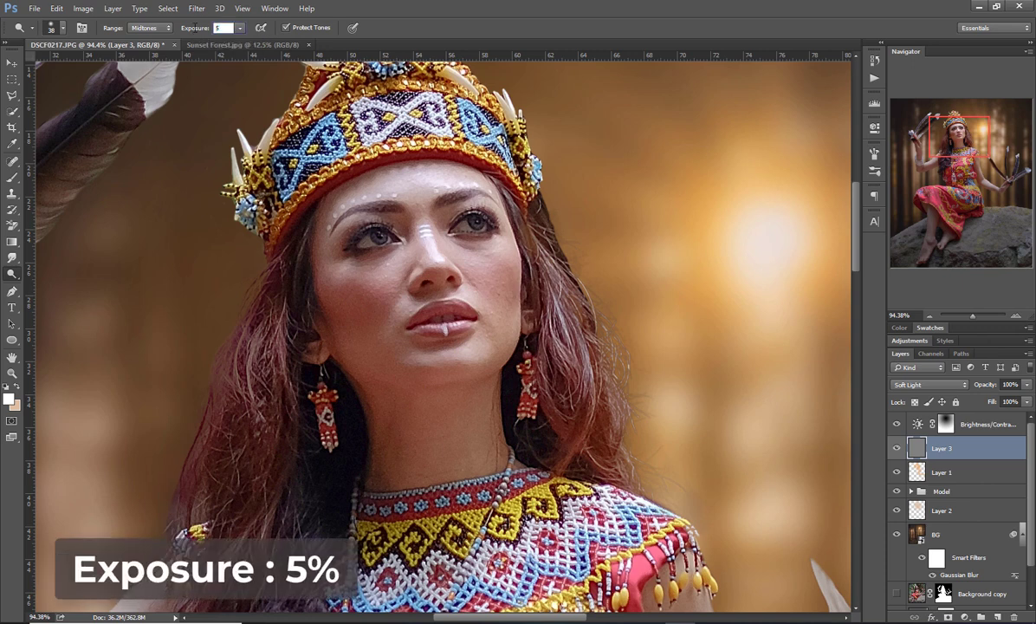
Step: Dodge the highlight on the model's nose on Layer 3 at 5% exposure with a brush of about 12 px
key("Return")
scroll(455, 253, "down", 2)
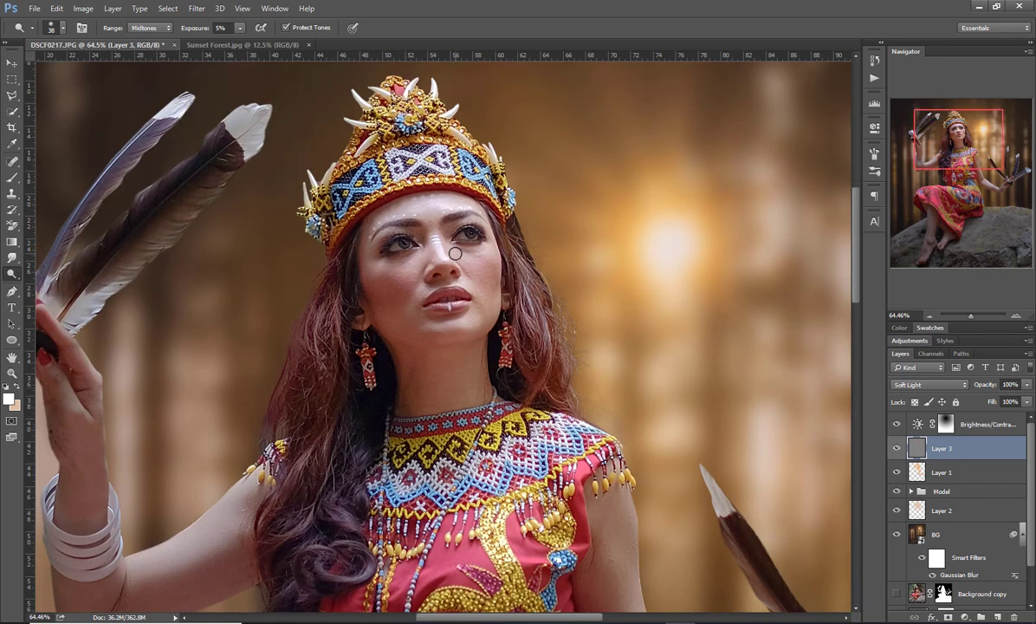
scroll(449, 237, "down", 1)
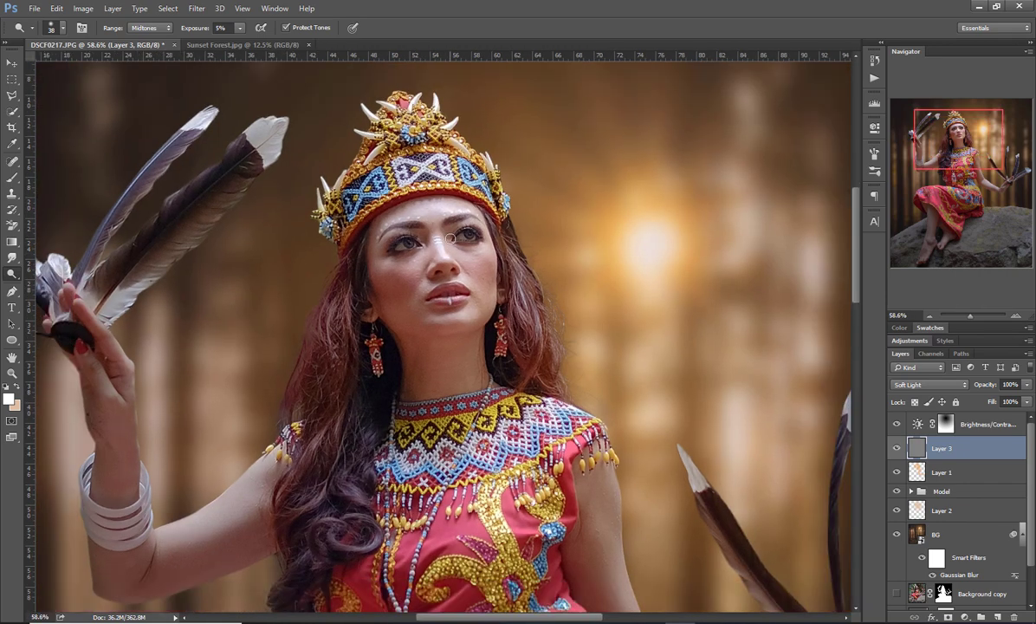
scroll(449, 237, "down", 1)
scroll(435, 236, "up", 1)
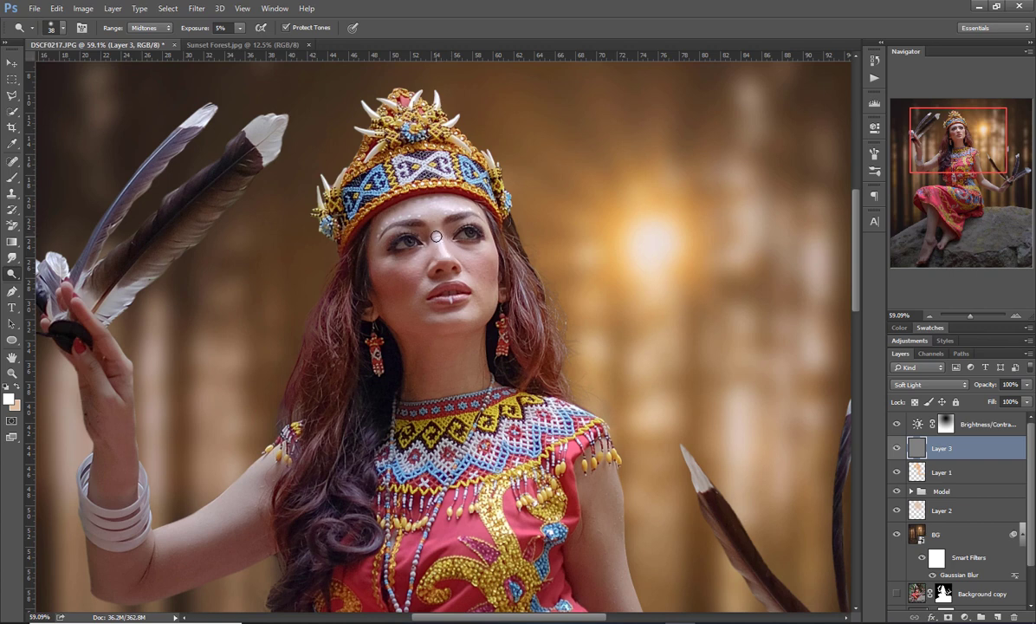
right_click(435, 299, "alt")
scroll(412, 241, "up", 5)
left_click_drag(449, 255, 451, 264)
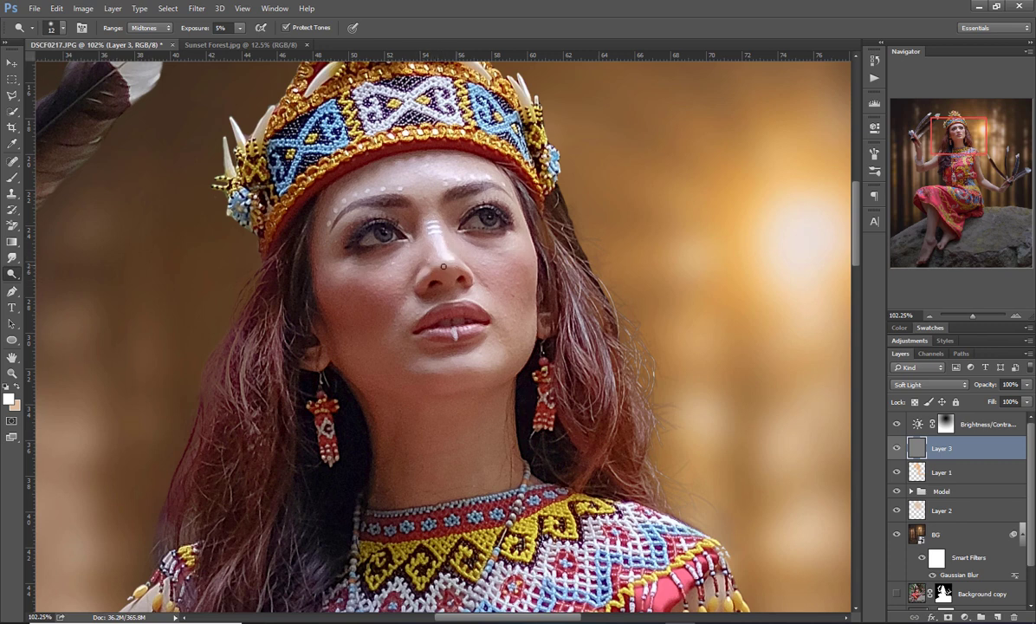
Step: Dodge the model's cheek beneath the eye nearer the sun with the brush enlarged to about 34 px
key("bracketright")
key("bracketright")
left_click_drag(511, 243, 518, 252)
right_click(364, 225, "alt")
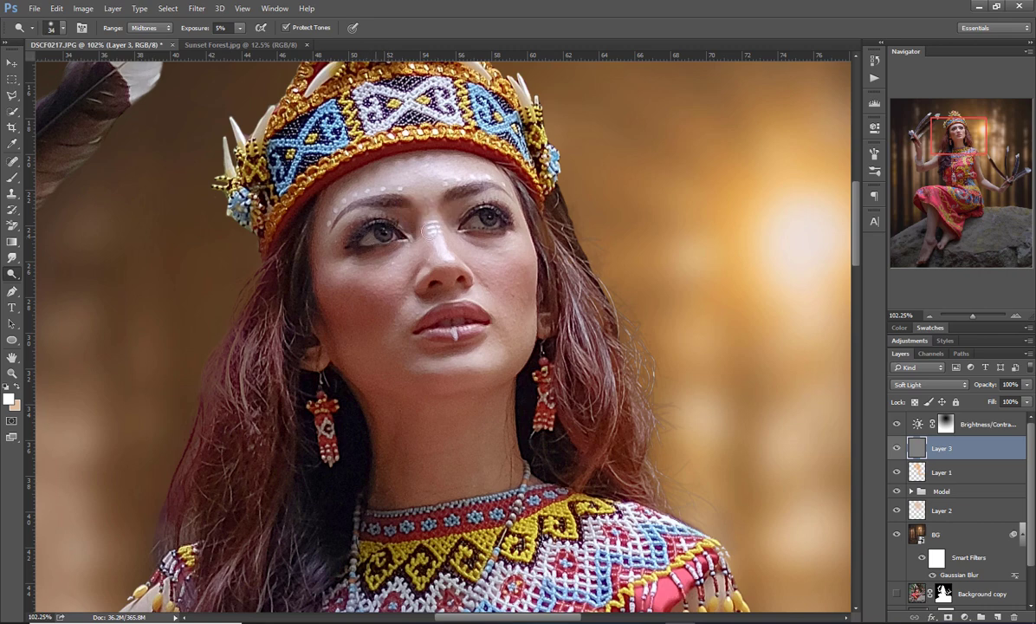
left_click(929, 317)
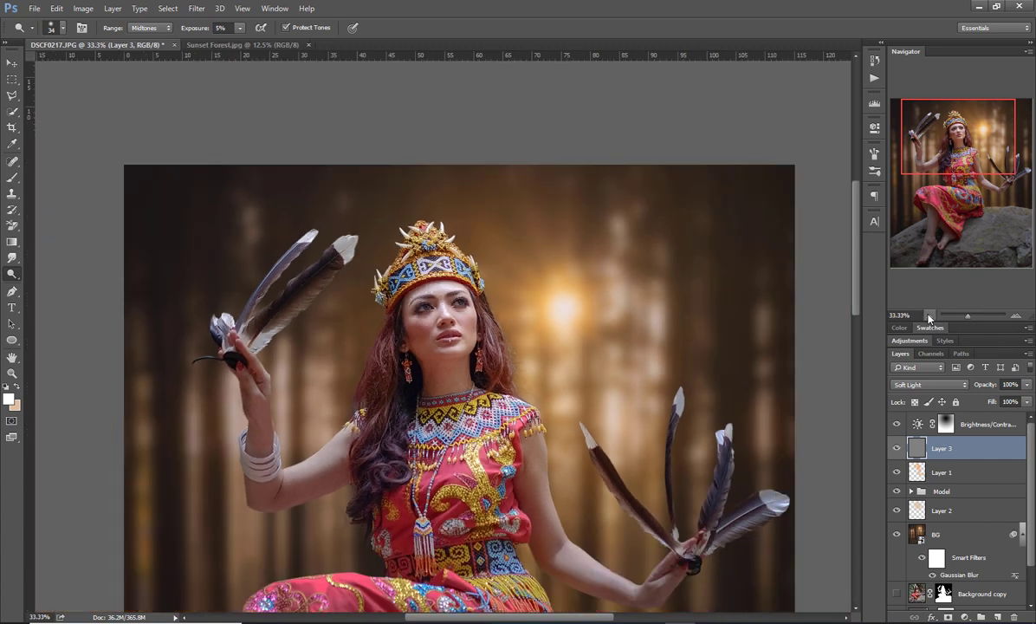
left_click(929, 317)
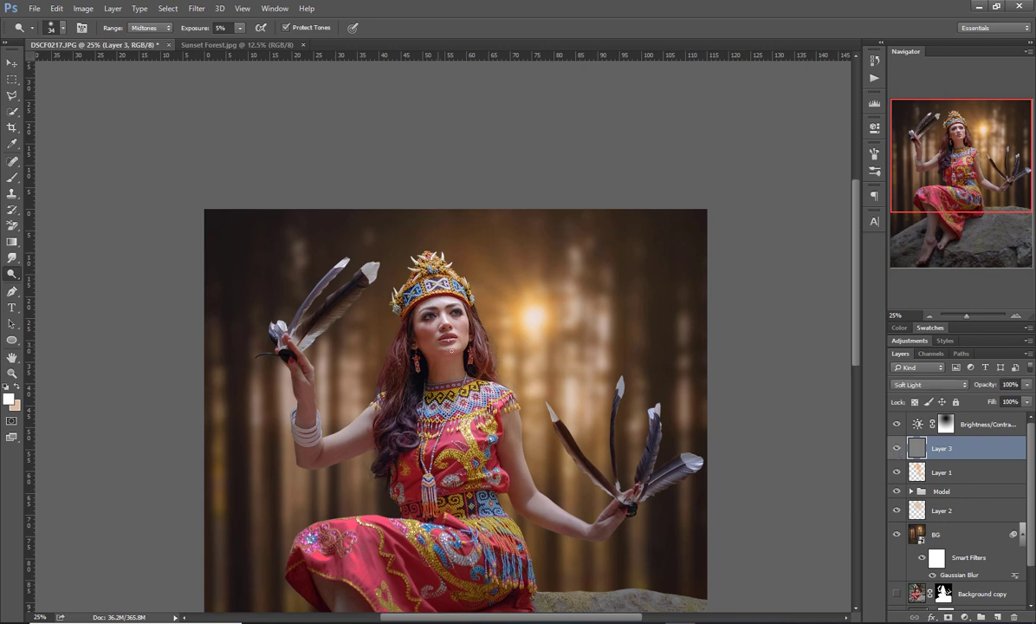
scroll(452, 350, "up", 6)
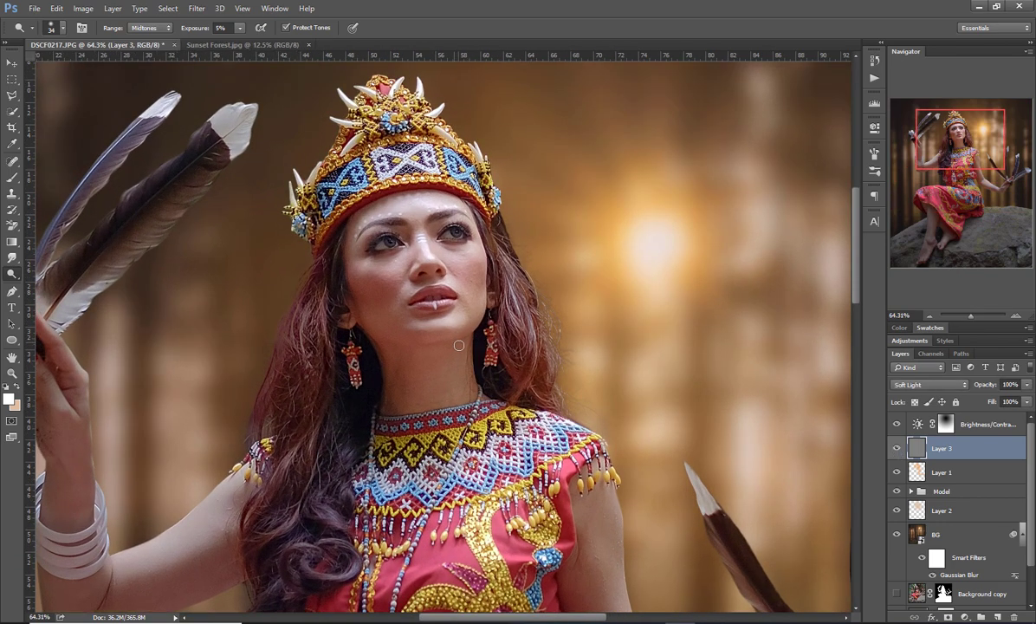
Step: Dodge the highlights on the model's chin, lips, cheeks, nose and forehead, using a brush of about 13 to 34 px
mouse_move(460, 345)
left_mouse_down()
mouse_move(468, 352)
mouse_move(447, 337)
left_mouse_up()
scroll(437, 279, "up", 3)
left_click_drag(414, 294, 407, 274)
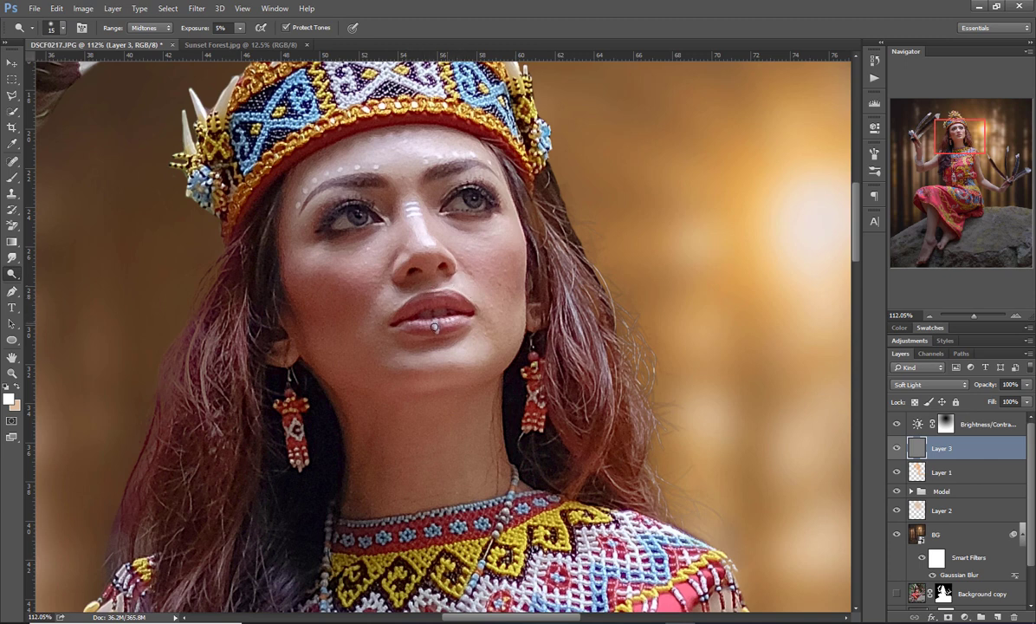
left_click_drag(451, 359, 462, 354)
left_click_drag(381, 284, 364, 283)
left_click_drag(460, 264, 454, 251)
scroll(453, 249, "up", 2)
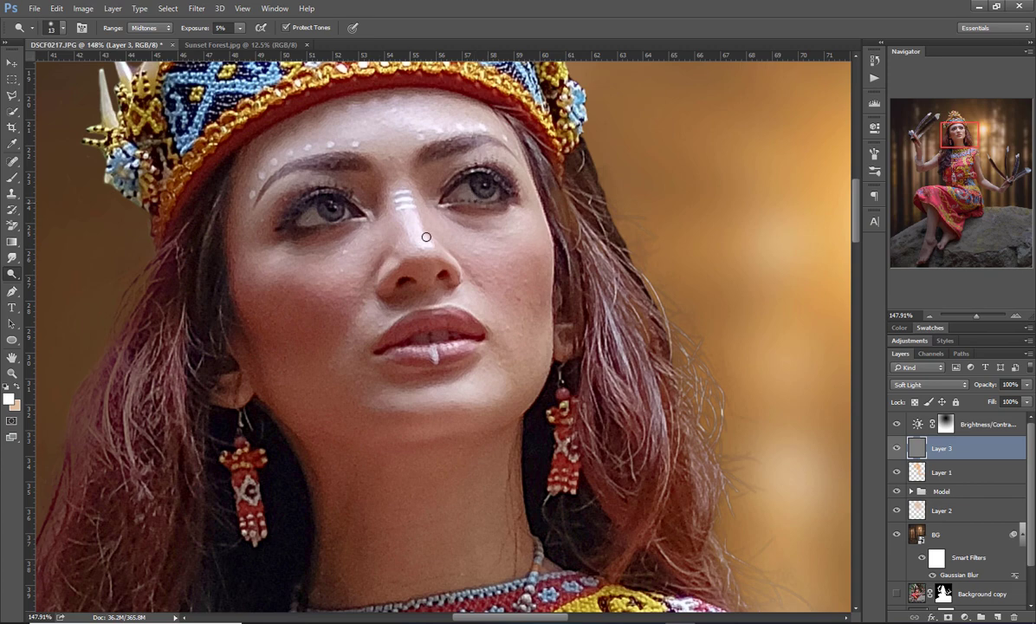
left_click_drag(430, 121, 440, 142)
Step: Dodge the model's lowered arm from the shoulder to the wrist with a brush of about 45 px
scroll(503, 186, "down", 5)
scroll(510, 193, "down", 2)
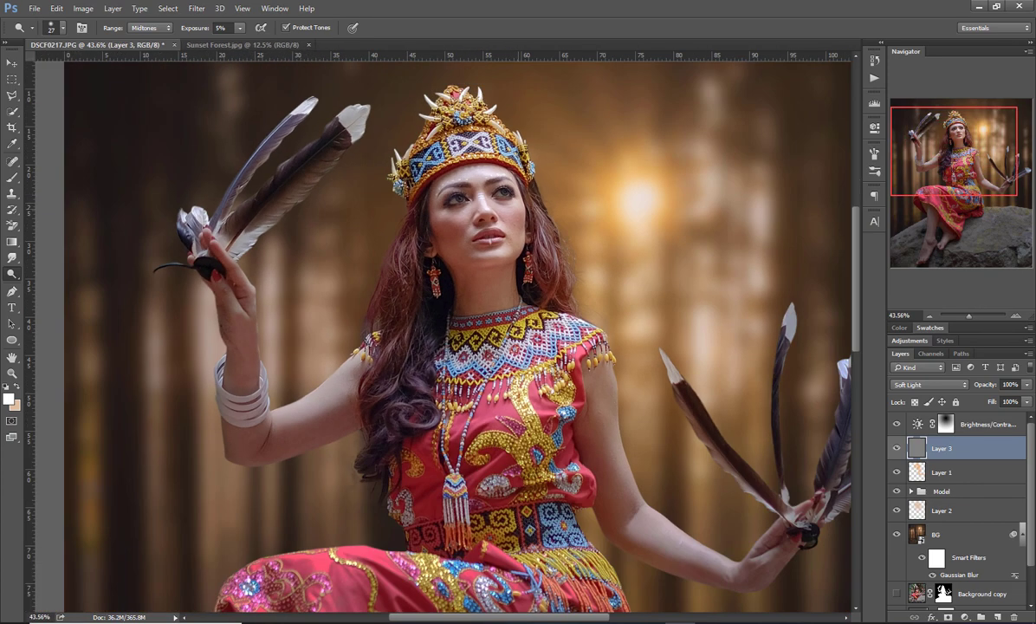
scroll(592, 384, "up", 5)
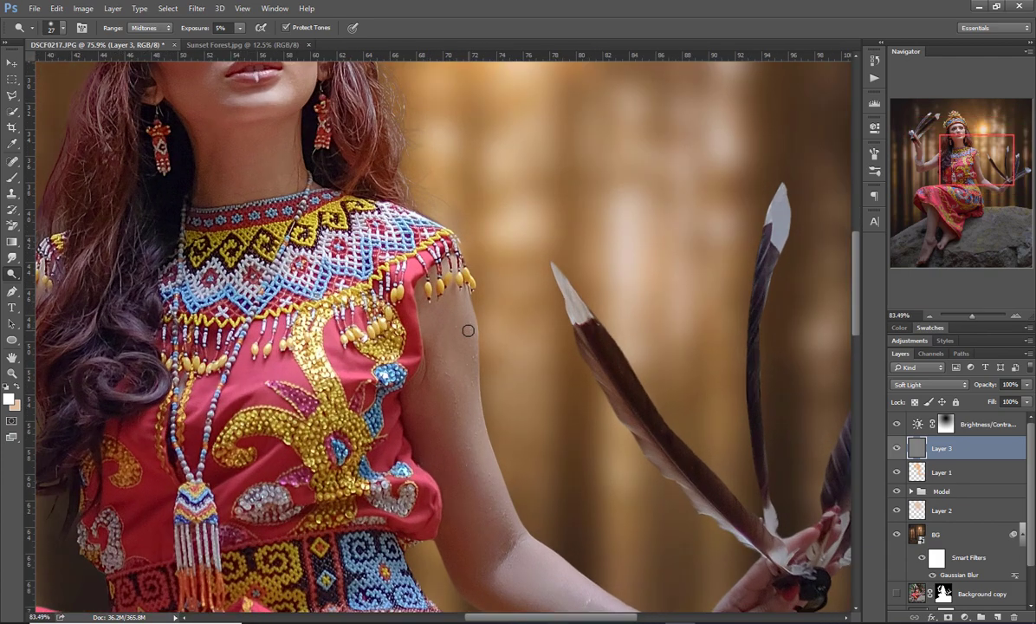
scroll(468, 331, "up", 2)
left_click_drag(469, 332, 481, 334)
mouse_move(459, 272)
left_mouse_down()
mouse_move(455, 352)
mouse_move(465, 280)
mouse_move(482, 364)
left_mouse_up()
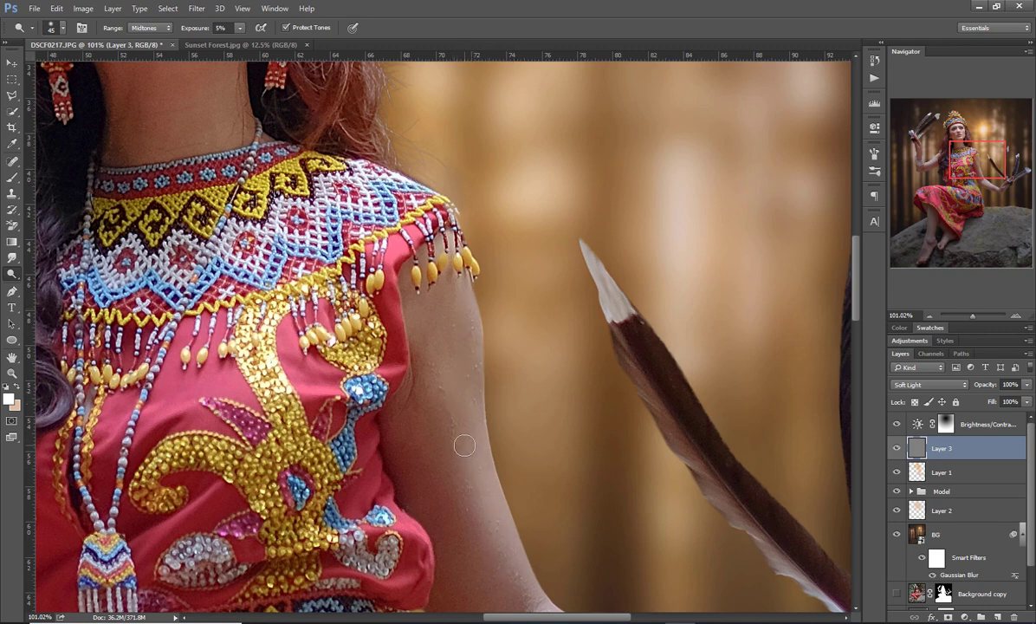
left_click_drag(527, 576, 384, 225)
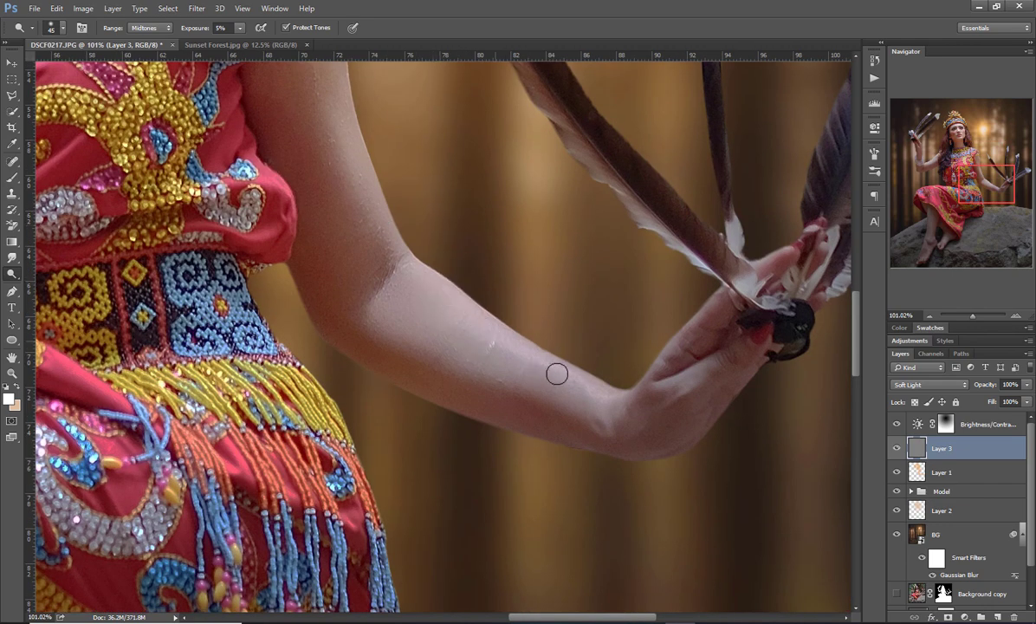
mouse_move(568, 378)
left_mouse_down()
mouse_move(534, 377)
mouse_move(578, 395)
mouse_move(599, 388)
left_mouse_up()
Step: Set the Dodge exposure to 10% and brighten the model's raised arm around the bracelets with a brush of about 41 to 86 px
scroll(475, 351, "down", 5)
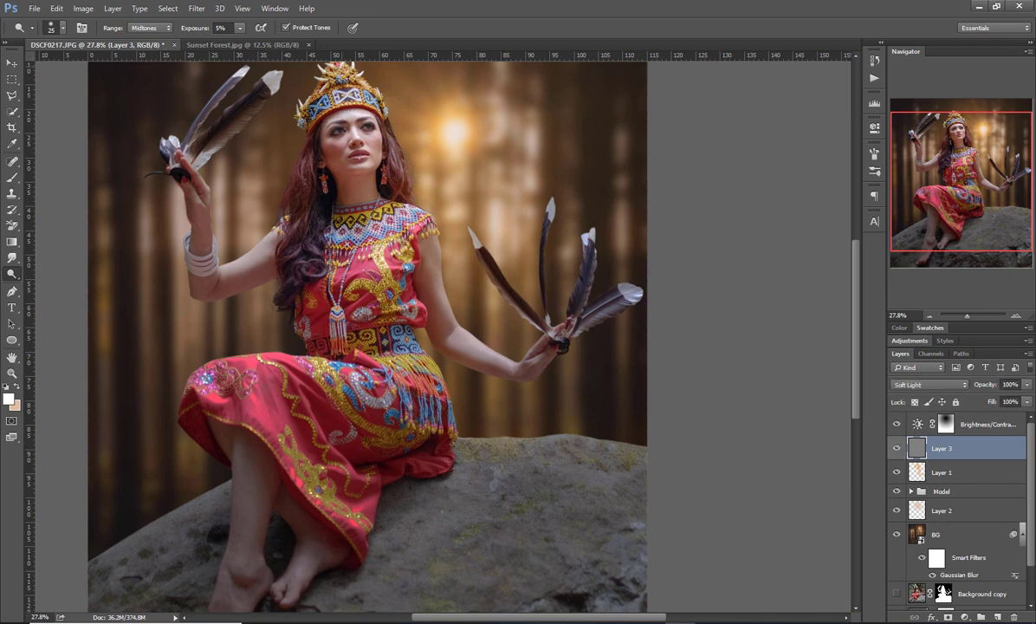
left_click(186, 28)
type("10")
key("Return")
scroll(245, 245, "up", 3)
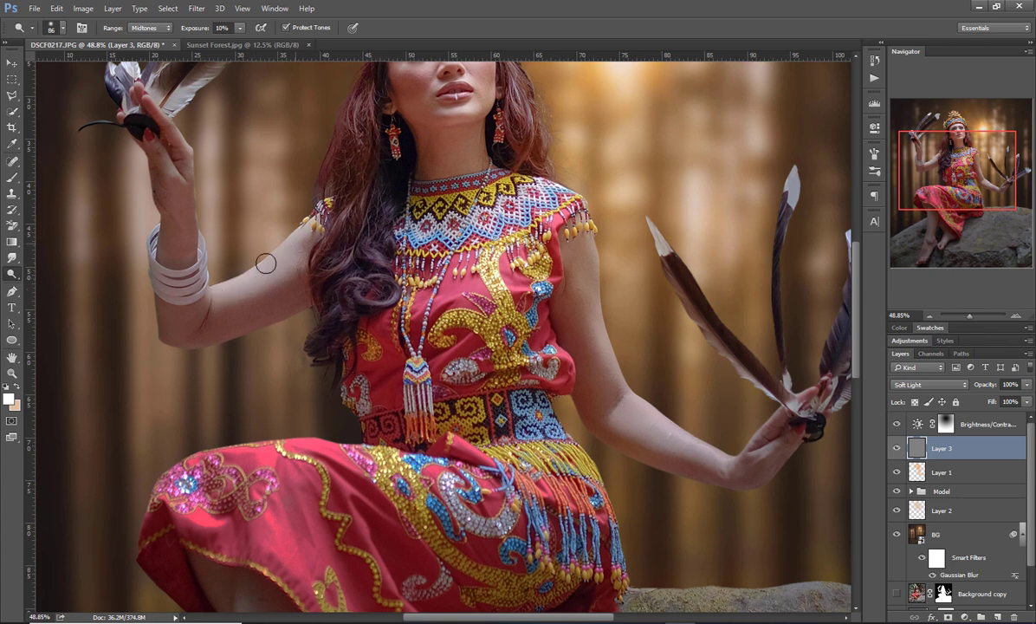
left_click_drag(205, 295, 186, 295)
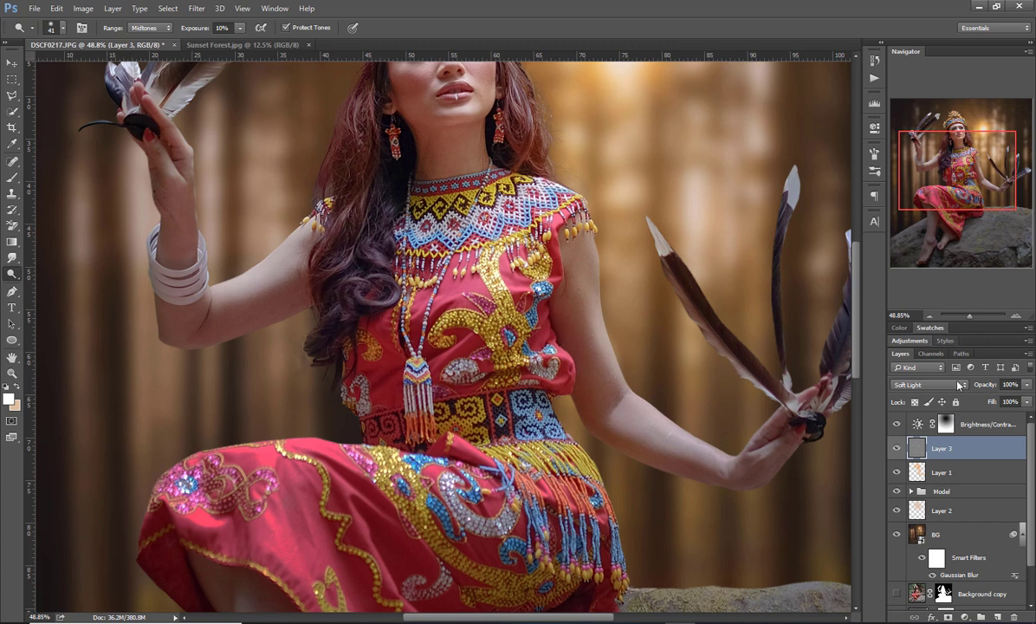
Step: Move Layer 3 beneath Layer 1 and clip it to the Model group
left_click_drag(958, 449, 951, 472)
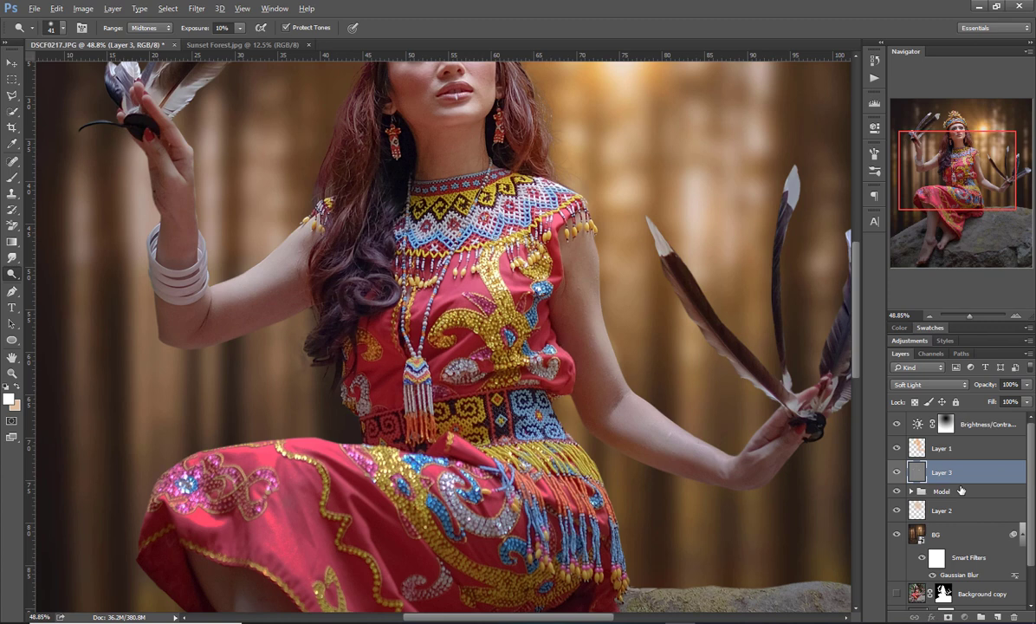
key("alt")
key("alt")
left_click_drag(943, 475, 953, 479)
left_click(952, 479, "alt")
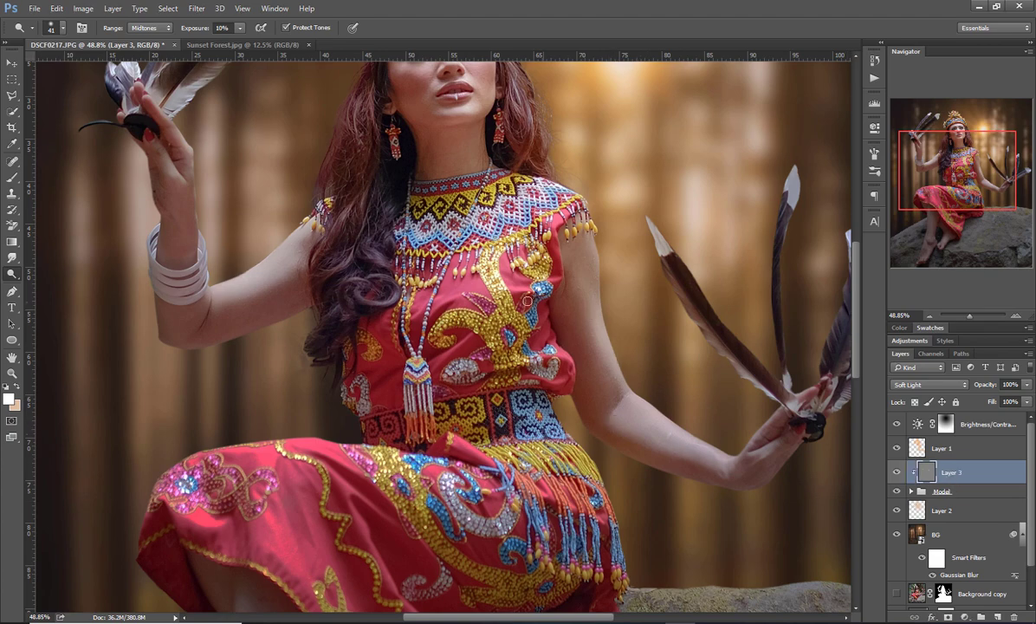
Step: Dodge the model's legs and feet at 10% exposure with the brush enlarged to about 96 to 159 px
scroll(527, 301, "down", 5)
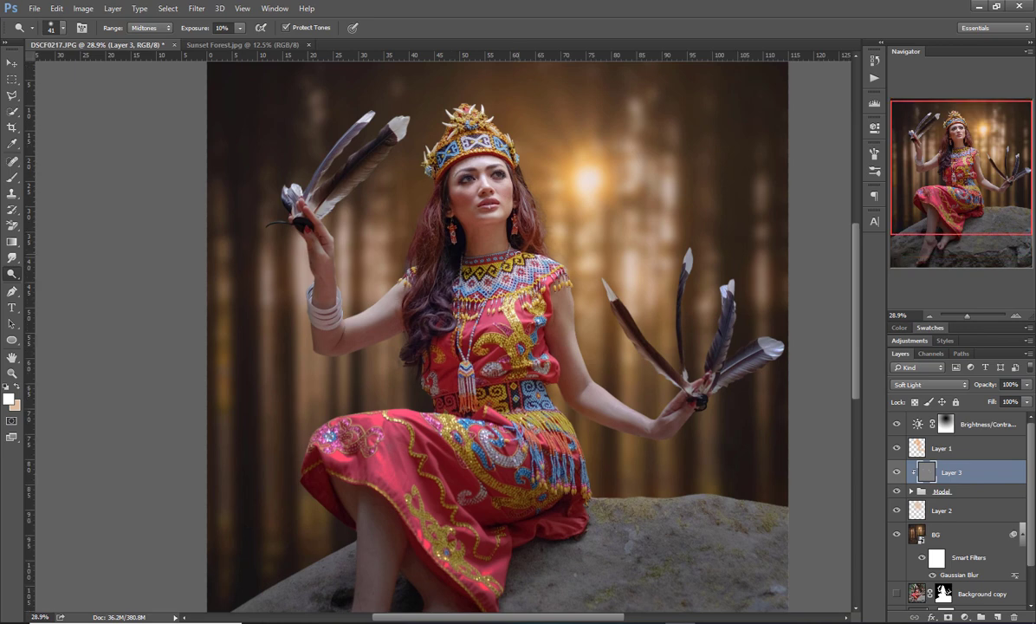
left_click_drag(491, 242, 500, 172)
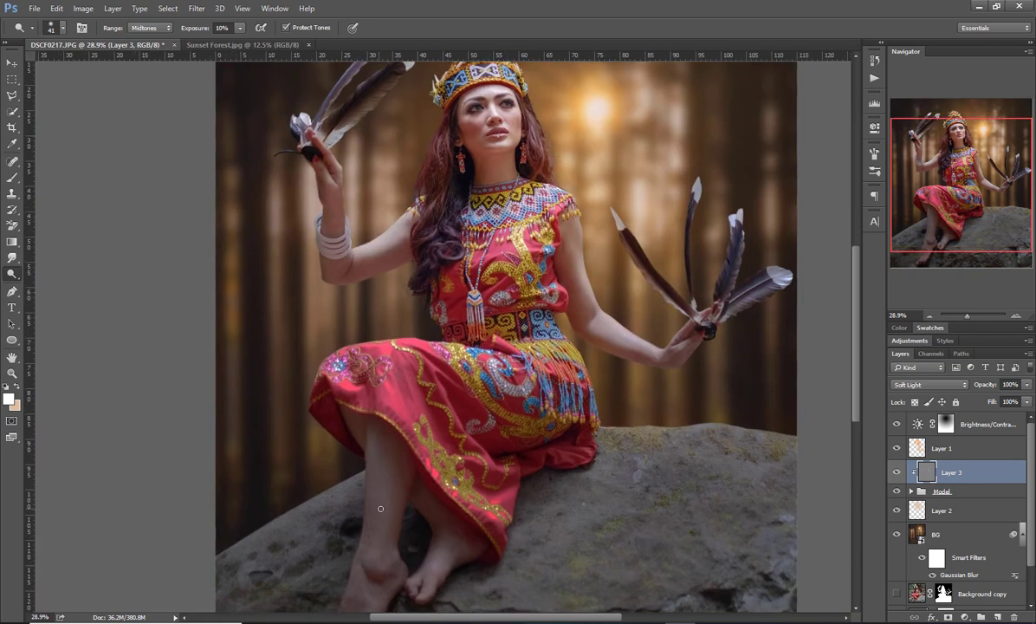
left_click_drag(380, 509, 433, 509)
left_click_drag(448, 561, 396, 561)
left_click_drag(383, 451, 424, 451)
mouse_move(383, 489)
left_mouse_down()
mouse_move(356, 443)
mouse_move(365, 418)
mouse_move(357, 423)
left_mouse_up()
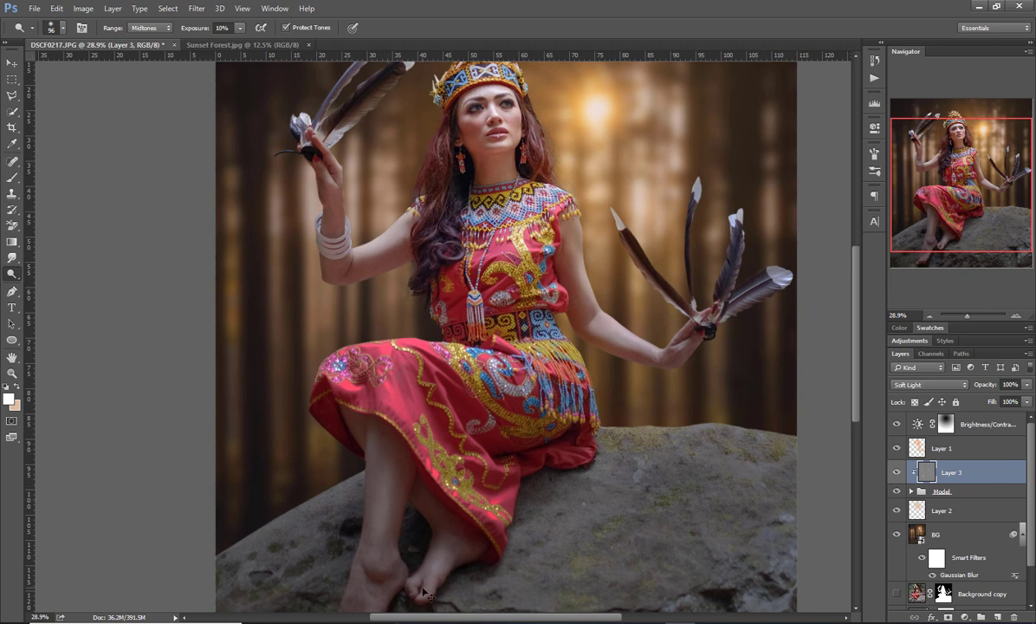
left_click_drag(399, 458, 427, 478)
Step: Compare the whole image with and without the dodging on Layer 3
scroll(426, 477, "down", 5)
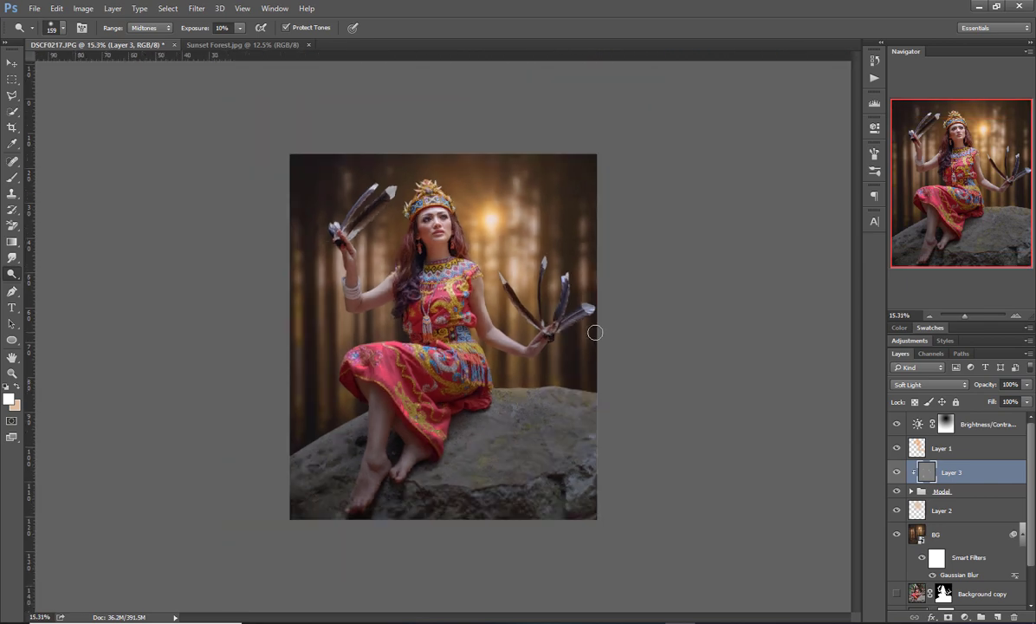
left_click(1016, 314)
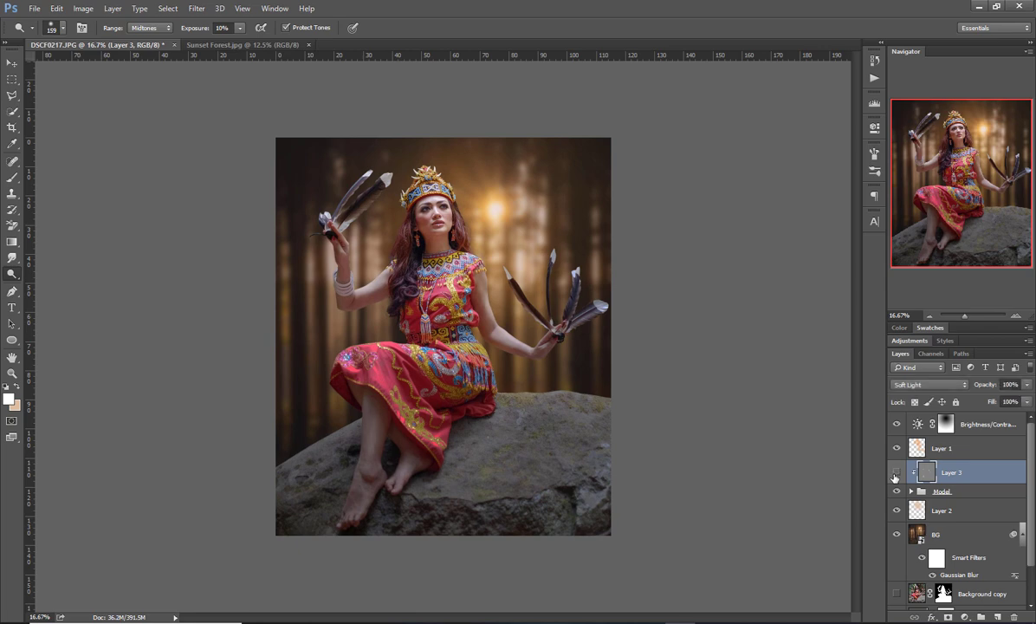
left_click(897, 473)
Step: Try Layer 3 in Overlay mode with reduced opacity, and restore it to Soft Light at 100%
left_click(948, 386)
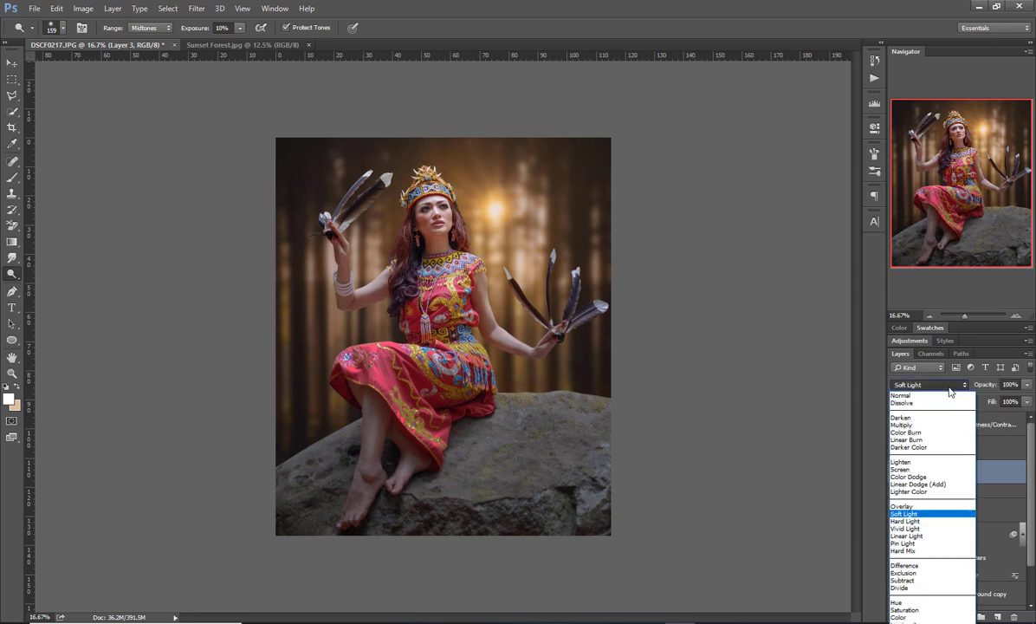
left_click(918, 508)
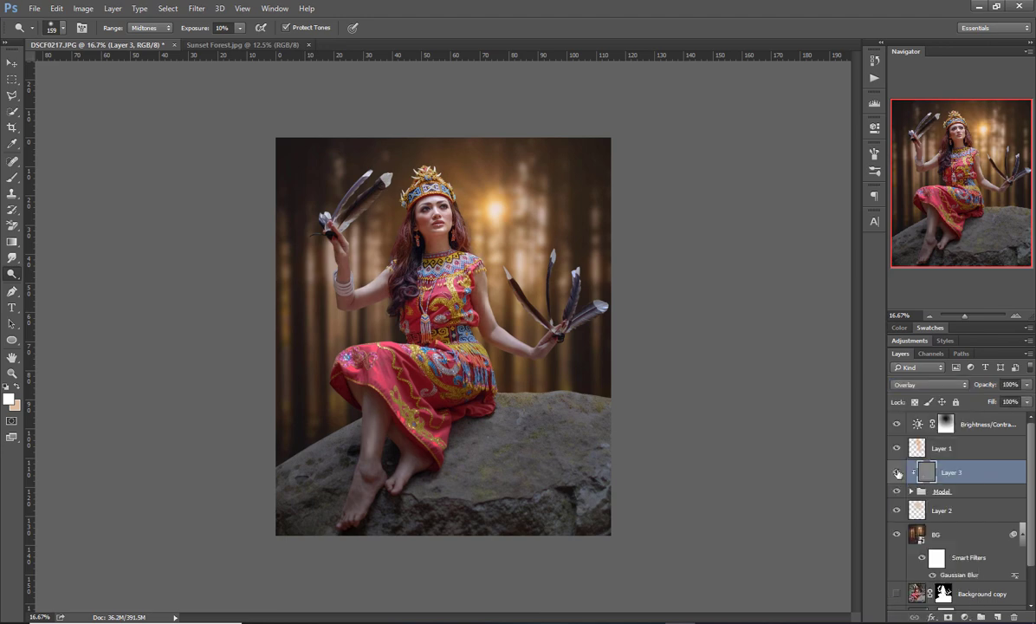
left_click(1016, 316)
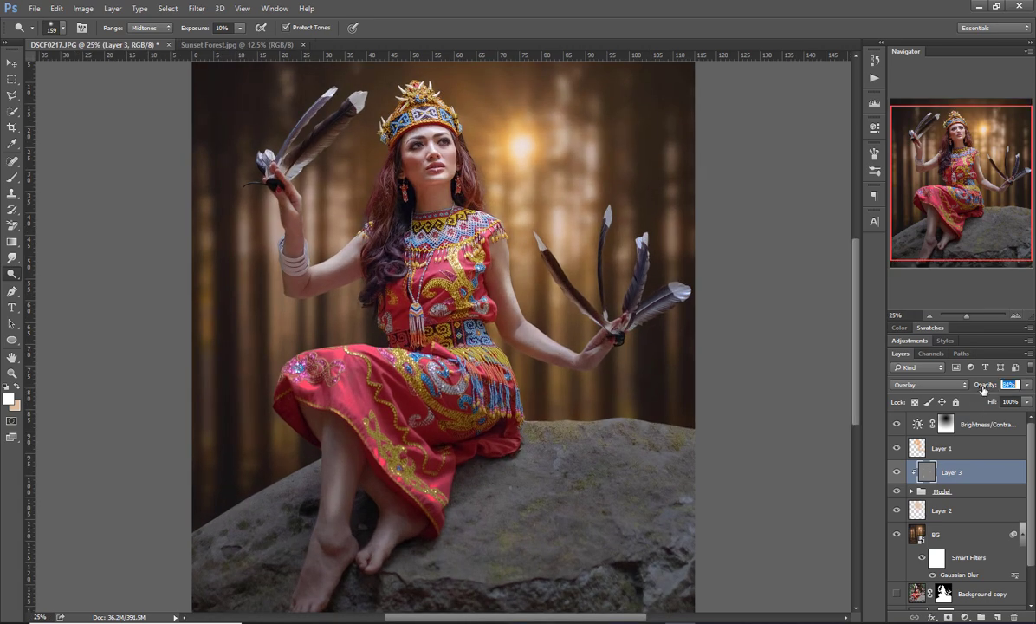
left_click_drag(993, 387, 982, 390)
type("100")
key("Return")
left_click(928, 384)
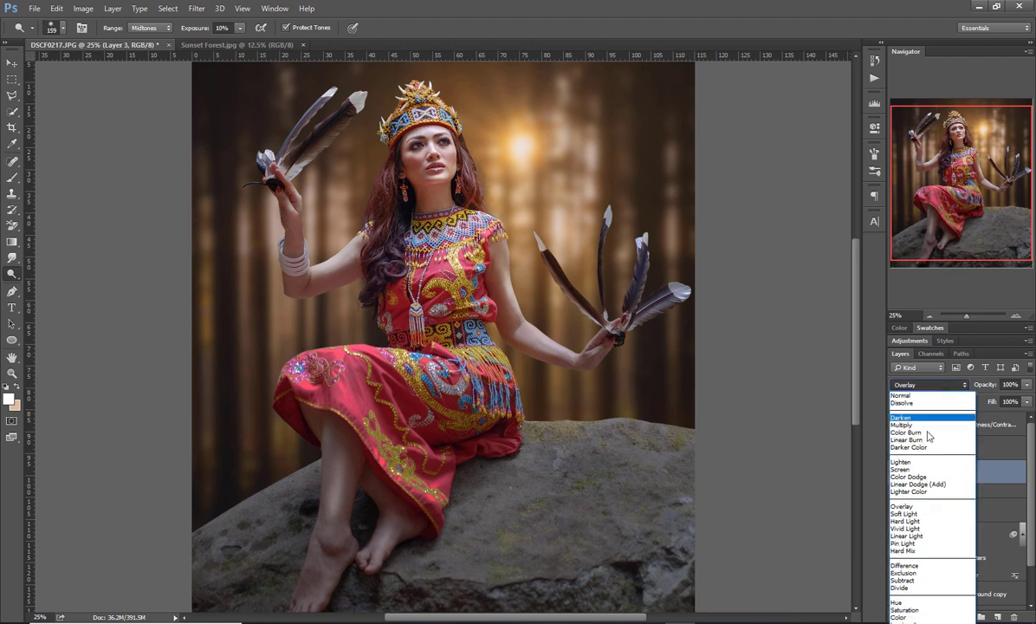
left_click(915, 514)
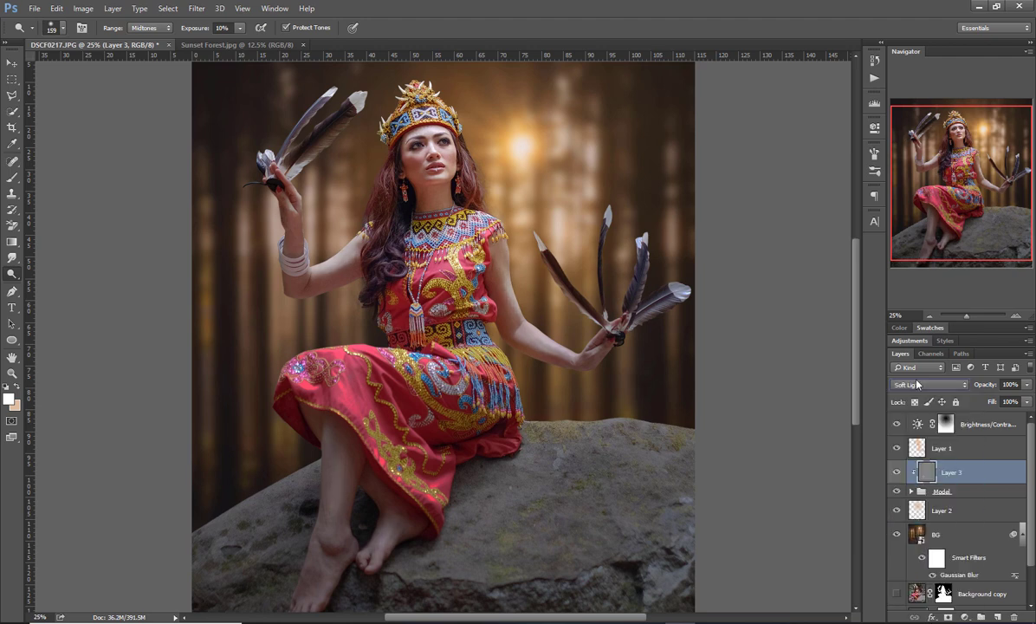
Step: Deselect all layers and compare the whole image with and without the Brightness/Contrast adjustment
left_click(929, 318)
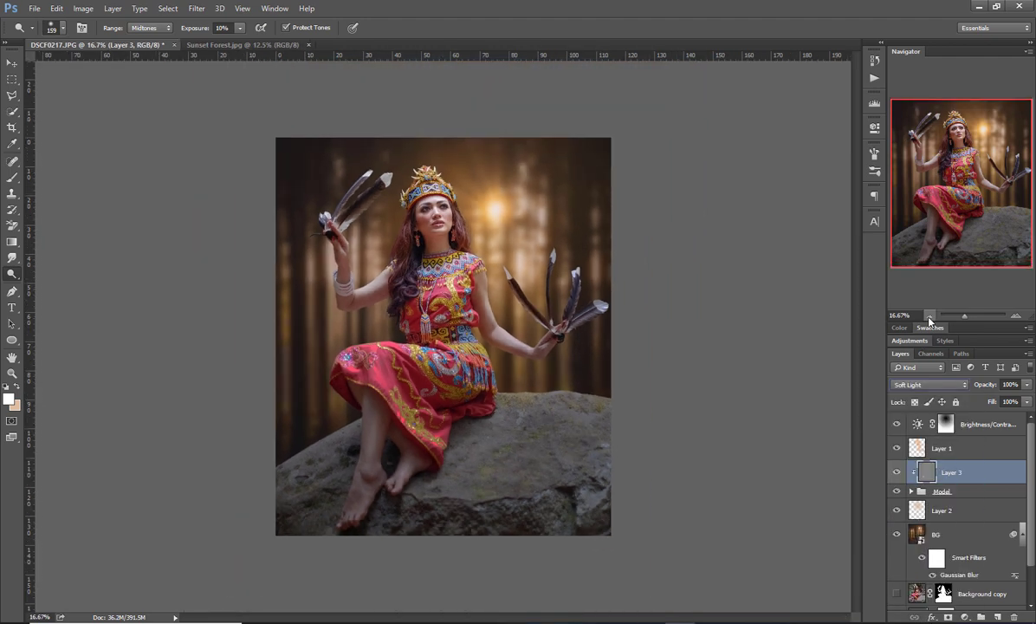
left_click(11, 62)
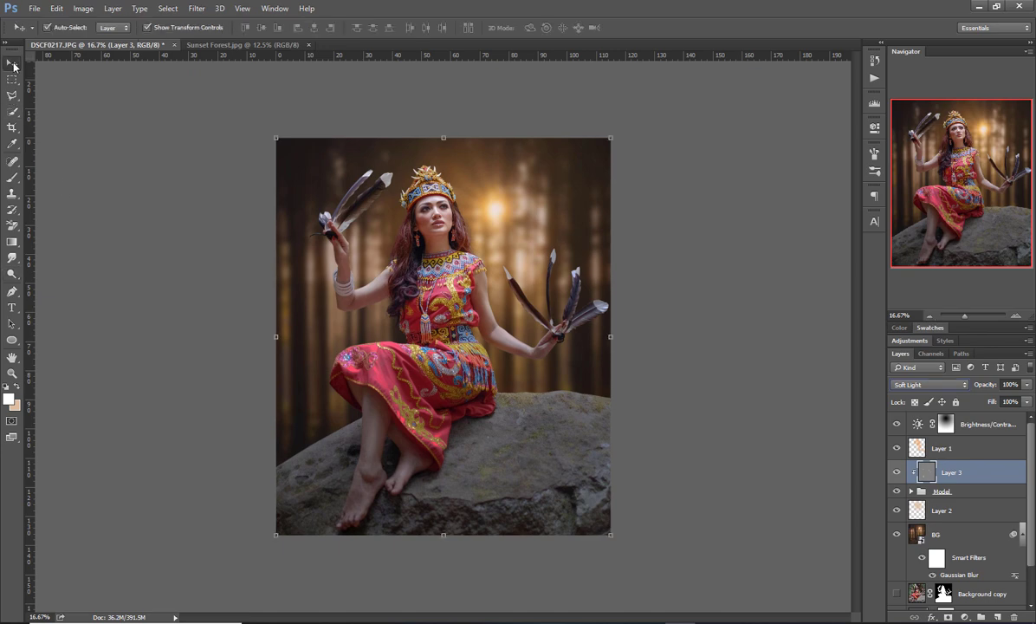
left_click(110, 196)
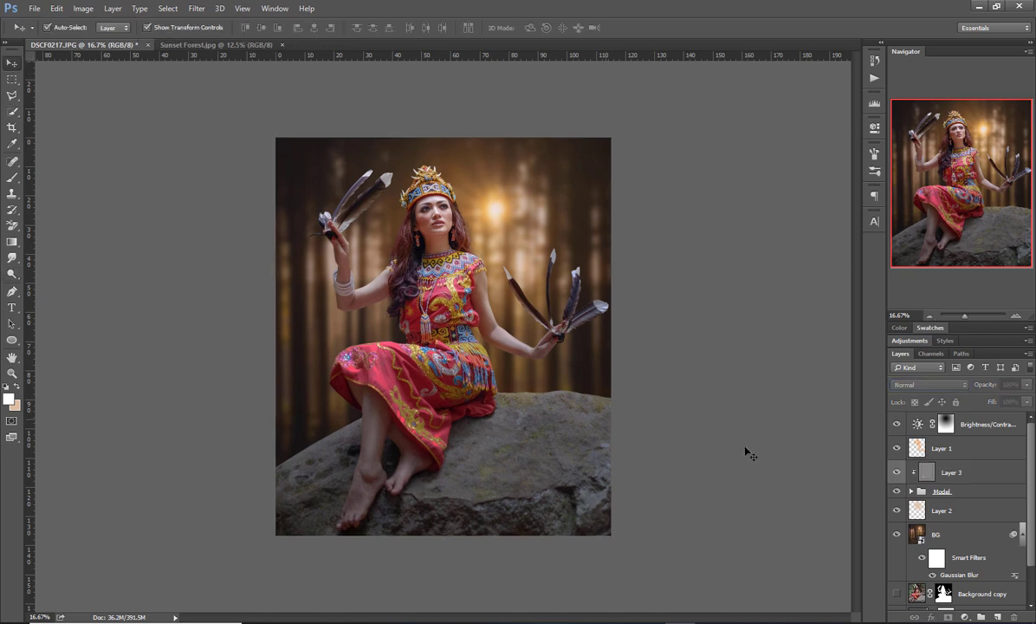
left_click(896, 422)
left_click(896, 422)
Step: Dodge the beadwork and folds of the model's red dress on Layer 3 at 10% exposure, varying the brush between about 35 and 150 px
left_click(992, 482)
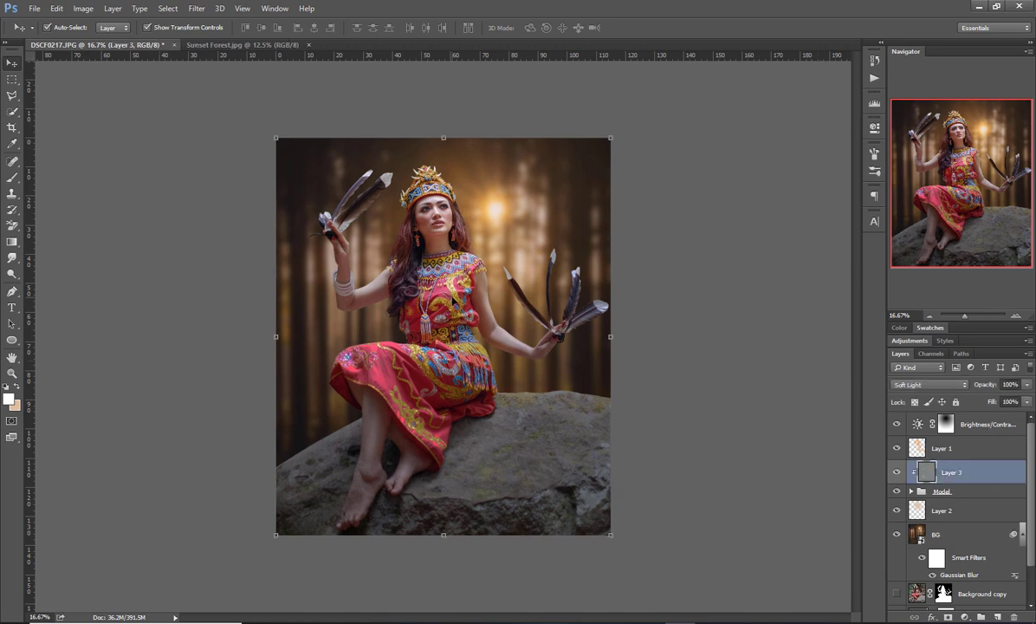
scroll(422, 282, "up", 2)
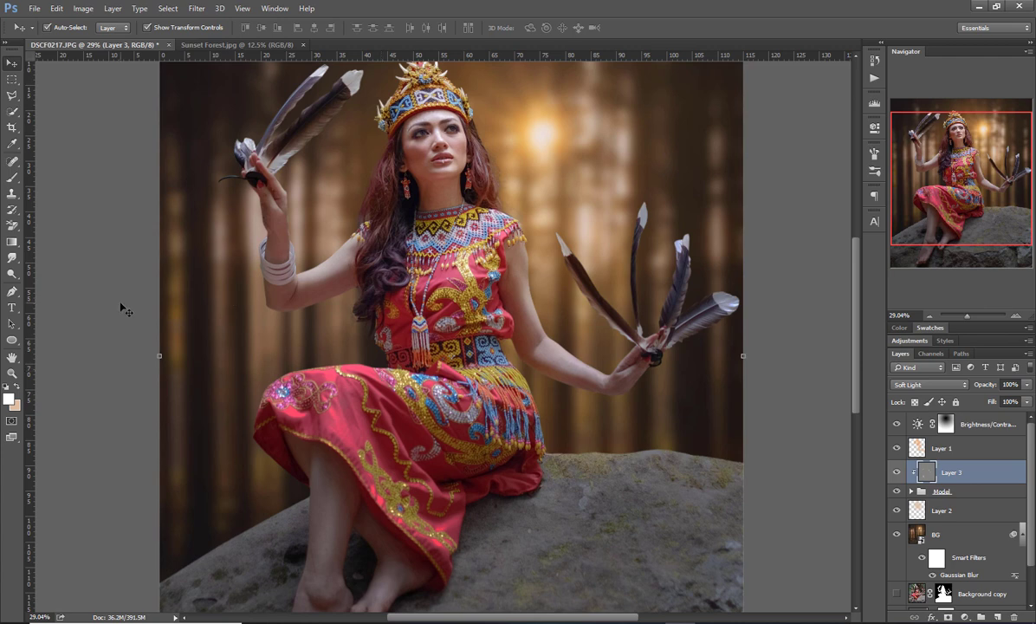
left_click(11, 274)
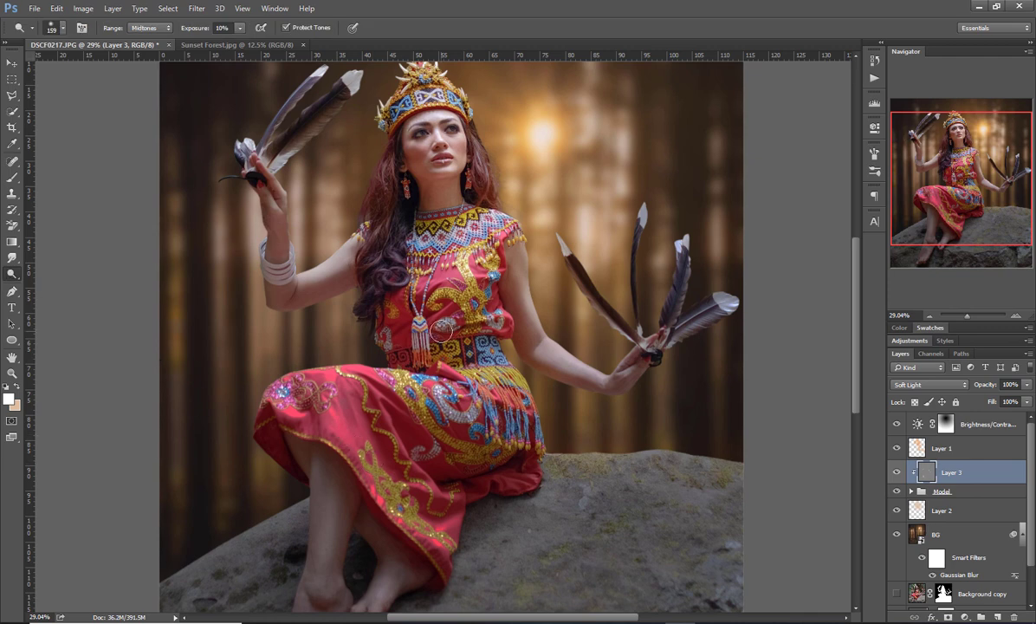
scroll(490, 230, "up", 2)
right_click(466, 307, "alt")
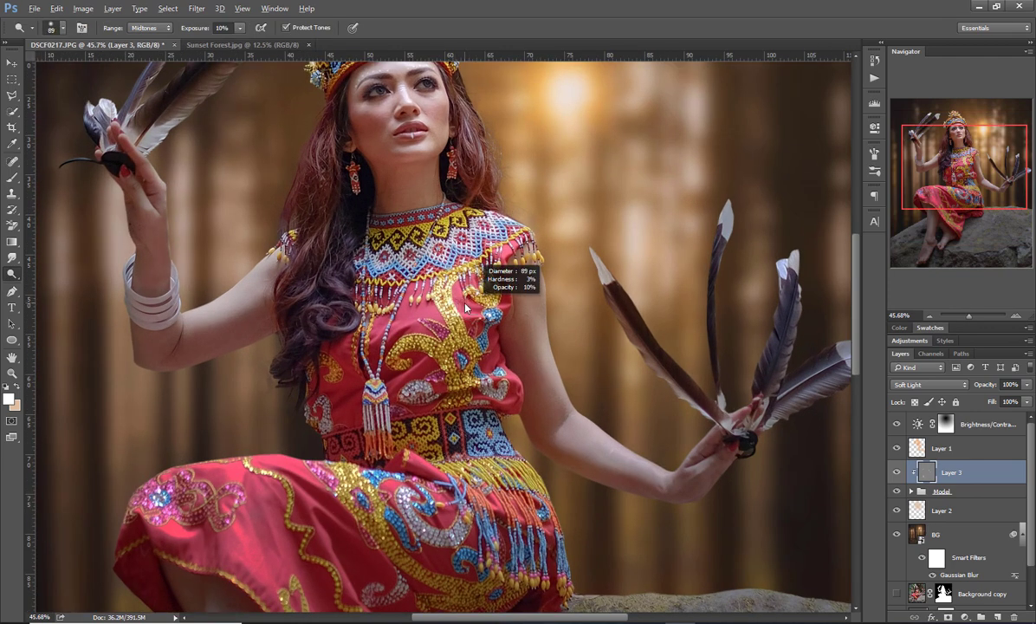
right_click(429, 293, "alt")
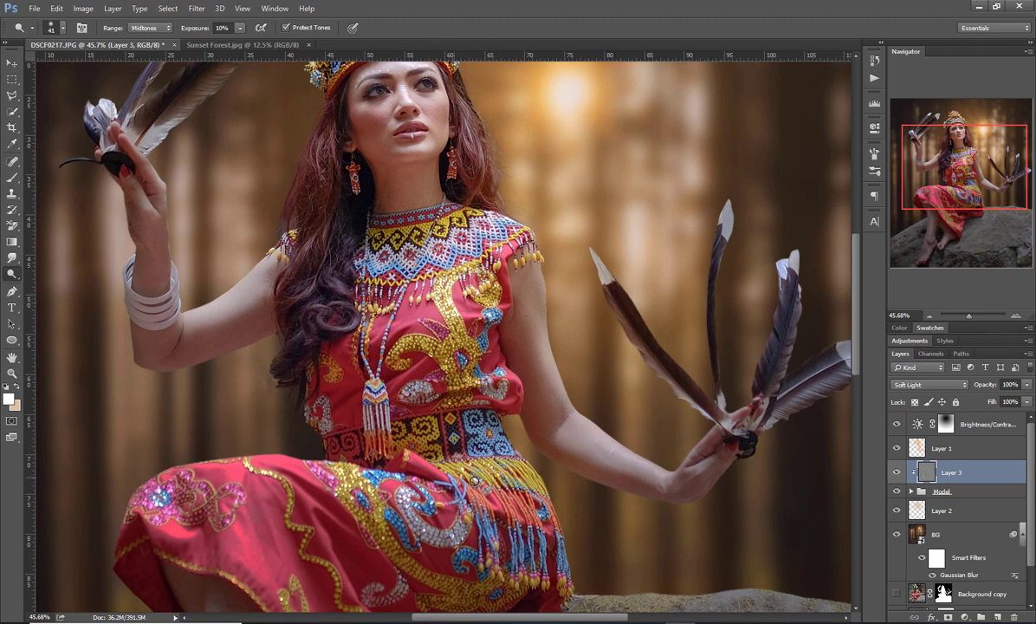
left_click_drag(295, 468, 300, 468)
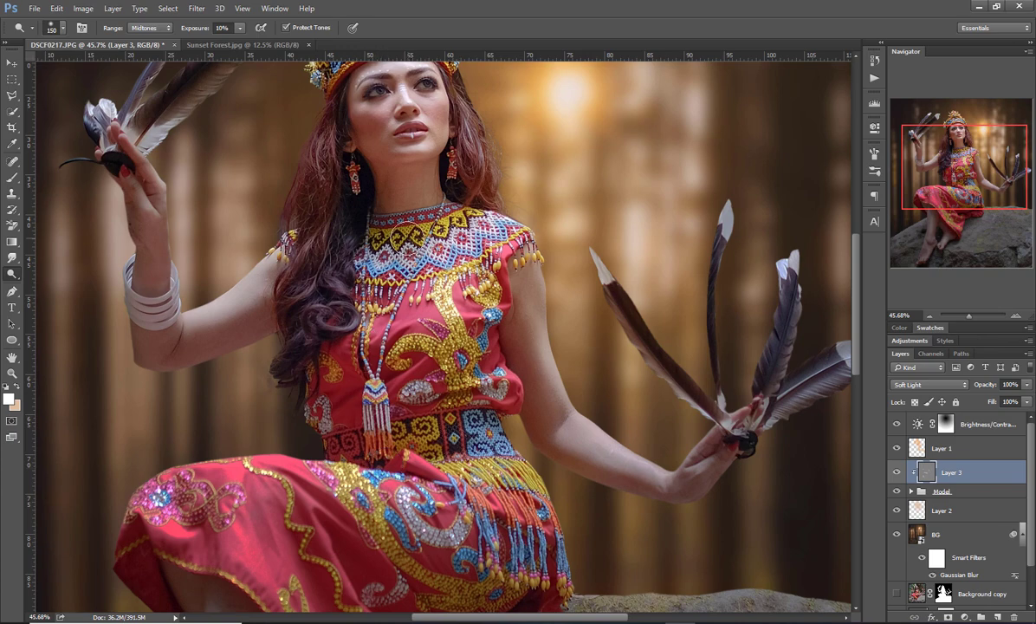
mouse_move(407, 215)
left_mouse_down()
mouse_move(388, 215)
mouse_move(379, 272)
left_mouse_up()
left_click_drag(346, 392, 318, 370)
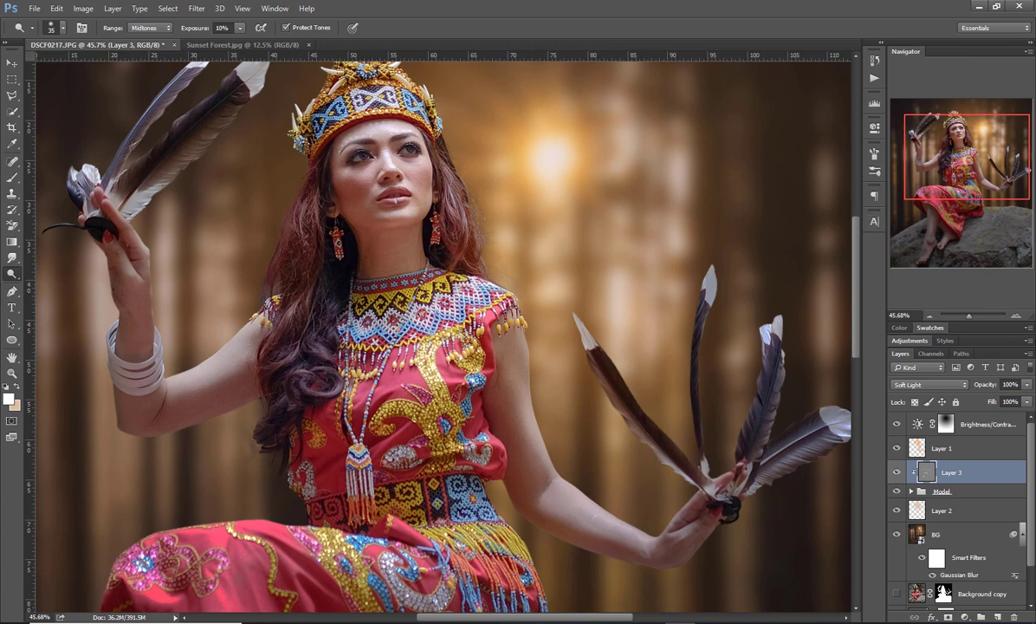
Step: Compare the whole image with and without the dodge and burn on Layer 3
left_click(930, 316)
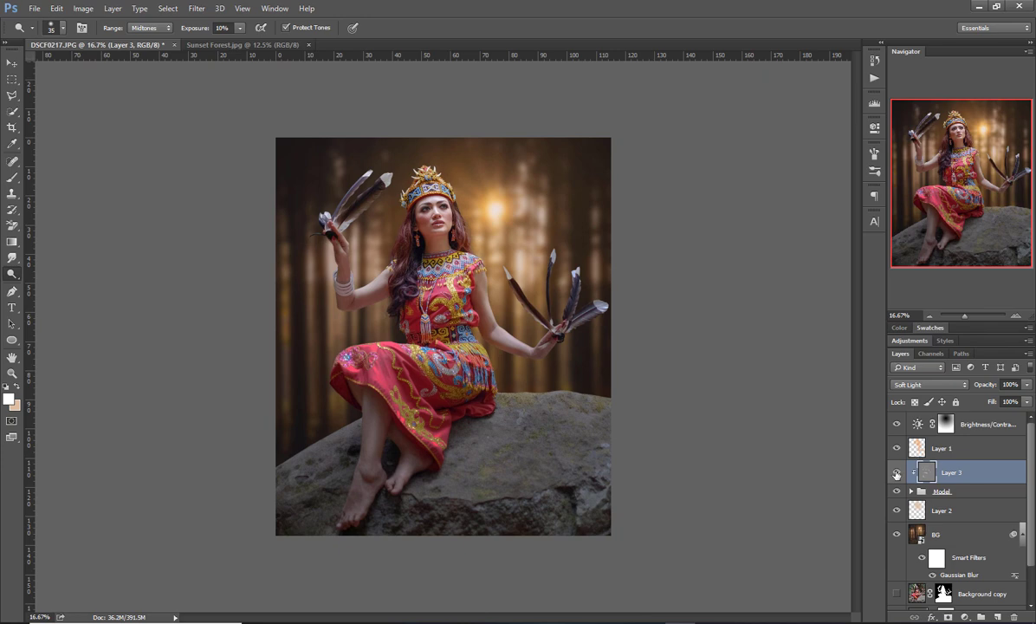
left_click(897, 472)
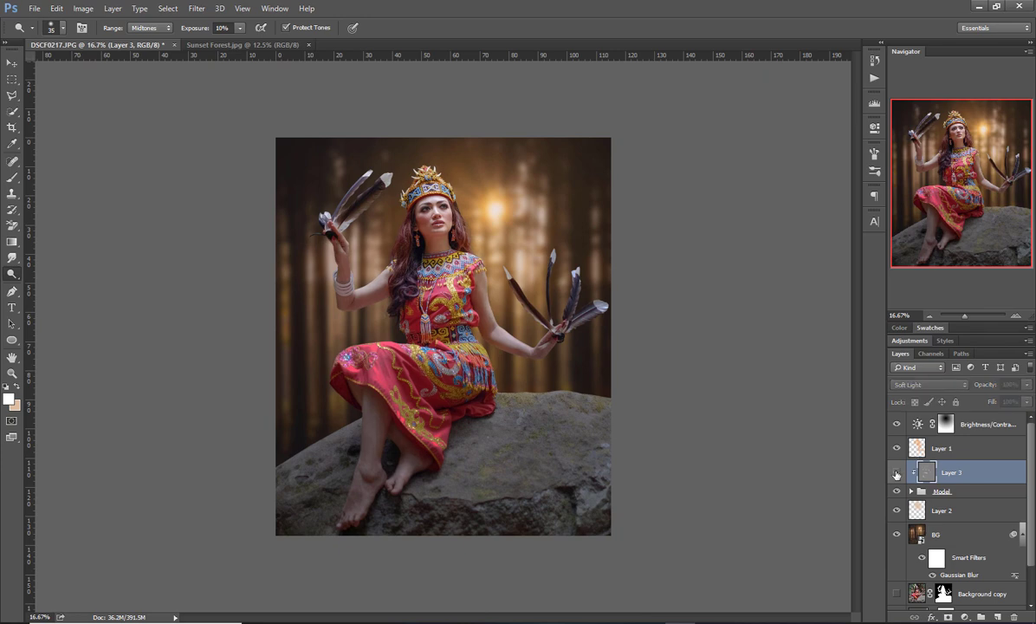
left_click(897, 472)
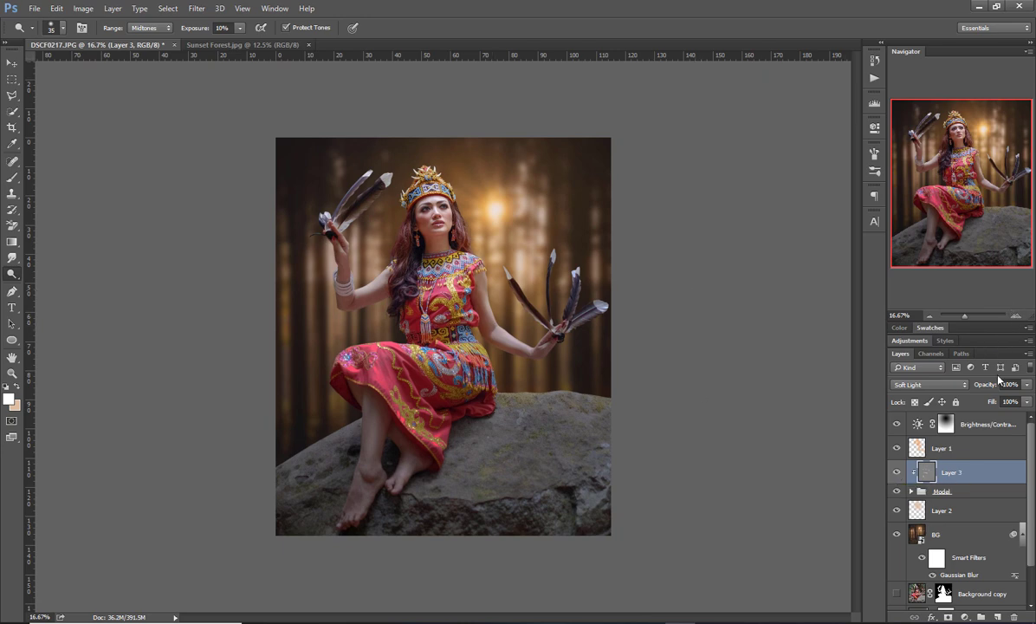
Step: Add a new empty layer above the Brightness/Contrast adjustment
left_click(977, 426)
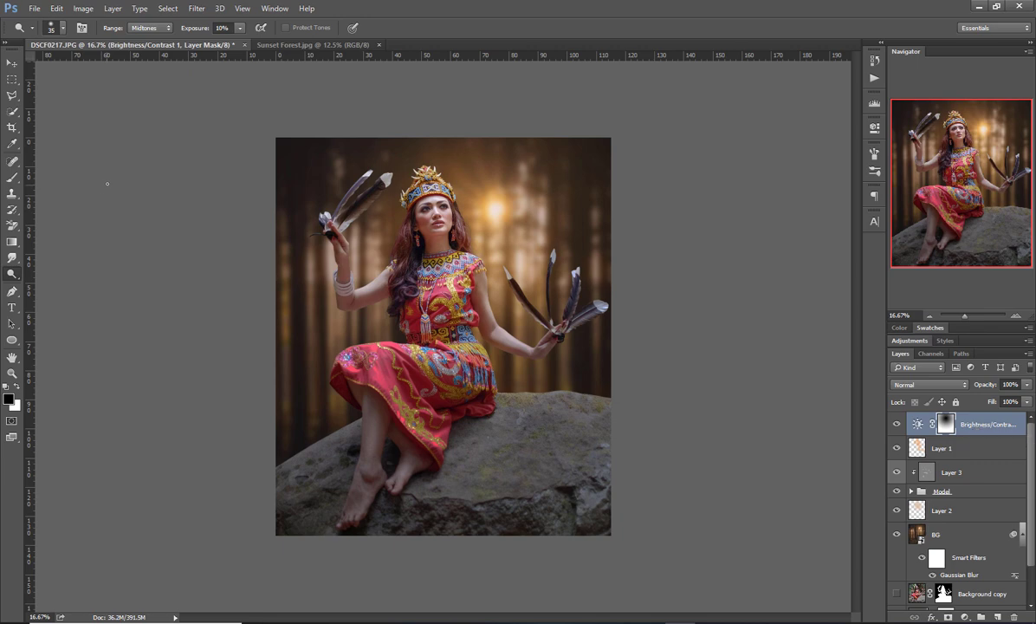
left_click(11, 64)
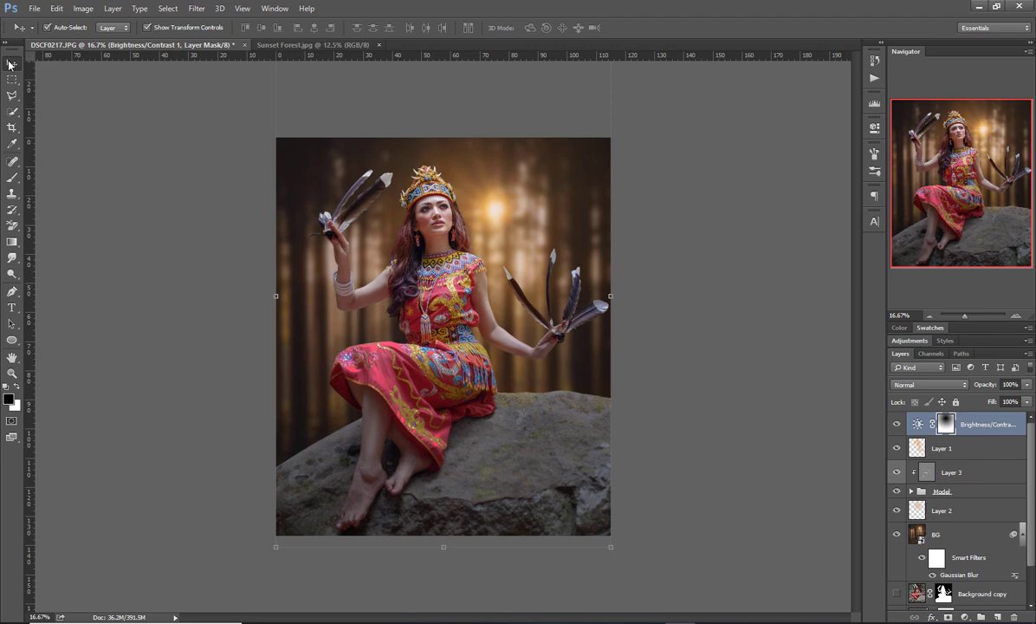
left_click(992, 422)
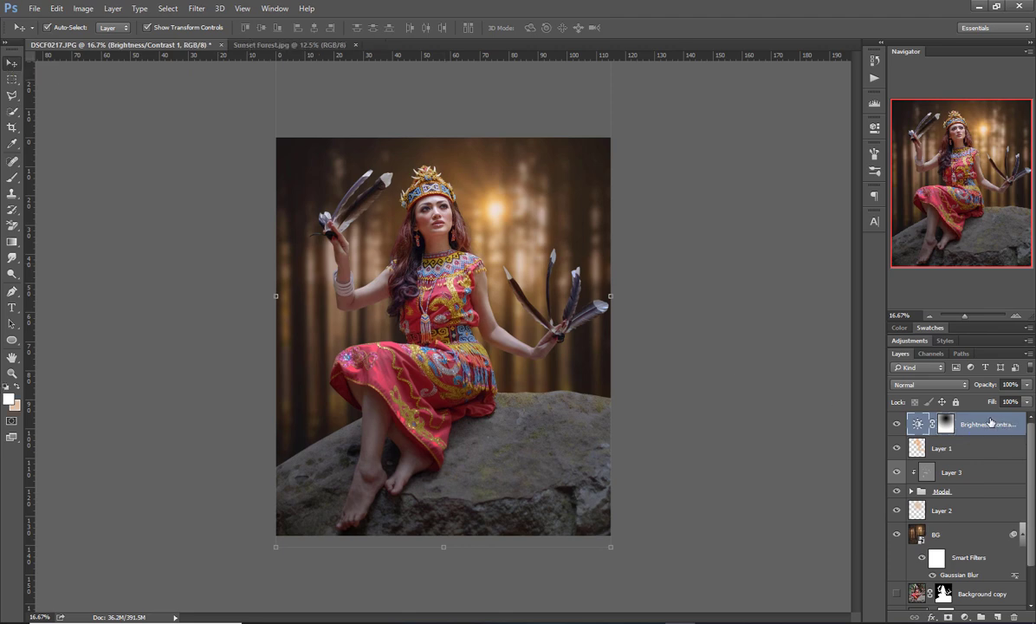
key("alt+i")
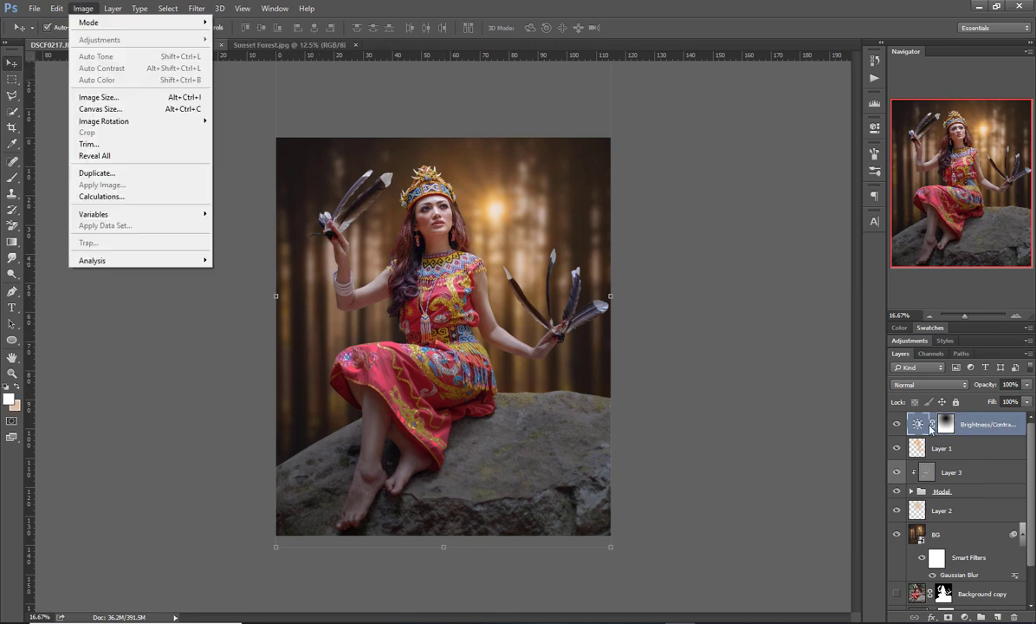
left_click(998, 617)
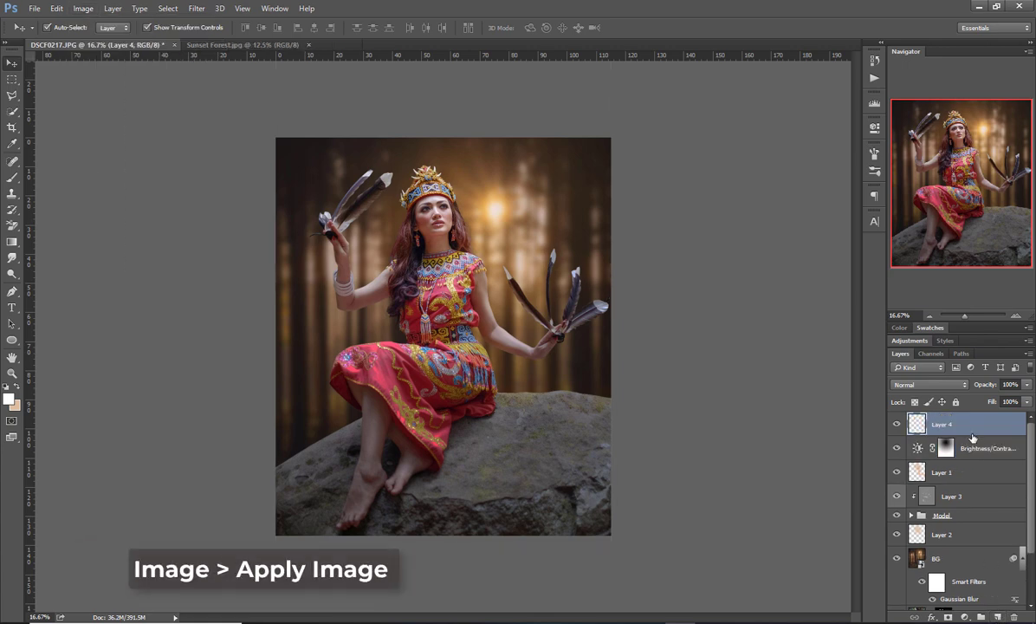
Step: Apply the merged DSCF0217.JPG image to Layer 4 with Normal blending at 100% opacity
left_click(84, 10)
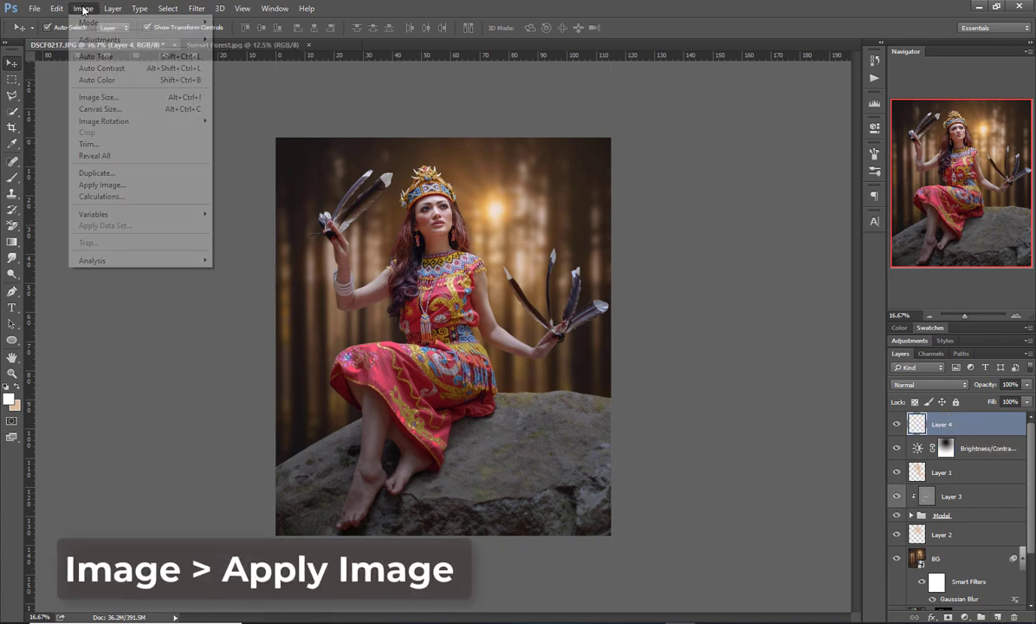
left_click(103, 185)
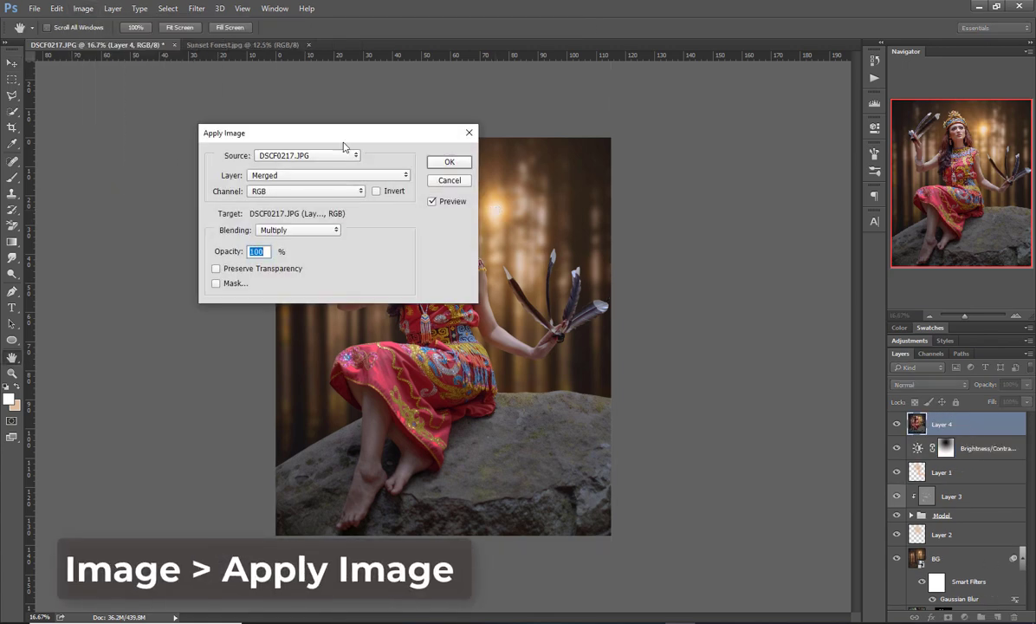
left_click_drag(319, 132, 562, 118)
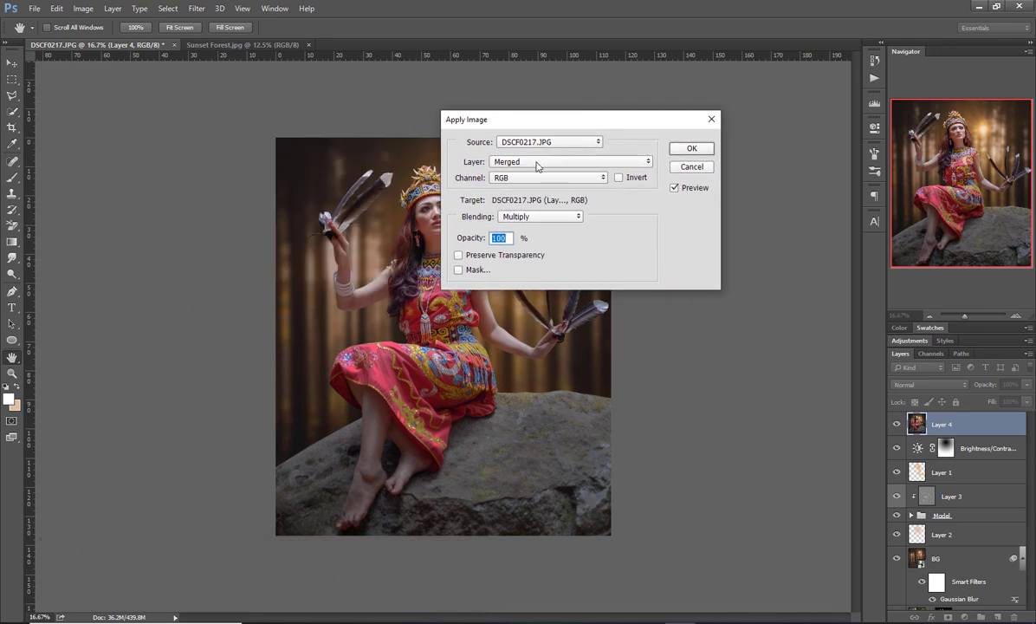
left_click(539, 216)
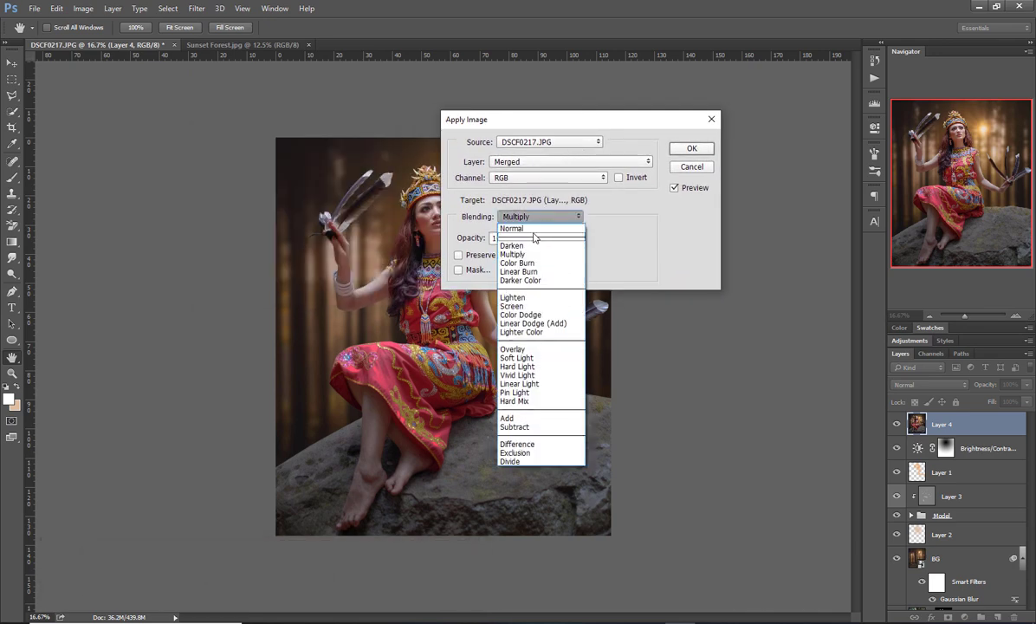
left_click(531, 228)
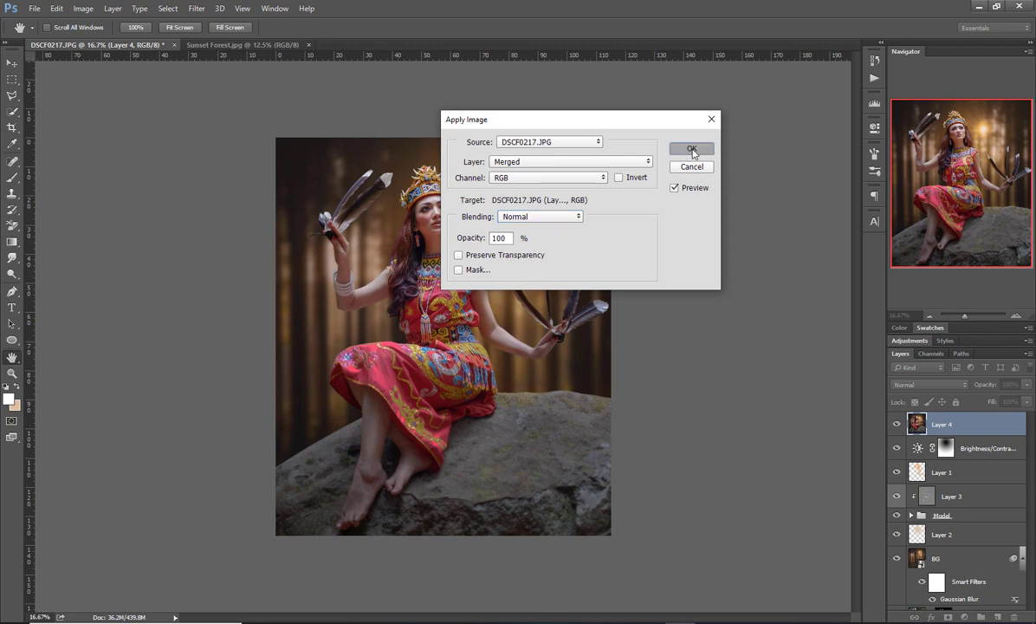
left_click(692, 150)
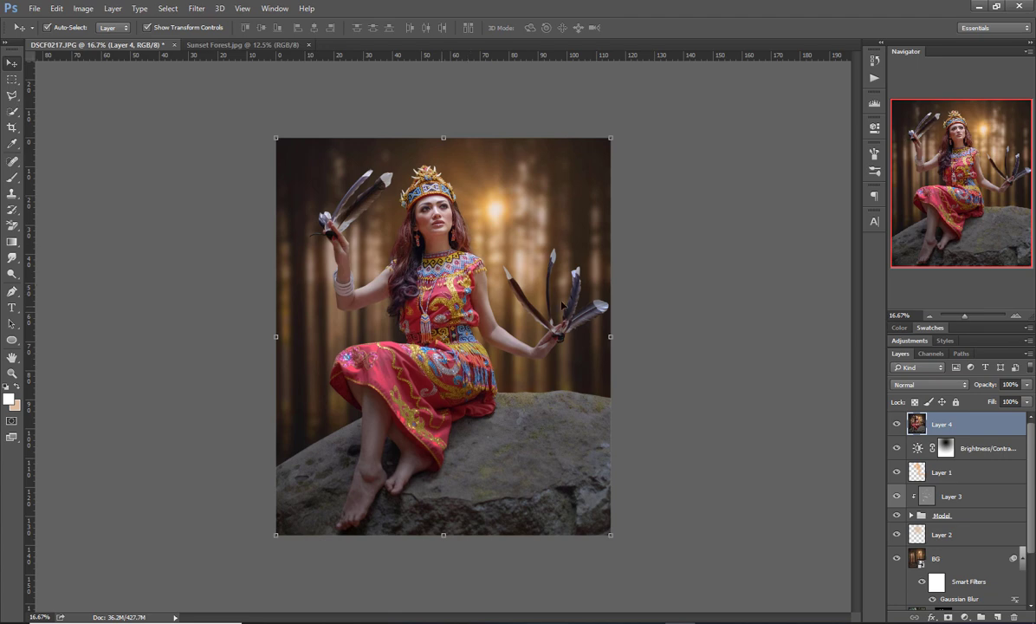
Step: Convert Layer 4 to a smart object
scroll(428, 123, "up", 1)
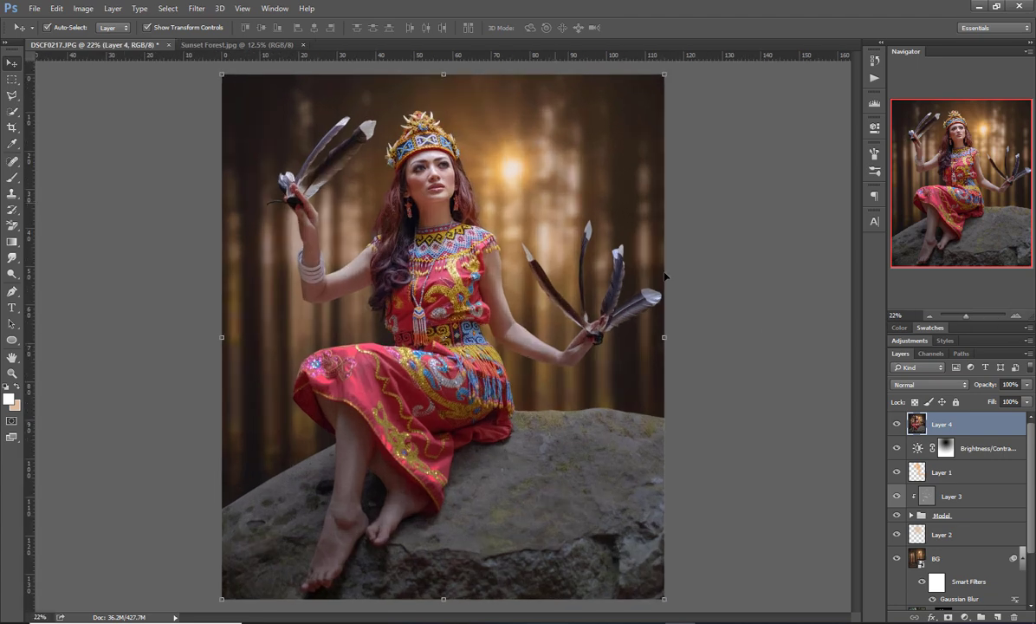
right_click(969, 419)
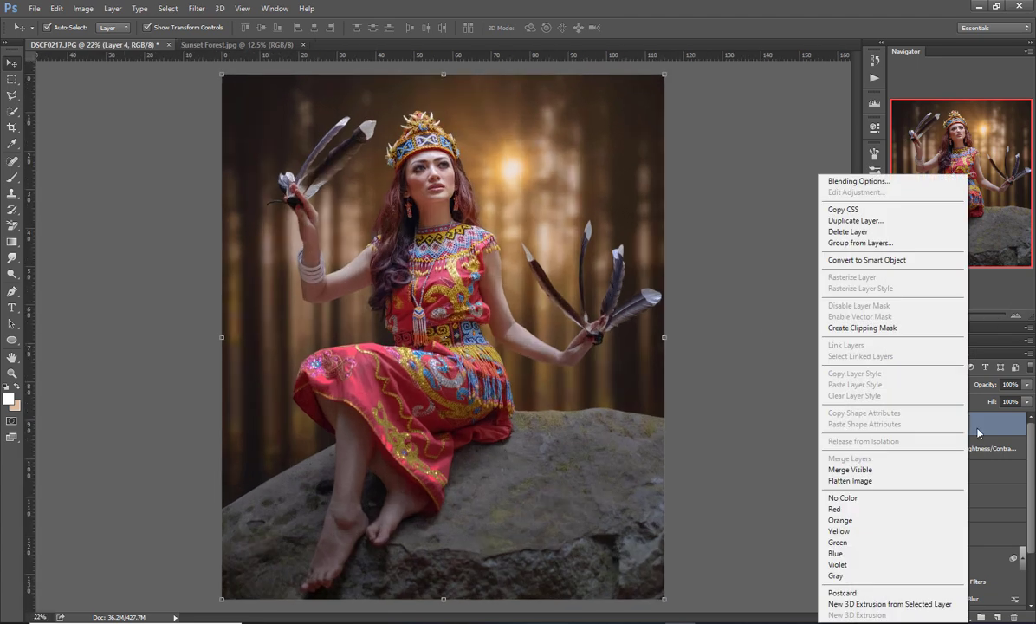
left_click(977, 431)
right_click(978, 431)
left_click(877, 260)
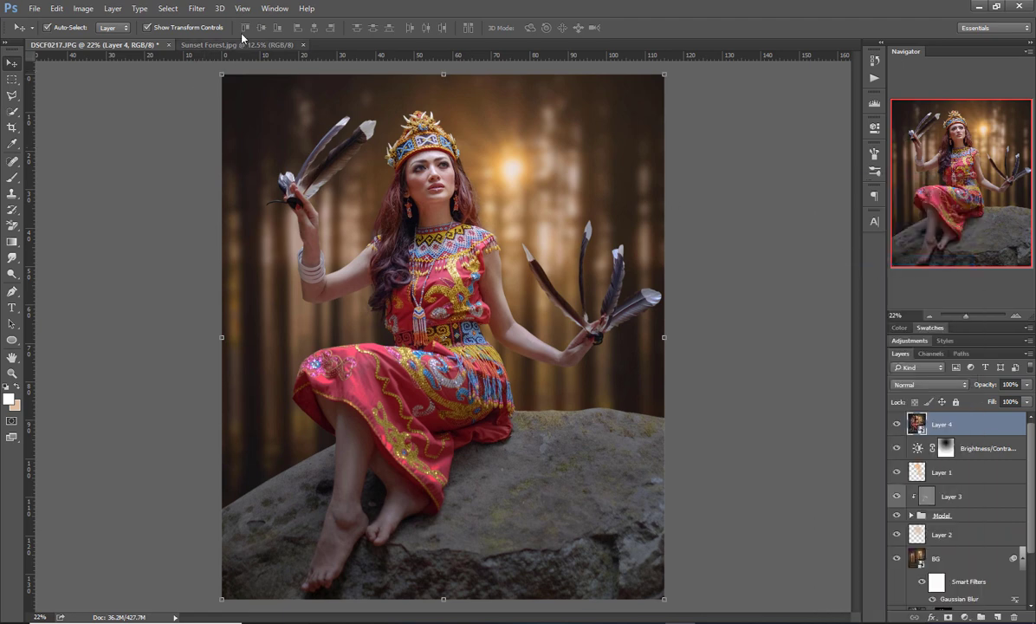
Step: Apply a Gaussian Blur with a radius of 6.6 pixels to Layer 4
left_click(197, 8)
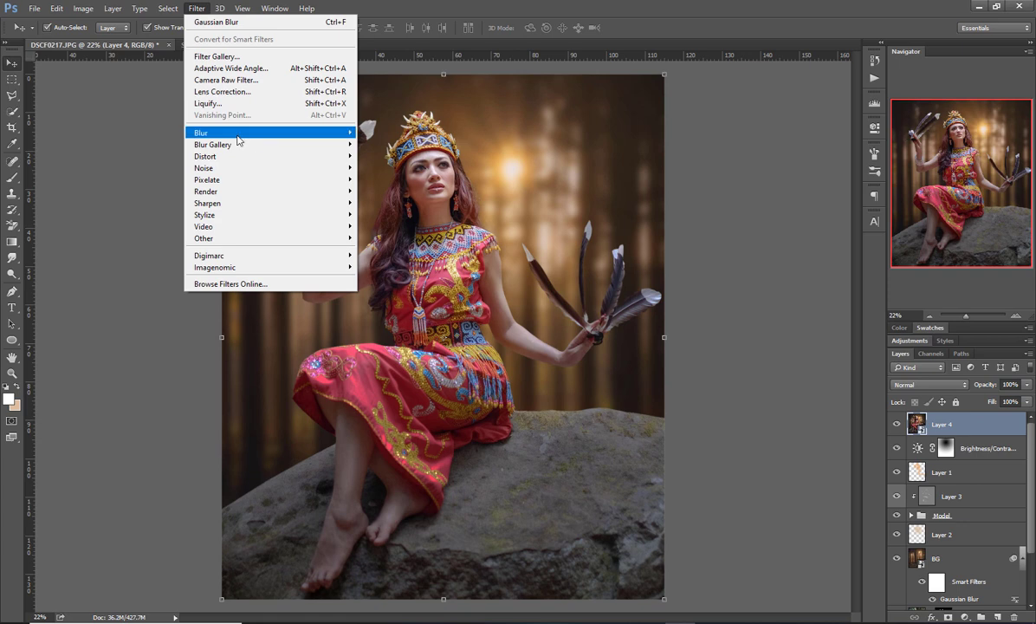
mouse_move(260, 132)
left_click(398, 174)
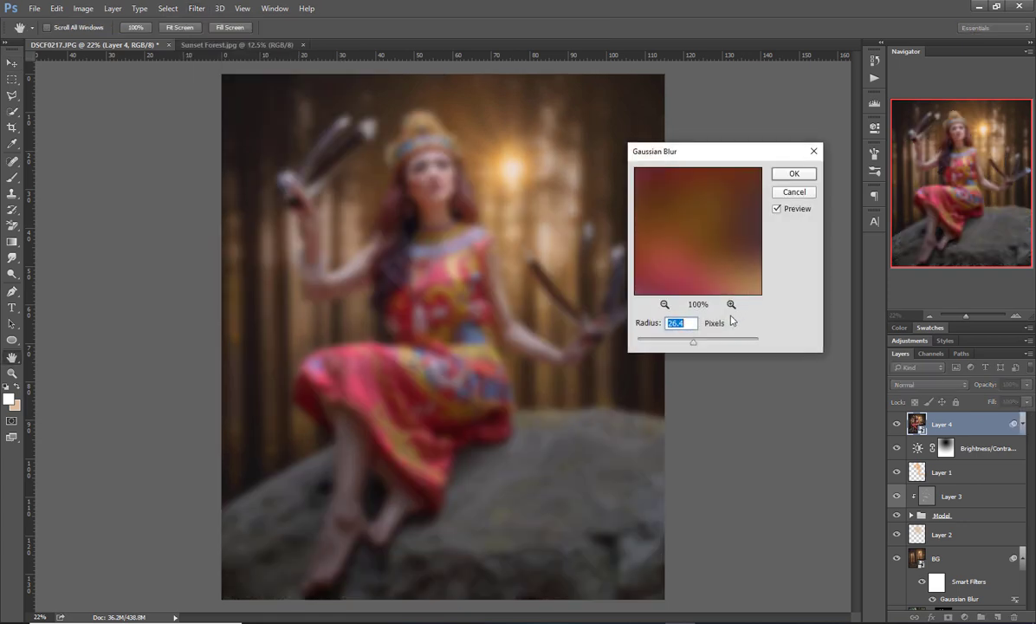
type("15")
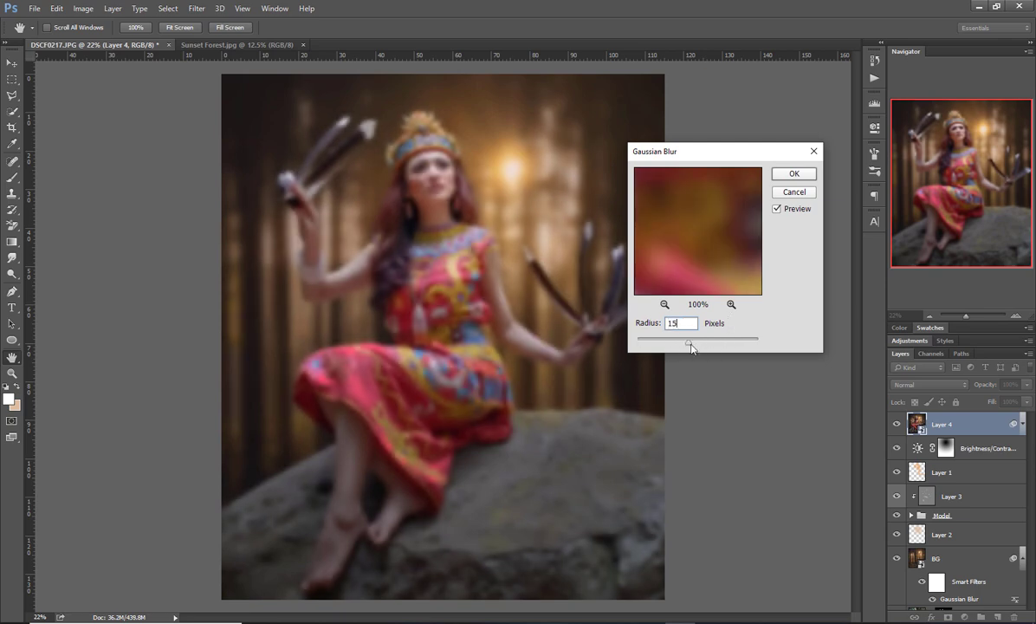
left_click_drag(689, 342, 677, 348)
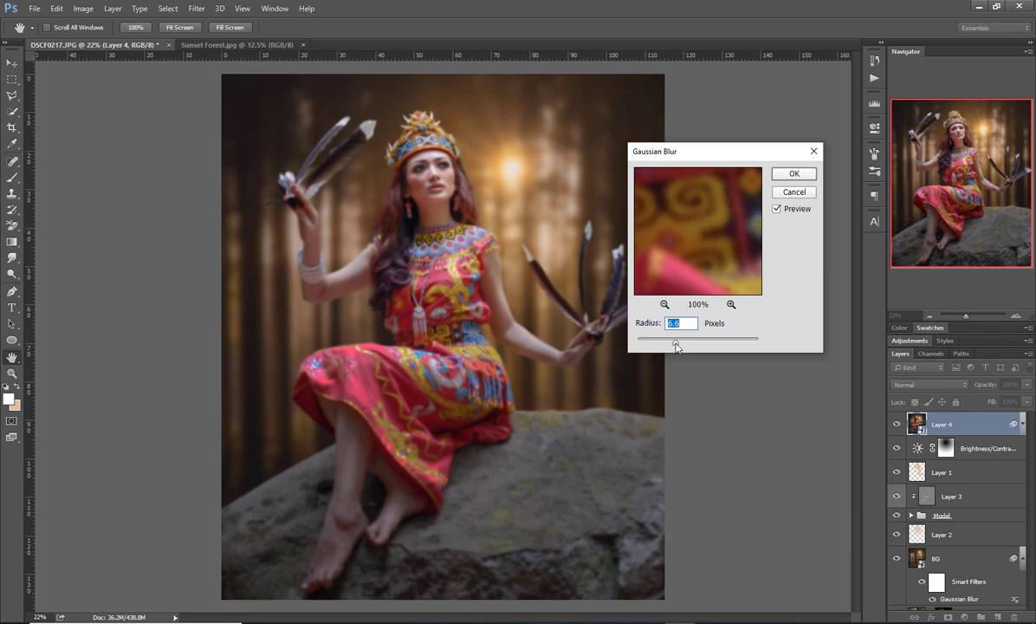
left_click(794, 173)
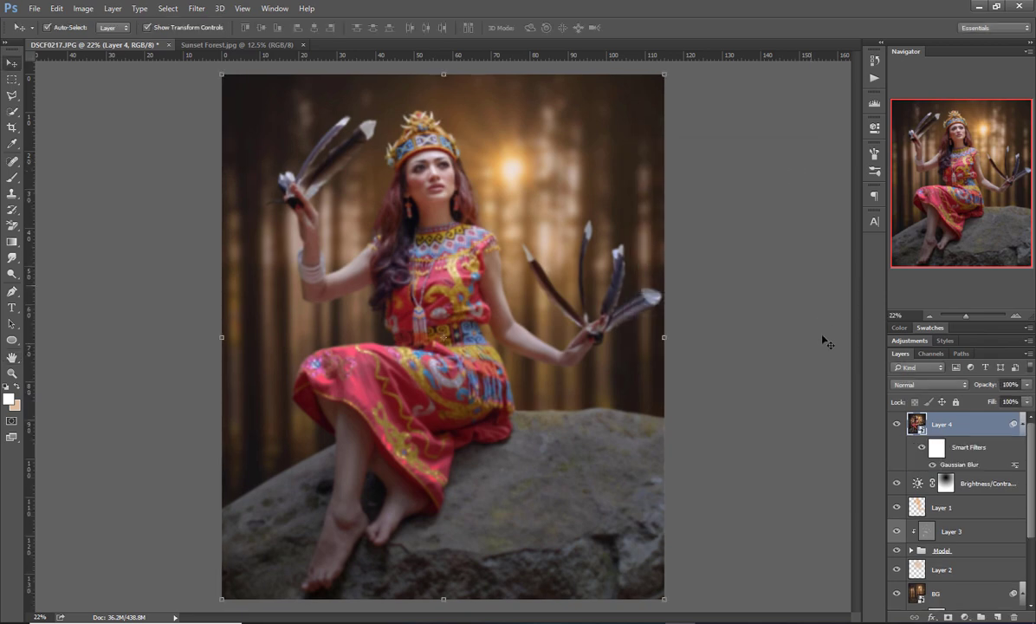
Step: Draw a black-to-white radial gradient on Layer 4's smart filter mask, from the model's neck to the image's lower-right corner
left_click(937, 447)
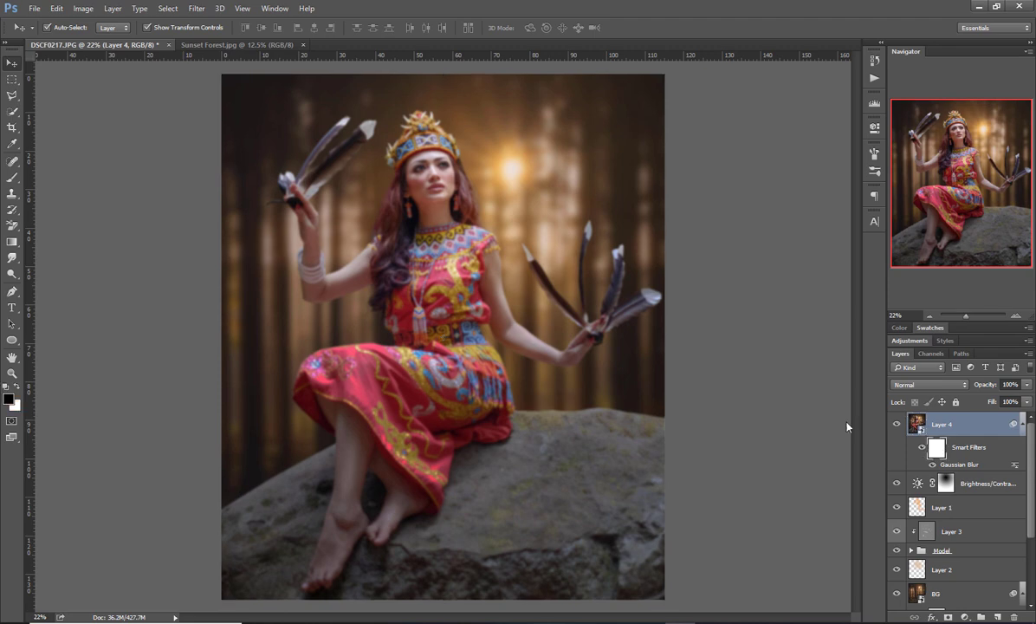
key("d")
left_click(12, 240)
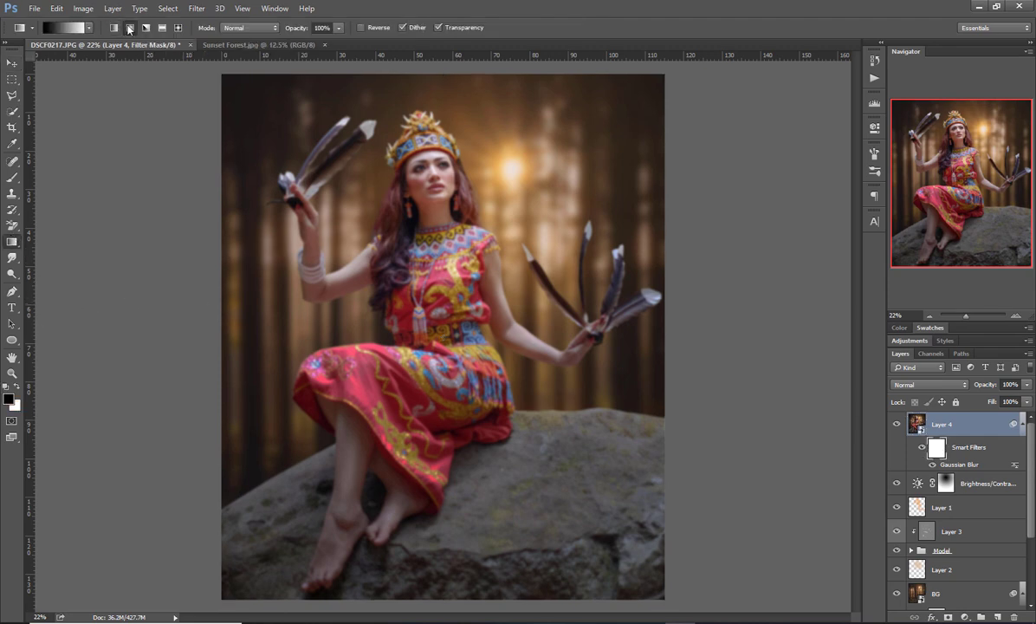
left_click(13, 244)
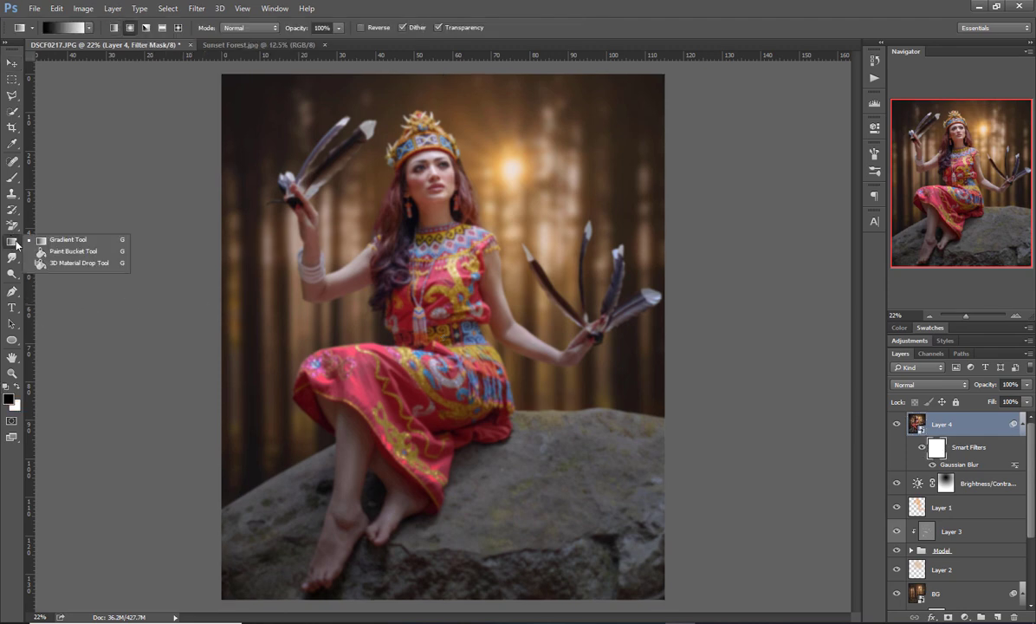
left_click(52, 228)
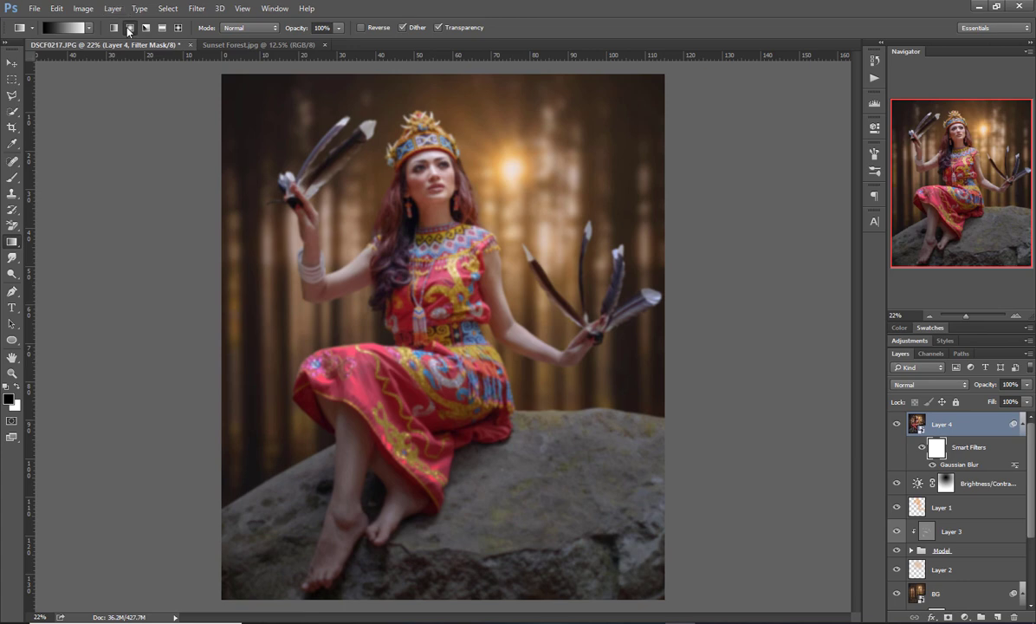
scroll(443, 336, "down", 1)
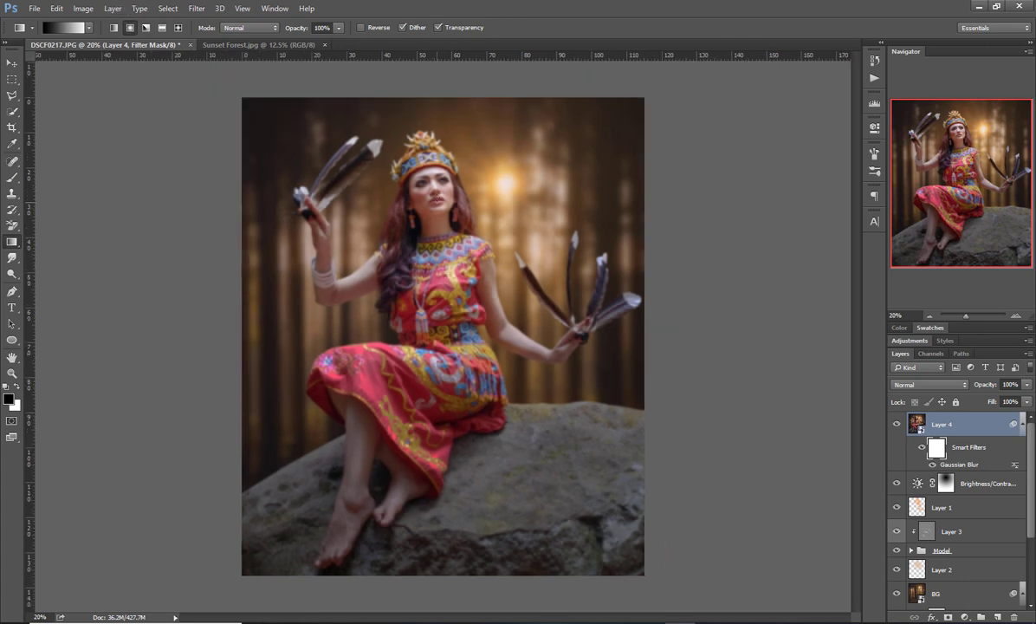
left_click_drag(449, 212, 642, 571)
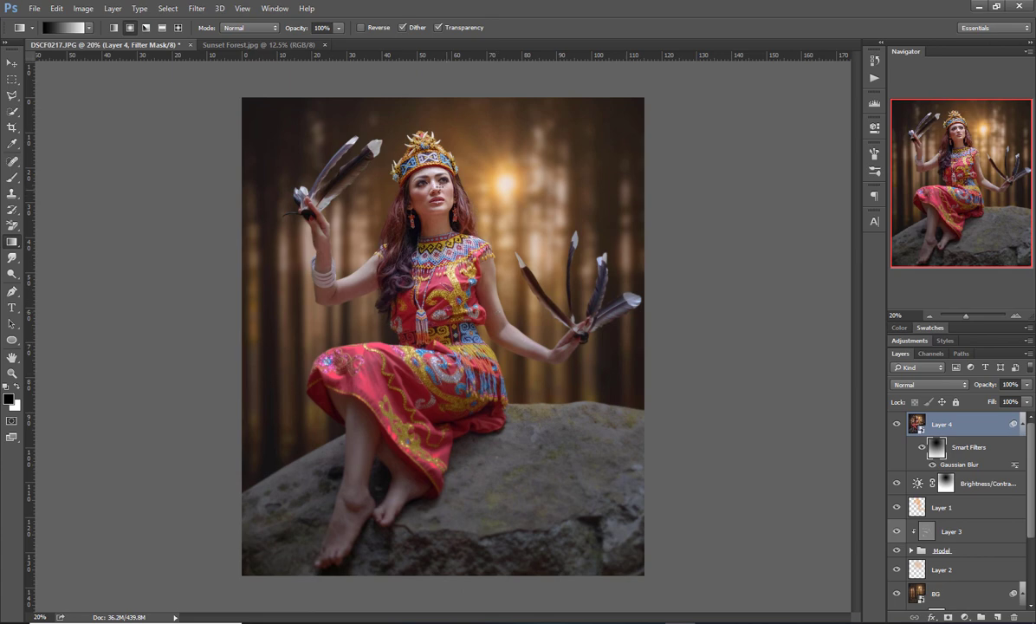
Step: Redraw the black-to-white radial gradient on Layer 4's smart filter mask, centred on the model's face, and inspect the mask on its own
left_click_drag(420, 247, 469, 544)
right_click(274, 530)
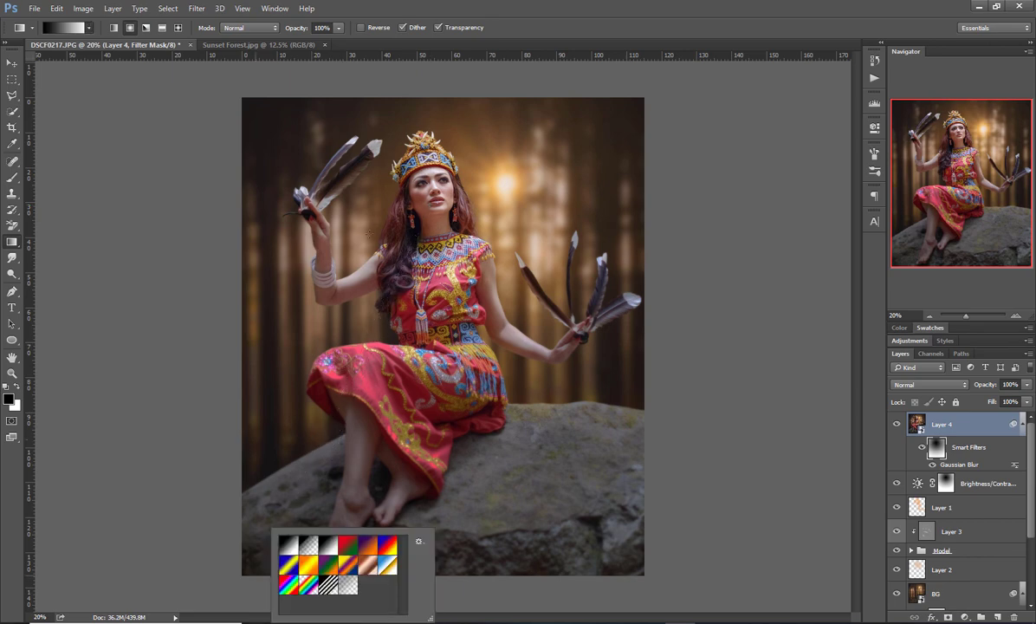
double_click(289, 545)
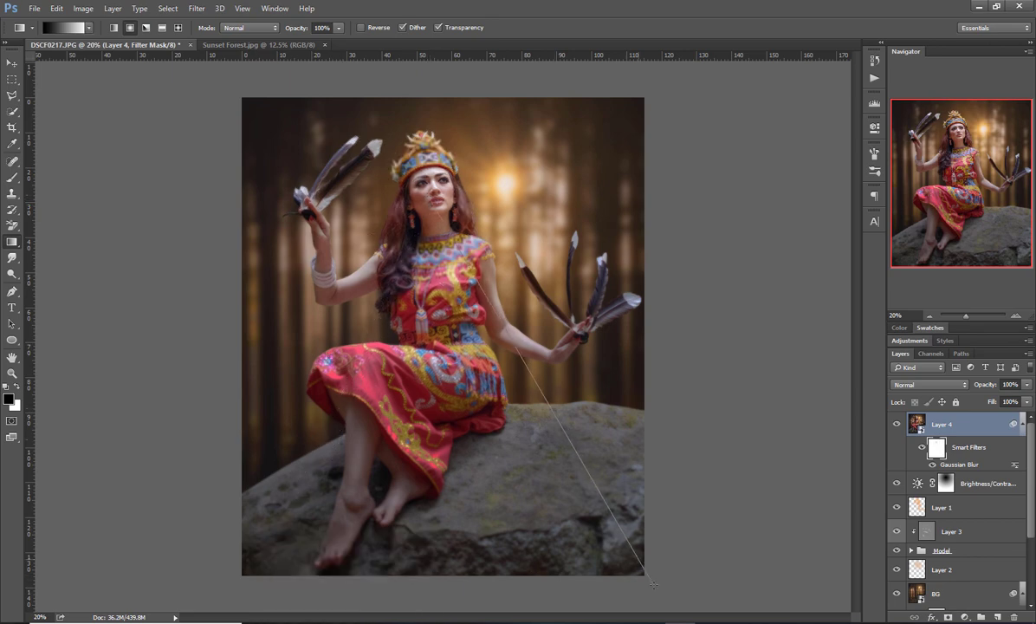
left_click(936, 447, "alt")
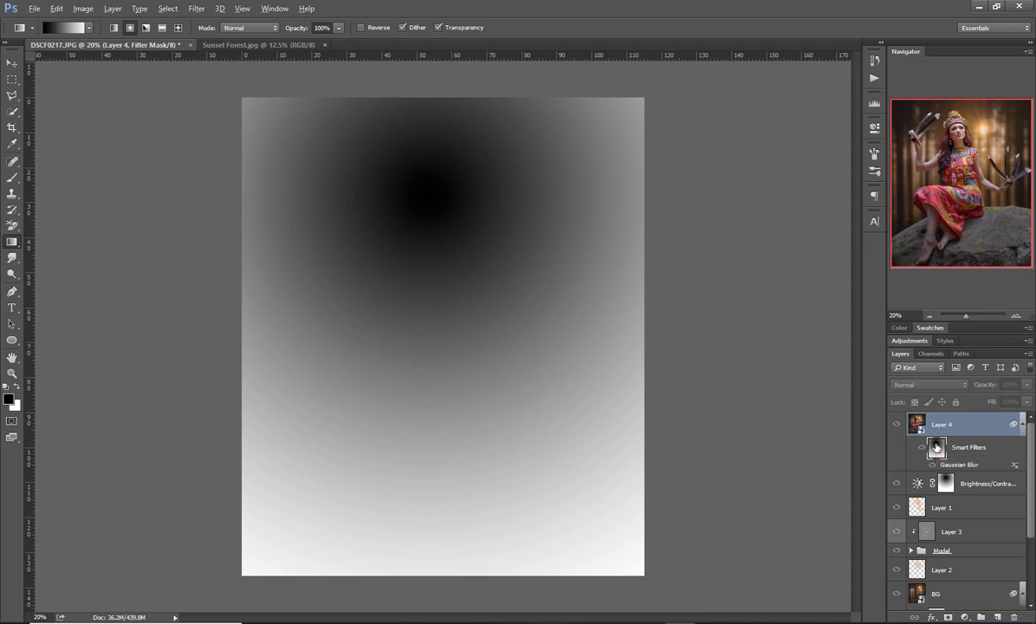
left_click(936, 446, "alt")
Step: Set the radius of Layer 4's Gaussian Blur smart filter to 3.5 pixels
scroll(491, 210, "up", 2)
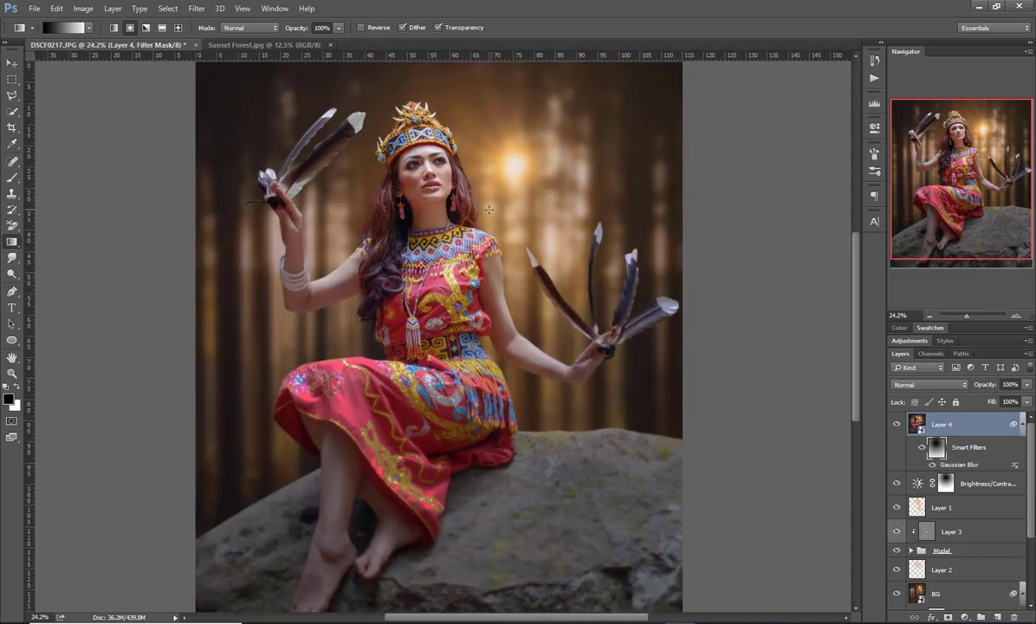
double_click(960, 464)
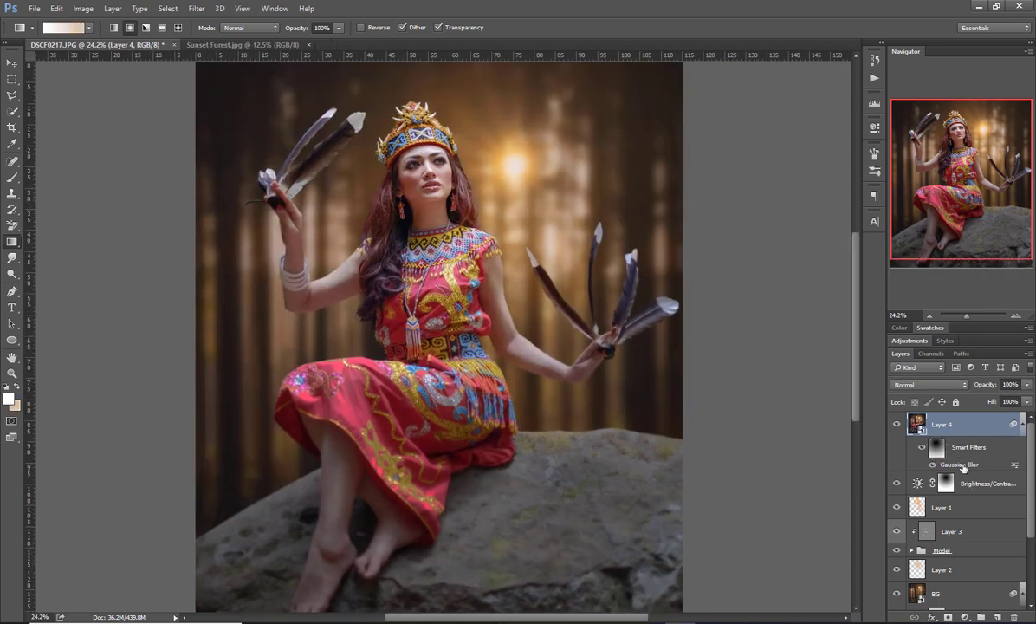
mouse_move(677, 344)
left_mouse_down()
mouse_move(707, 347)
mouse_move(643, 345)
mouse_move(661, 346)
left_mouse_up()
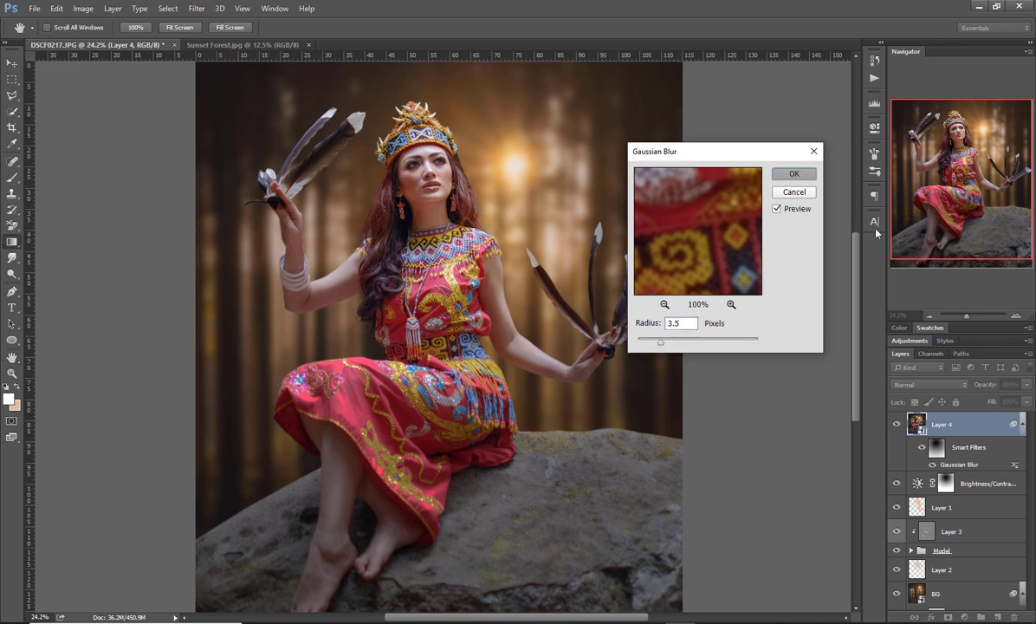
left_click(793, 173)
left_click(930, 317)
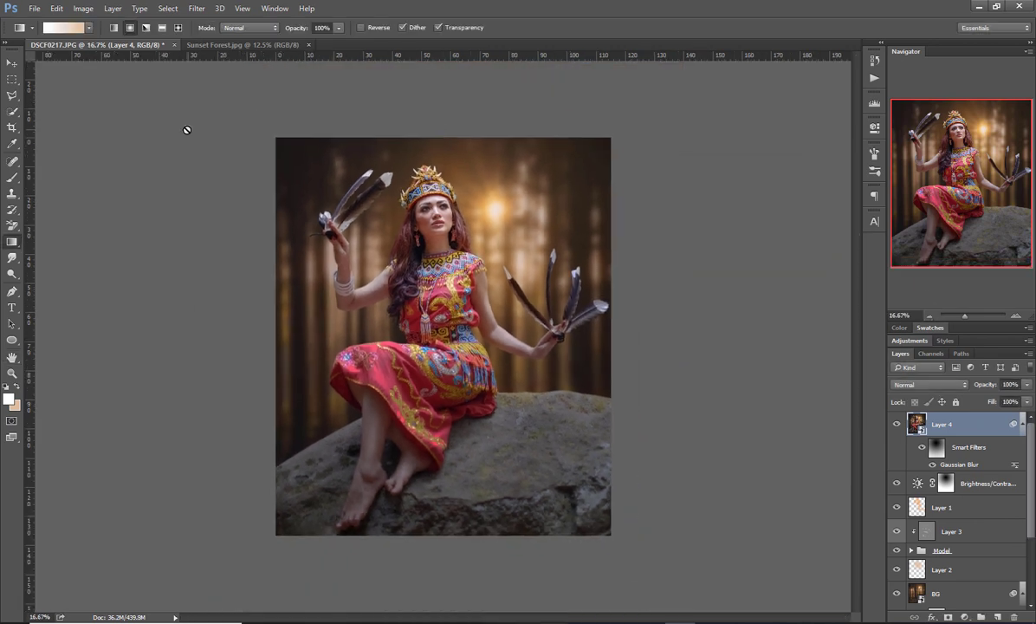
left_click(12, 64)
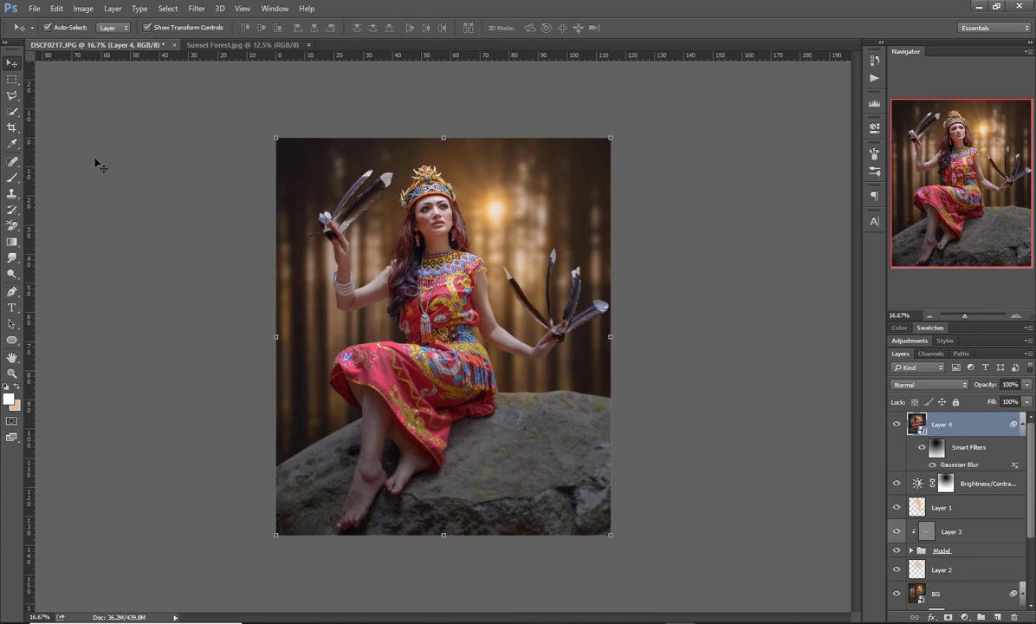
left_click(137, 195)
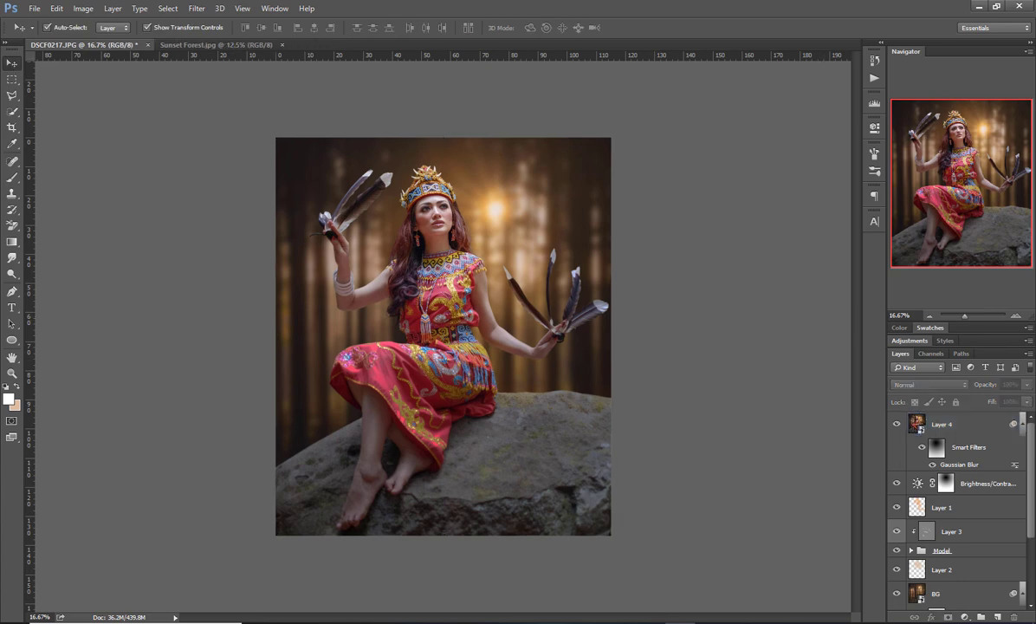
Step: Add a new layer above Layer 4 and apply the merged DSCF0217.JPG image to it with Normal blending at 100% opacity
left_click(1017, 317)
left_click(1017, 317)
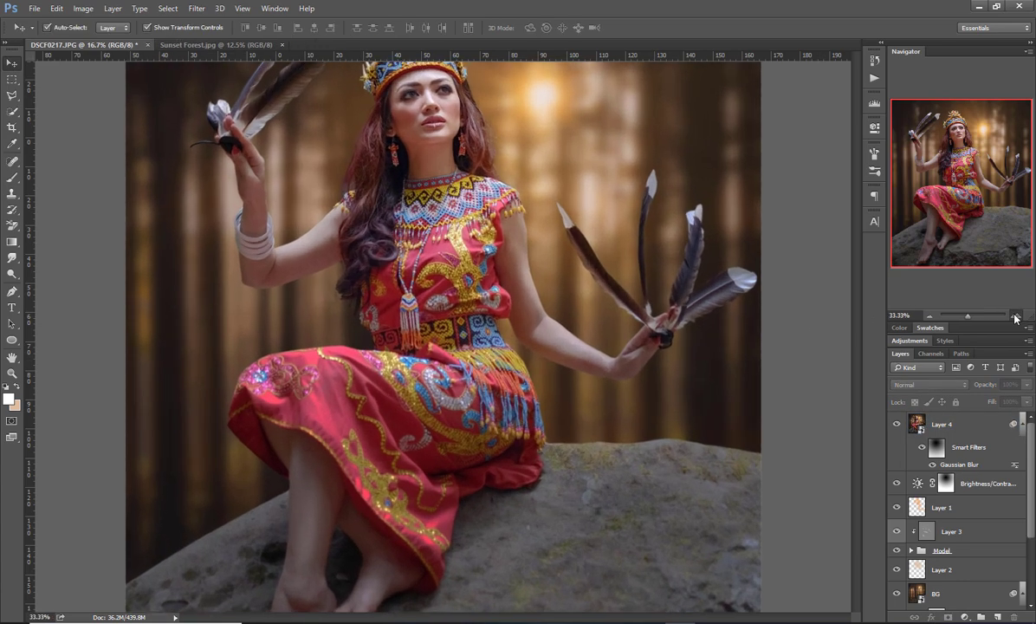
left_click(1016, 317)
left_click(1017, 318)
left_click_drag(962, 157, 952, 109)
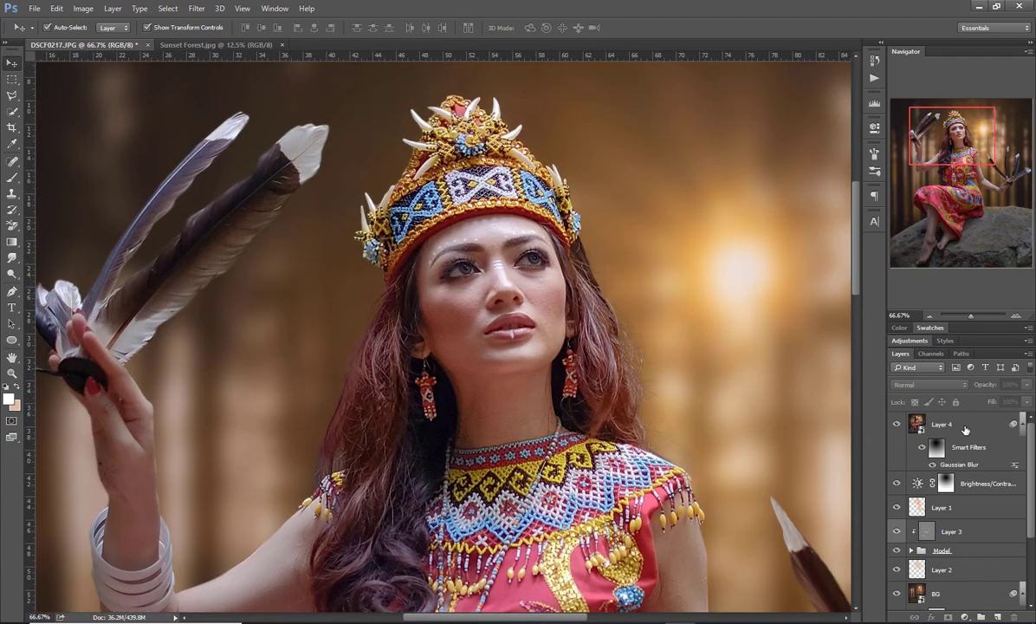
left_click(973, 422)
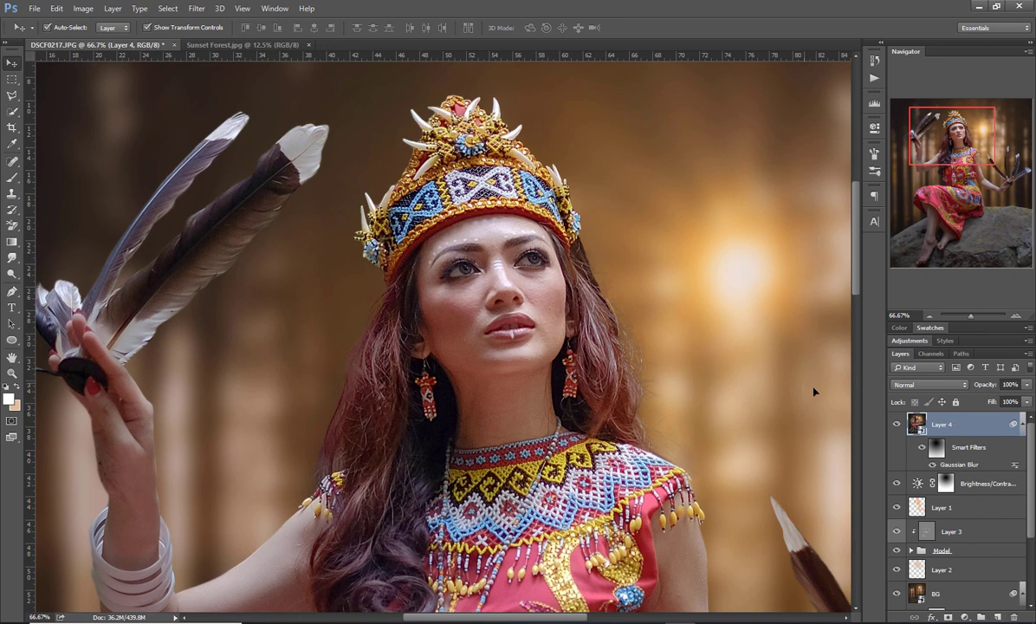
left_click(996, 616)
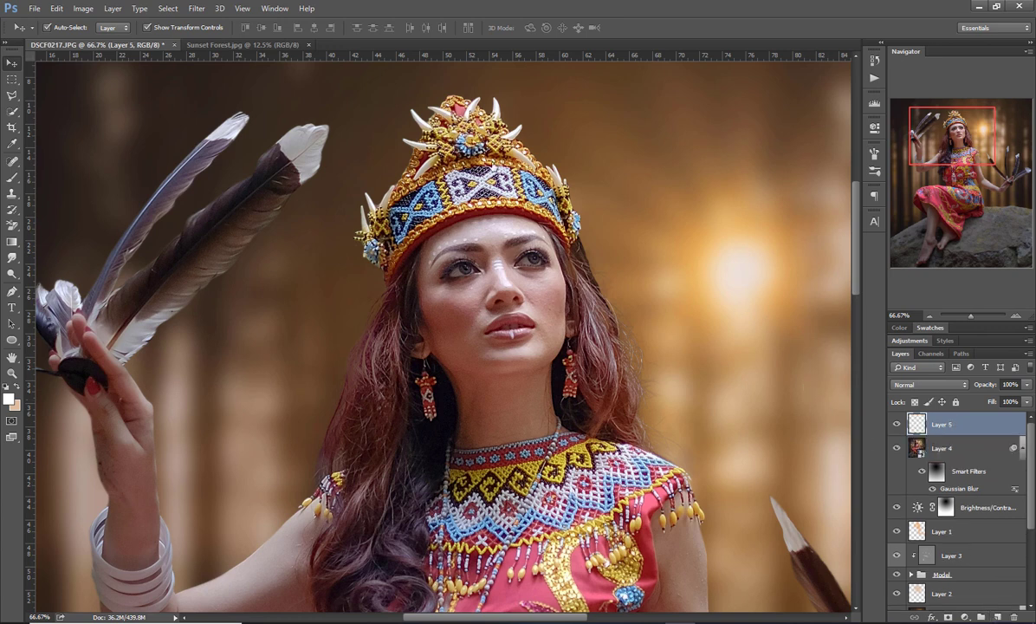
left_click(83, 7)
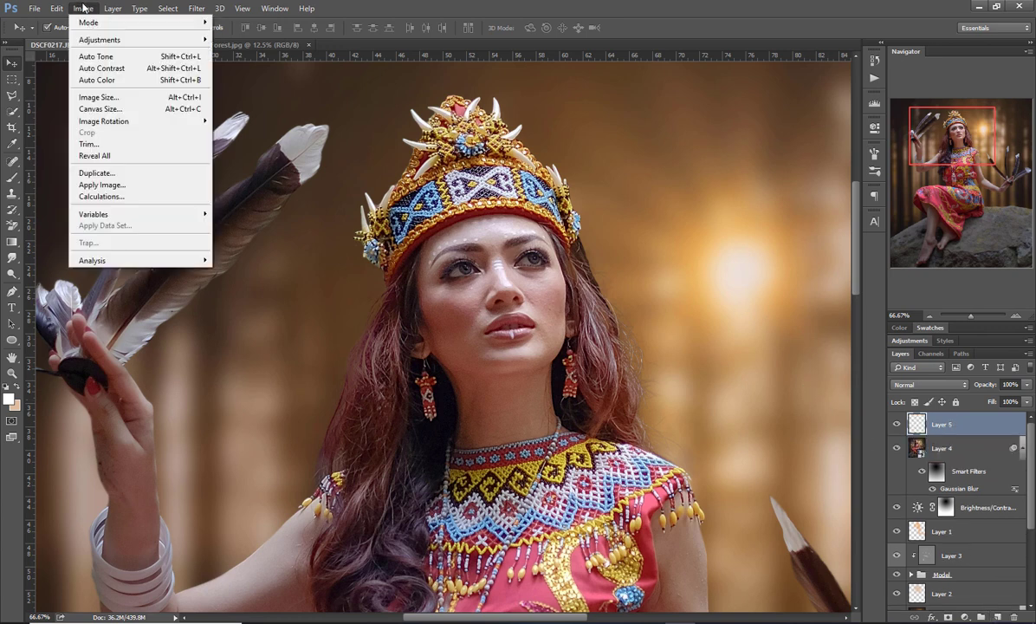
left_click(137, 184)
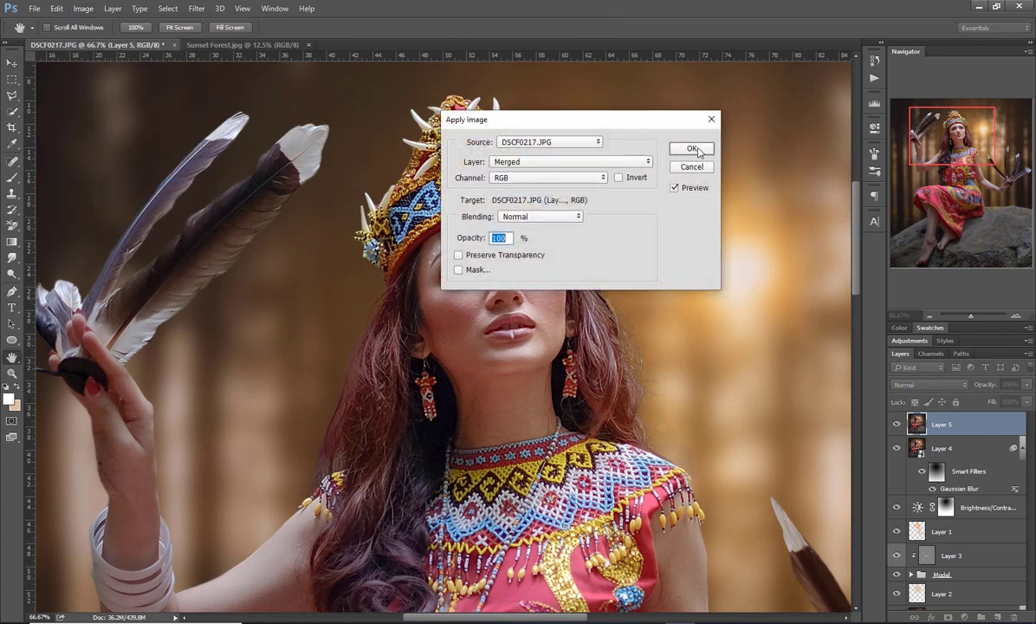
left_click(693, 149)
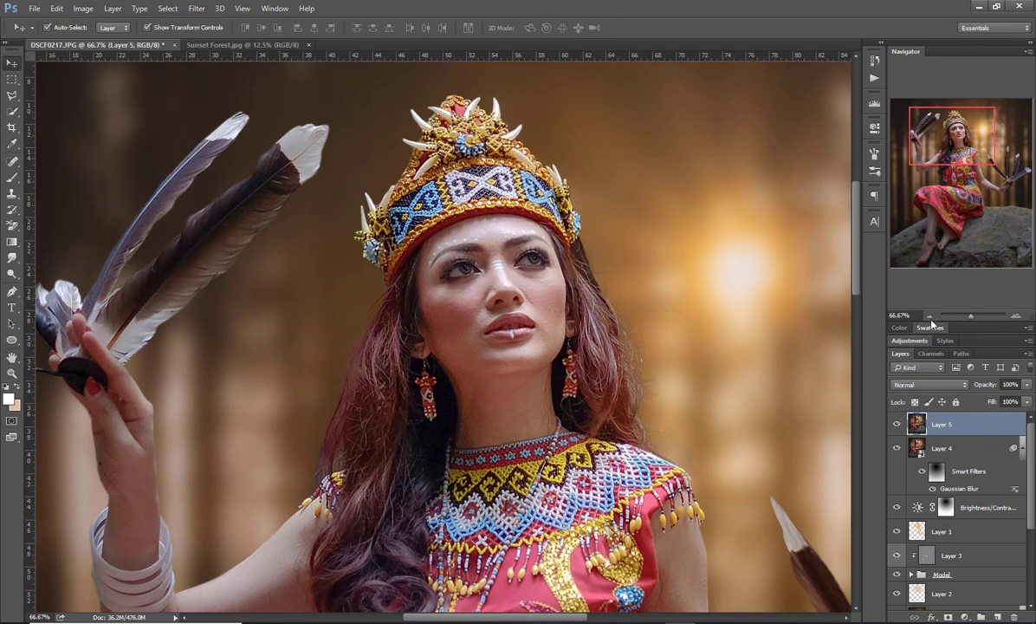
Step: Duplicate Layer 5 and collapse Layer 4's smart filter list
left_click(930, 316)
left_click(929, 317)
left_click(930, 317)
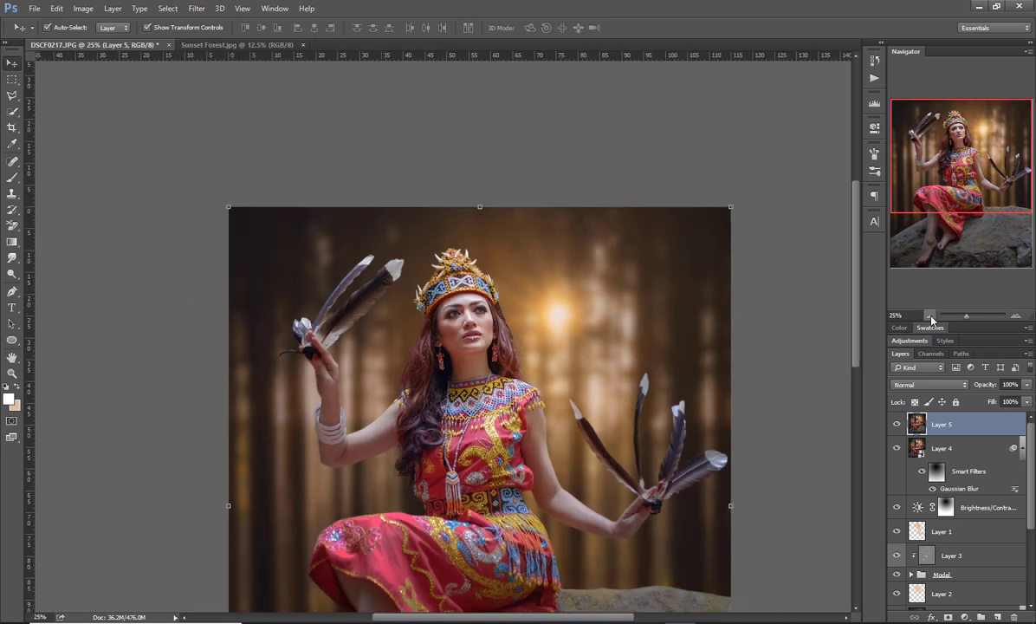
key("ctrl")
key("ctrl+j")
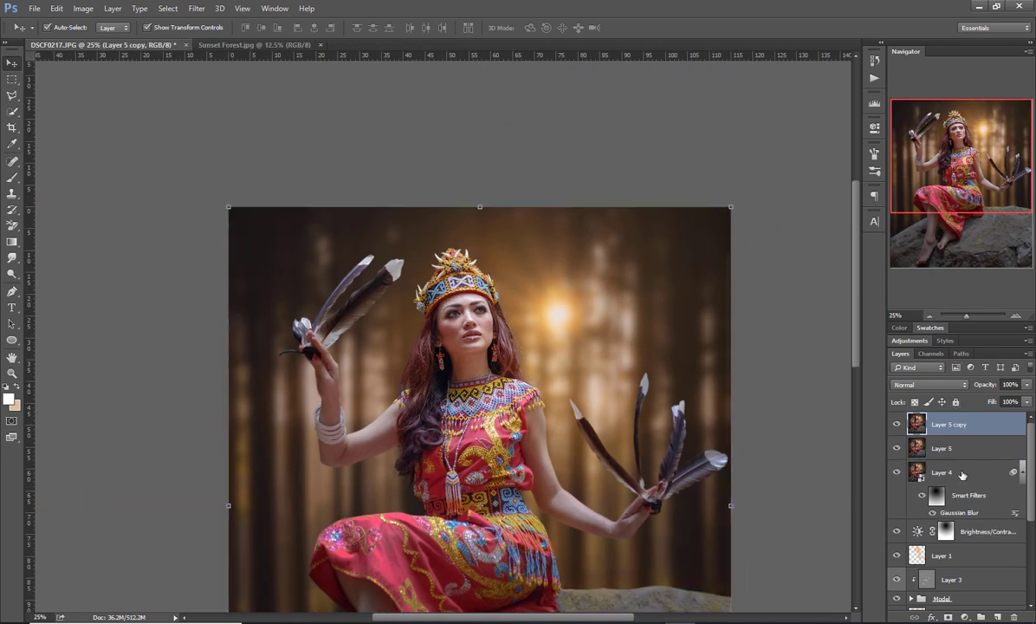
left_click(1023, 473)
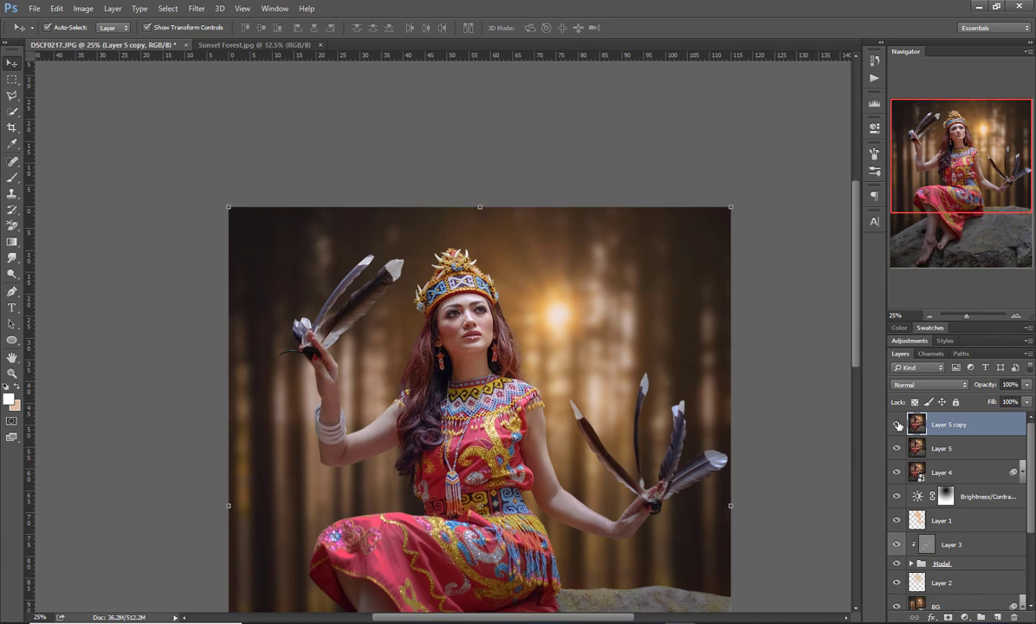
Step: Hide Layer 5 copy and make Layer 5 the active layer
scroll(466, 332, "up", 5)
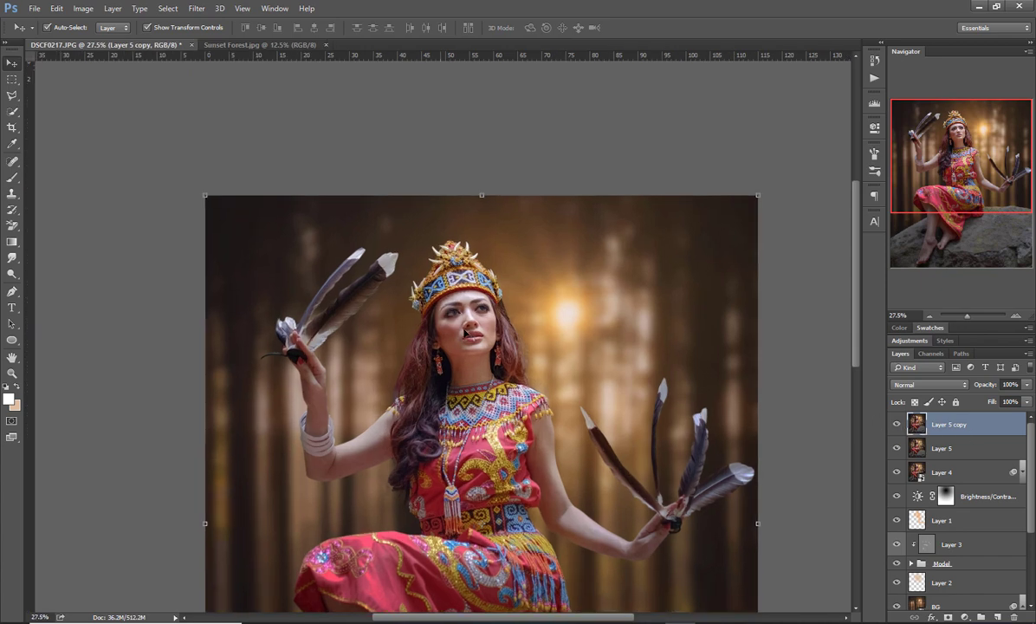
scroll(466, 332, "up", 4)
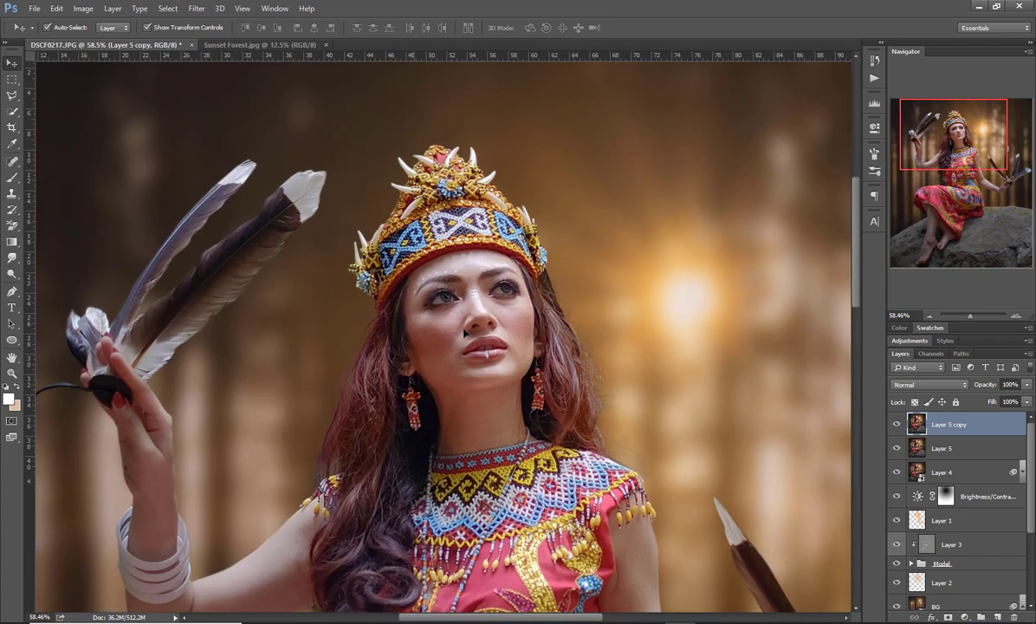
left_click(897, 424)
left_click(926, 445)
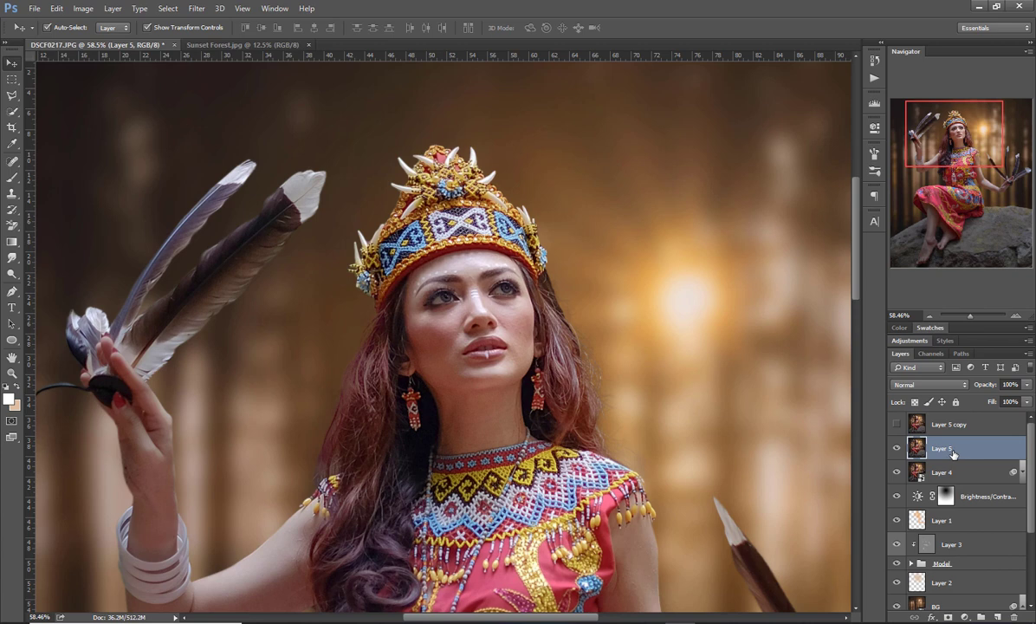
Step: Apply Reduce Noise to Layer 5 with strength 10, all detail and colour noise values at 0, and Remove JPEG Artifact off
left_click(199, 9)
mouse_move(276, 176)
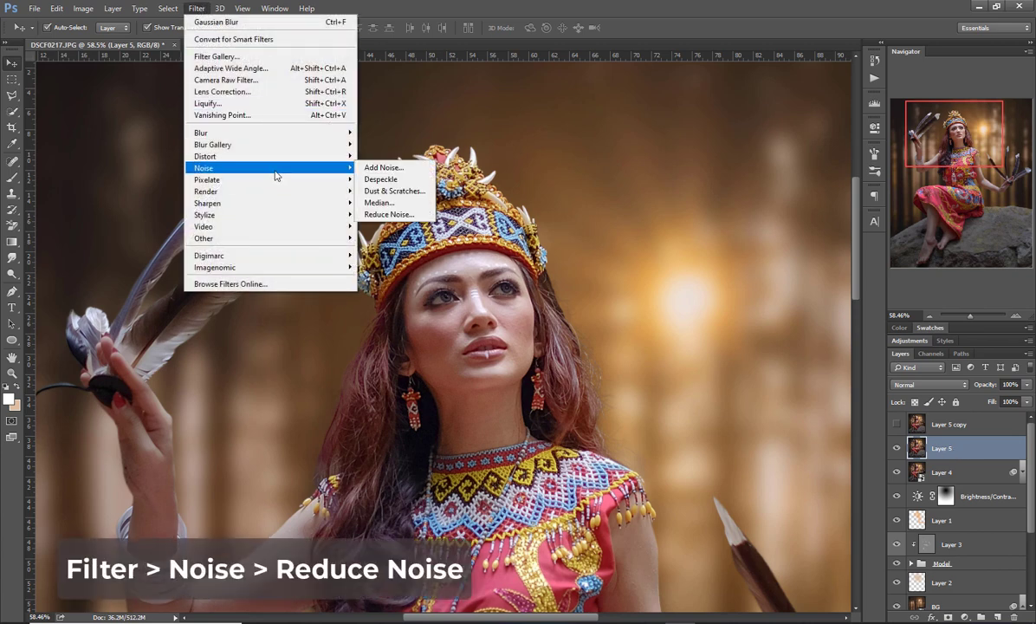
left_click(404, 215)
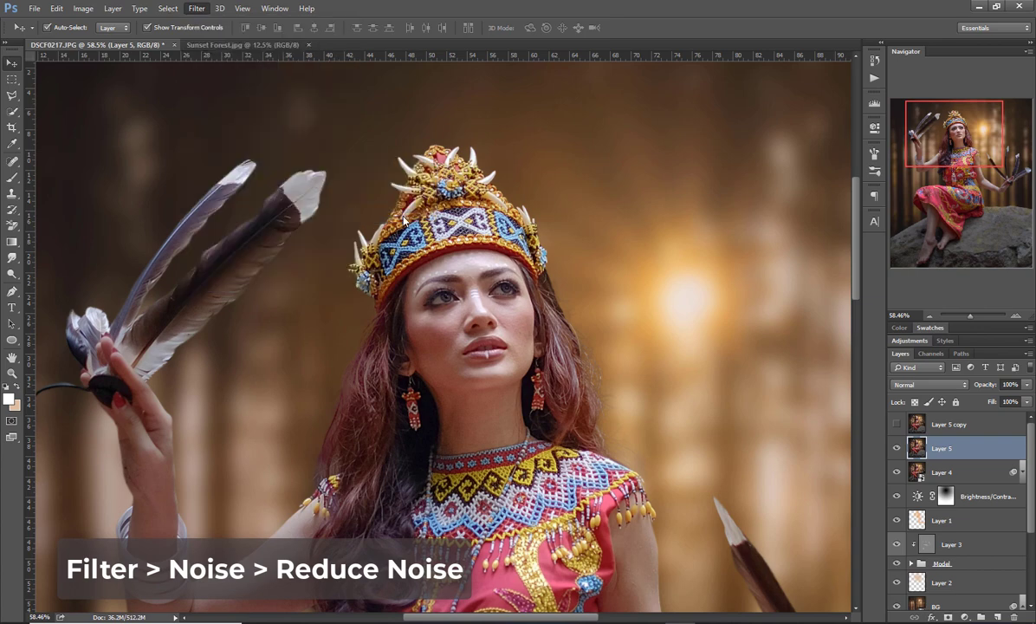
left_click_drag(639, 254, 602, 298)
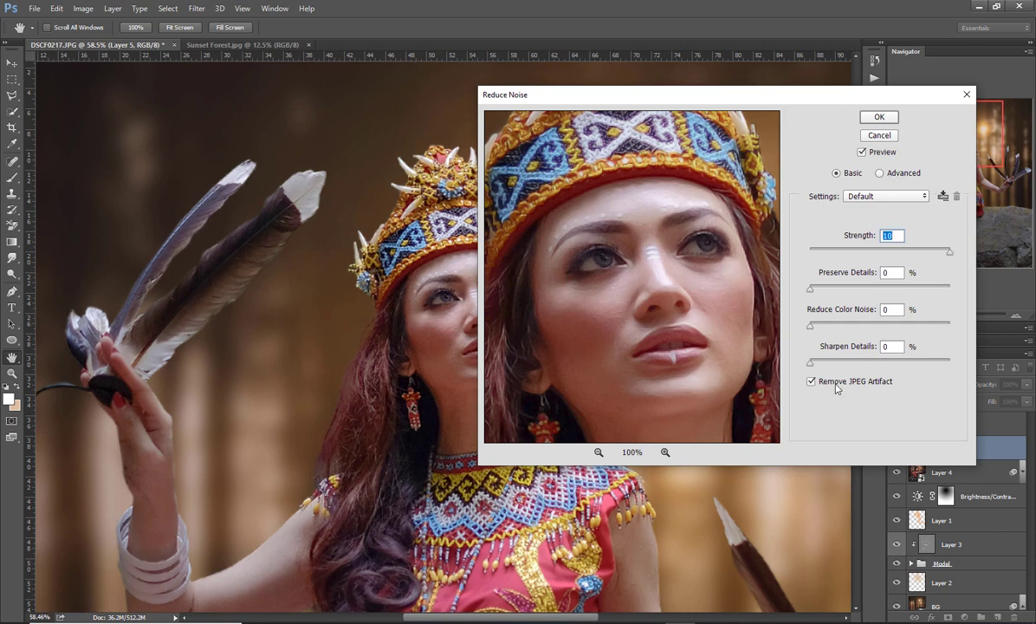
left_click(812, 381)
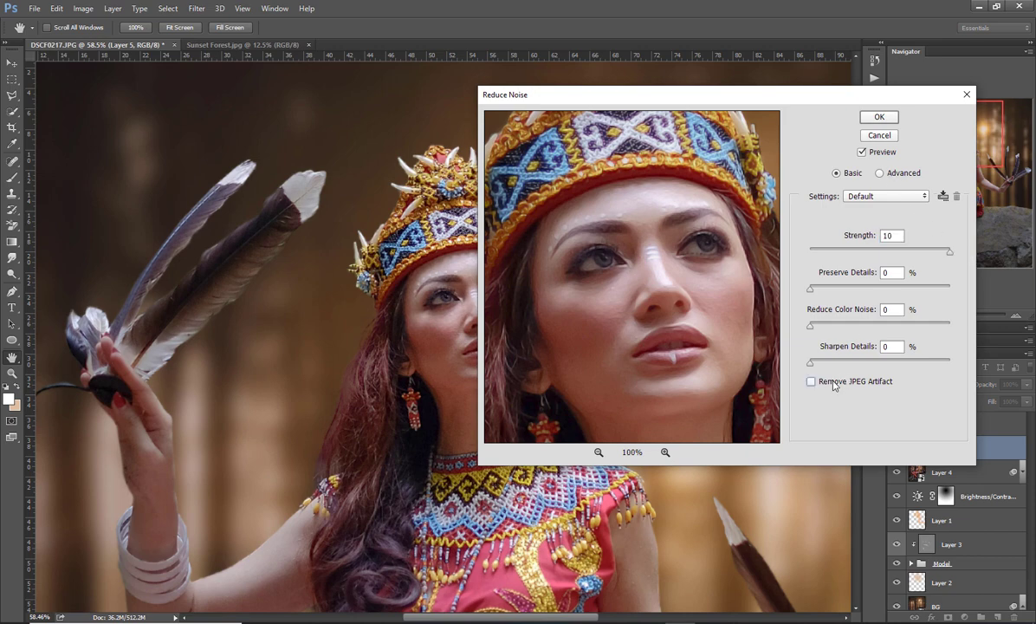
left_click(881, 117)
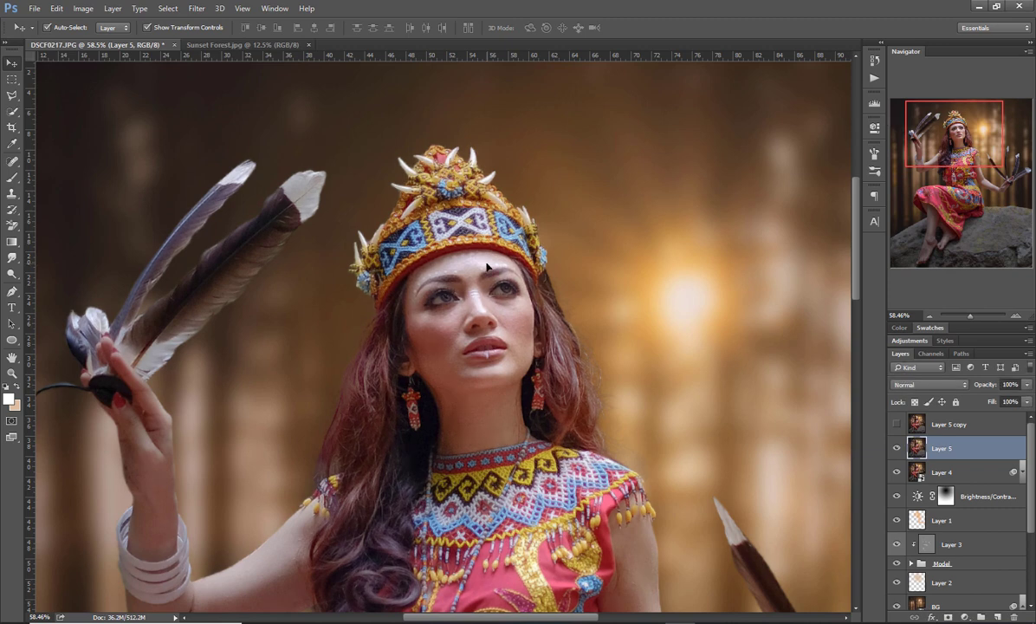
Step: Reapply the Reduce Noise filter to Layer 5 with the same settings and inspect the model's face up close
left_click(197, 7)
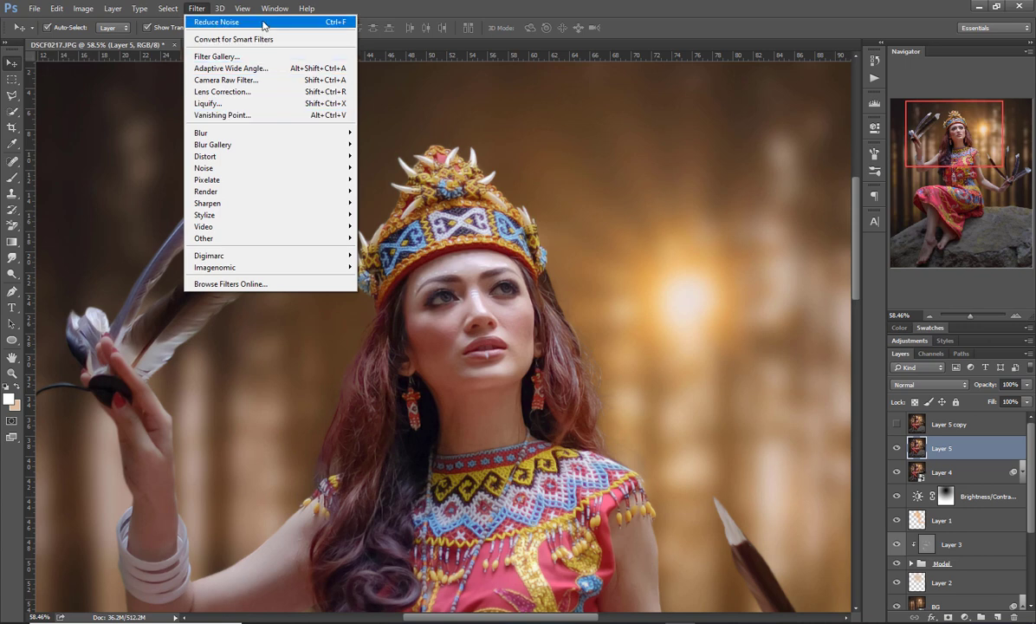
left_click(264, 23)
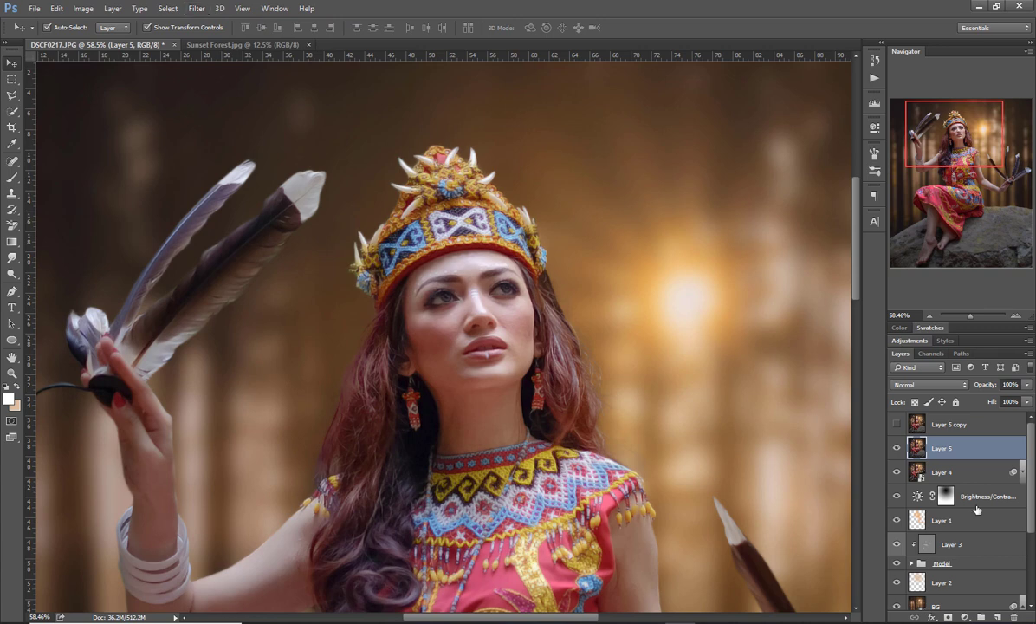
scroll(486, 314, "up", 5)
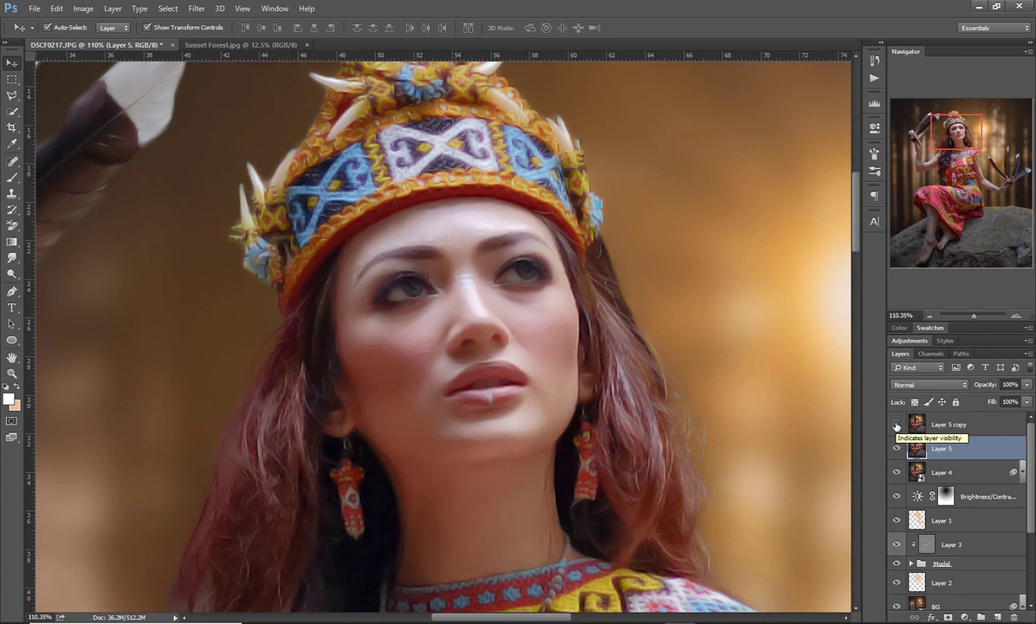
Step: Show Layer 5 copy again and add a white layer mask to it
left_click(897, 425)
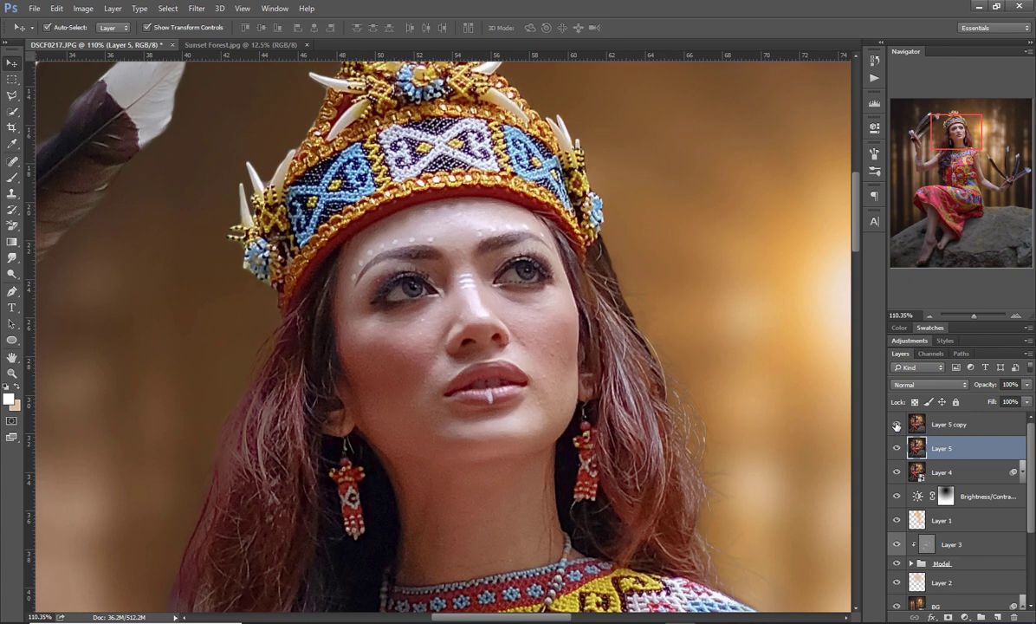
left_click(948, 423)
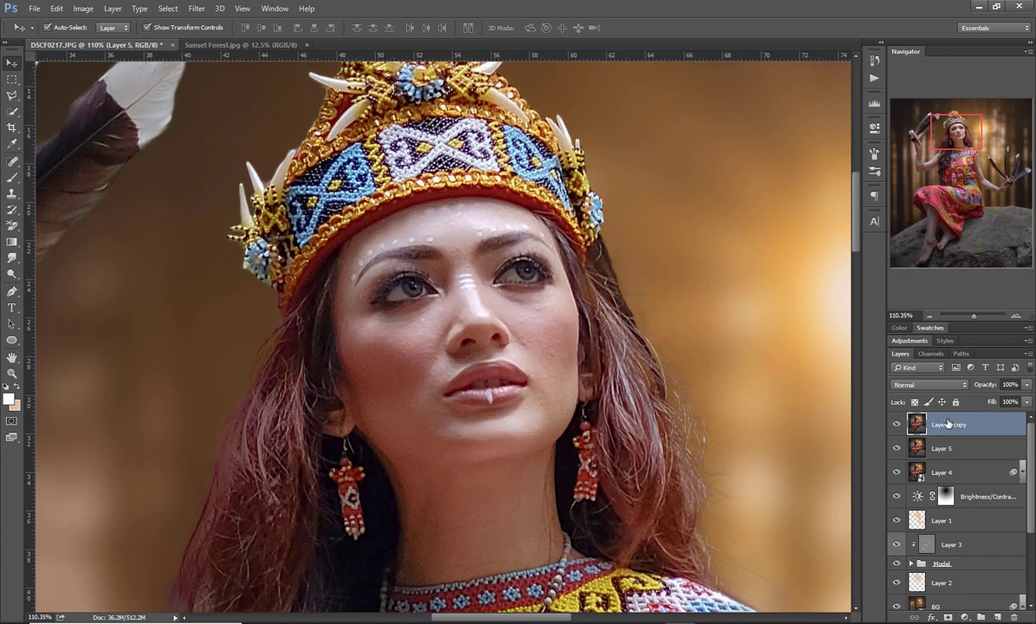
left_click(951, 616)
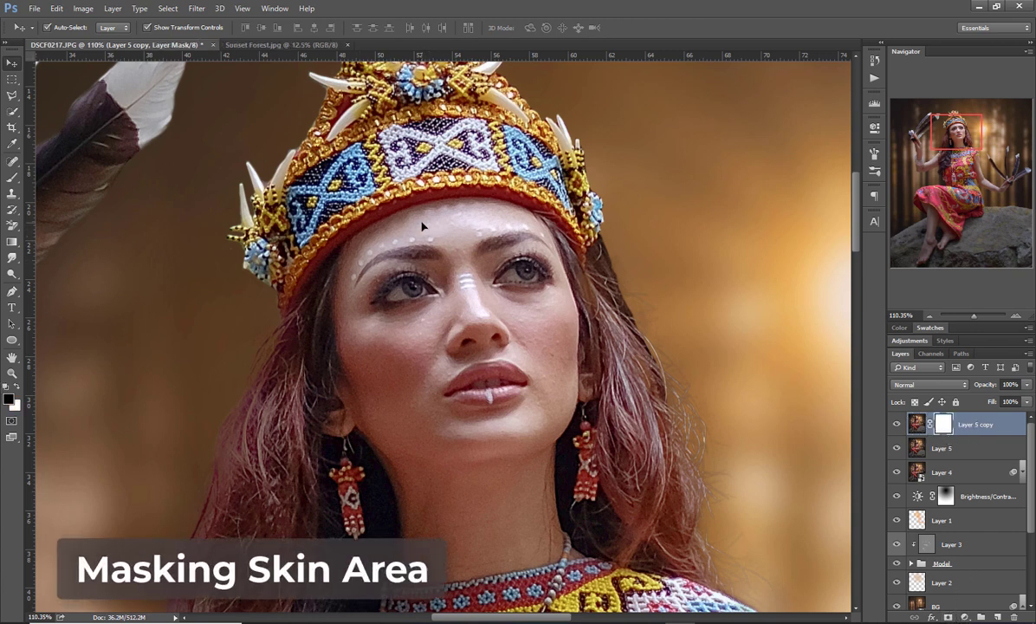
Step: Paint black on the Layer 5 copy mask over the model's forehead and cheeks with a soft brush to reveal the smoothed skin
key("b")
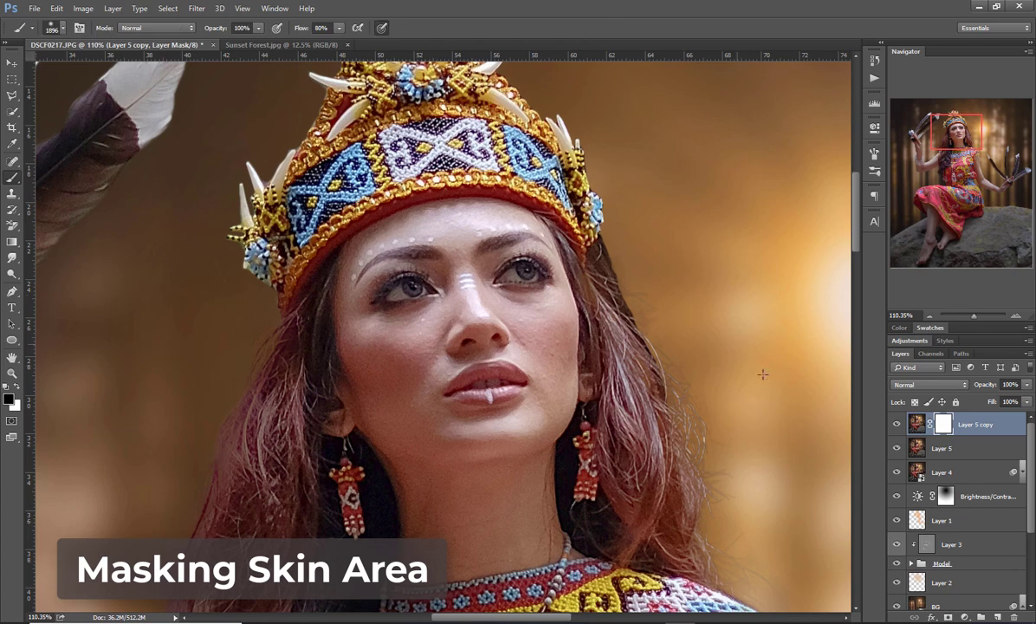
left_click_drag(533, 245, 356, 245)
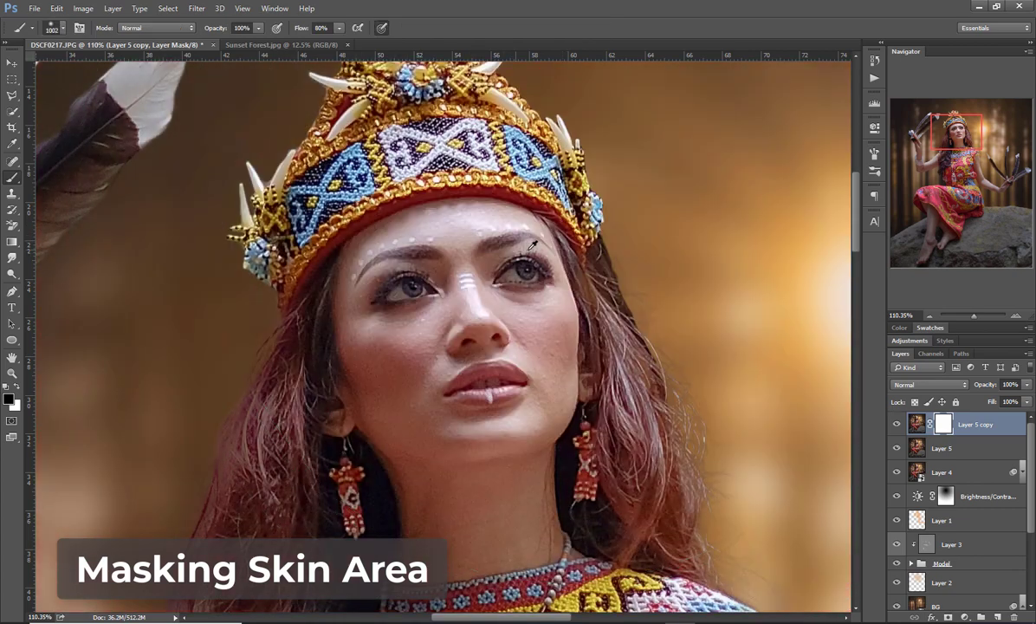
mouse_move(533, 245)
left_mouse_down()
mouse_move(390, 238)
mouse_move(501, 235)
left_mouse_up()
left_click_drag(445, 225, 445, 222)
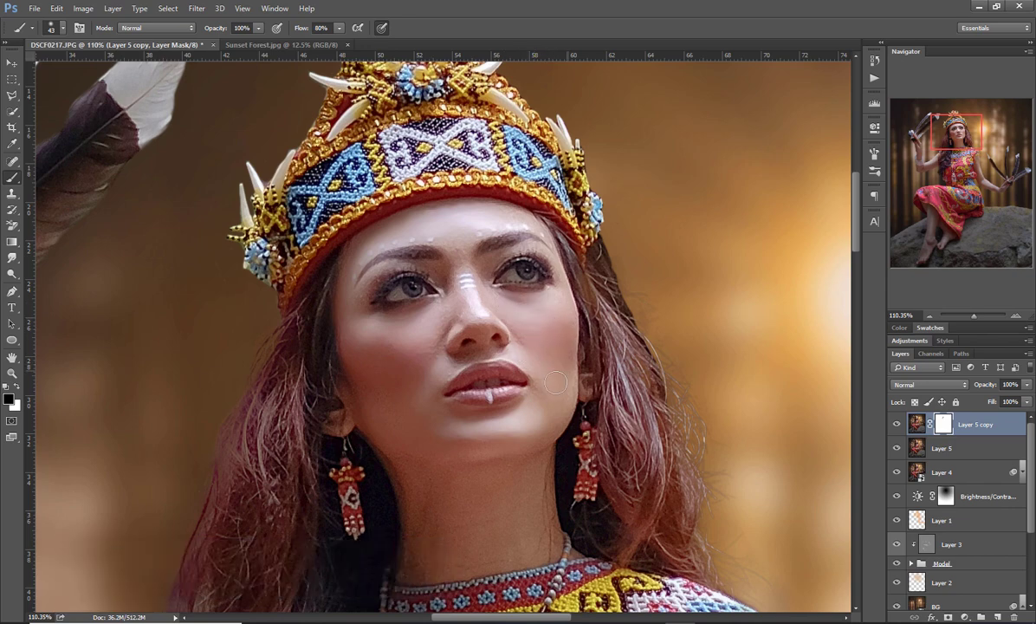
Step: Mask the nose bridge, the skin around the eyebrows and the inner eye corners using a soft brush of about 19 px
scroll(444, 200, "up", 3)
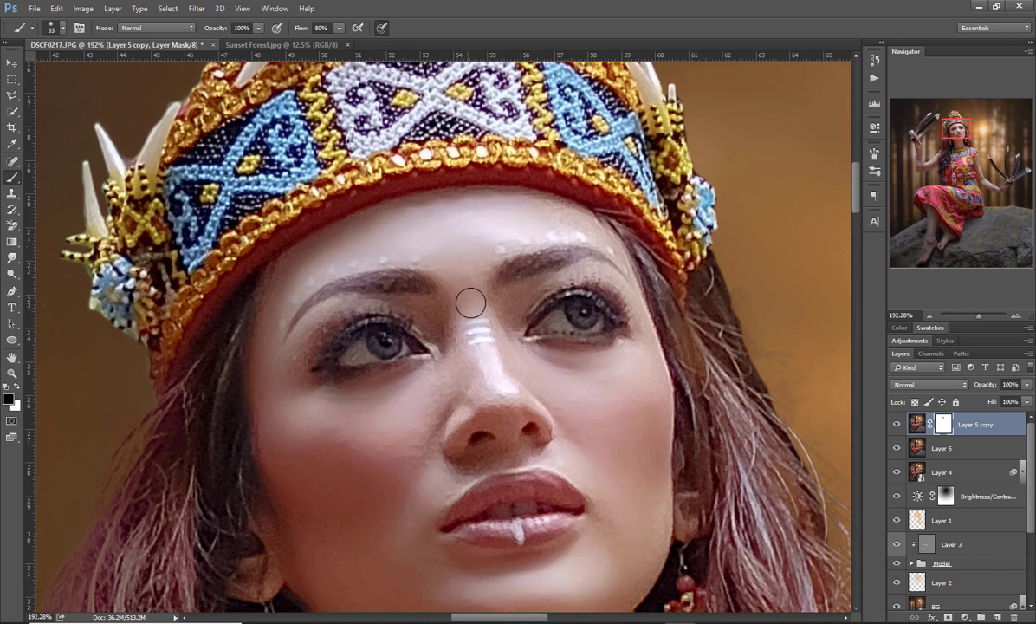
left_click_drag(469, 300, 487, 411)
right_click(504, 402, "alt")
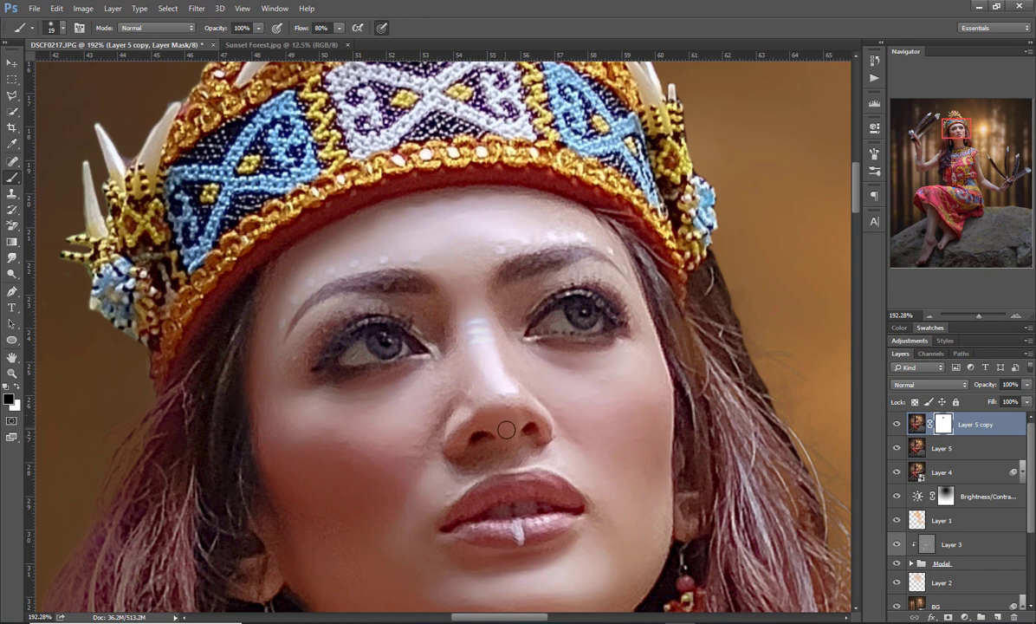
mouse_move(506, 458)
left_mouse_down()
mouse_move(472, 455)
mouse_move(448, 481)
left_mouse_up()
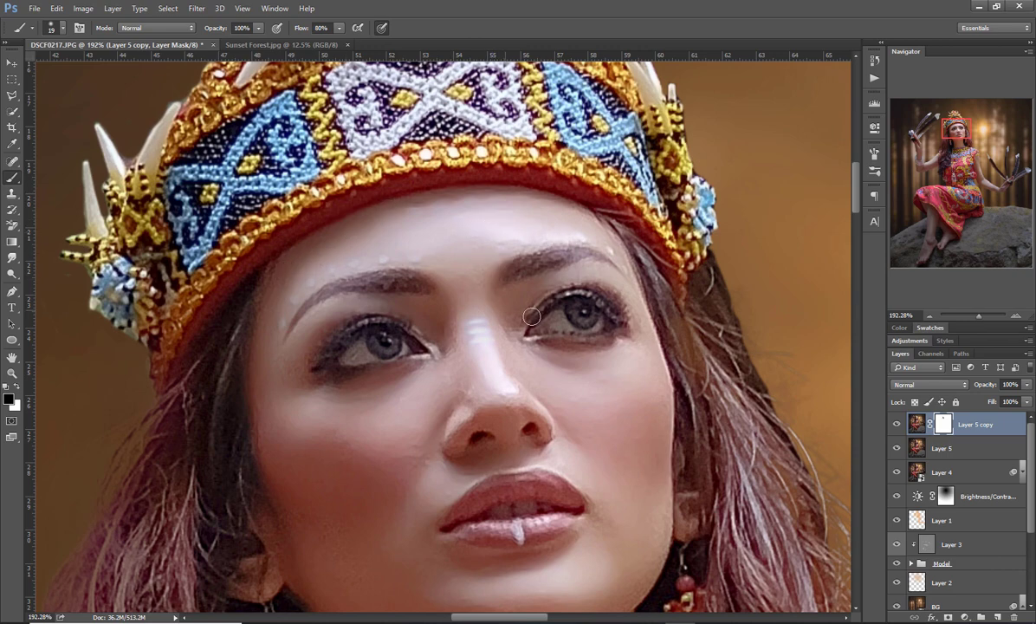
left_click_drag(521, 352, 518, 349)
Step: Refine the mask around the nostrils and the outer eye area using a fine brush of about 10 px
scroll(518, 348, "up", 4)
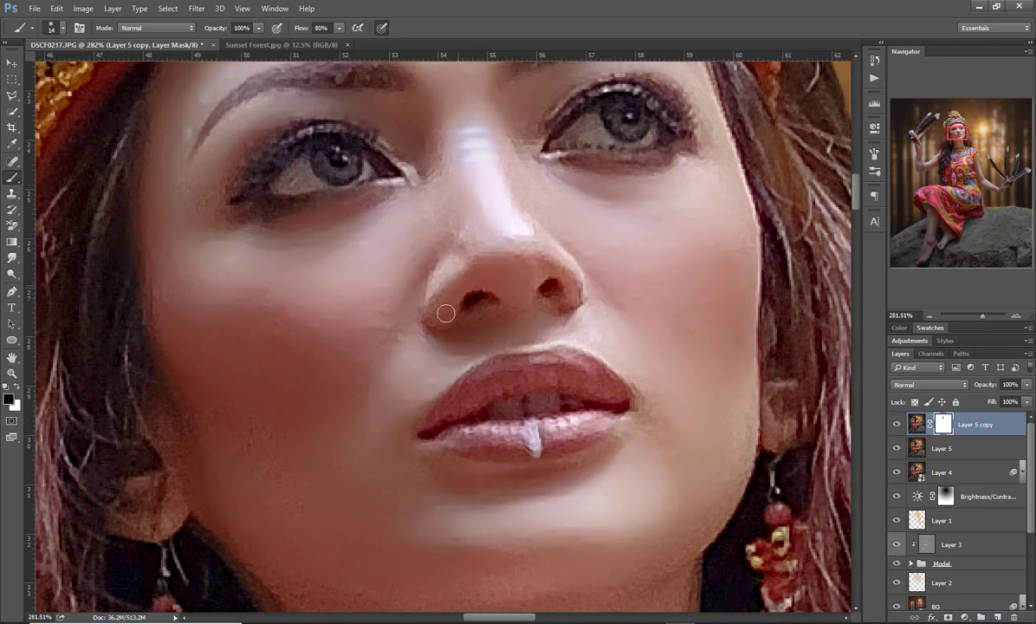
right_click(488, 301, "alt")
left_click_drag(488, 301, 463, 302)
right_click(526, 266, "alt")
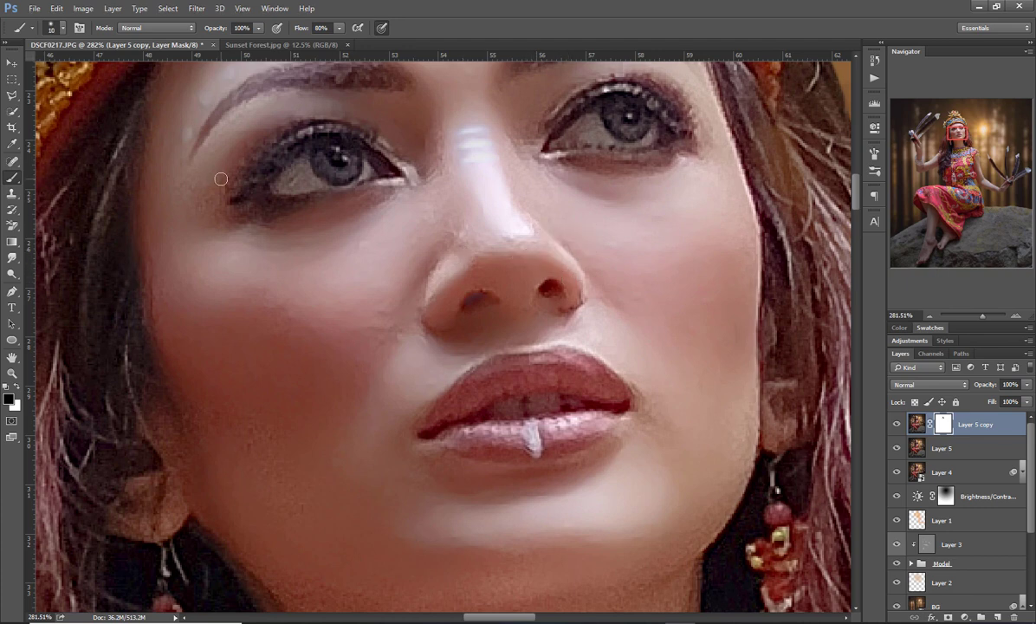
right_click(270, 356)
key("Escape")
right_click(232, 339, "alt")
Step: Paint black on the Layer 5 copy mask over the model's chin and neck using a larger soft brush
left_click_drag(371, 499, 308, 273)
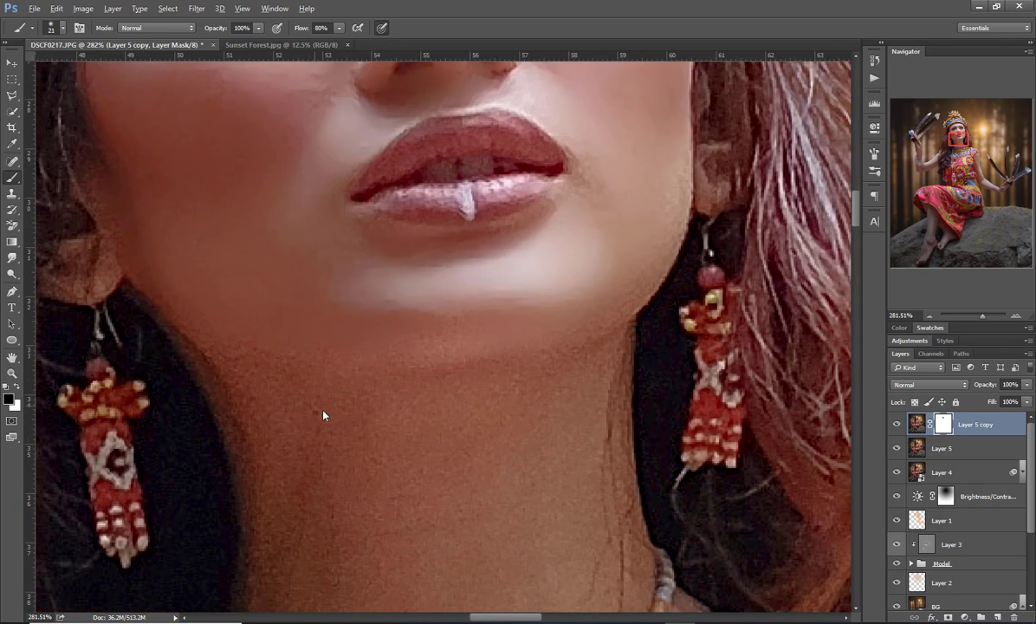
right_click(315, 407, "alt")
scroll(329, 407, "down", 2)
scroll(344, 409, "down", 5)
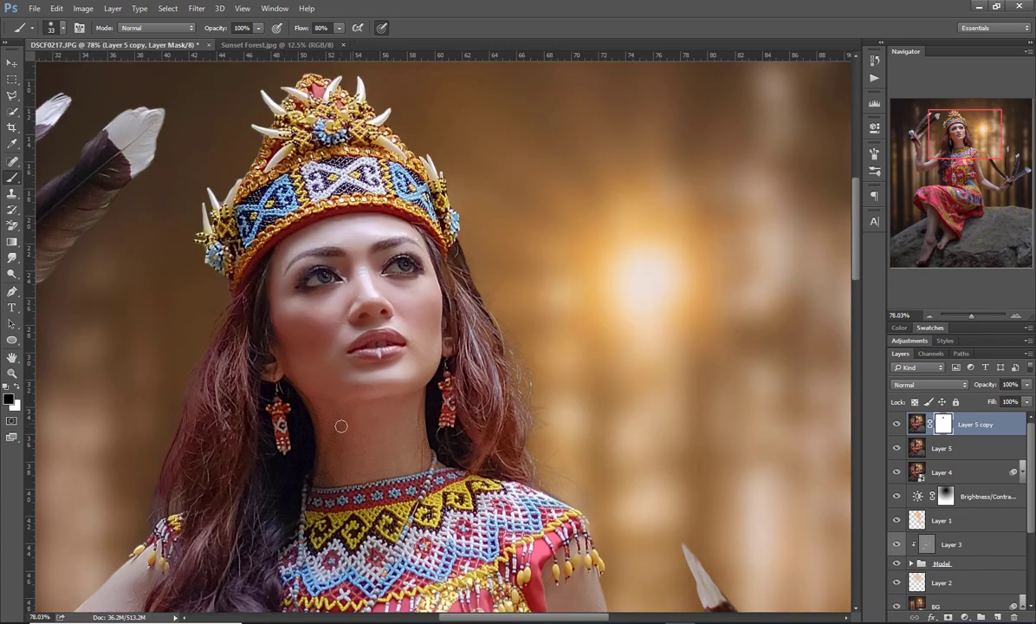
right_click(334, 414, "alt")
scroll(373, 336, "up", 5)
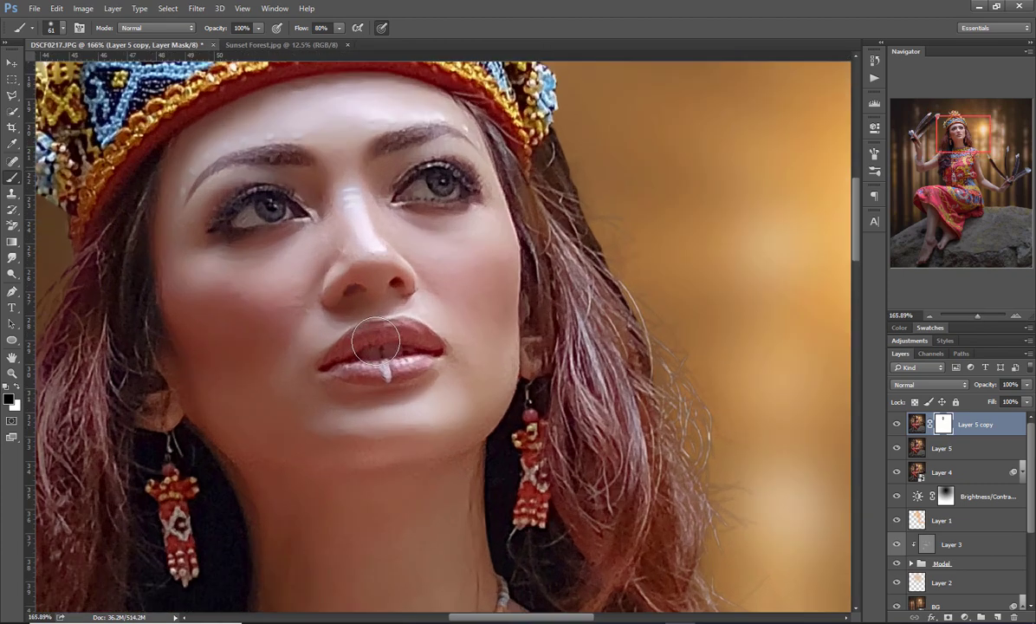
Step: Mask the skin along the edges of the lips using a soft brush of about 20 px
left_click_drag(398, 340, 371, 343)
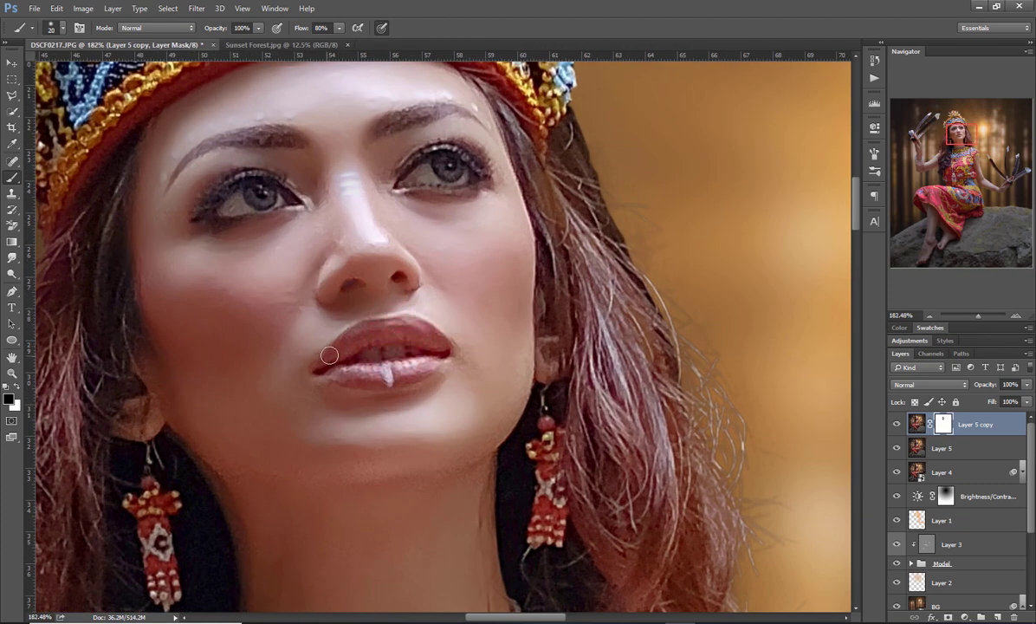
left_click_drag(424, 364, 431, 358)
scroll(425, 365, "down", 10)
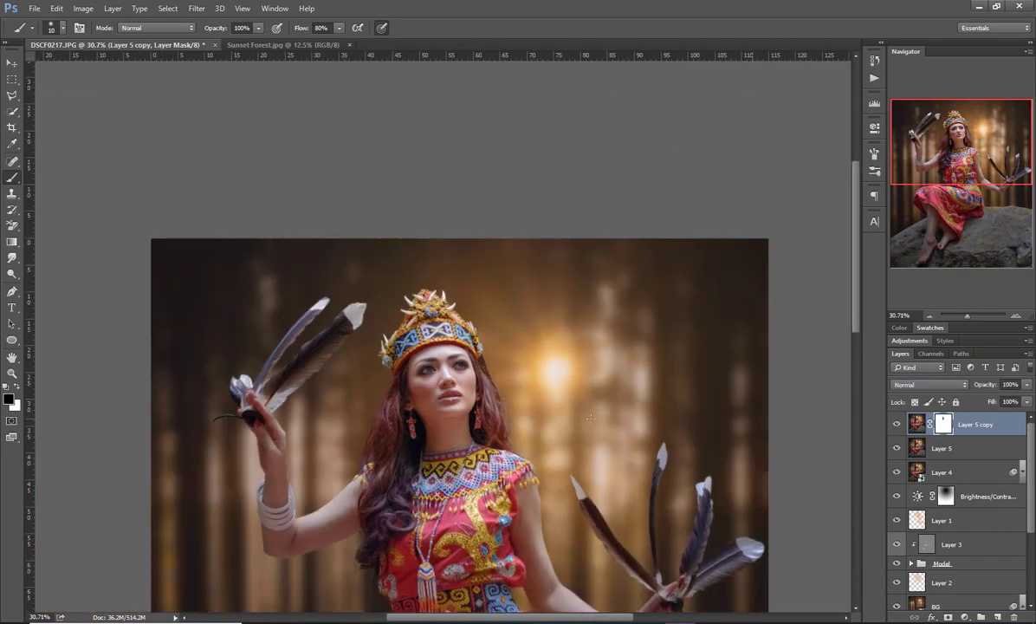
Step: Paint black on the Layer 5 copy mask over the raised arm, wrist and hand using a soft brush of about 75 px
scroll(445, 448, "up", 5)
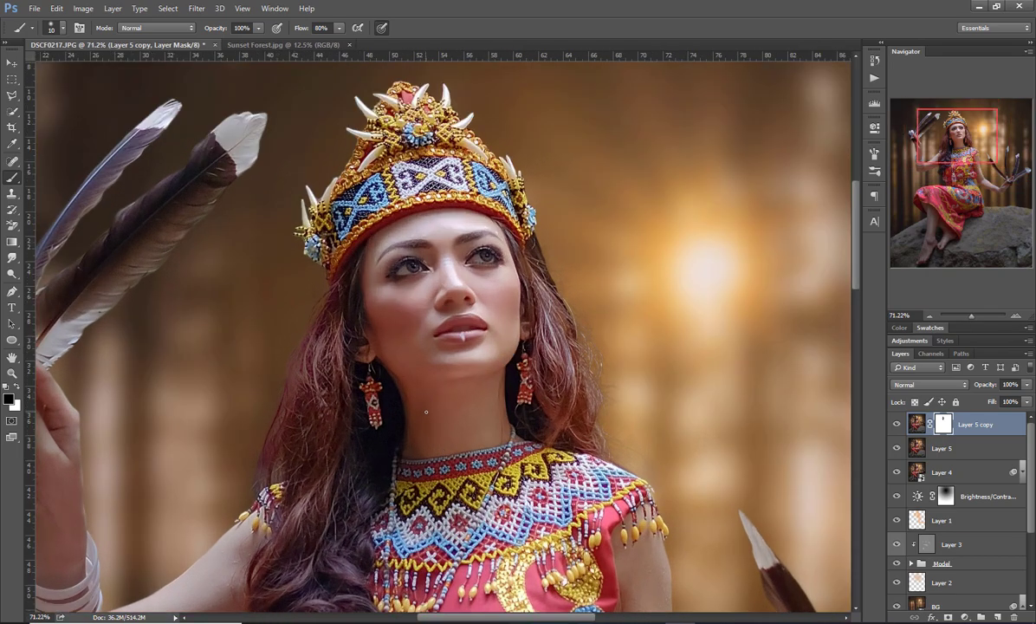
left_click_drag(425, 395, 442, 395)
left_click_drag(293, 460, 490, 267)
left_click_drag(422, 380, 441, 381)
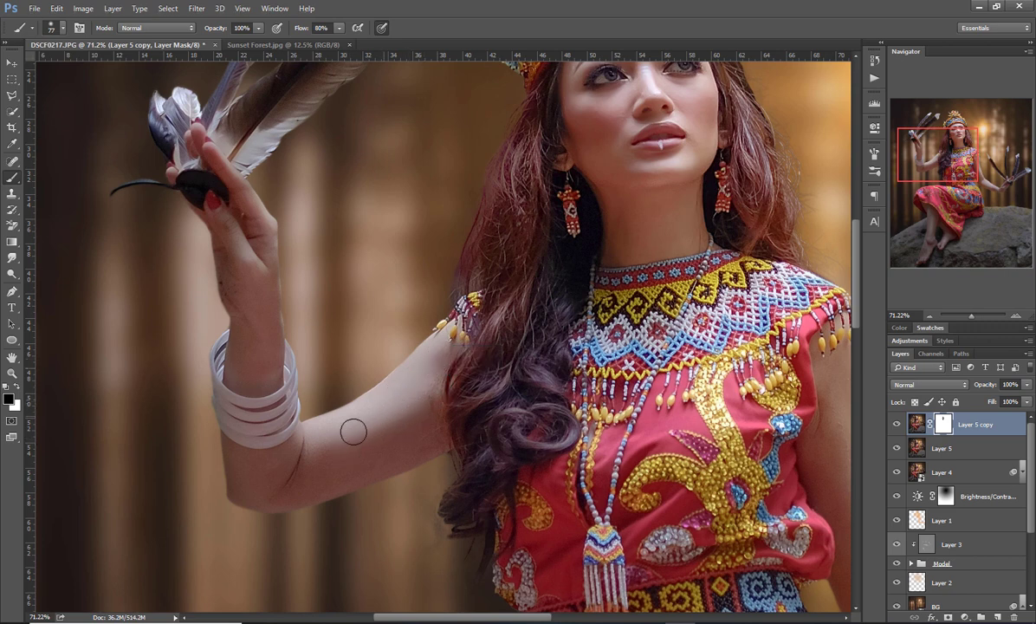
mouse_move(302, 478)
left_mouse_down()
mouse_move(423, 450)
mouse_move(346, 479)
mouse_move(433, 420)
mouse_move(298, 483)
mouse_move(244, 461)
mouse_move(252, 490)
mouse_move(293, 494)
mouse_move(273, 488)
mouse_move(288, 454)
mouse_move(256, 468)
left_mouse_up()
left_click_drag(242, 303, 238, 296)
left_click_drag(235, 245, 222, 245)
left_click_drag(397, 422, 424, 423)
Step: Mask the upper part of the lowered arm, below the beaded sleeve, using a soft brush of about 79 px
key("ctrl+minus")
key("ctrl+minus")
key("ctrl+minus")
key("ctrl+minus")
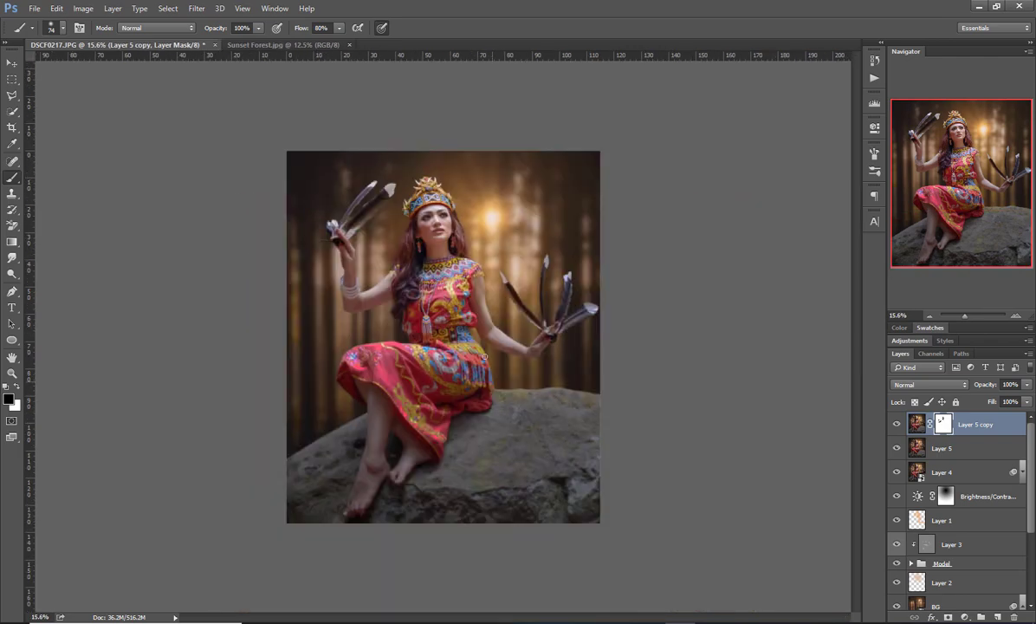
scroll(435, 197, "up", 5)
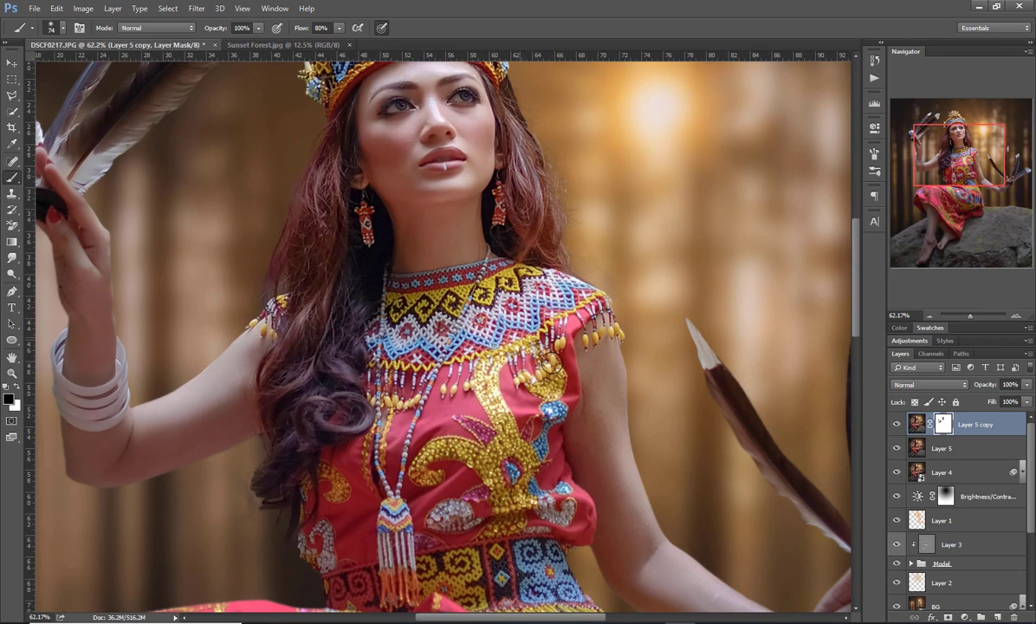
left_click_drag(515, 338, 318, 247)
scroll(405, 358, "up", 4)
left_click_drag(387, 312, 408, 286)
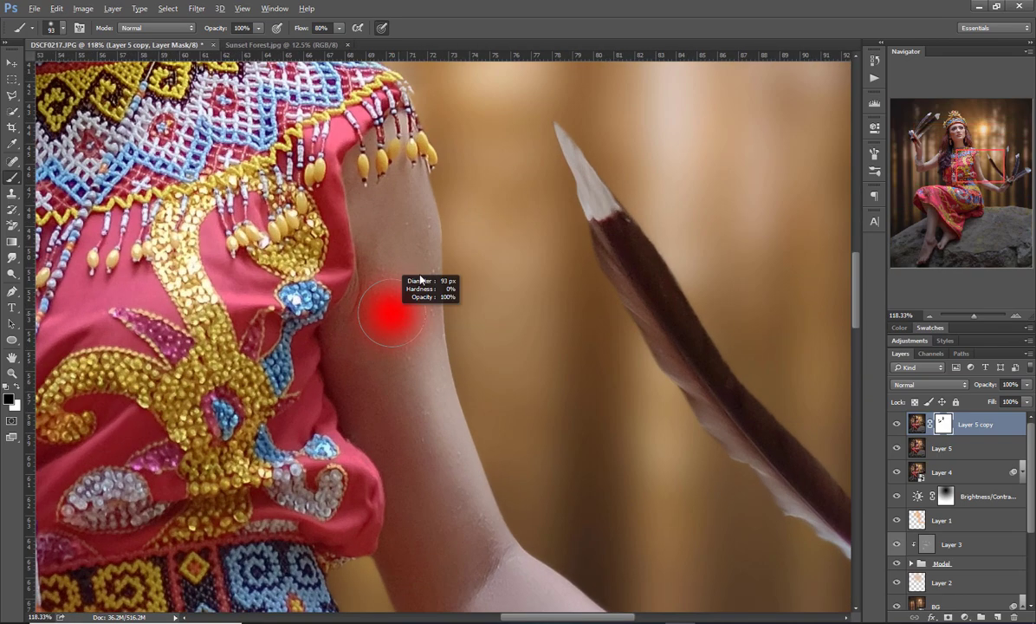
left_click_drag(428, 225, 437, 195)
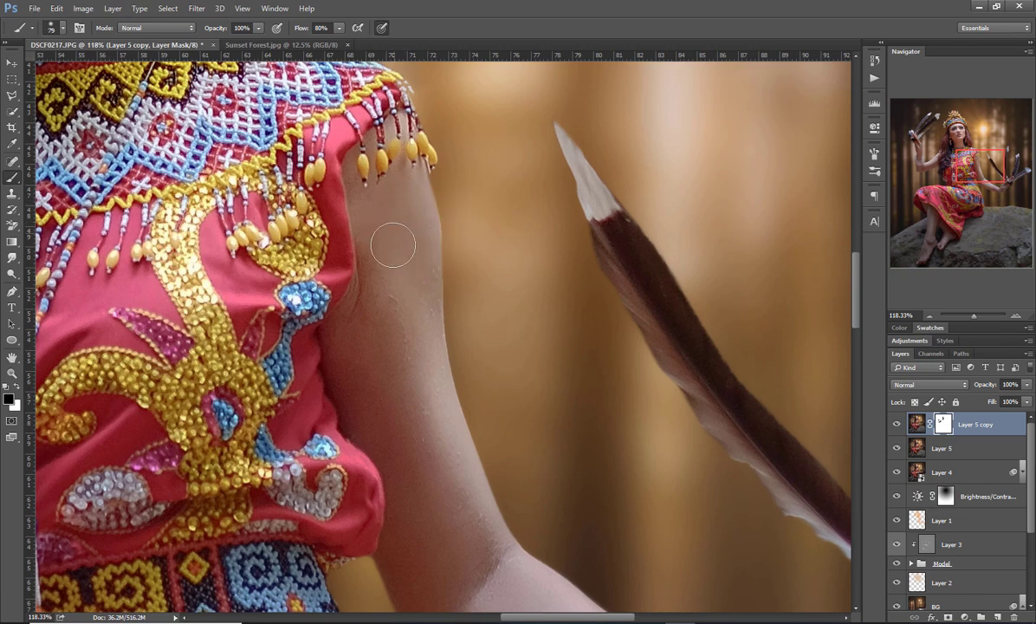
Step: Mask the lowered arm's elbow, forearm and hand holding the feathers, reducing the soft brush to about 50 px
scroll(409, 358, "down", 2)
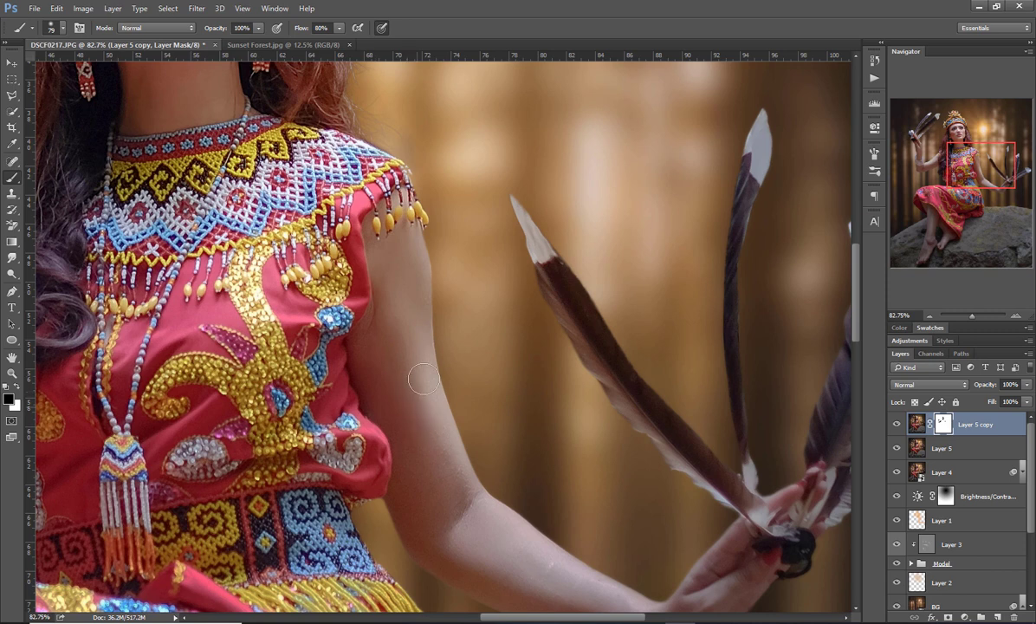
left_click_drag(413, 441, 401, 444)
left_click_drag(446, 504, 450, 414)
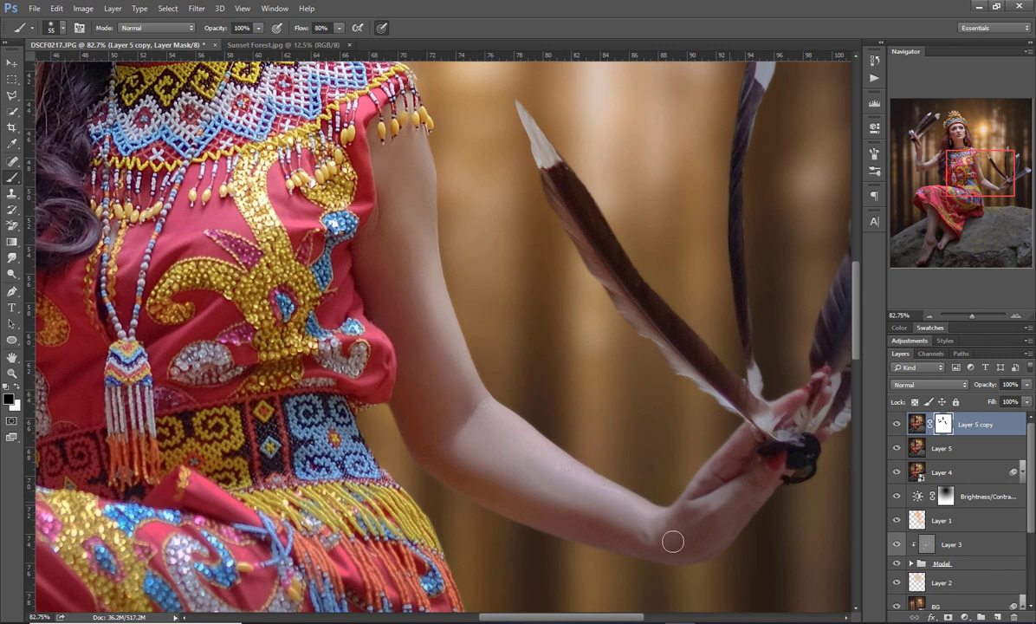
left_click_drag(736, 442, 726, 445)
Step: Review the whole composite at full view and look through the complete layer stack
left_click(931, 317)
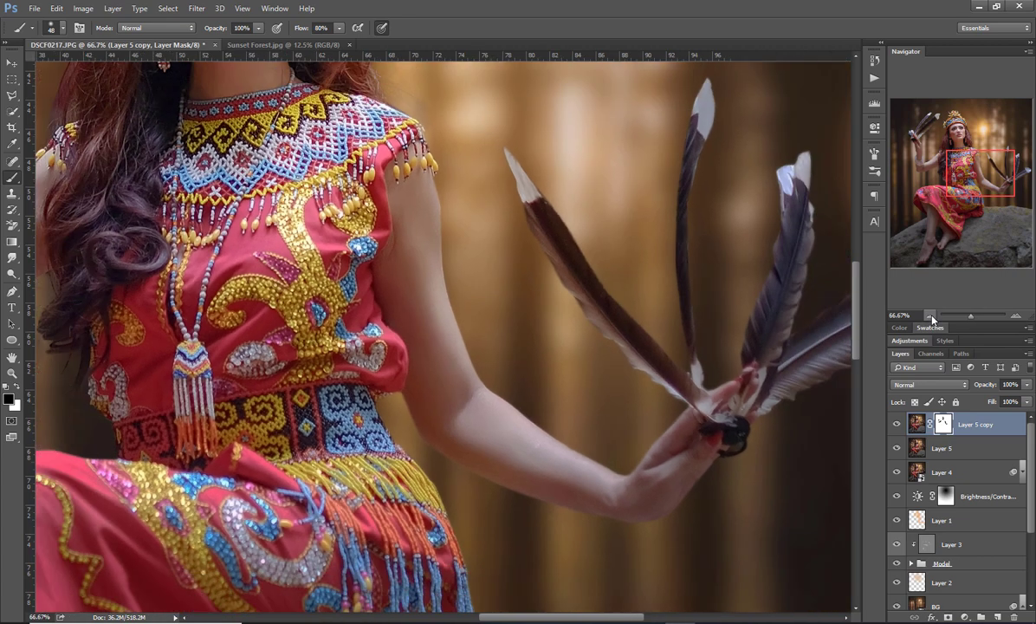
left_click(931, 316)
left_click(930, 317)
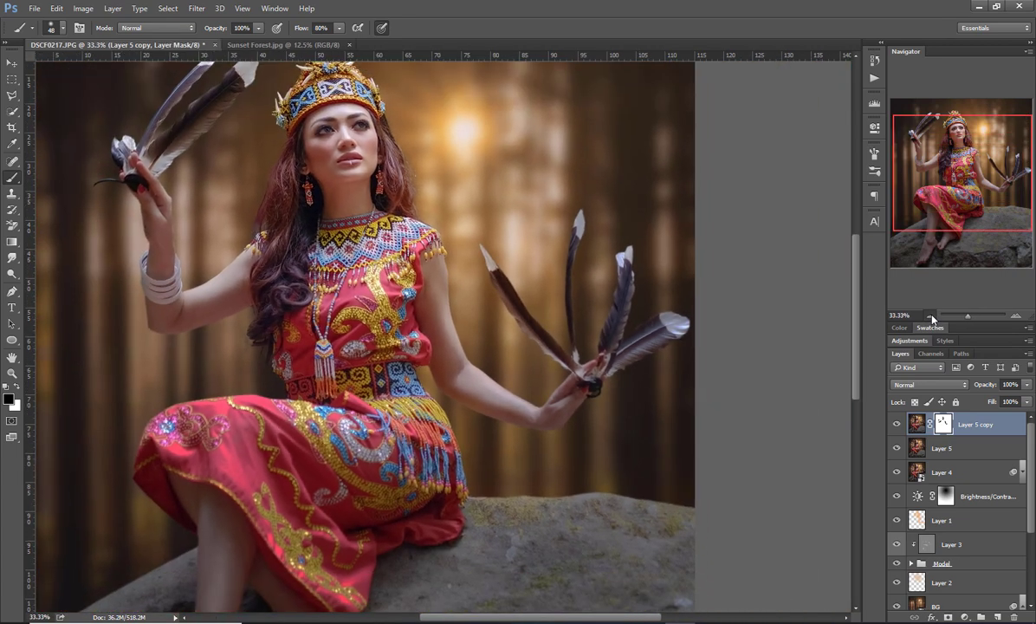
left_click(931, 317)
left_click(12, 63)
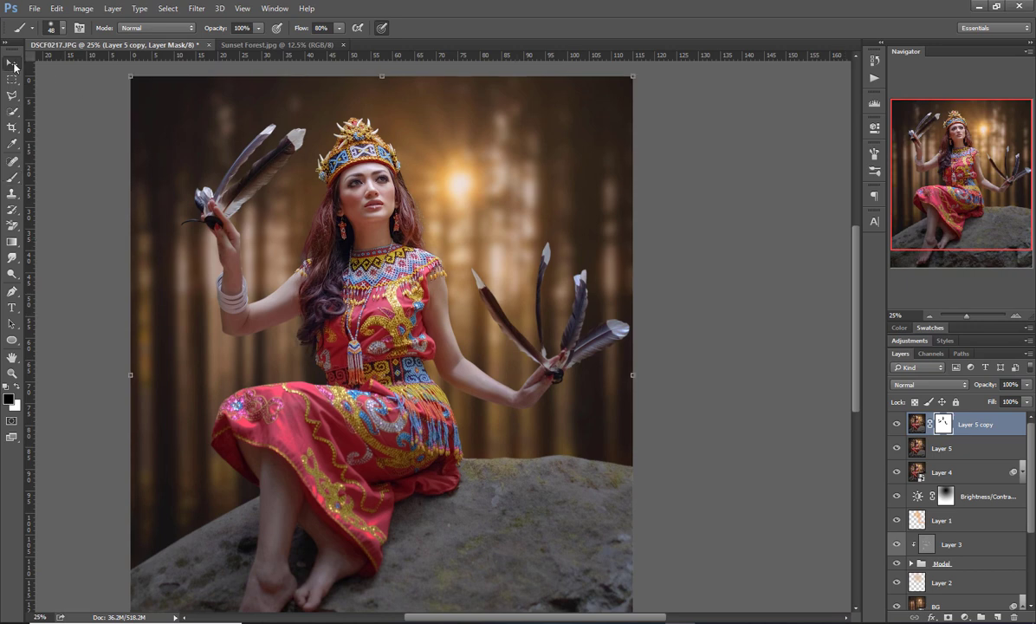
left_click_drag(365, 202, 461, 214)
scroll(462, 215, "down", 2)
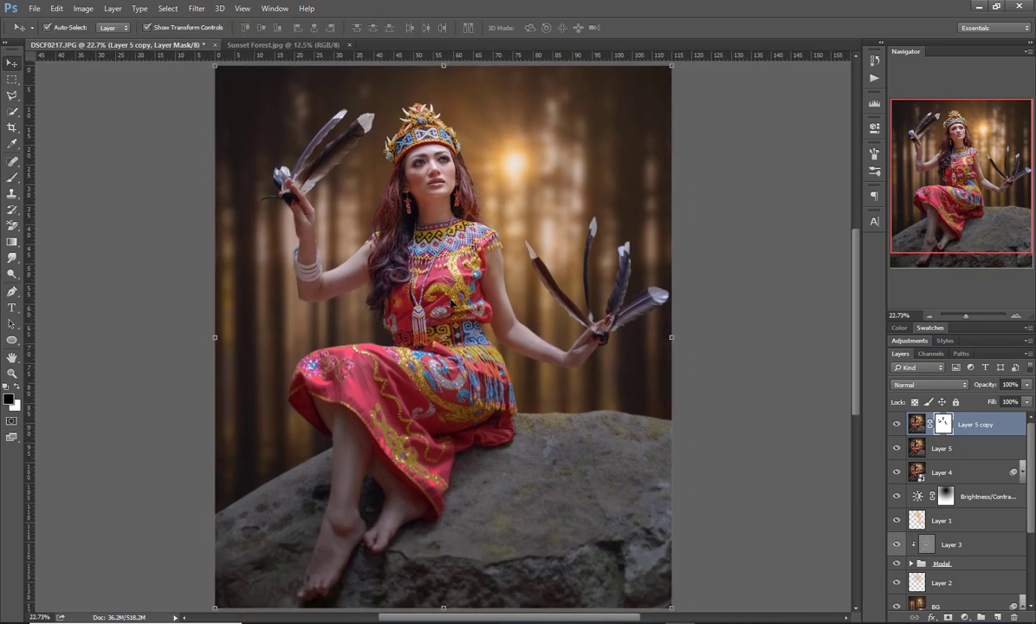
left_click(743, 237)
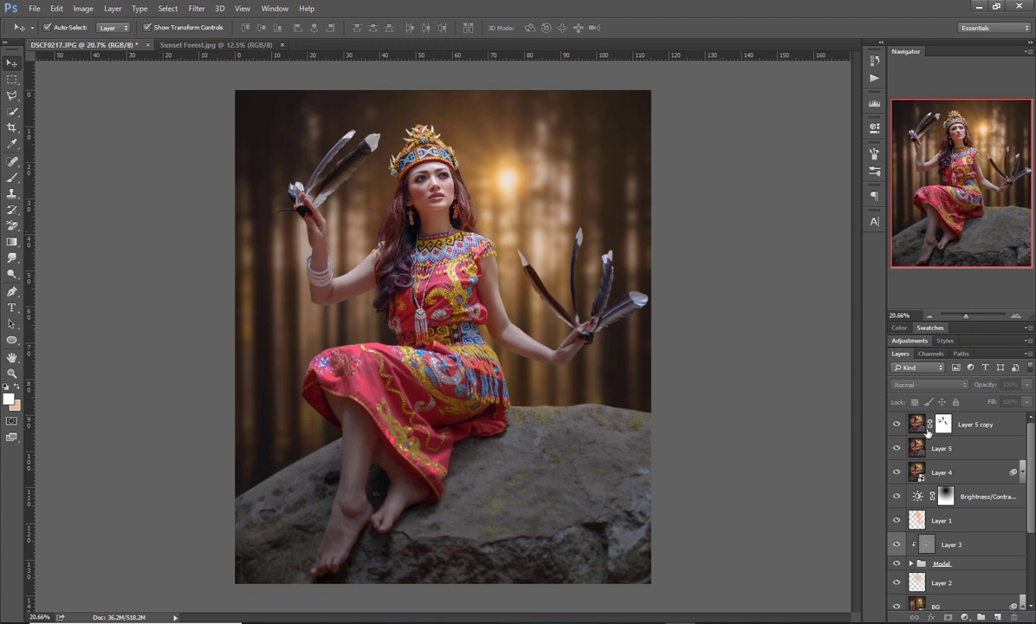
scroll(963, 477, "down", 3)
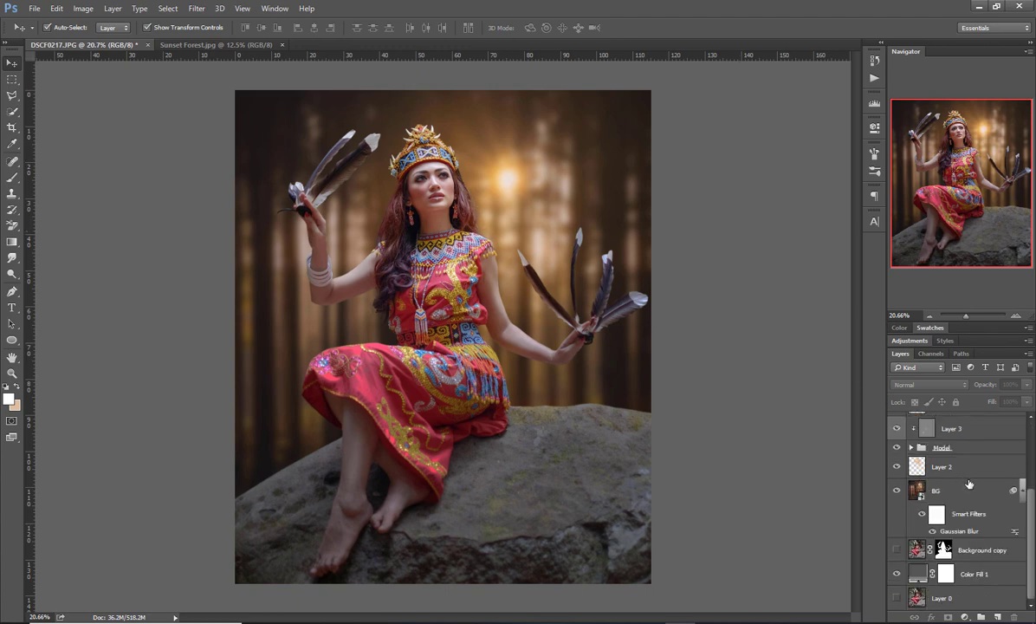
scroll(936, 519, "up", 3)
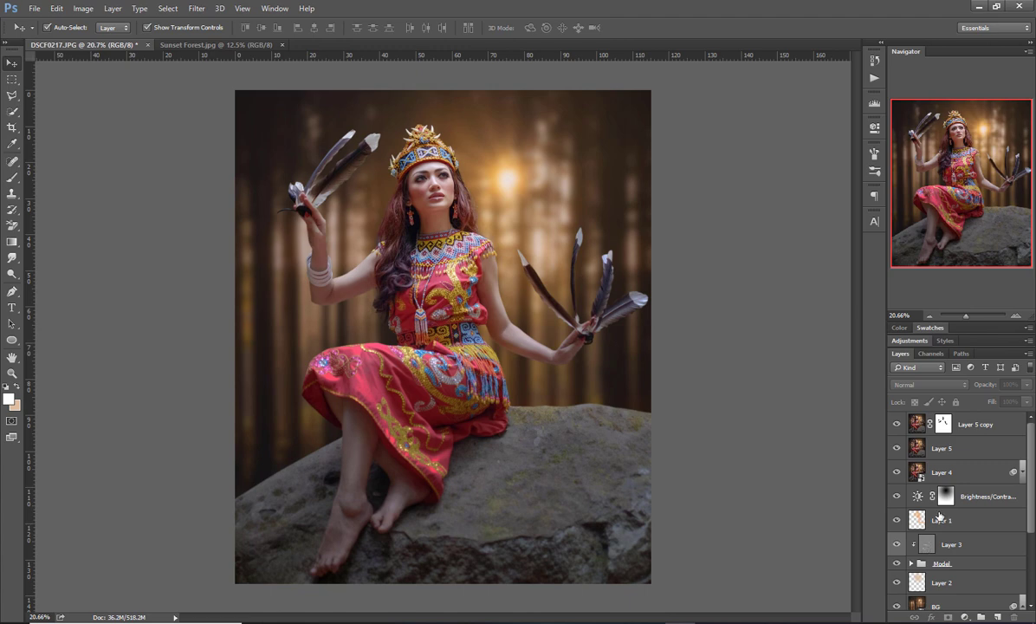
Step: Group Layer 5 and Layer 5 copy and name the group Smooth Skin
left_click(967, 448)
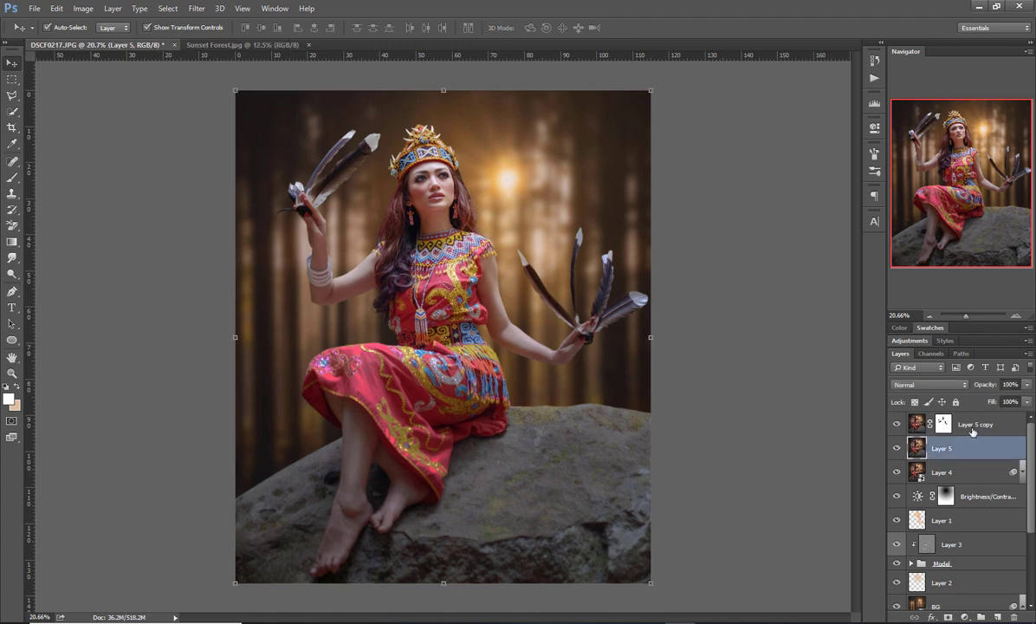
left_click(972, 428, "shift")
key("ctrl+g")
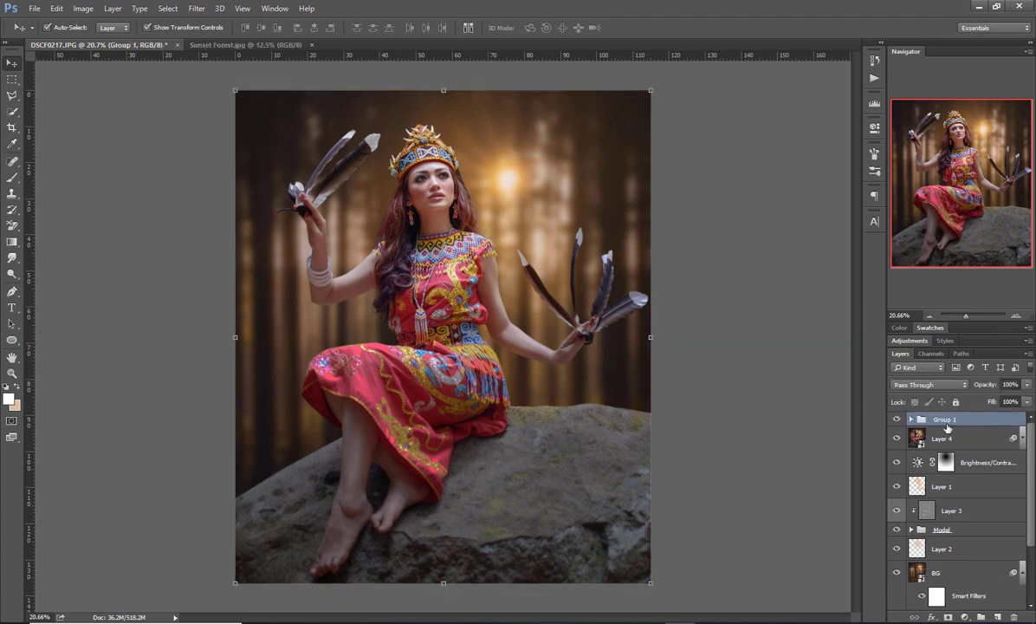
double_click(944, 419)
type("Smooth Skin")
key("Return")
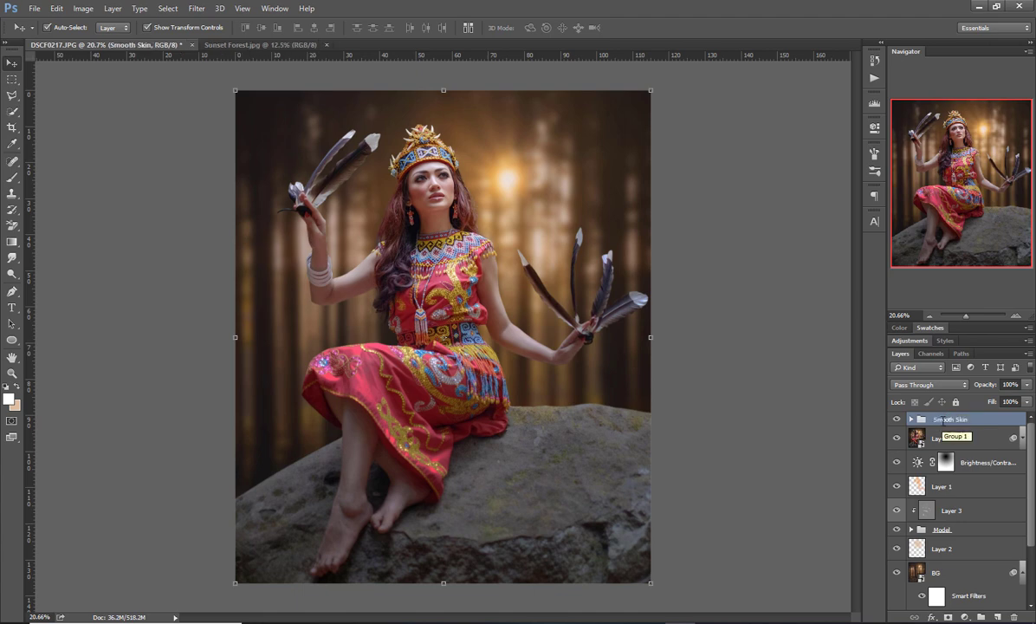
Step: Make Layer 4 active and turn its visibility off and on to compare the result around the model's upper body
left_click(950, 439)
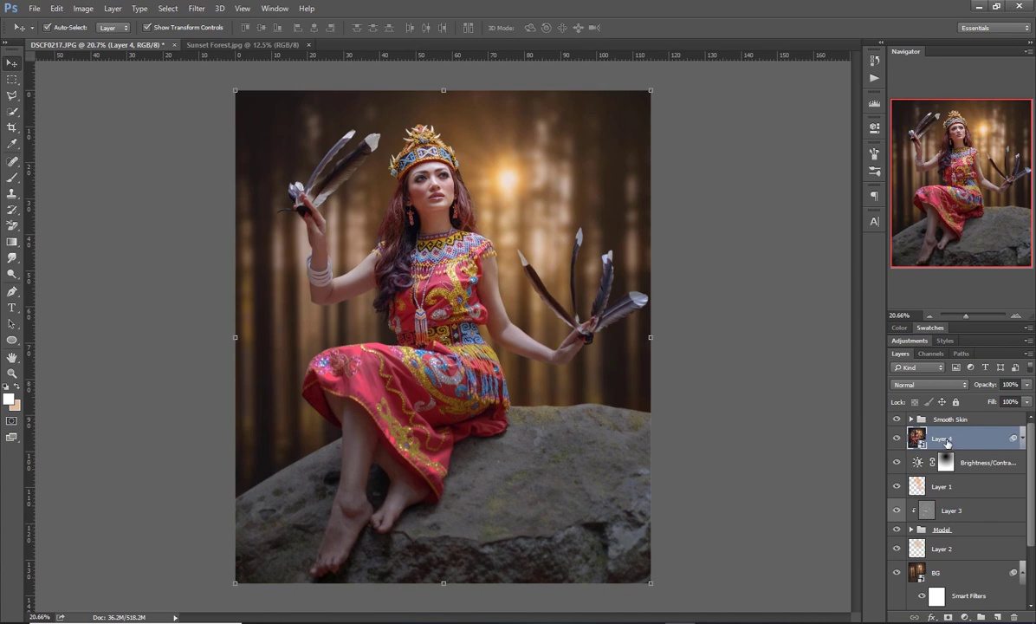
scroll(434, 173, "up", 5)
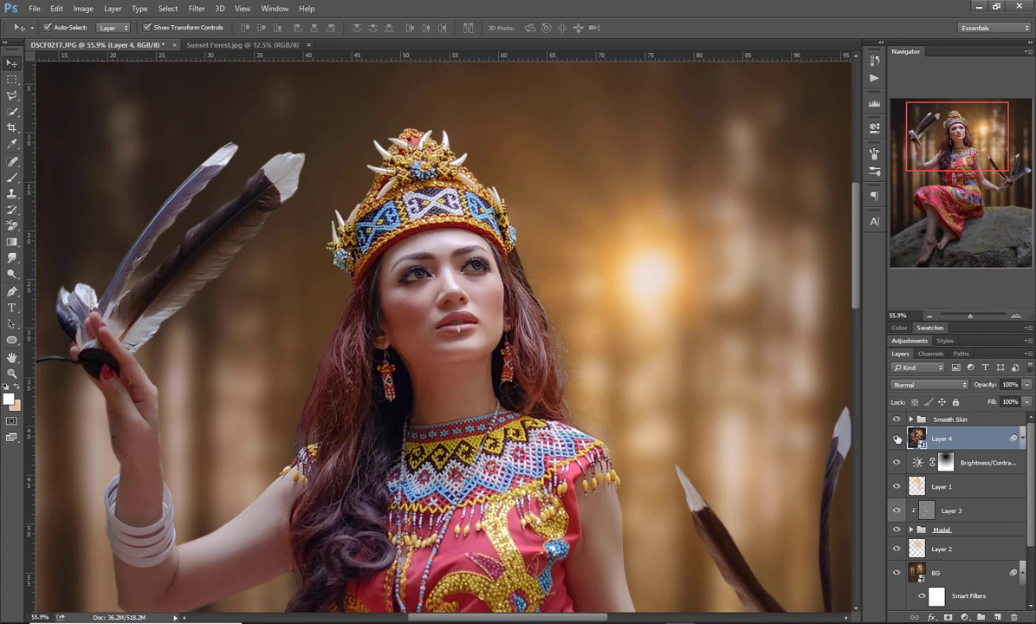
left_click(898, 439)
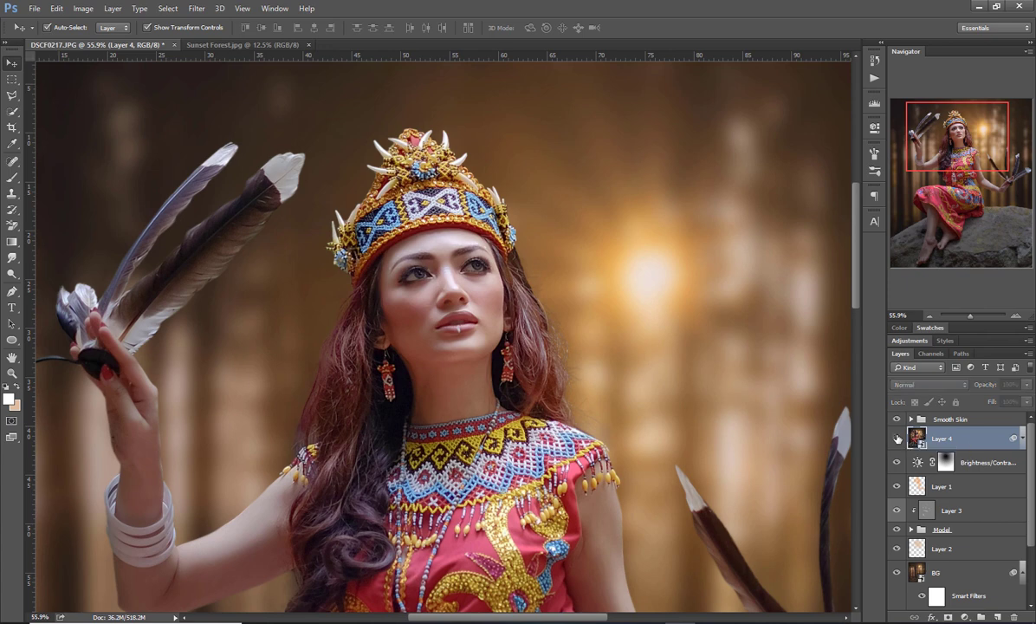
left_click(898, 439)
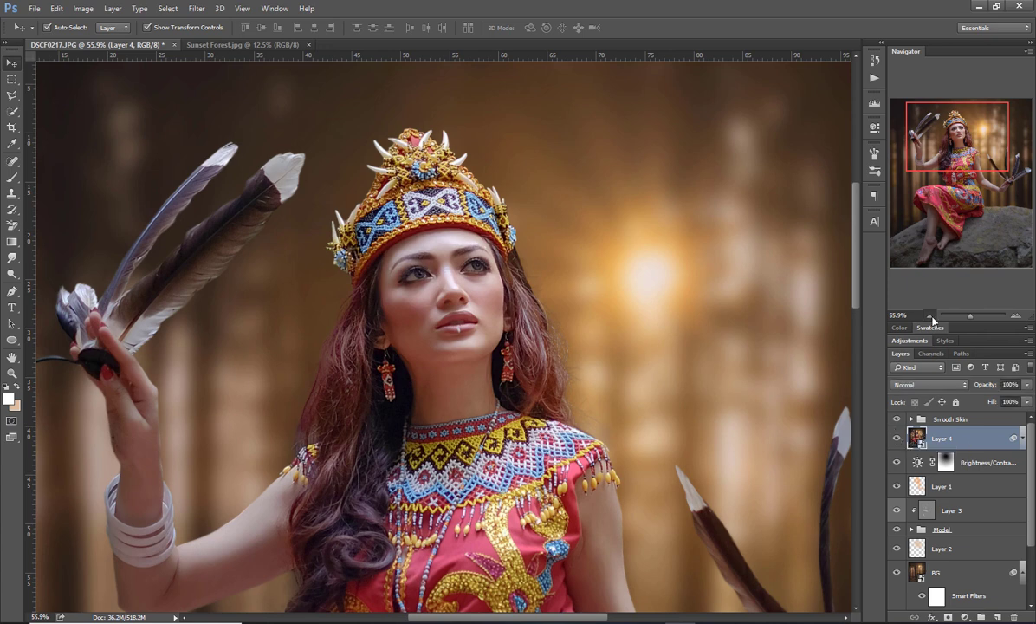
Step: View the whole composite and toggle Layer 4's visibility repeatedly to compare the image with and without it
key("ctrl+minus")
key("ctrl+minus")
key("ctrl+minus")
key("ctrl+minus")
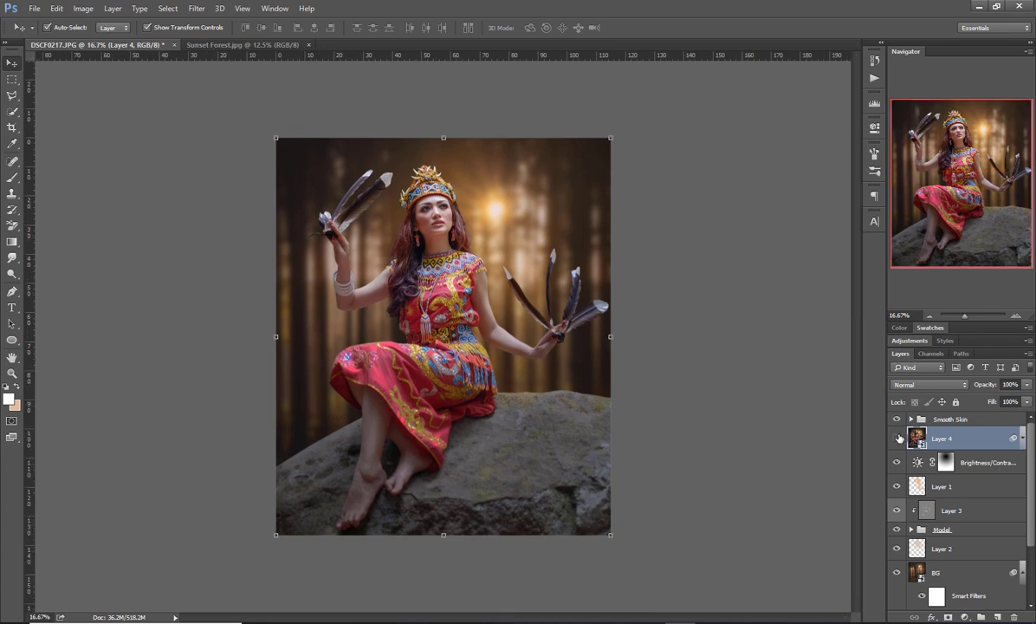
left_click(897, 438)
left_click(897, 439)
left_click(898, 438)
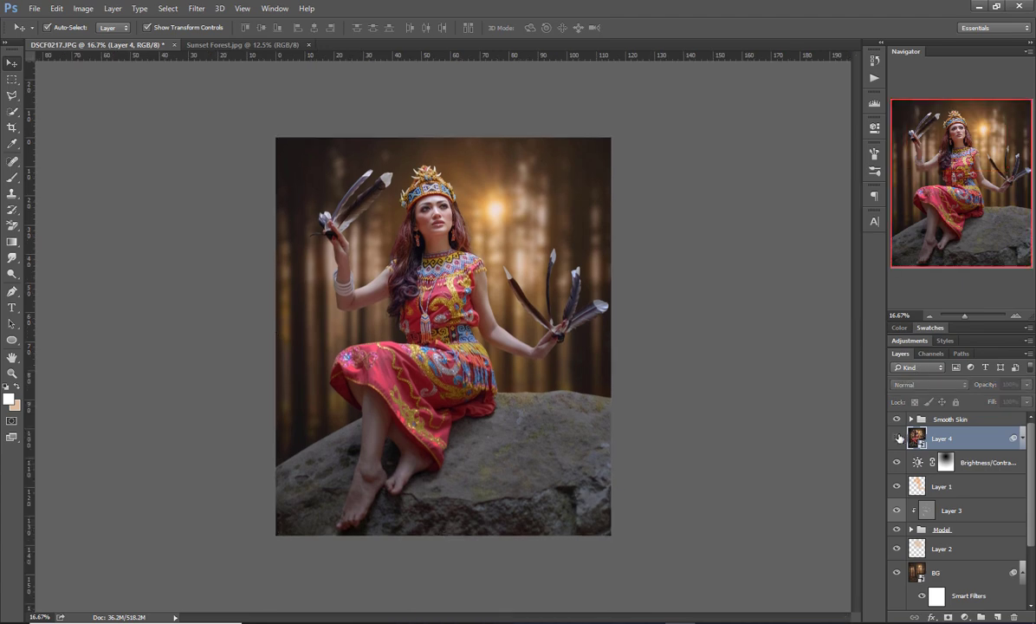
left_click(897, 438)
left_click(898, 439)
left_click(899, 439)
left_click(897, 439)
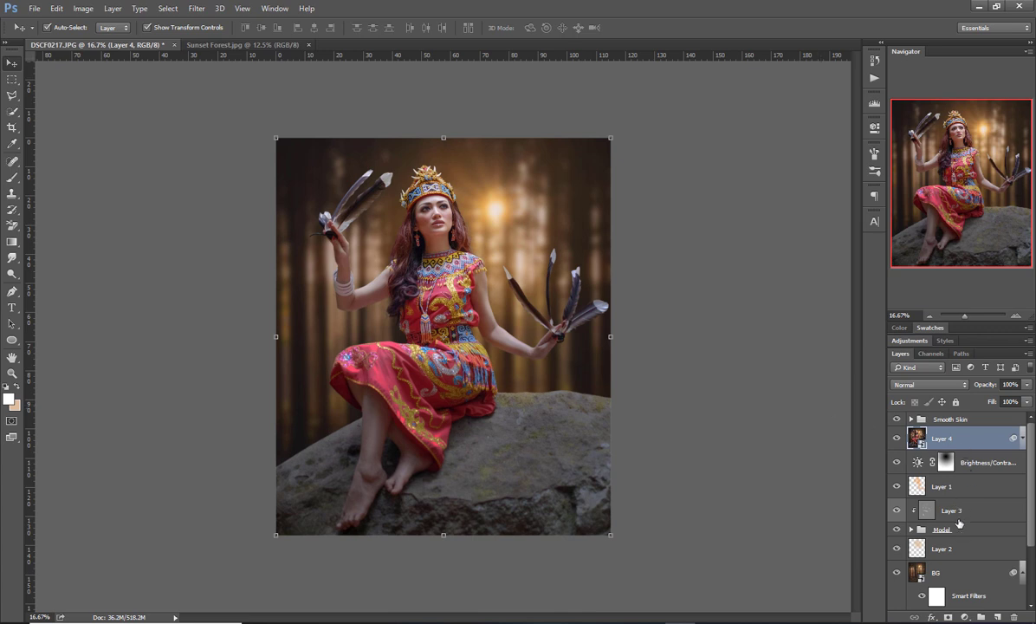
Step: Group the layers from Layer 2 up to Layer 1, name the group Model, and deselect all layers
left_click(960, 547)
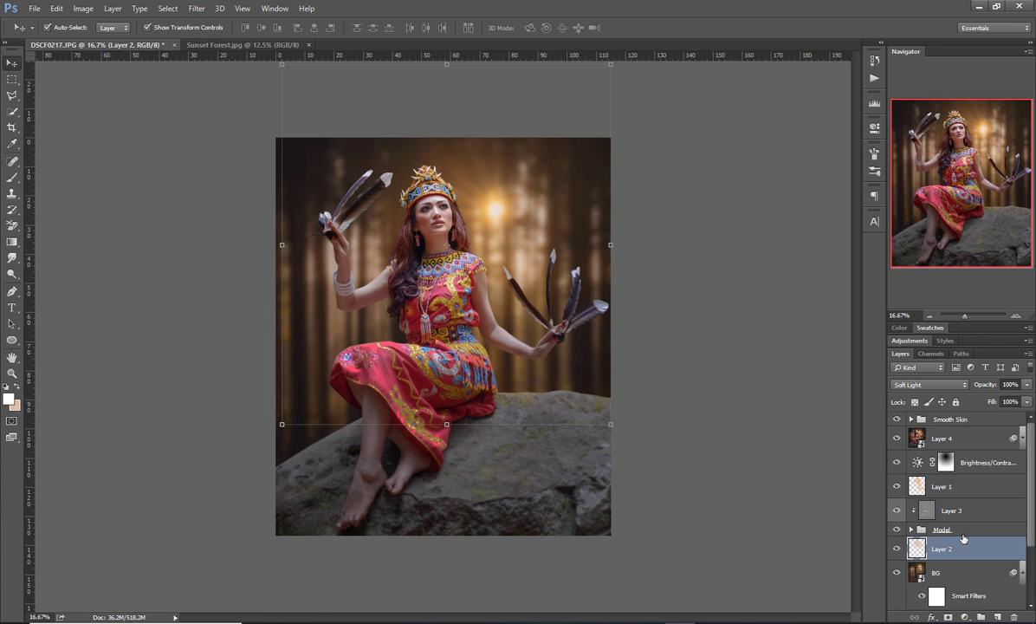
left_click(955, 490, "shift")
key("ctrl+g")
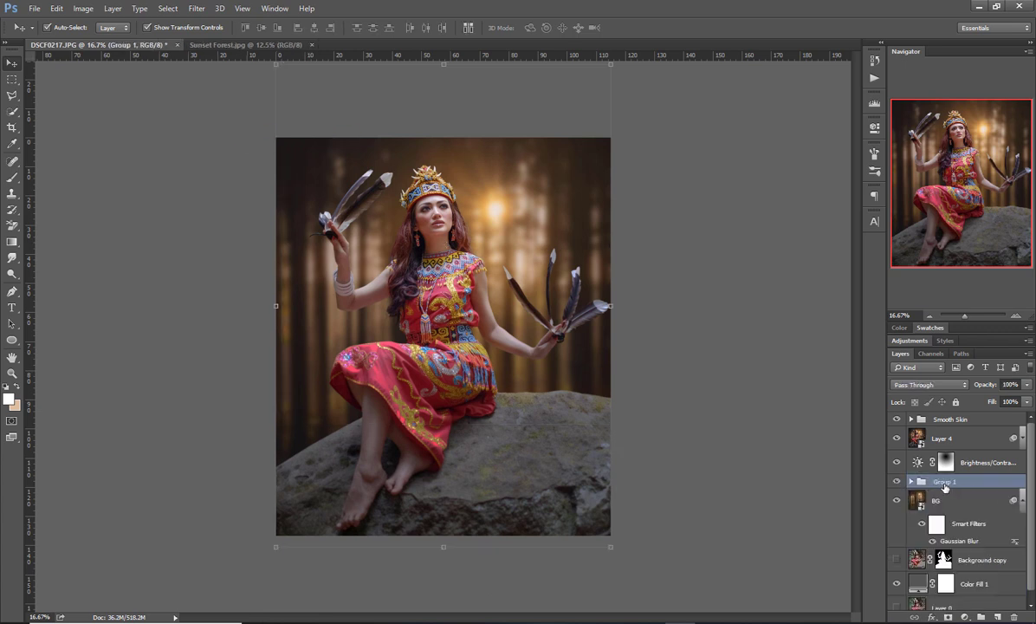
double_click(945, 482)
type("Model")
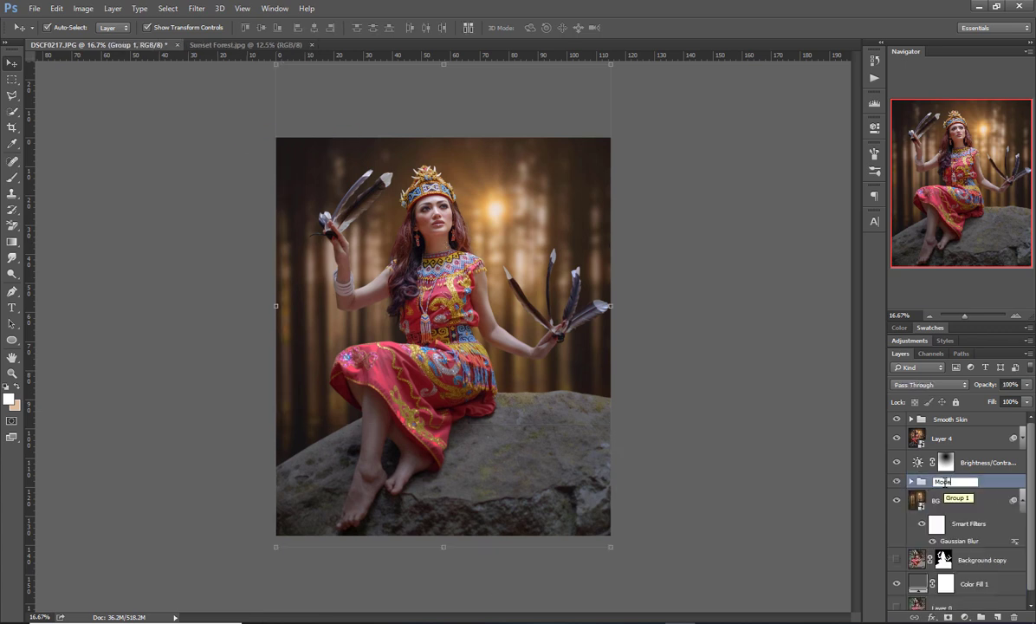
key("Return")
left_click(829, 411)
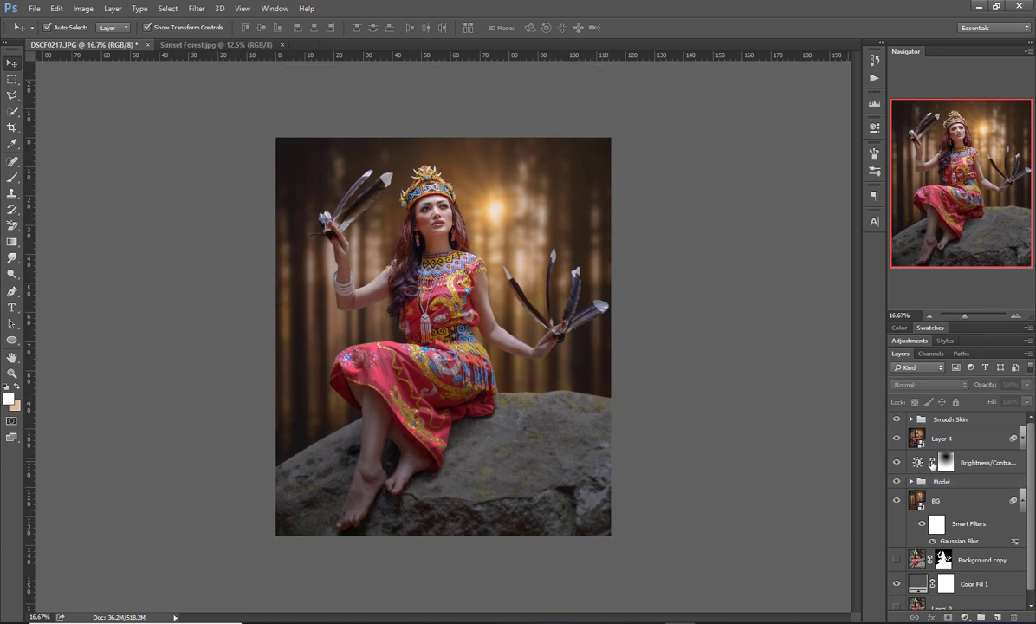
Step: Hide Color Fill 1 and turn on Layer 0, isolating the original photo briefly to compare it with the finished composite
scroll(926, 501, "down", 1)
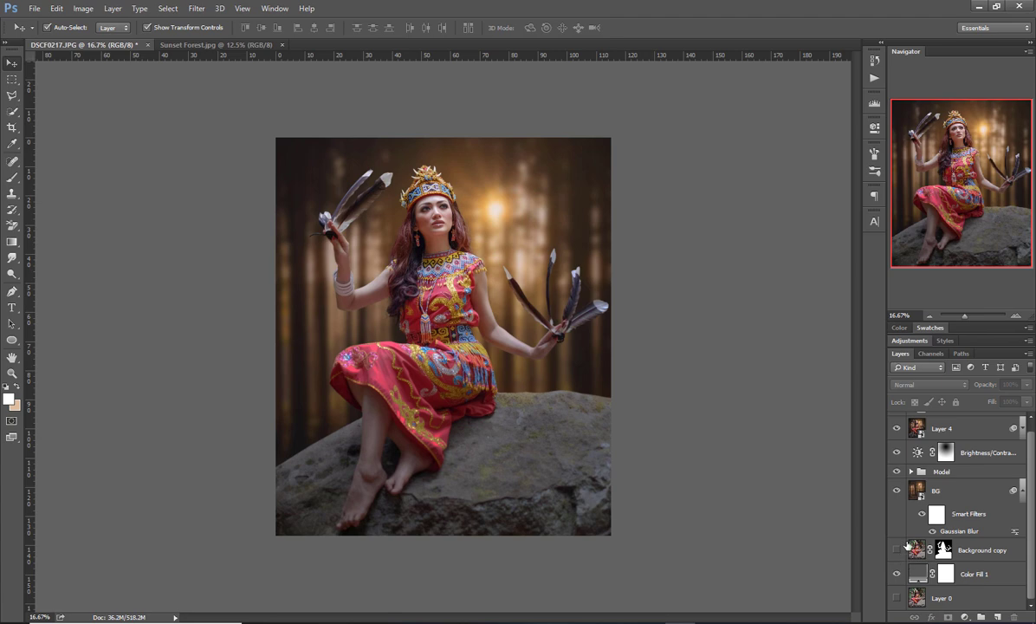
left_click(1015, 316)
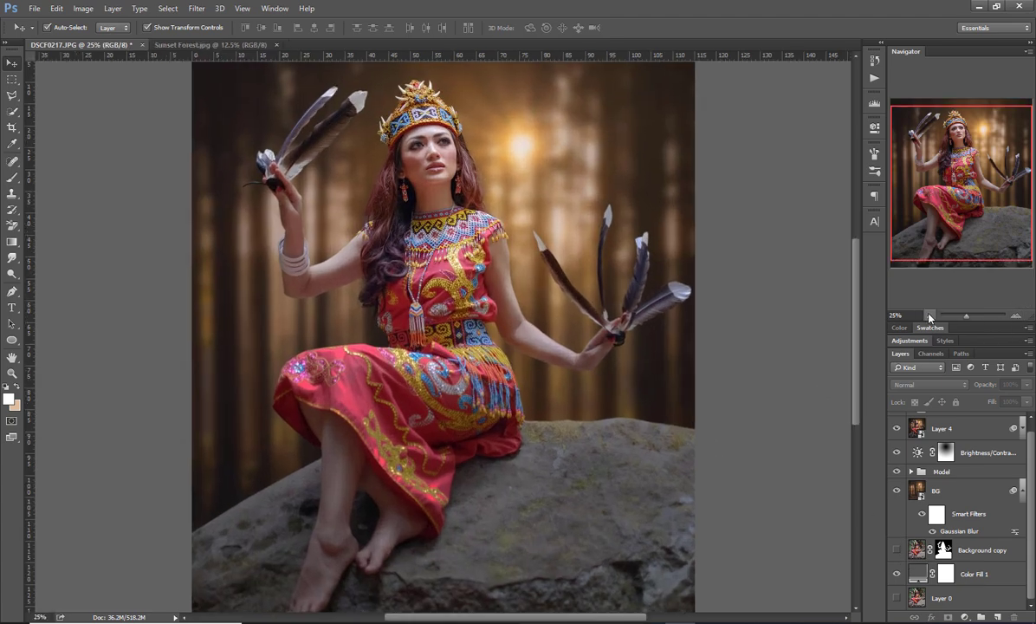
left_click(929, 316)
left_click(897, 598)
left_click(896, 550)
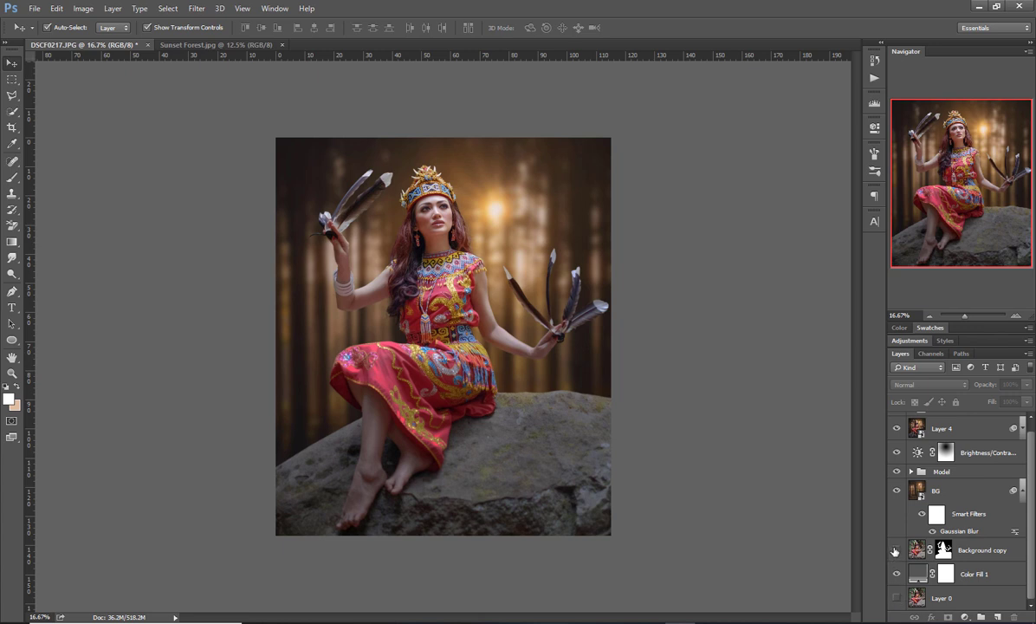
left_click(897, 575)
left_click(897, 598, "alt")
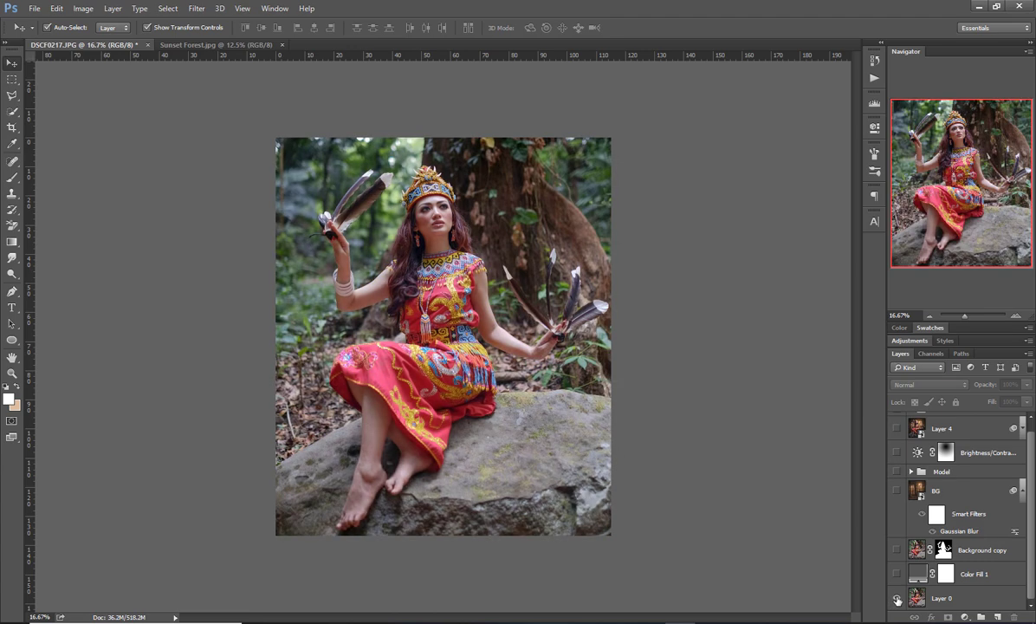
left_click(897, 598, "alt")
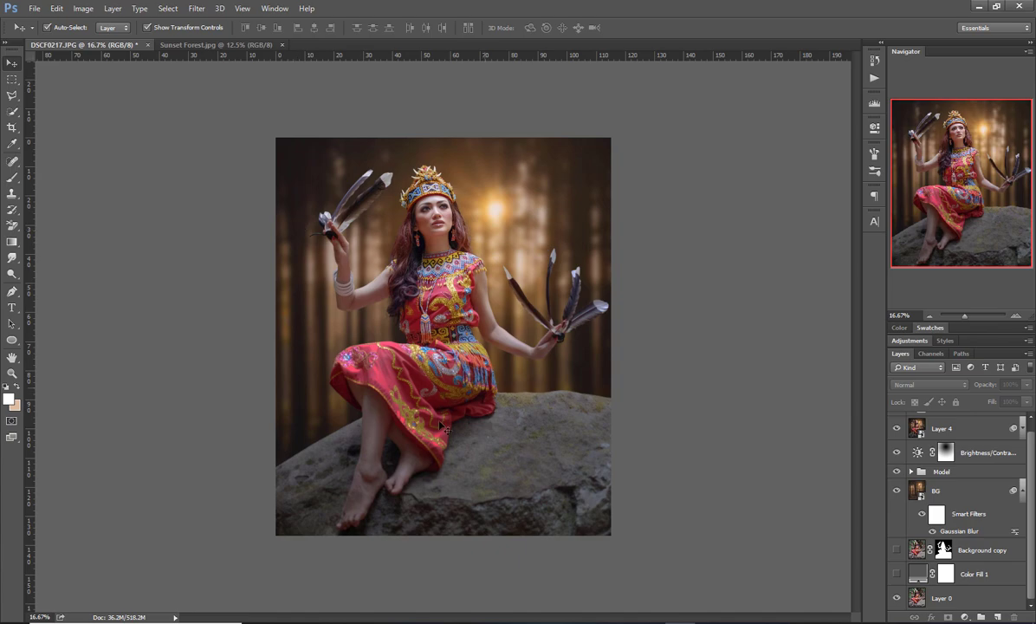
Step: Examine the finished composite up close around the model's dress, face and headdress
scroll(398, 306, "up", 2)
scroll(398, 306, "up", 5)
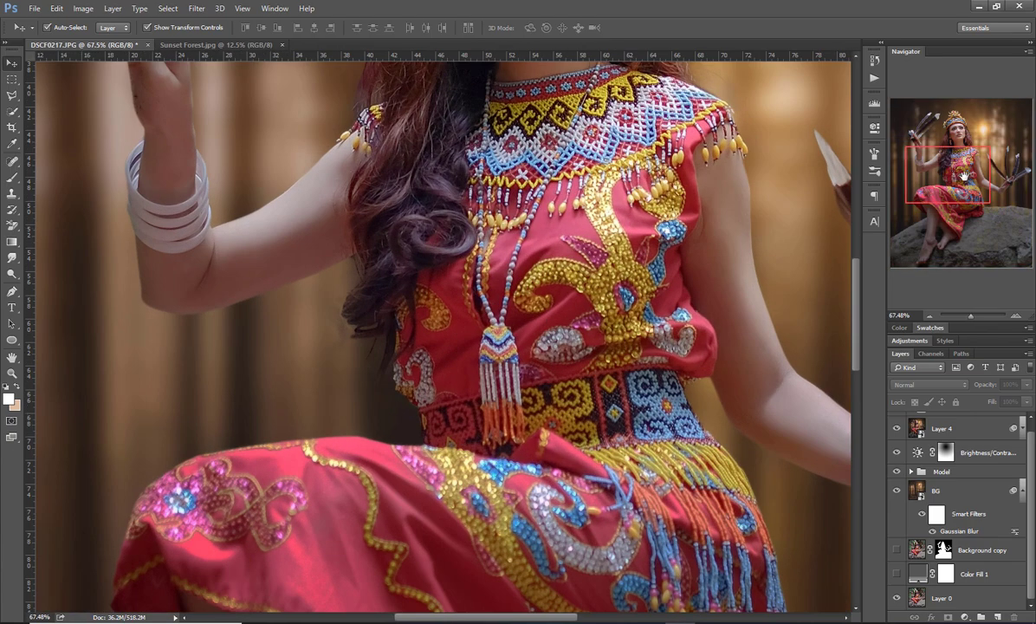
left_click_drag(954, 159, 961, 128)
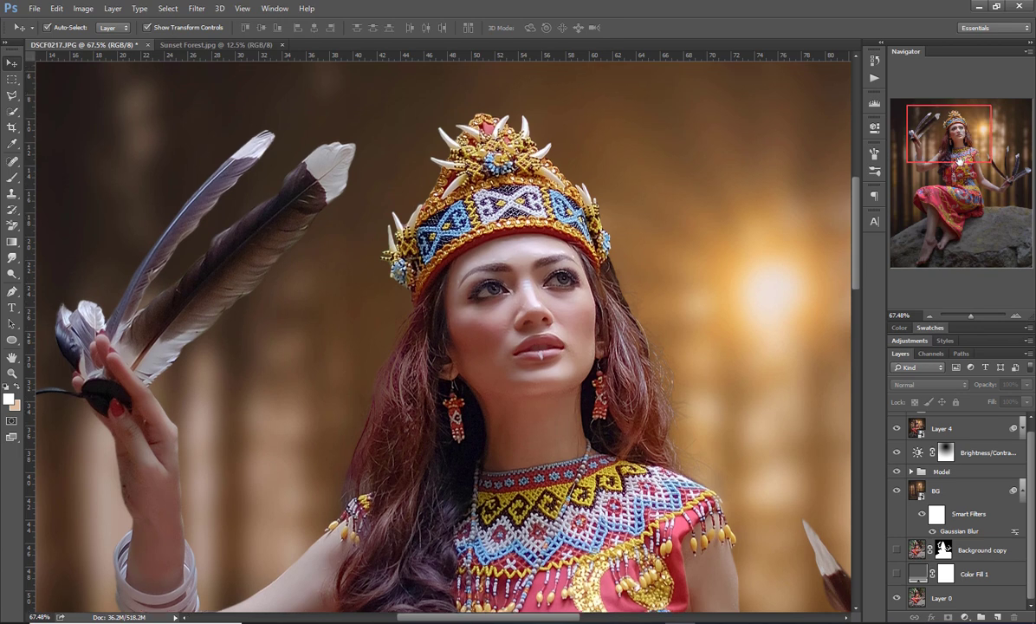
left_click(930, 317)
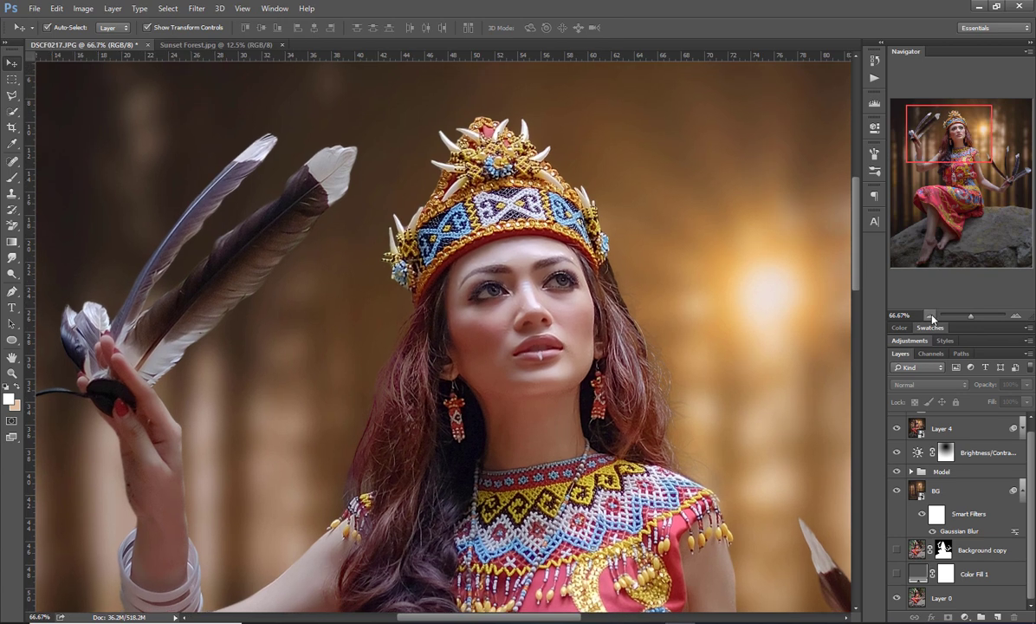